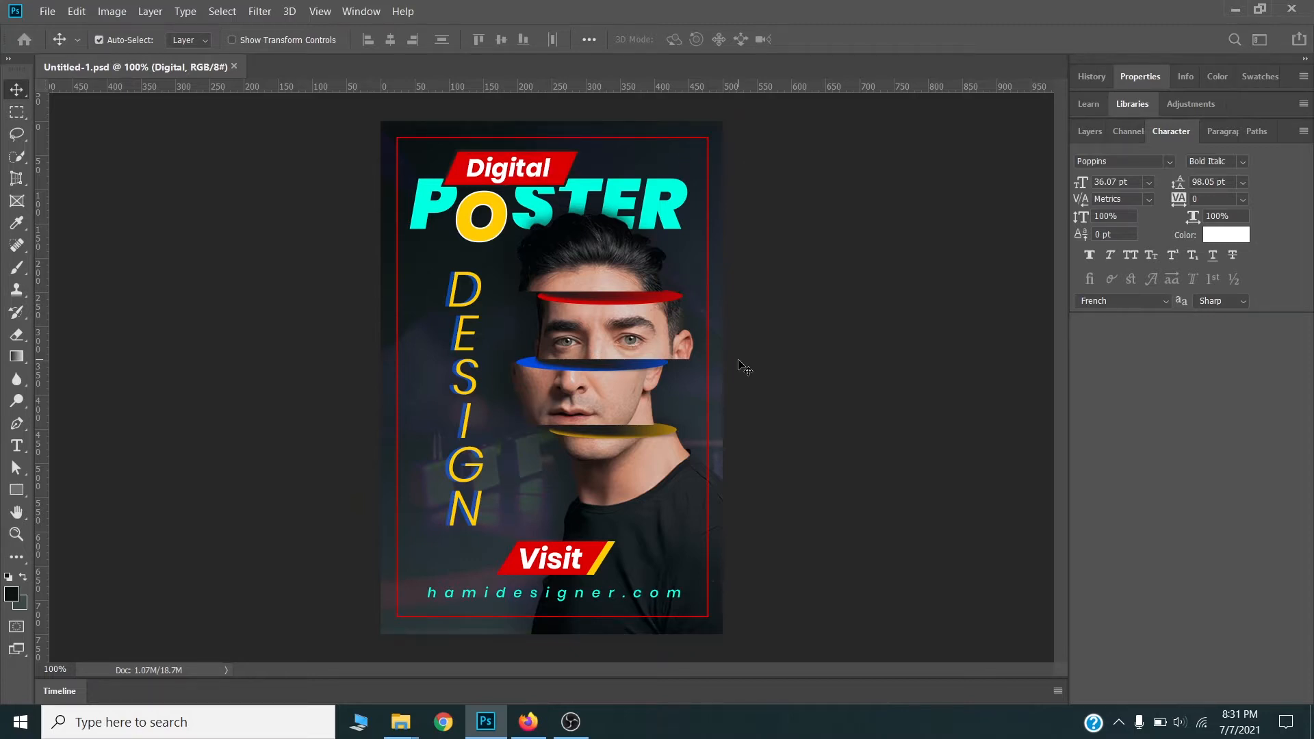
Create a new 500 by 750 pixel RGB document at 72 pixels/inch with white background, named myPoster.
{"action": "key", "text": "ctrl+n"}
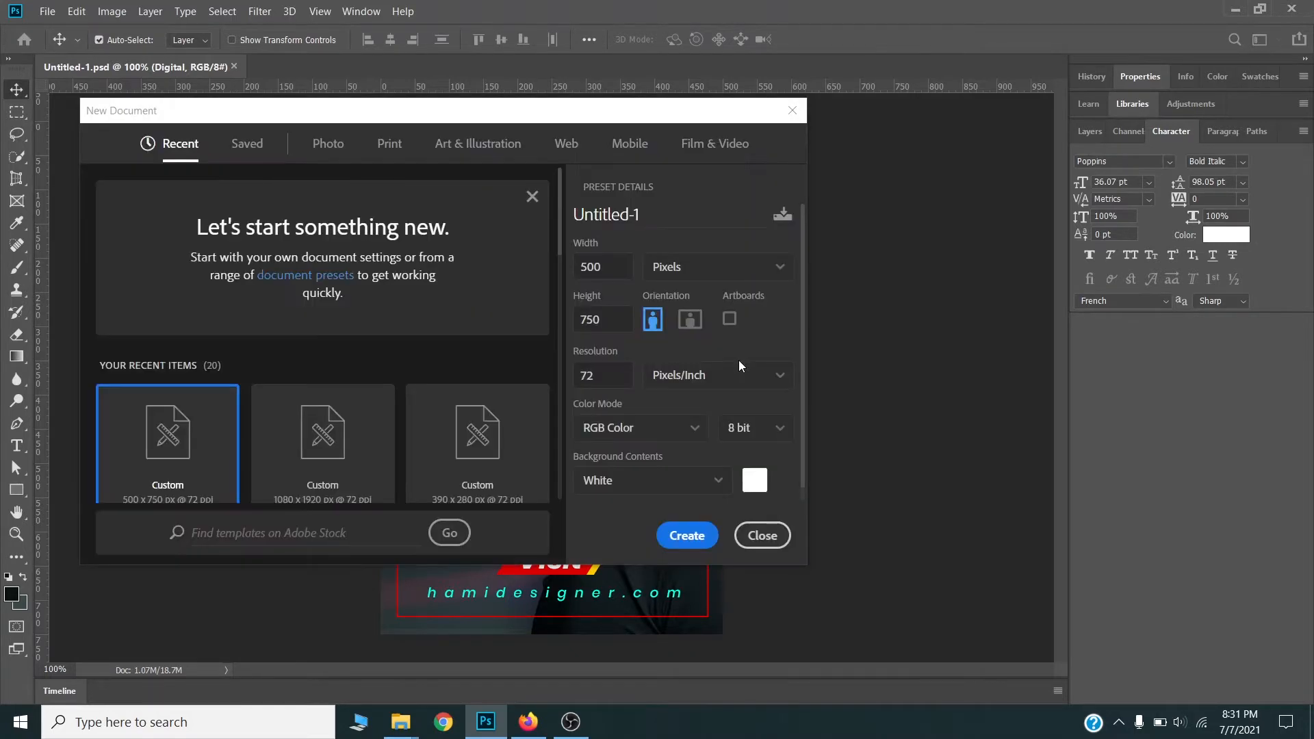
{"action": "left_click", "coordinate": [662, 219]}
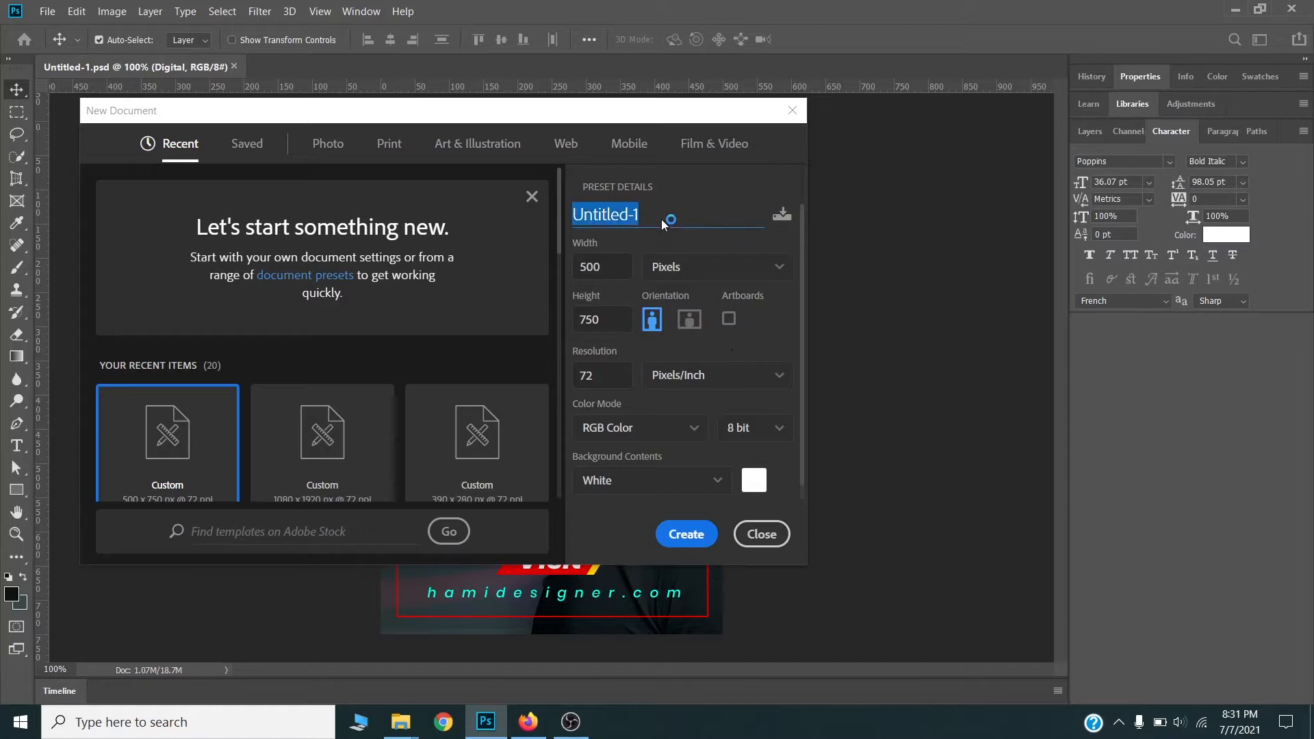
{"action": "type", "text": "my"}
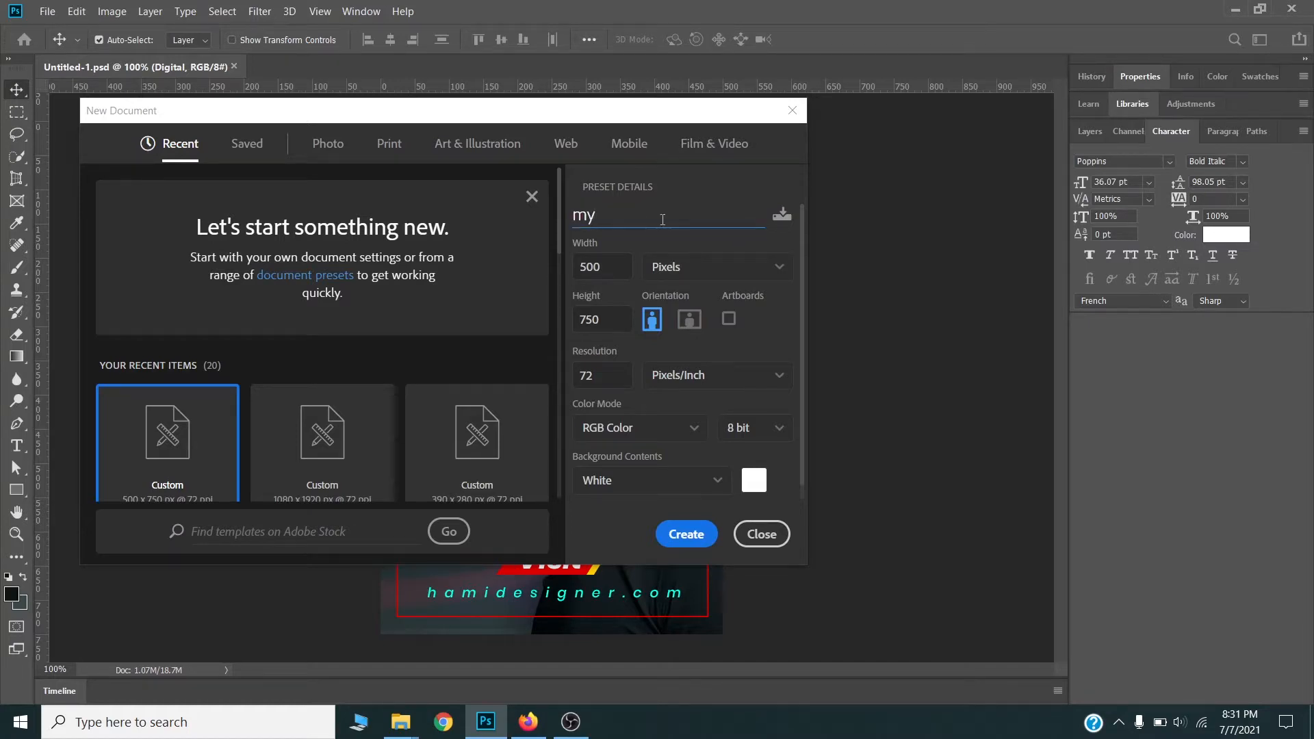
{"action": "type", "text": "Poster"}
{"action": "key", "text": "Tab"}
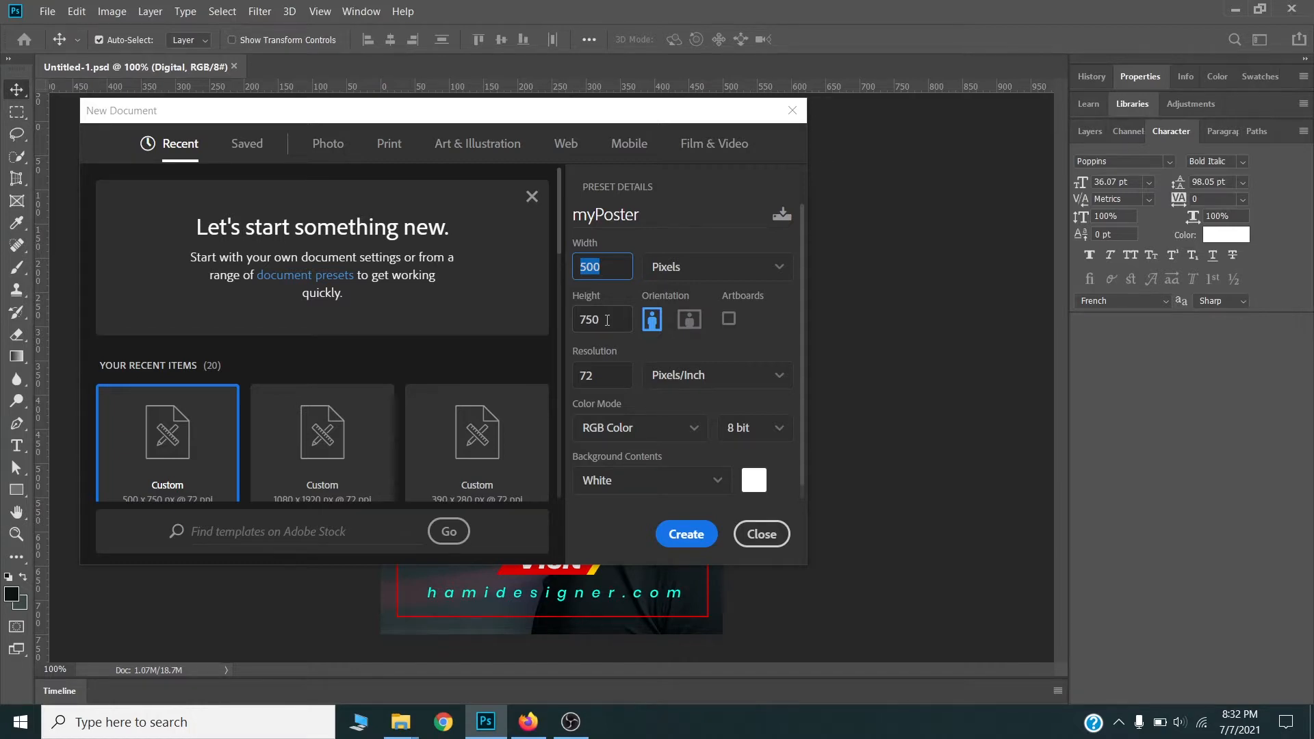
{"action": "key", "text": "Tab"}
{"action": "key", "text": "Tab"}
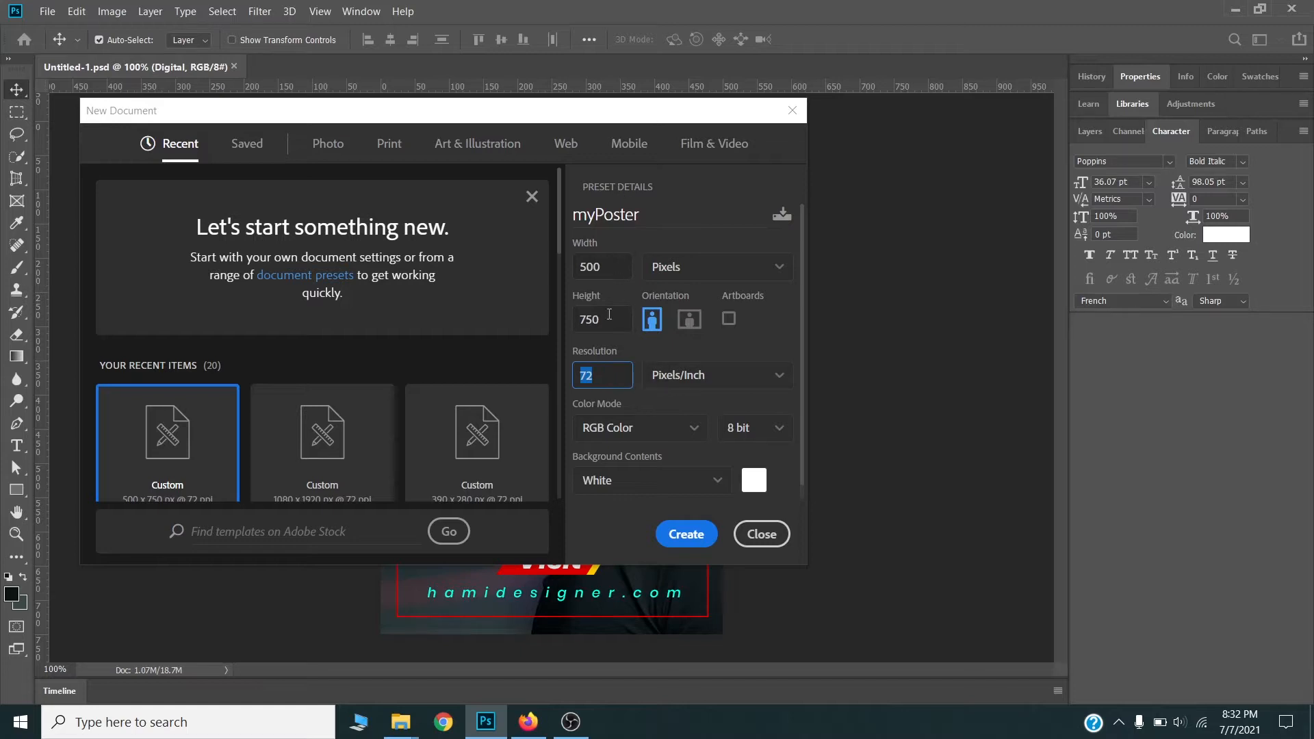
{"action": "left_click", "coordinate": [687, 535]}
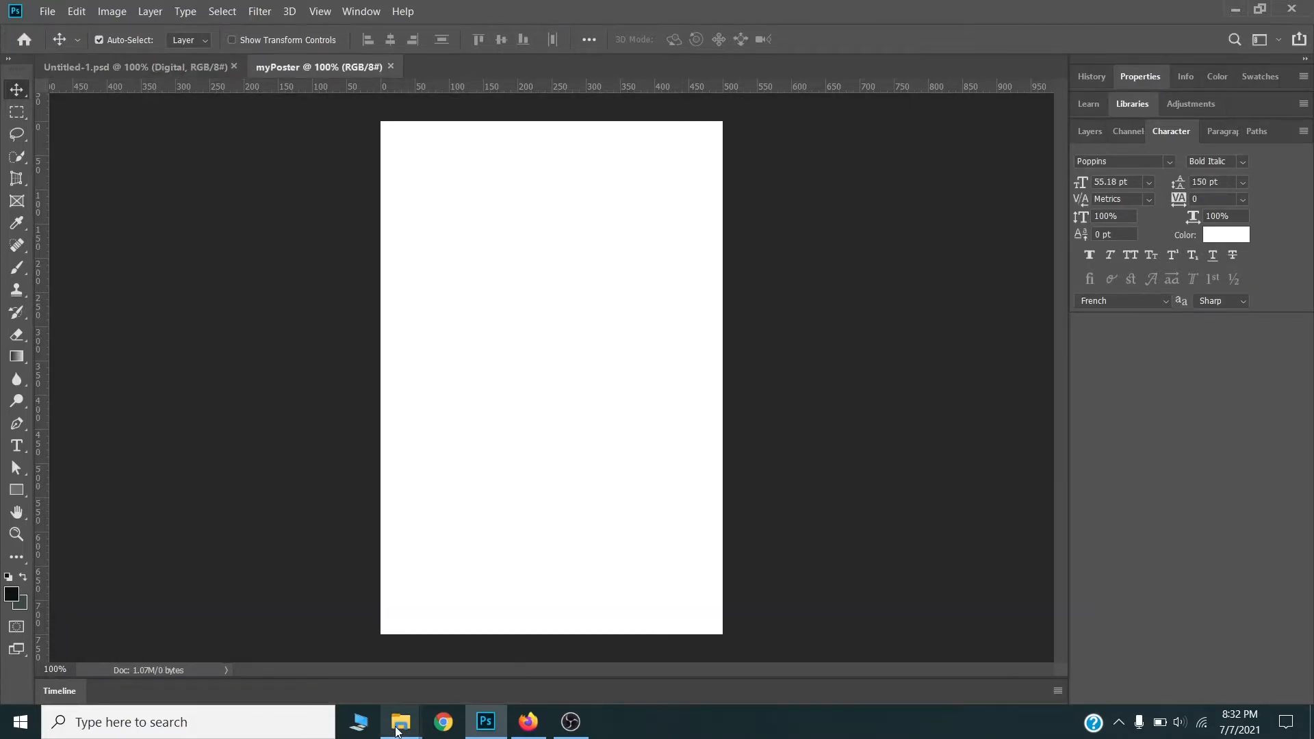
Place the portrait photo of the man from the Poster Design folder into the myPoster document at its fitted size.
{"action": "mouse_move", "coordinate": [397, 731]}
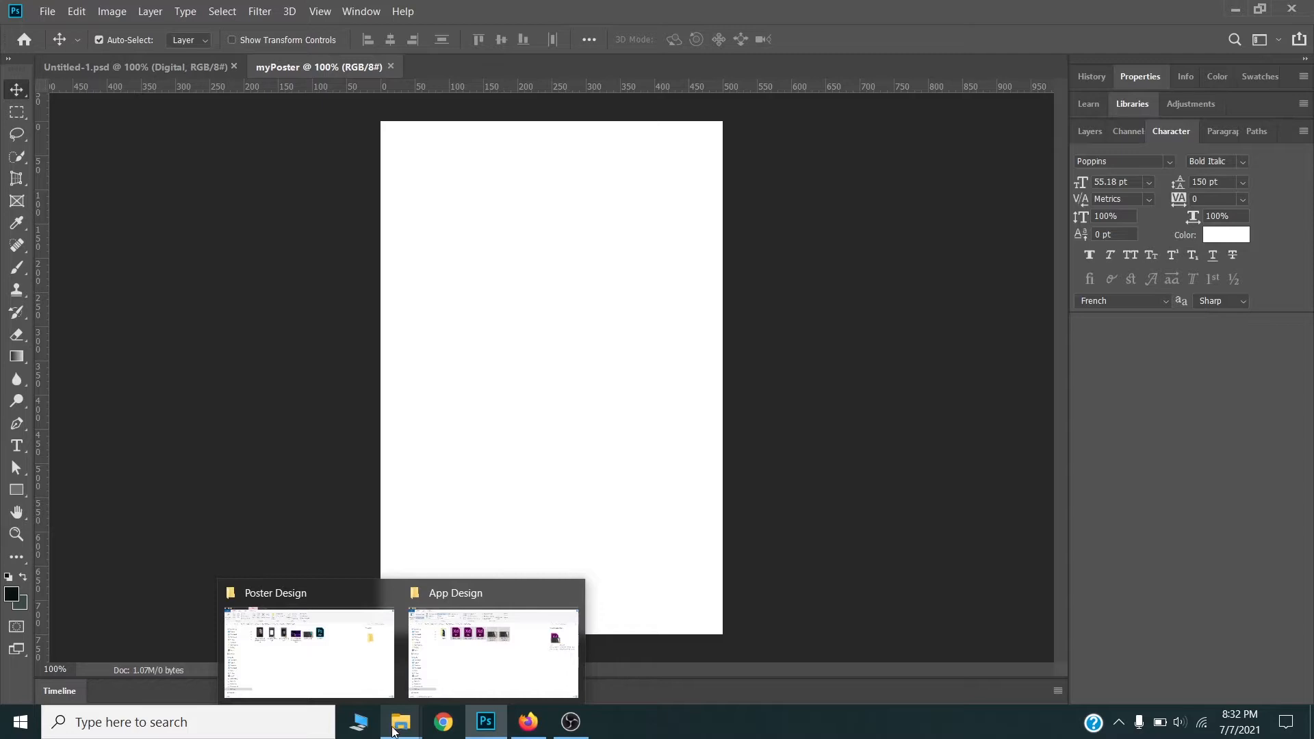
{"action": "left_click", "coordinate": [348, 664]}
{"action": "left_click", "coordinate": [274, 199]}
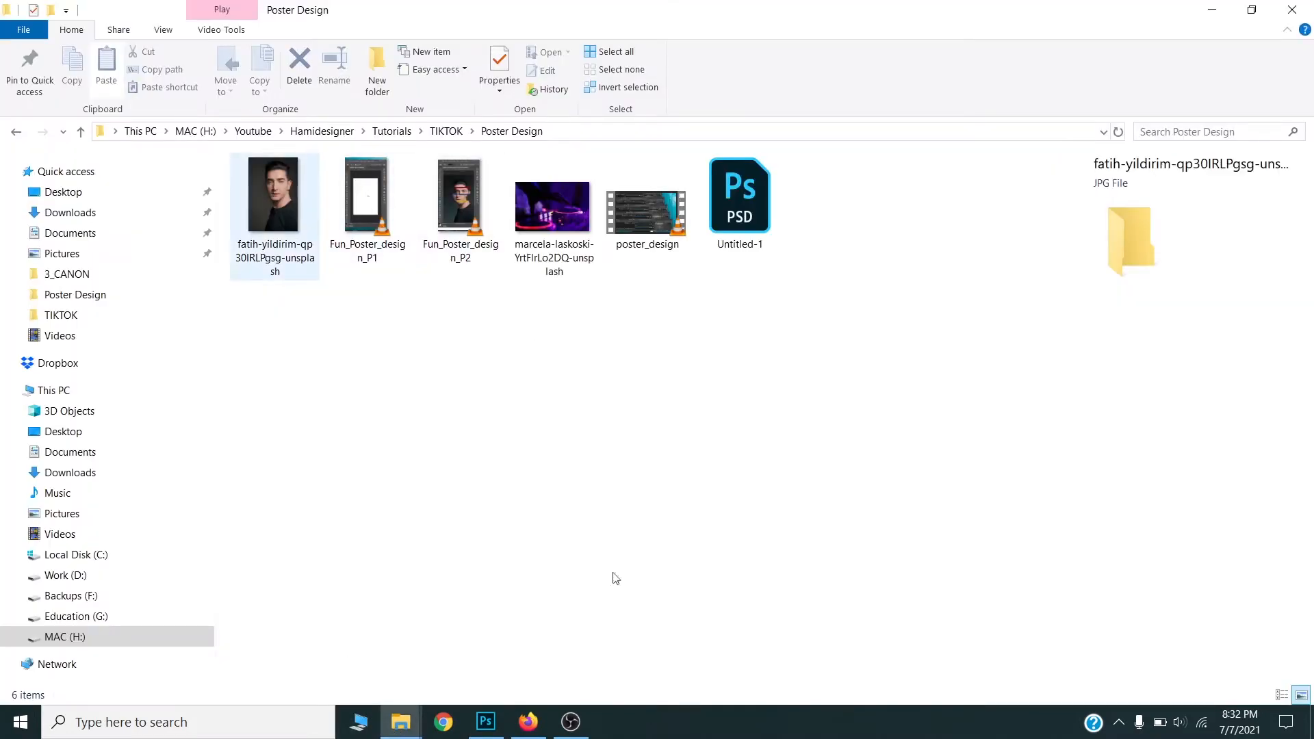
{"action": "left_click", "coordinate": [479, 688]}
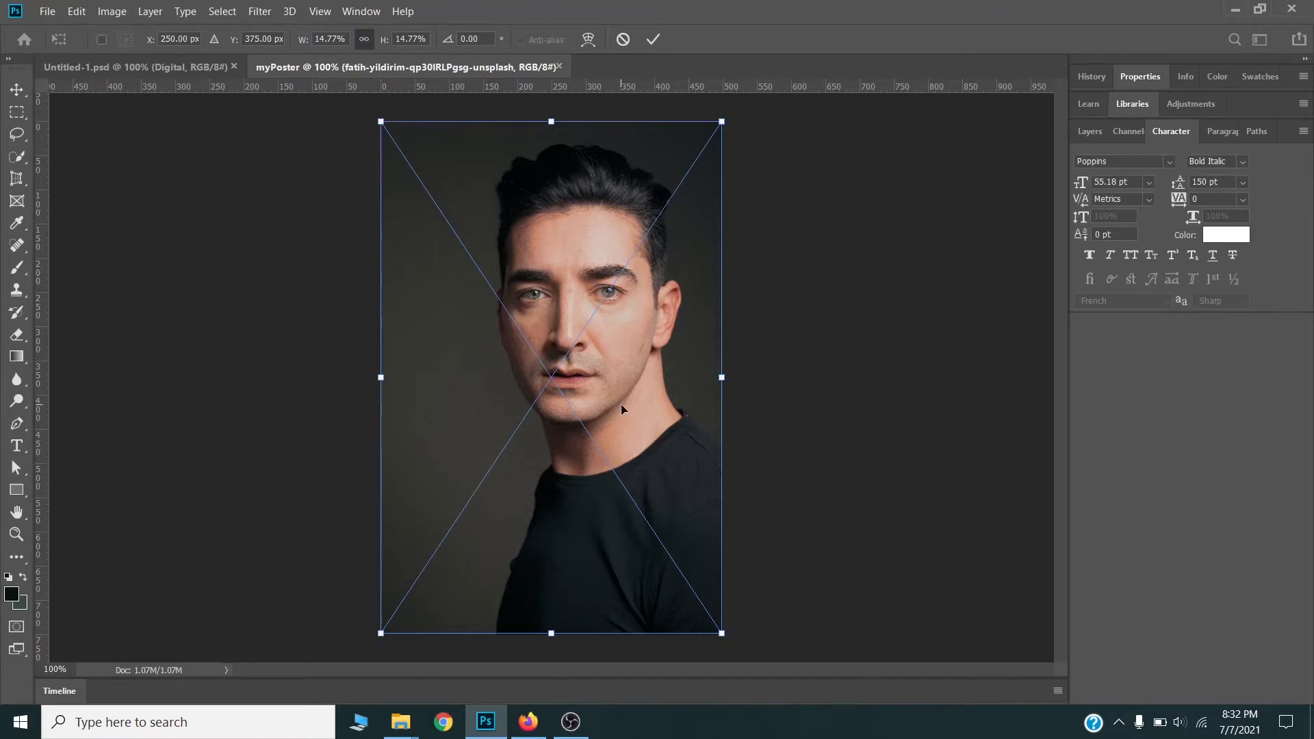
{"action": "key", "text": "Return"}
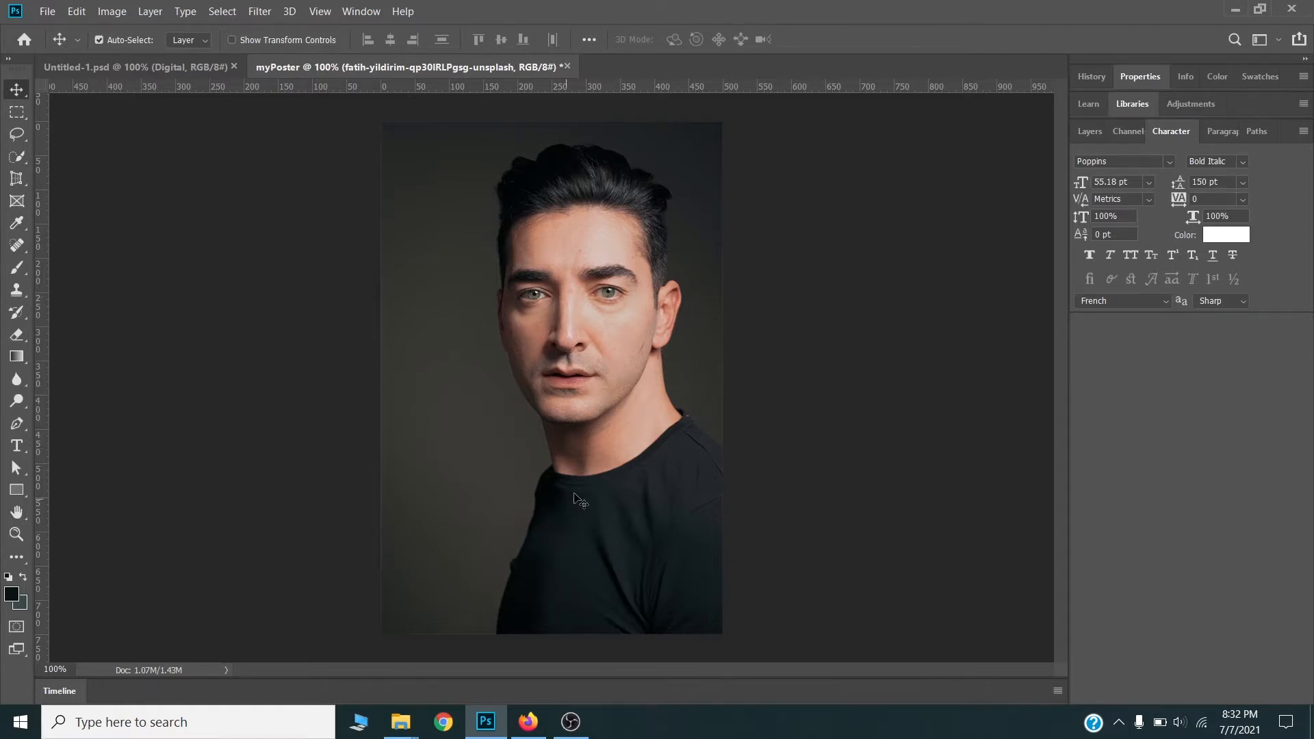
Select the man with Select Subject and add a layer mask that hides the photo's background.
{"action": "left_click", "coordinate": [19, 165]}
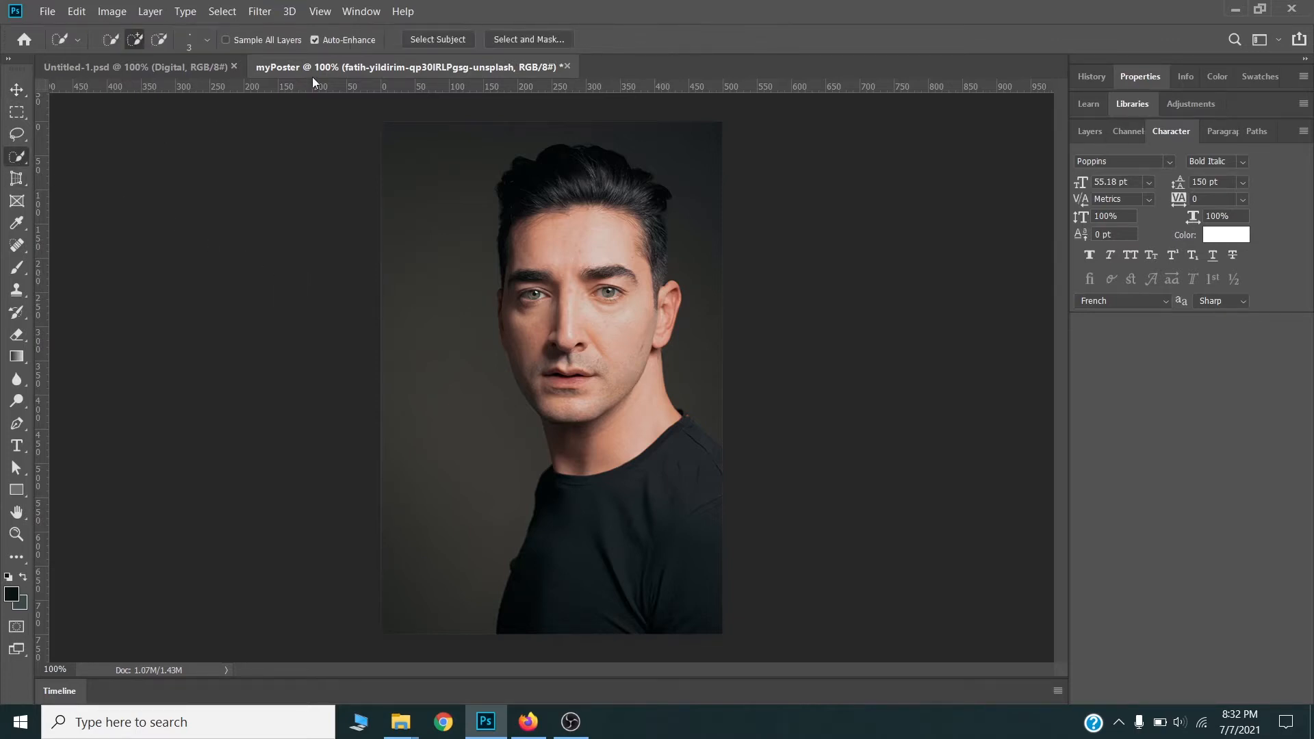
{"action": "left_click", "coordinate": [439, 40]}
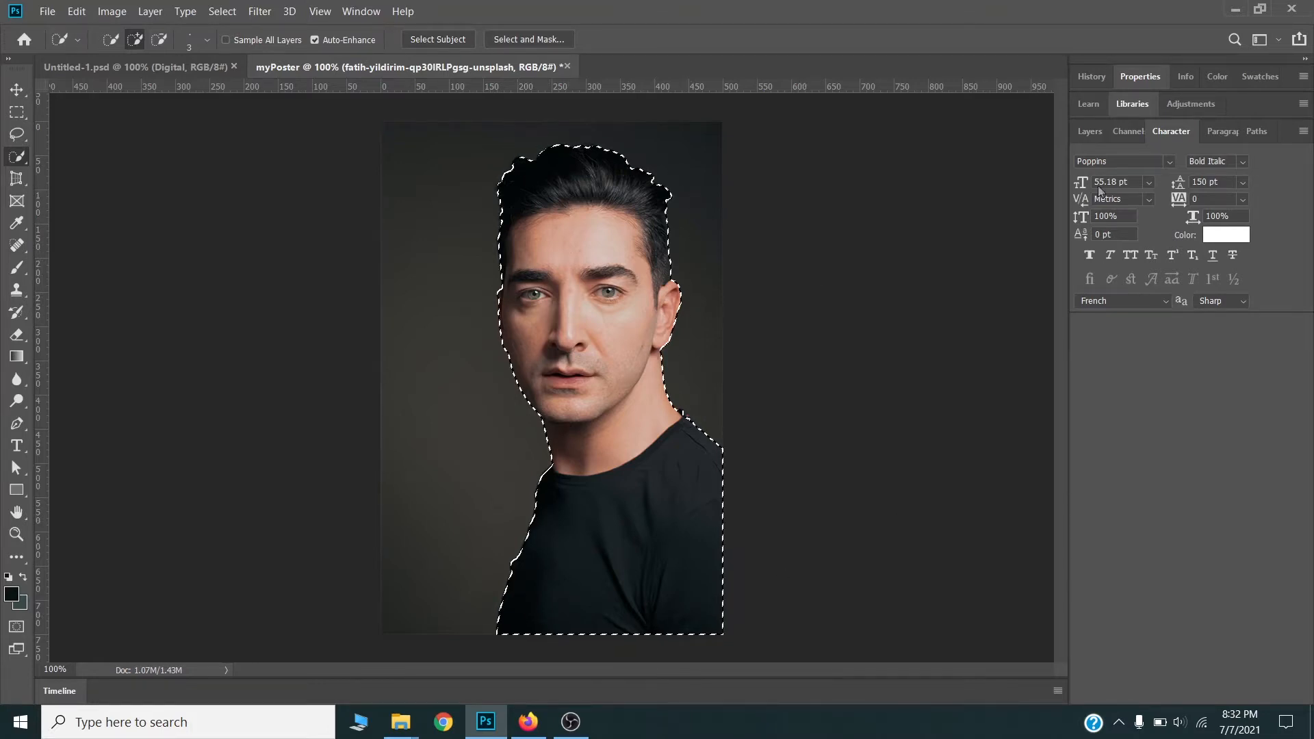
{"action": "left_click", "coordinate": [1095, 130]}
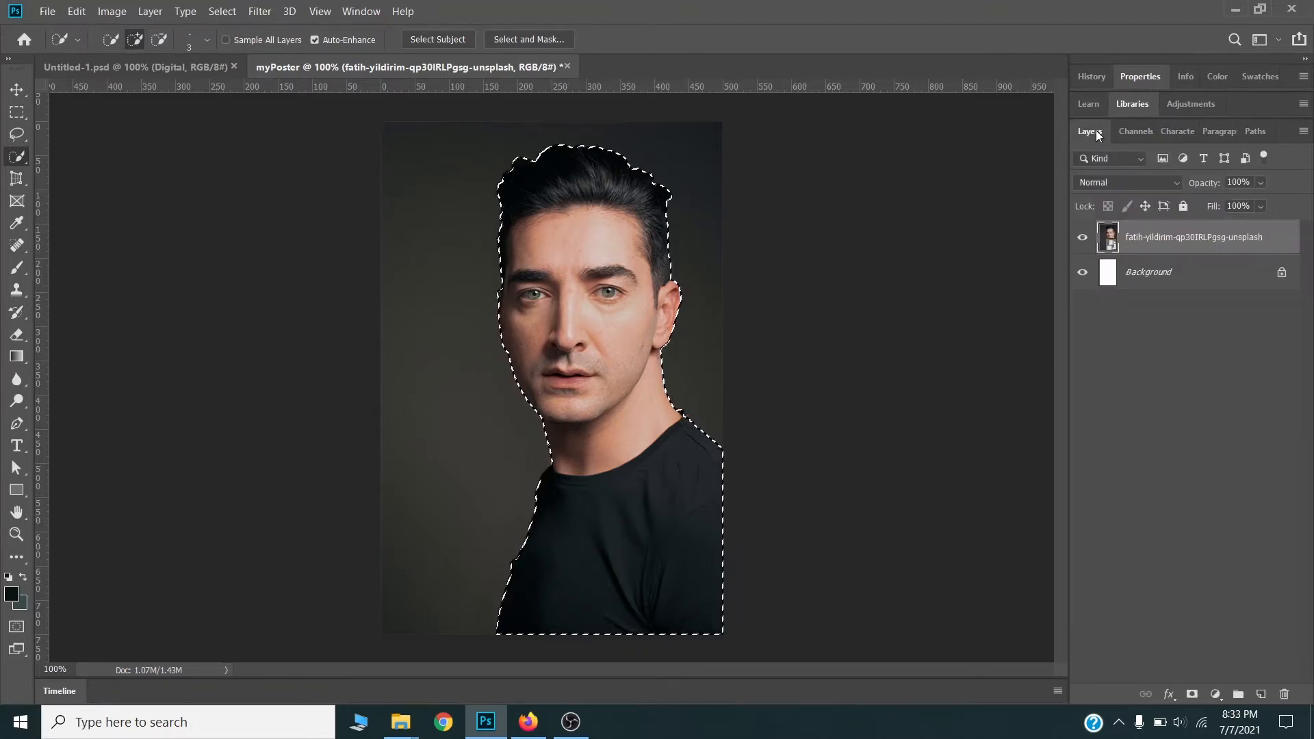
{"action": "left_click", "coordinate": [1191, 694]}
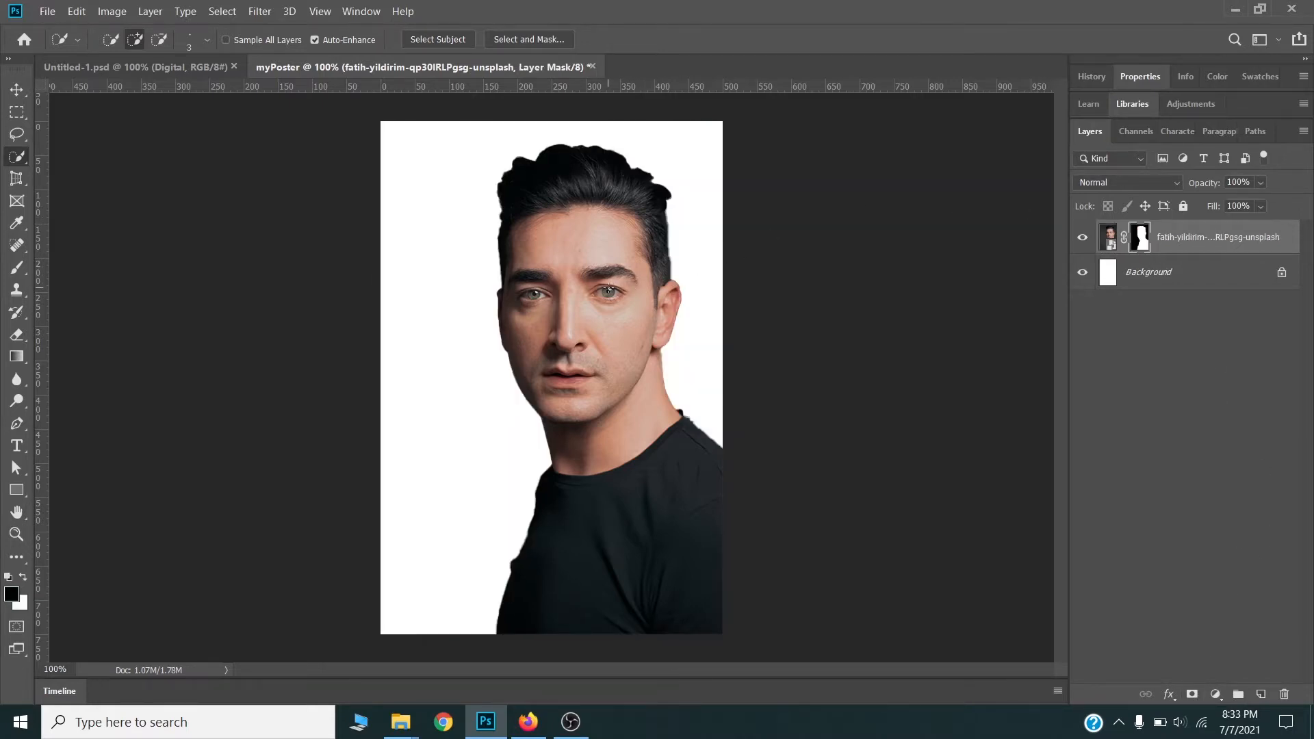
Duplicate the masked portrait layer and hide the original.
{"action": "key", "text": "v"}
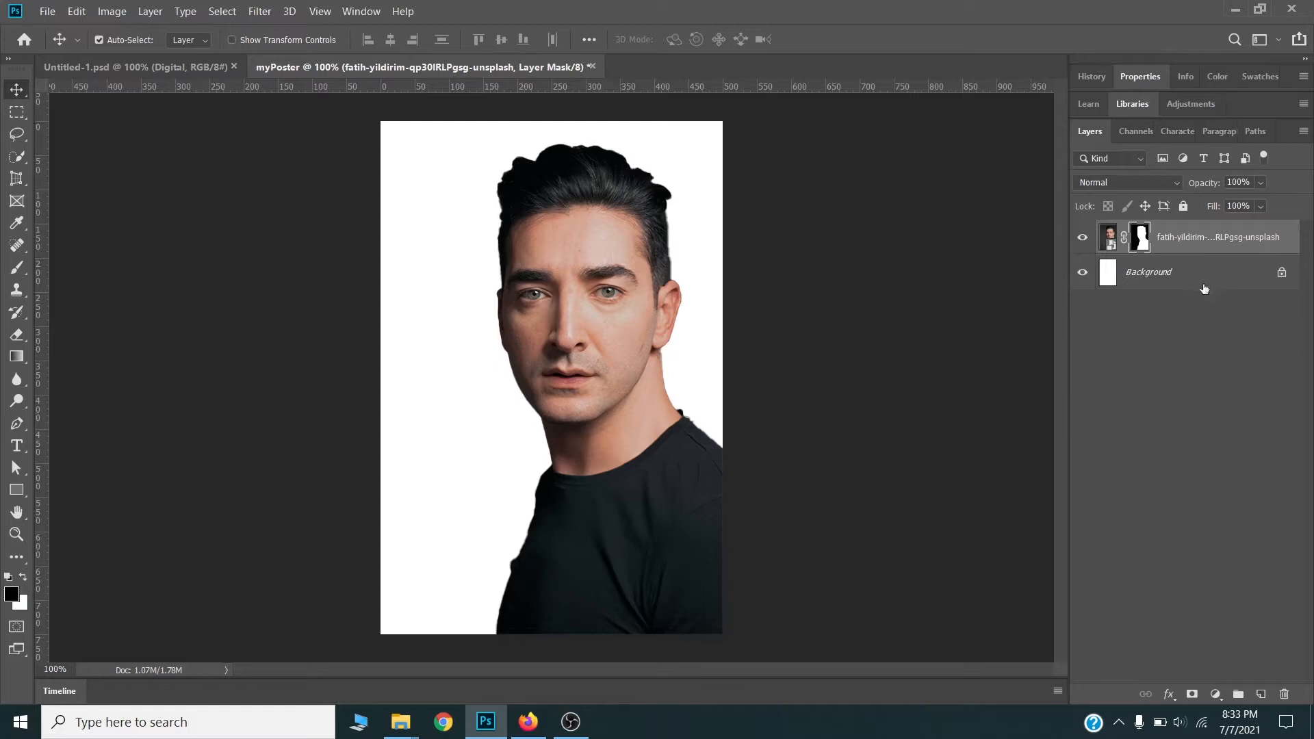
{"action": "left_click_drag", "start_coordinate": [1185, 245], "coordinate": [1265, 693]}
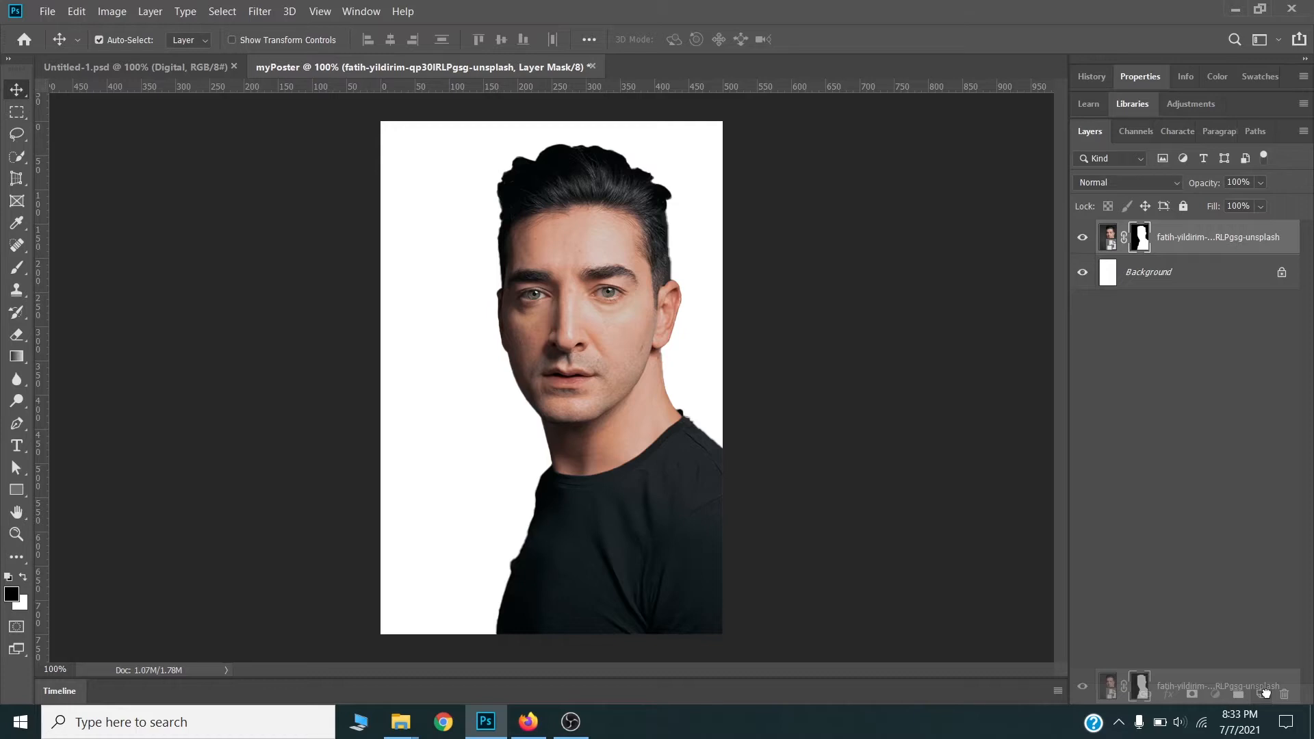
{"action": "left_click_drag", "start_coordinate": [1265, 694], "coordinate": [1265, 694]}
{"action": "left_click", "coordinate": [1082, 272]}
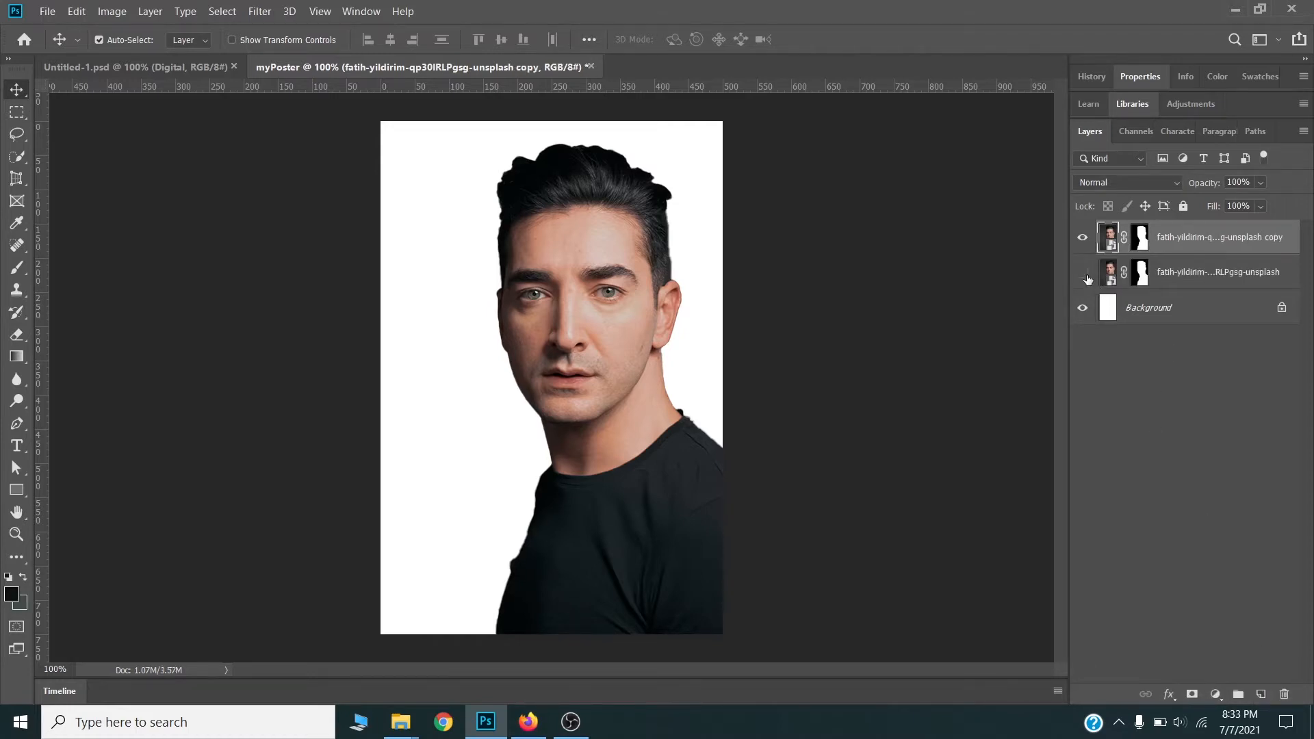
Convert the portrait copy to a smart object and scale it down proportionally to about 302 by 652 px, keeping its lower-right corner fixed.
{"action": "right_click", "coordinate": [1165, 237]}
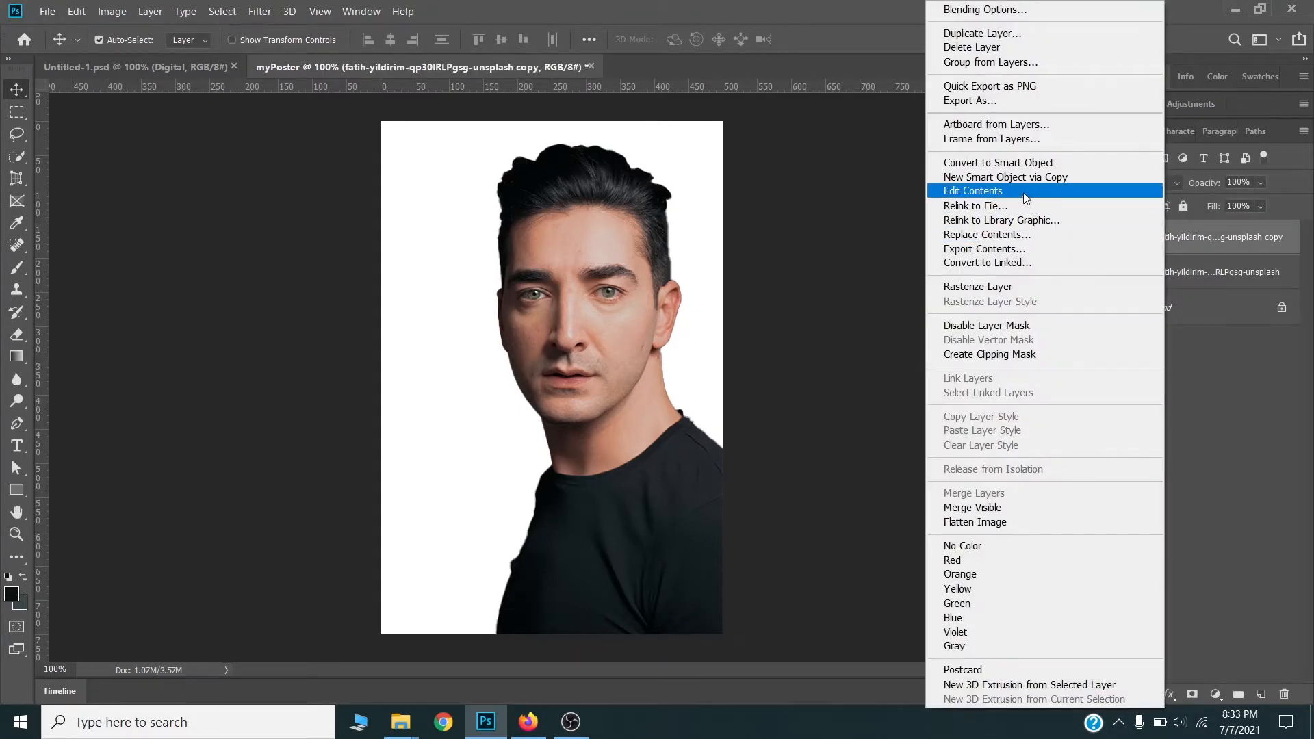
{"action": "left_click", "coordinate": [1027, 166]}
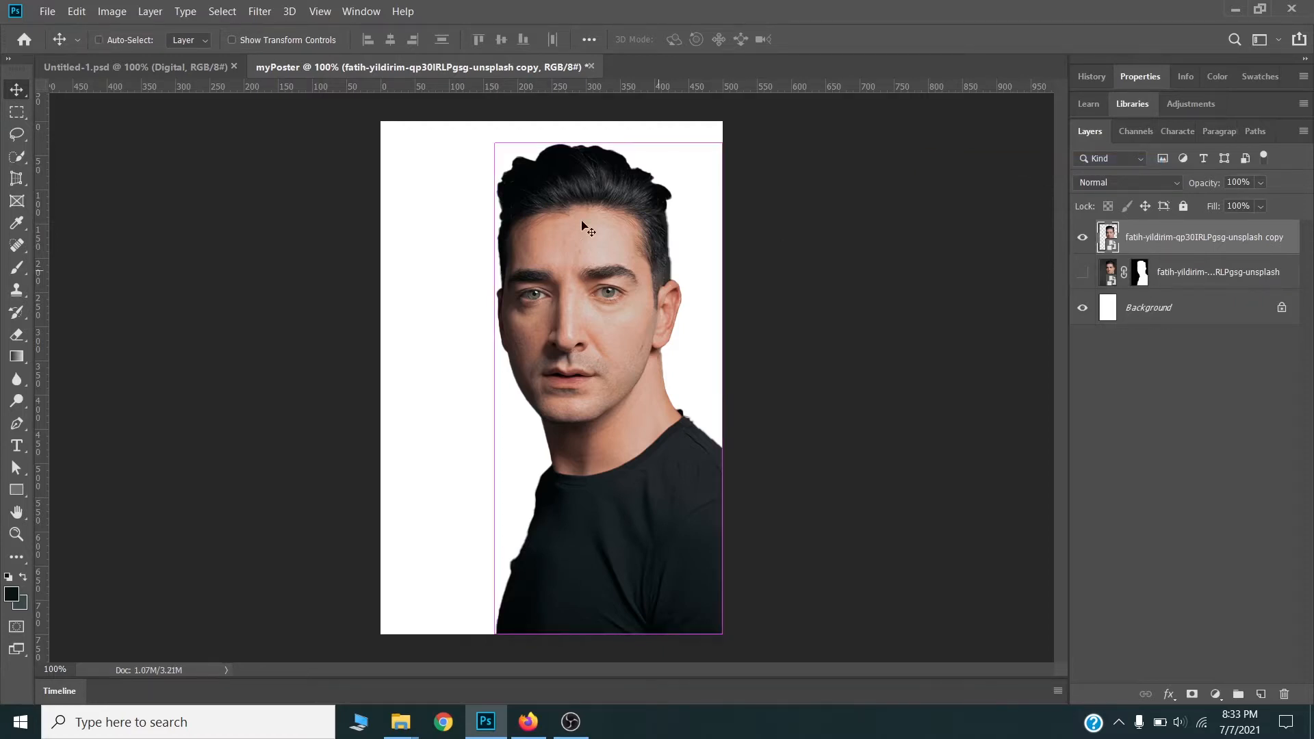
{"action": "key", "text": "ctrl+t"}
{"action": "left_click_drag", "start_coordinate": [493, 145], "coordinate": [520, 187]}
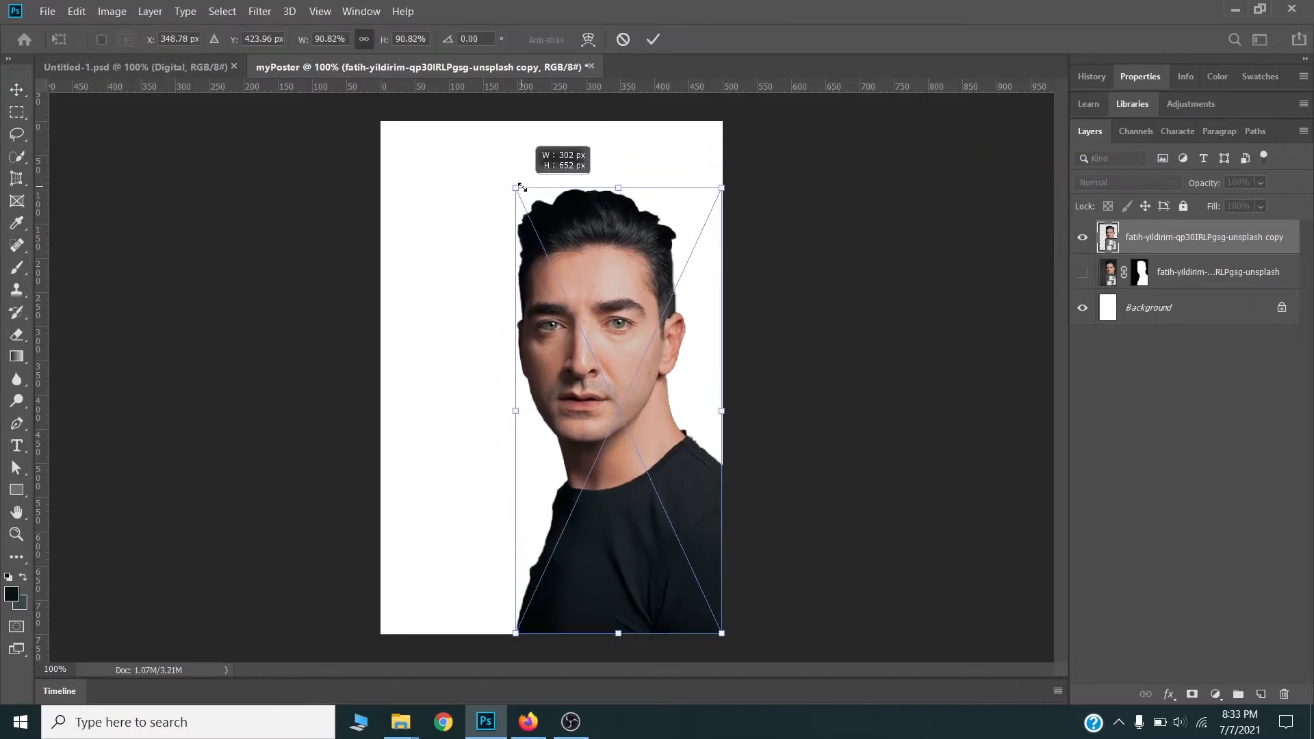
{"action": "double_click", "coordinate": [582, 262]}
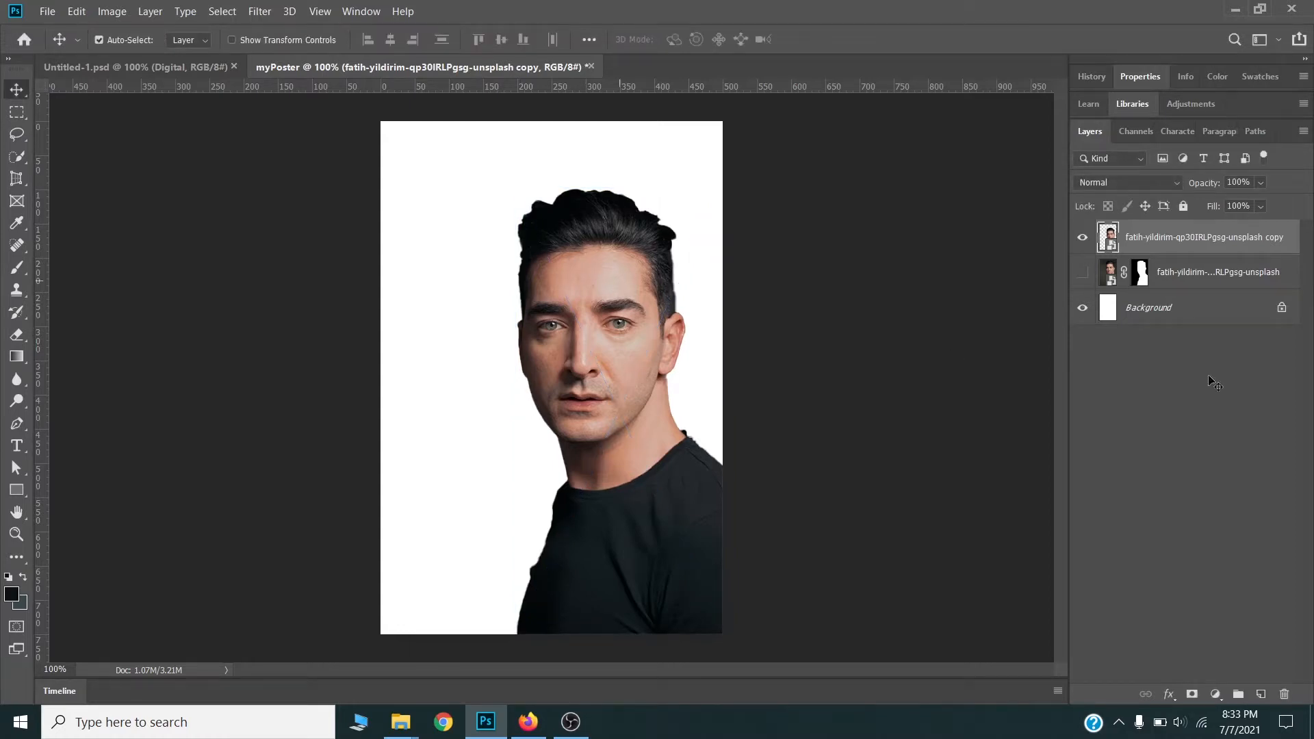
Rasterize the scaled portrait copy layer.
{"action": "right_click", "coordinate": [1159, 236]}
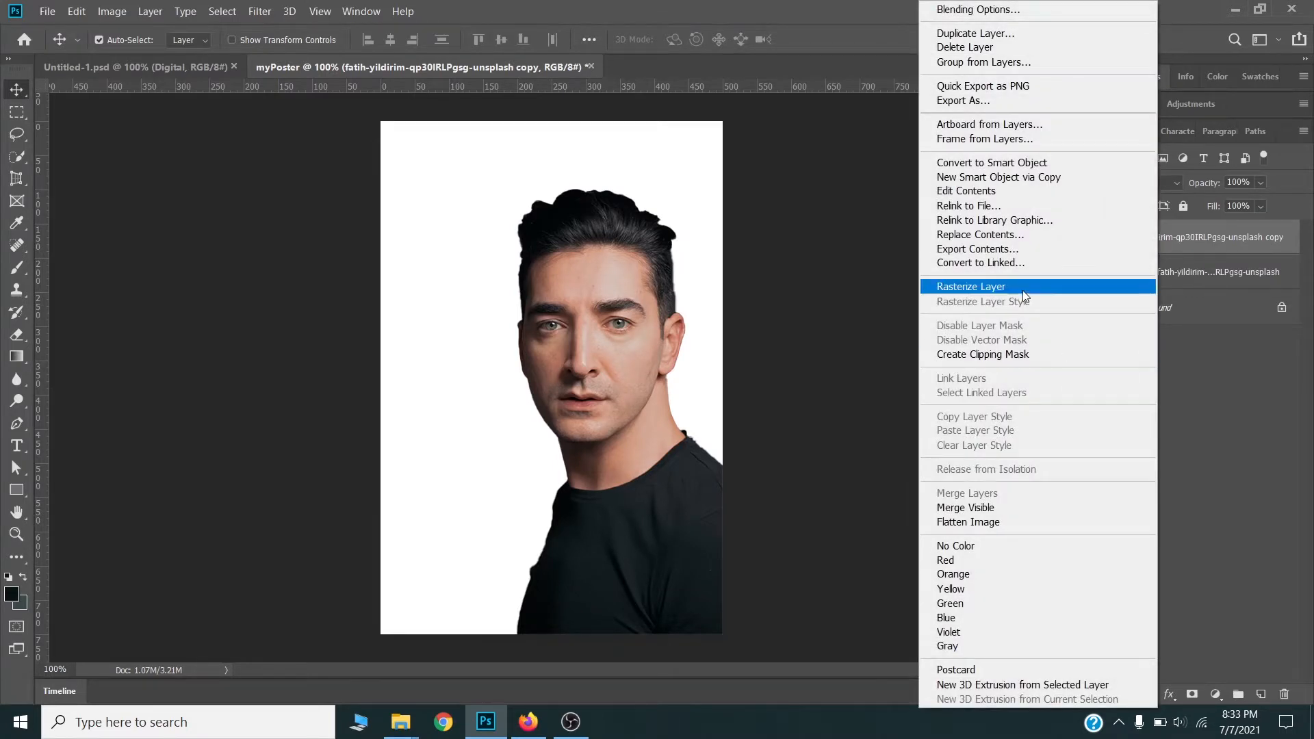
{"action": "left_click", "coordinate": [971, 288]}
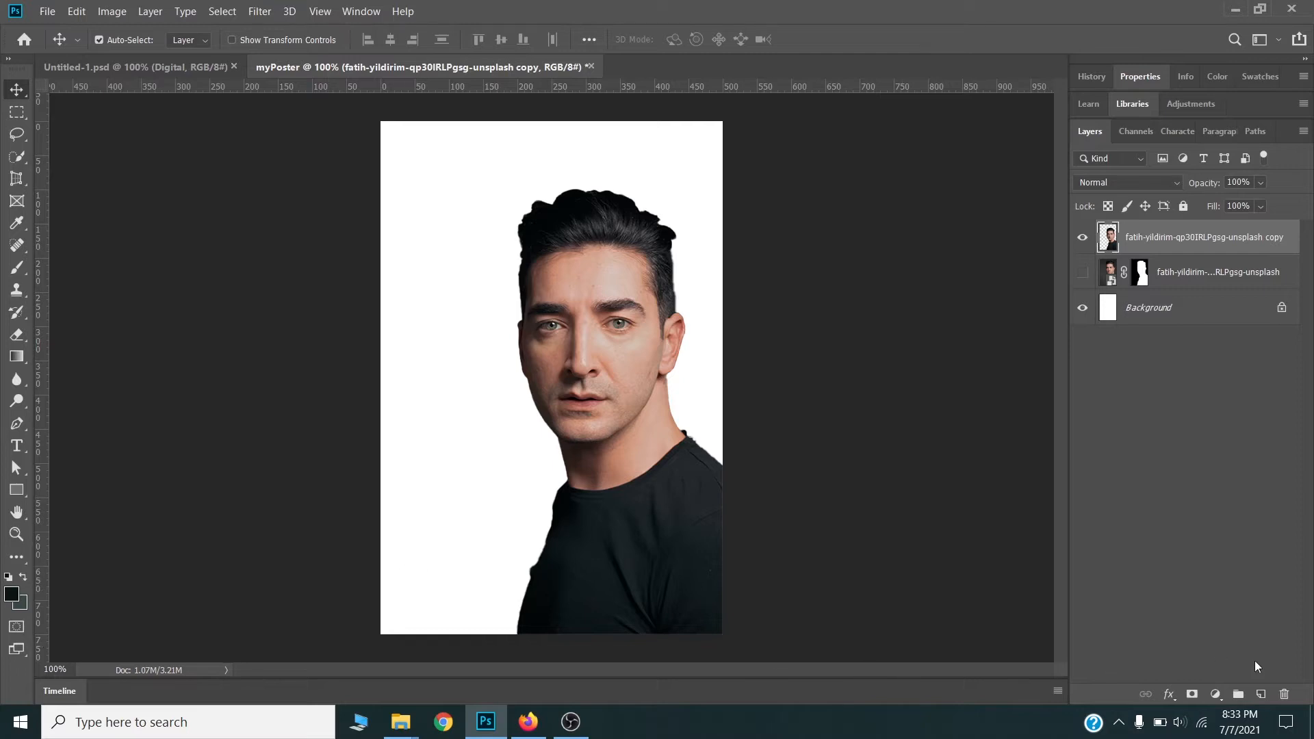
Fill a new layer with a dark linear gradient from the canvas's lower-right to upper-left corner and place it beneath the portrait copy.
{"action": "left_click", "coordinate": [1261, 694]}
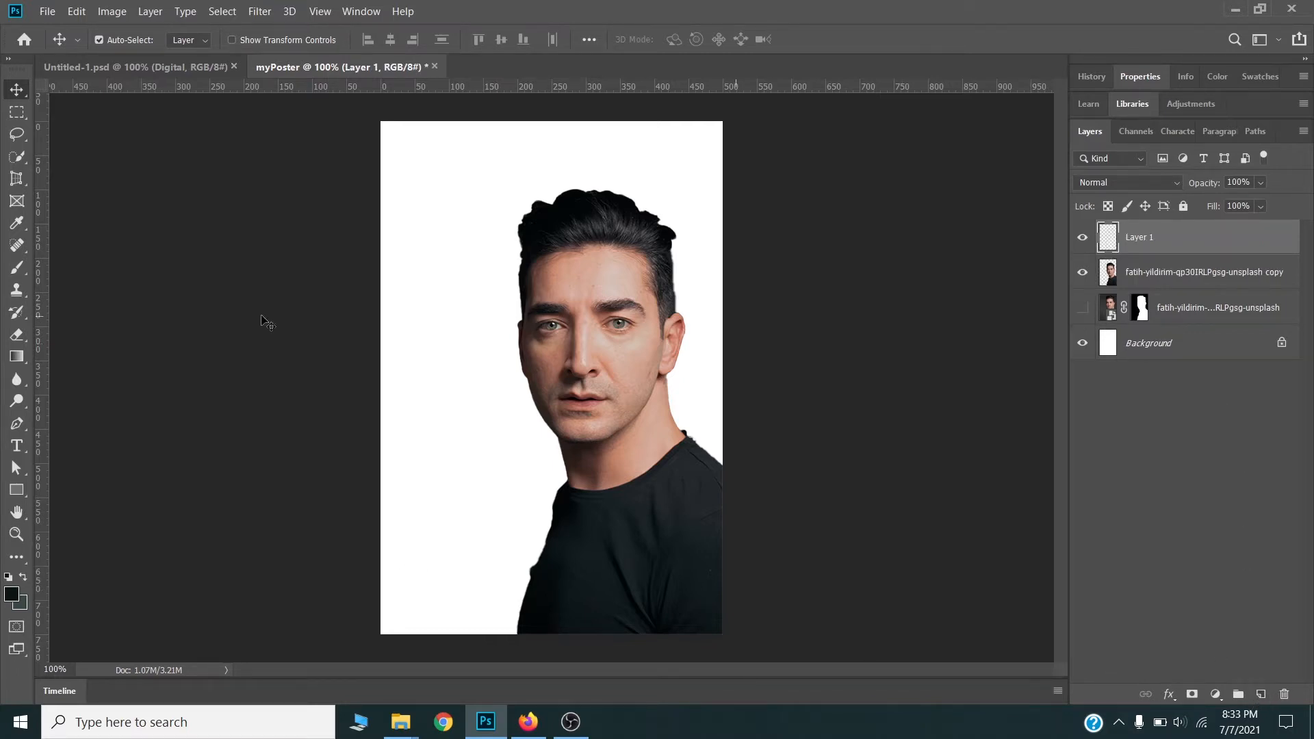
{"action": "left_click", "coordinate": [16, 356]}
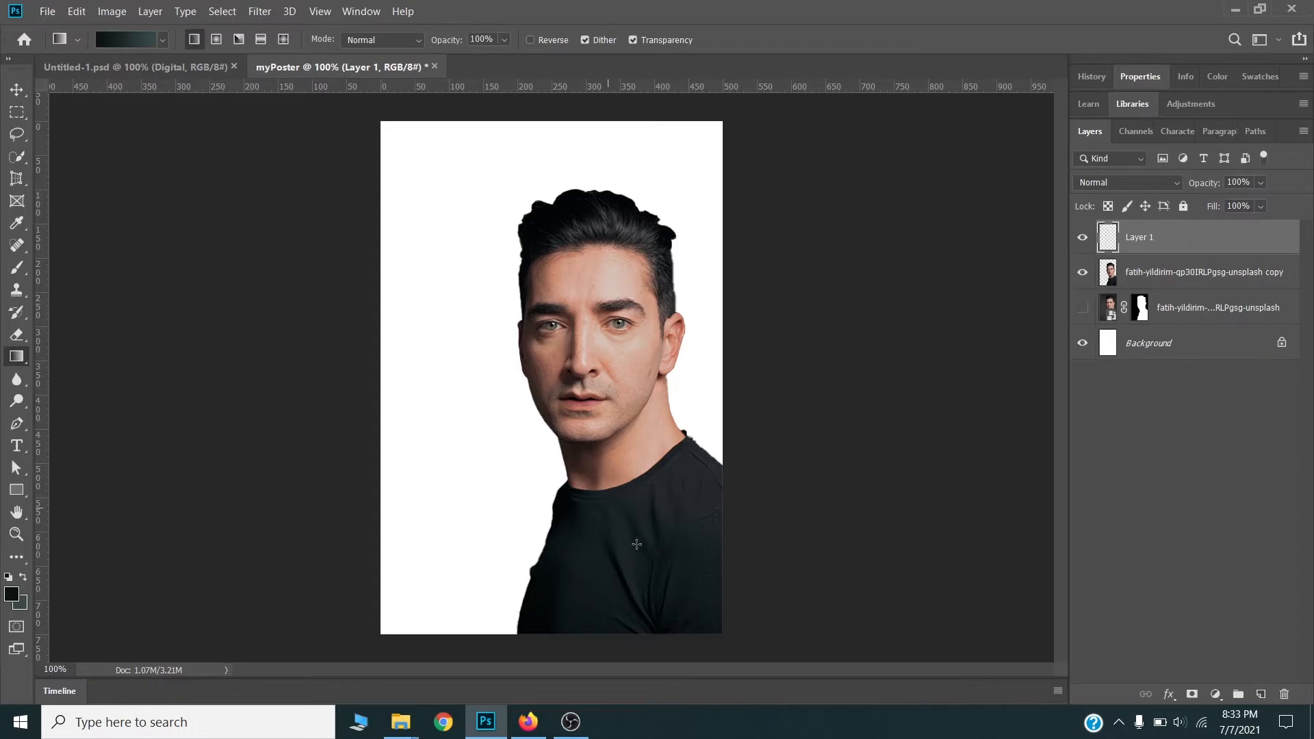
{"action": "left_click_drag", "start_coordinate": [718, 634], "coordinate": [381, 121]}
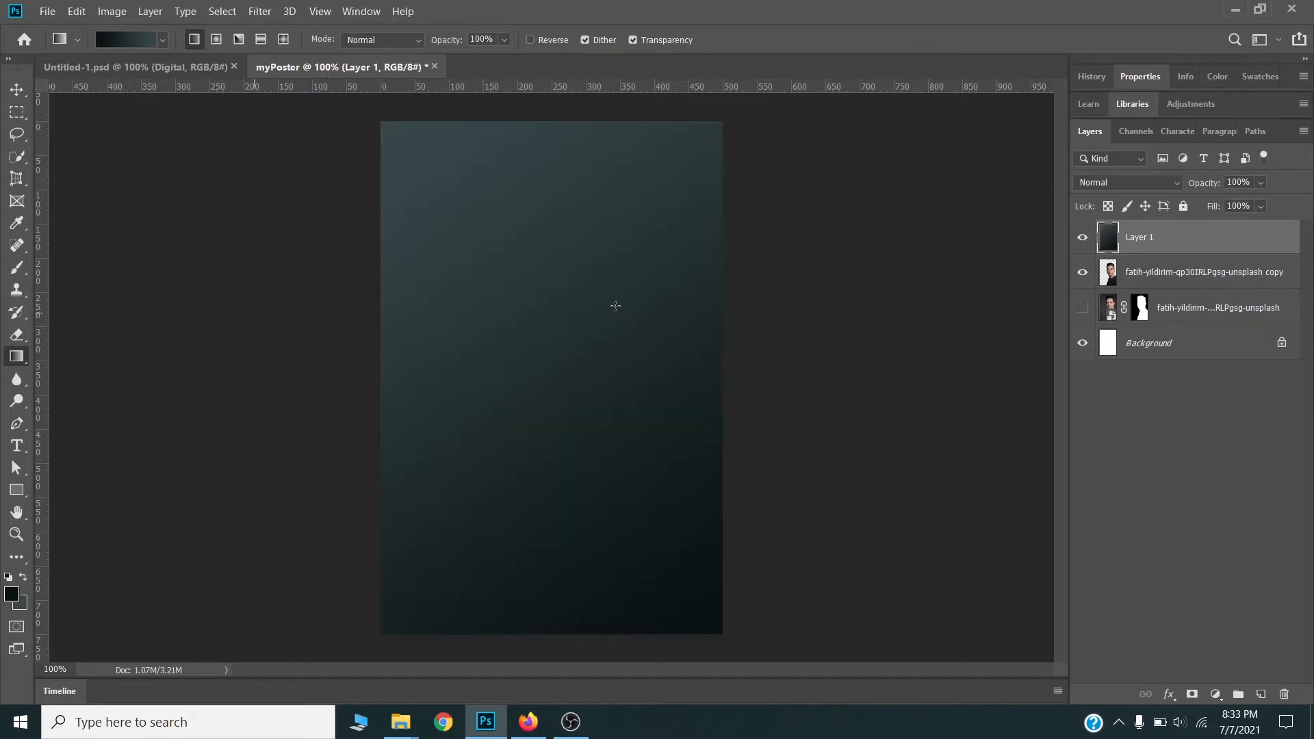
{"action": "key", "text": "v"}
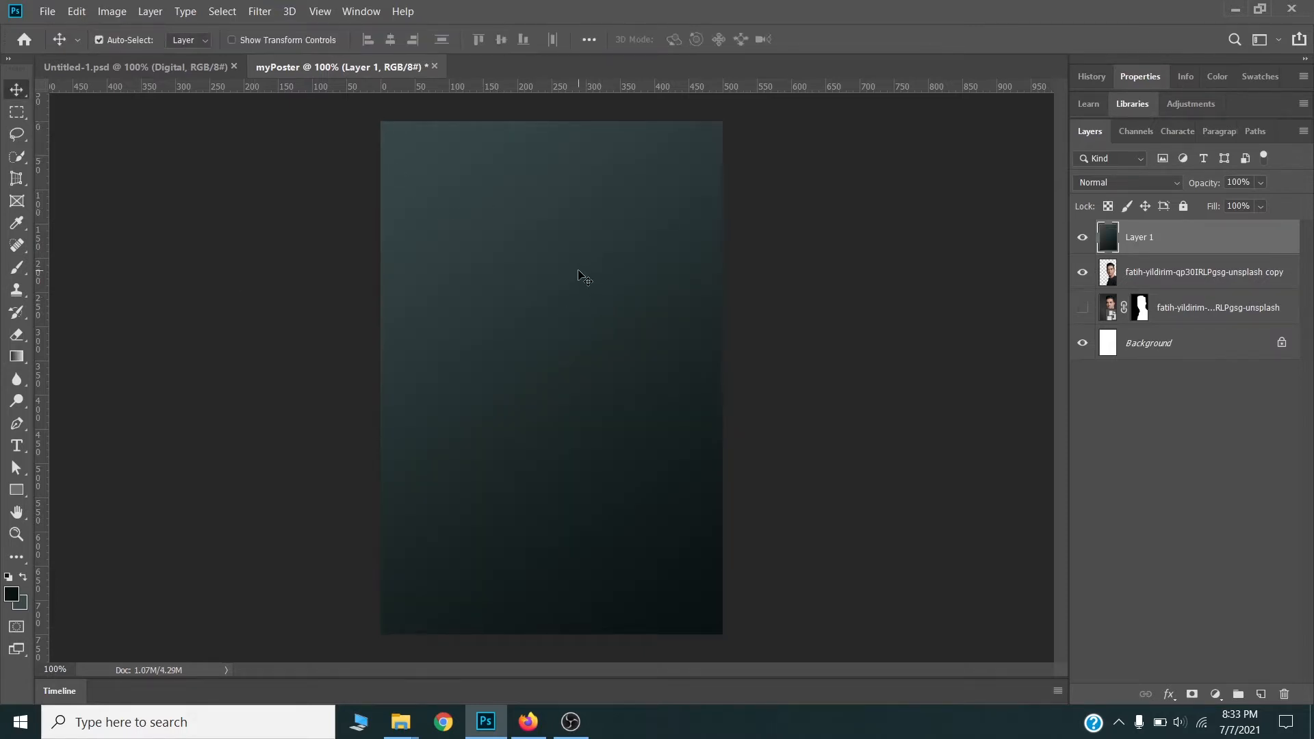
{"action": "left_click_drag", "start_coordinate": [1166, 249], "coordinate": [1170, 287]}
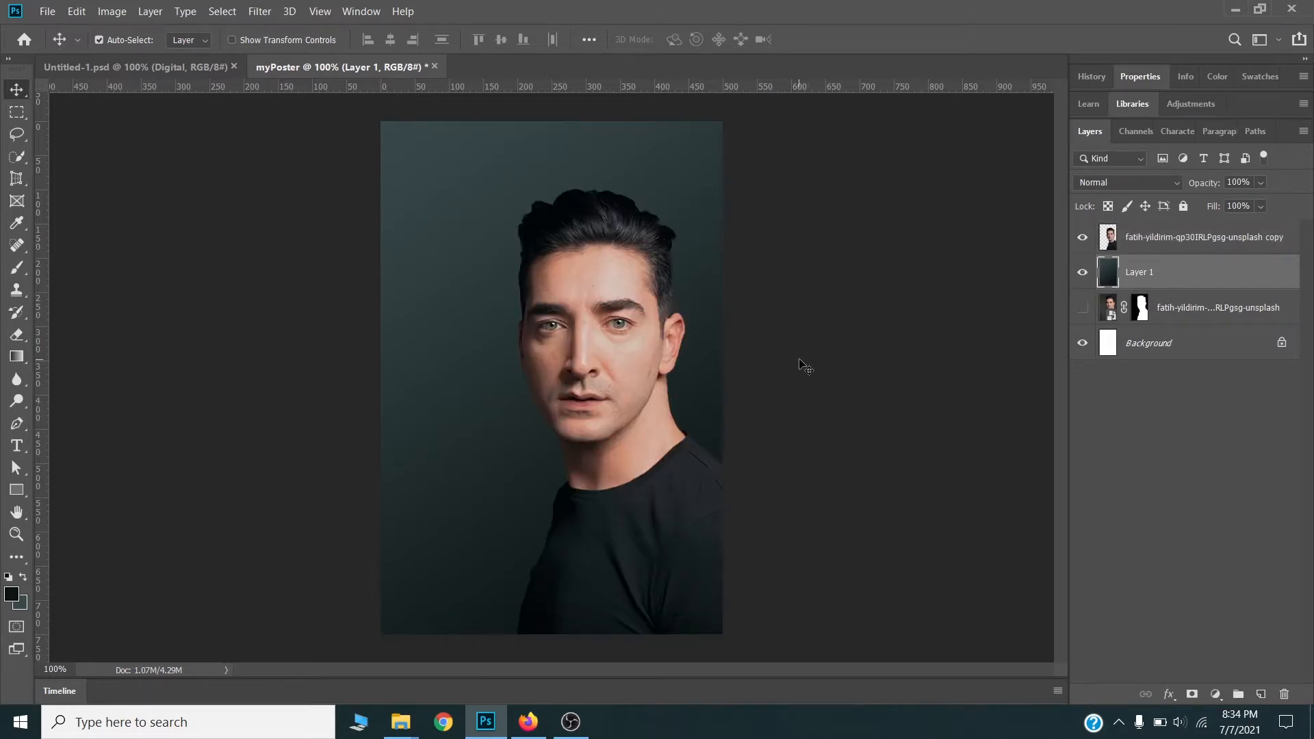
On the portrait copy layer, draw an elliptical selection about 249 by 65 px across the man's hair and upper forehead.
{"action": "left_click", "coordinate": [610, 351]}
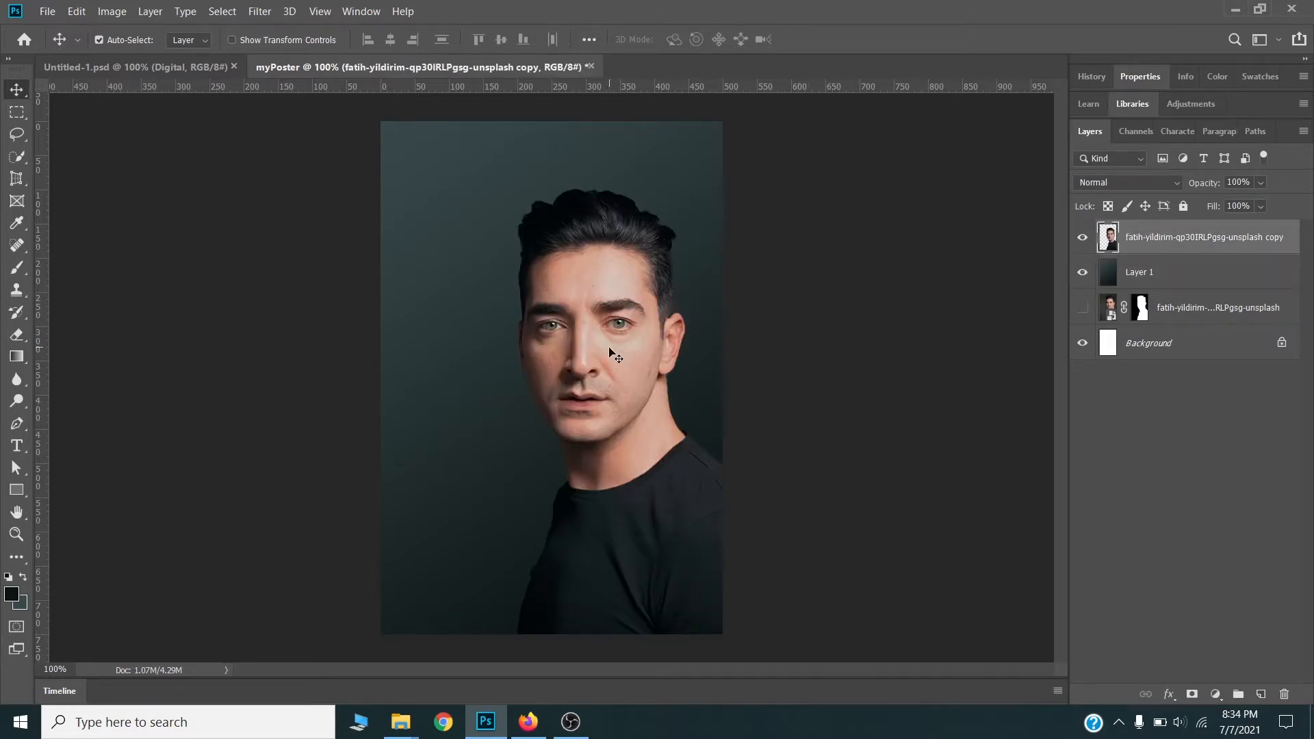
{"action": "left_click", "coordinate": [22, 113]}
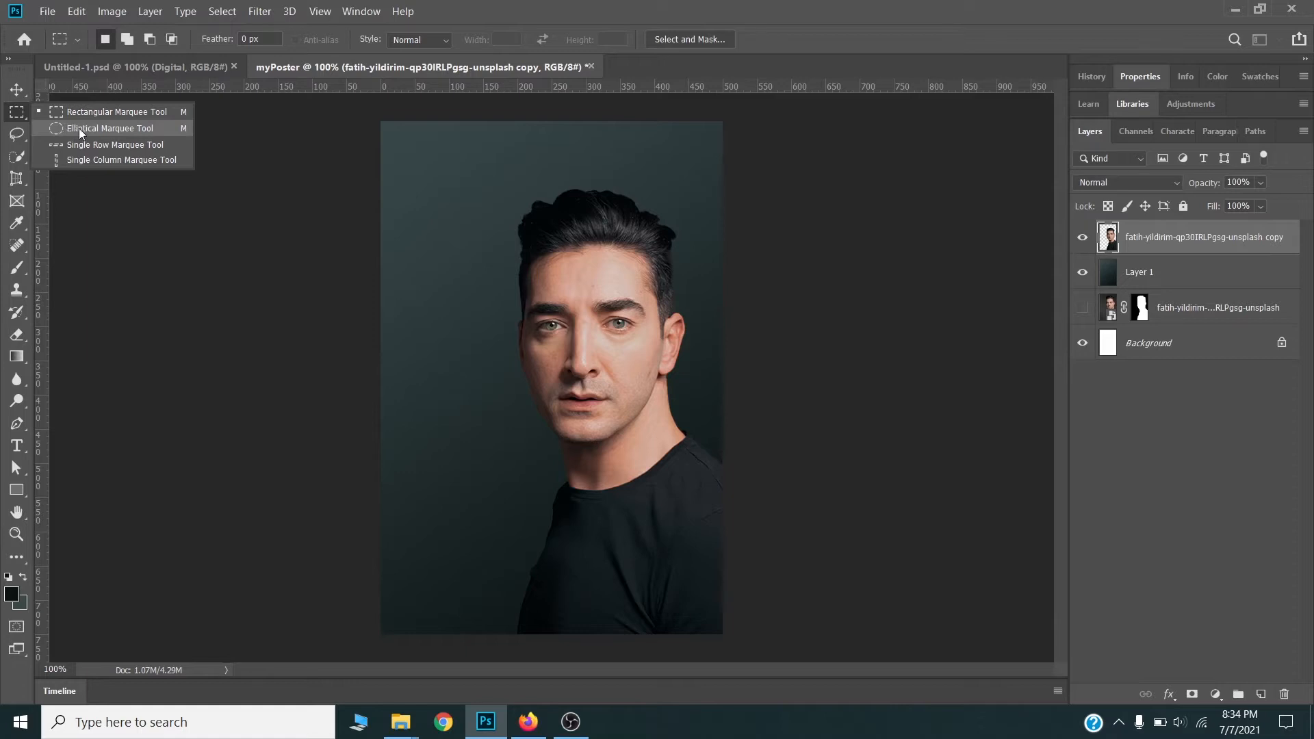
{"action": "left_click", "coordinate": [96, 129]}
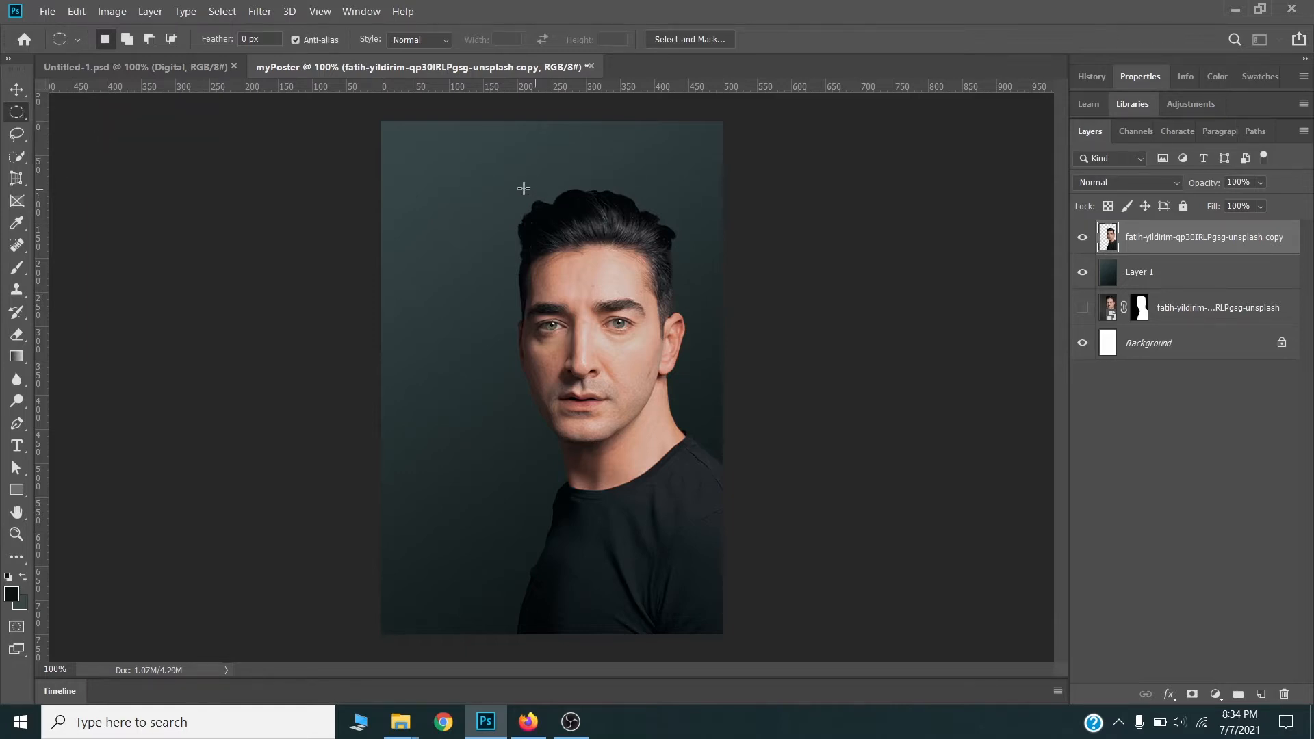
{"action": "left_click_drag", "start_coordinate": [511, 189], "coordinate": [695, 267]}
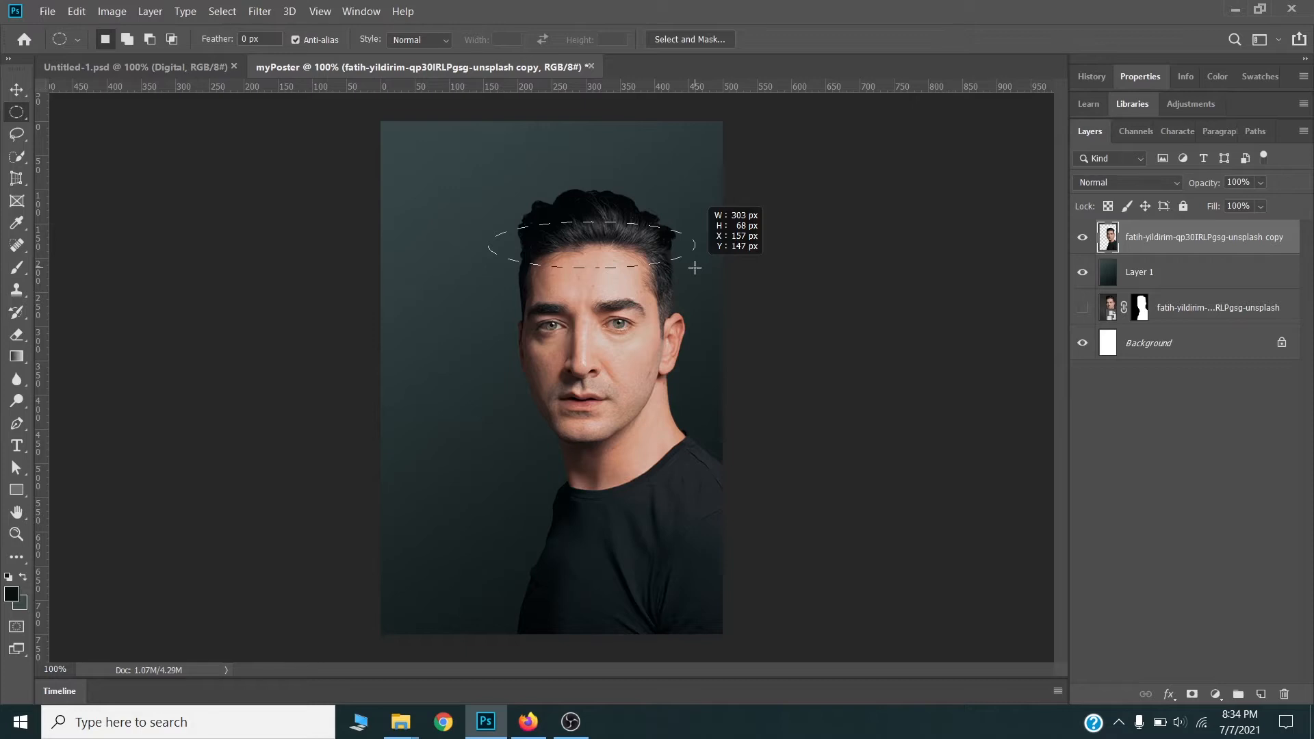
{"action": "left_click_drag", "start_coordinate": [695, 268], "coordinate": [678, 266]}
{"action": "key", "text": "space"}
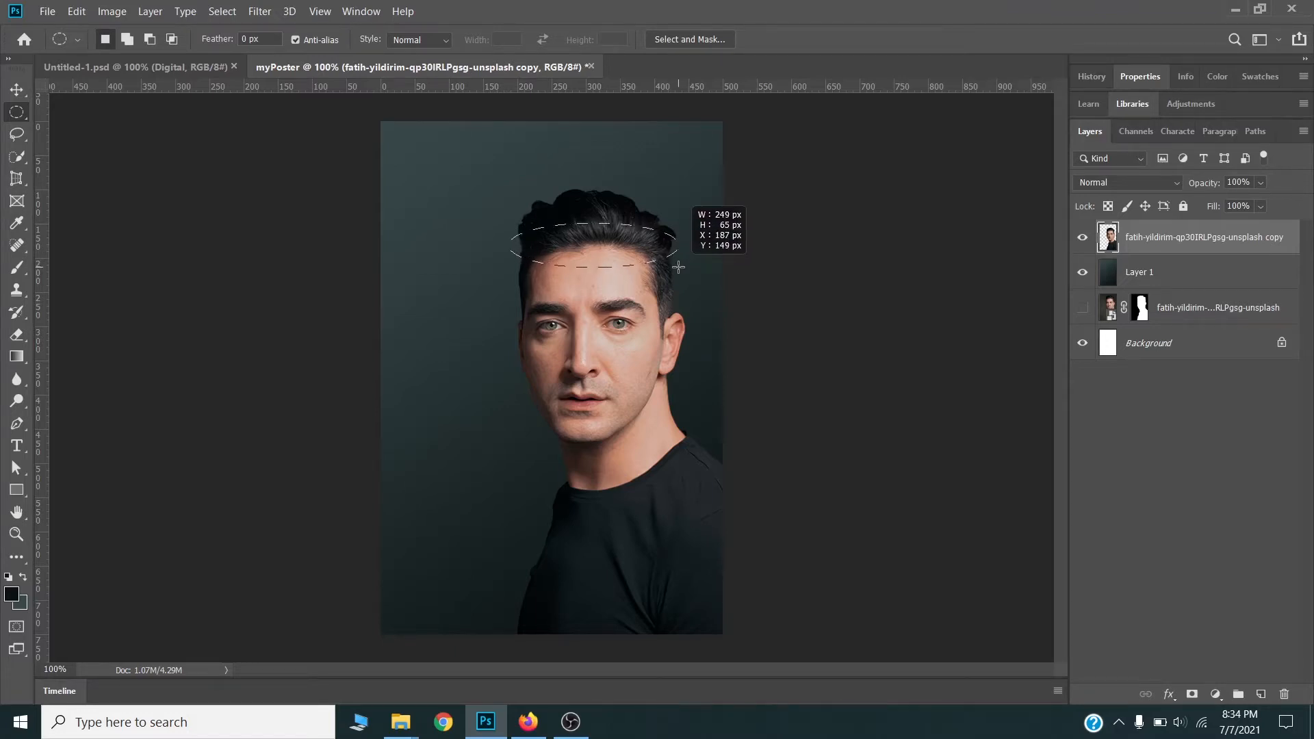
{"action": "left_click_drag", "start_coordinate": [679, 267], "coordinate": [680, 265]}
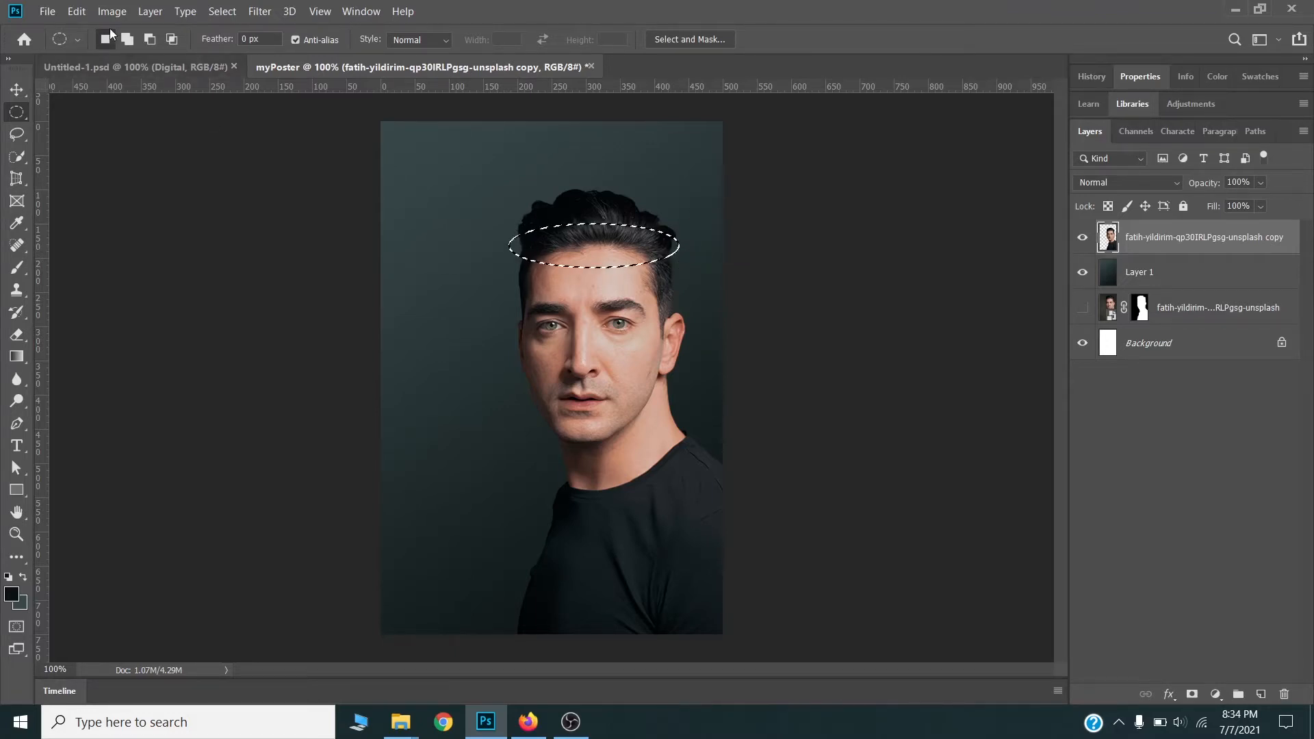
Add a rectangular area about 253 by 108 px to the elliptical selection, covering the man's hair down to the upper forehead.
{"action": "right_click", "coordinate": [17, 115]}
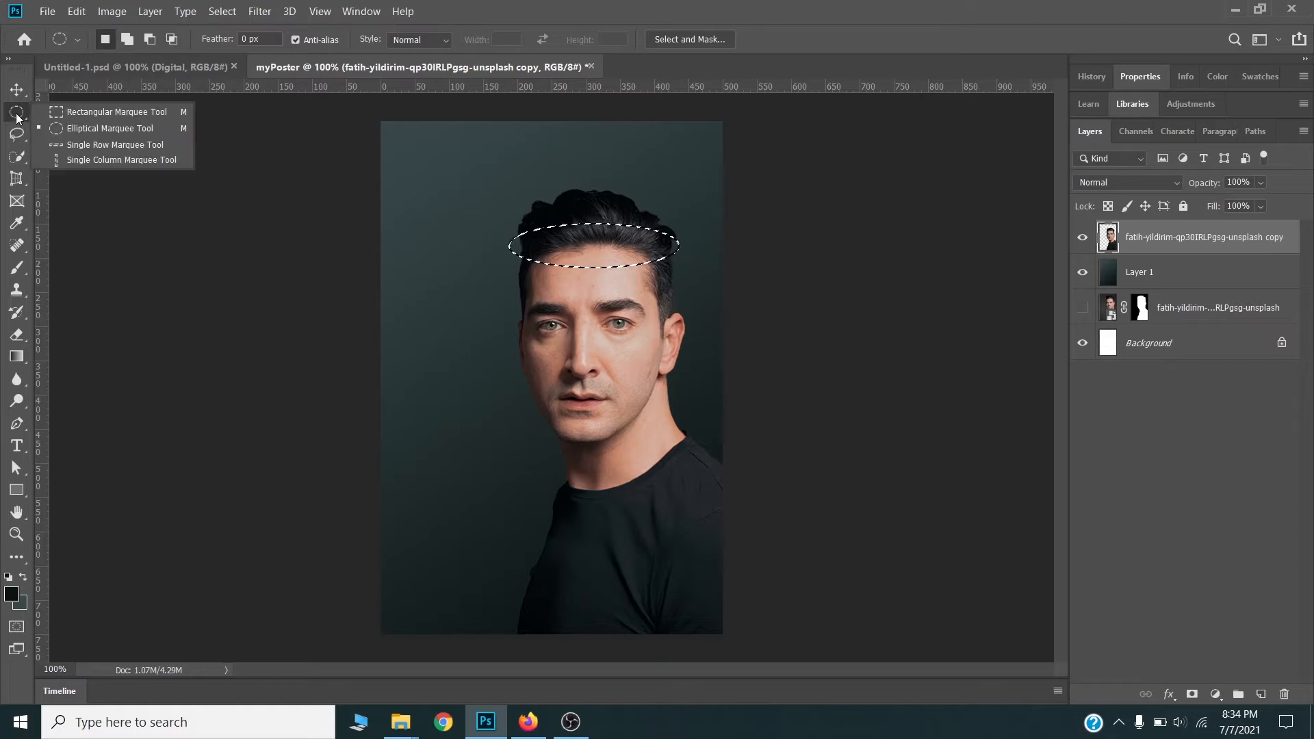
{"action": "left_click", "coordinate": [64, 113]}
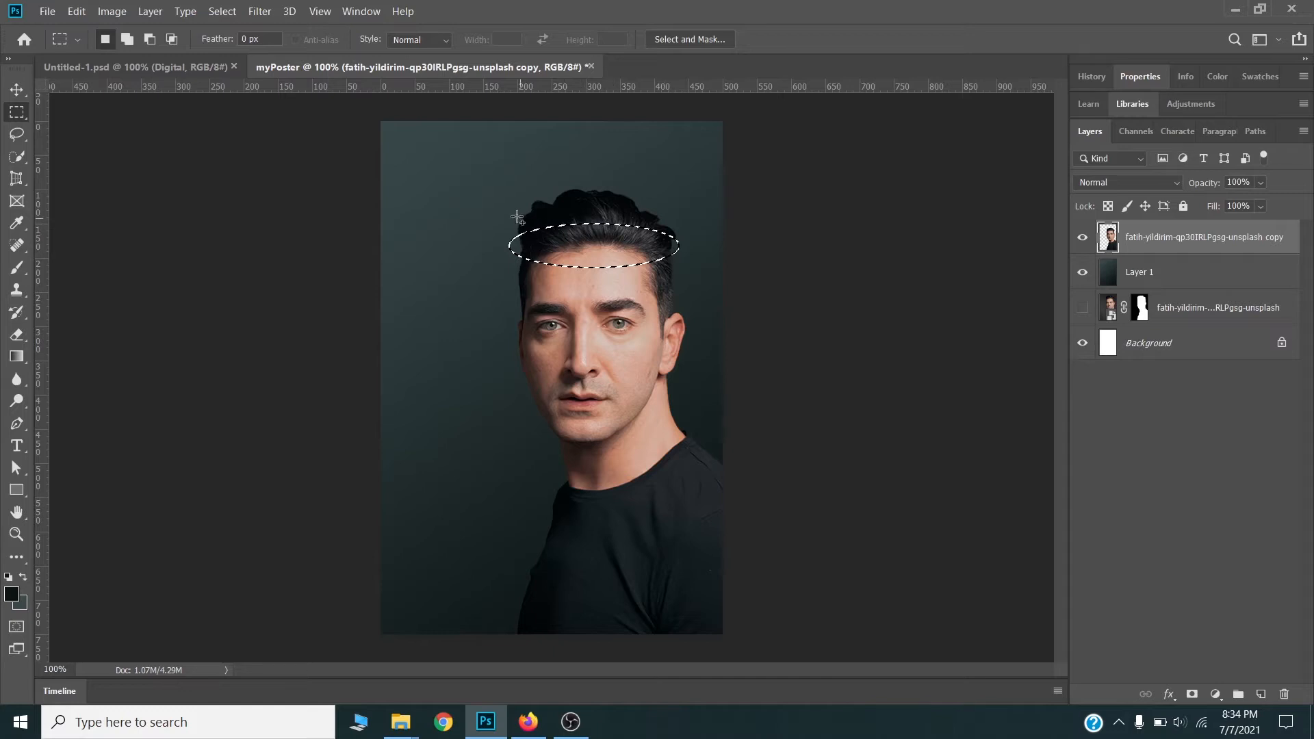
{"action": "left_click_drag", "start_coordinate": [507, 175], "coordinate": [682, 250]}
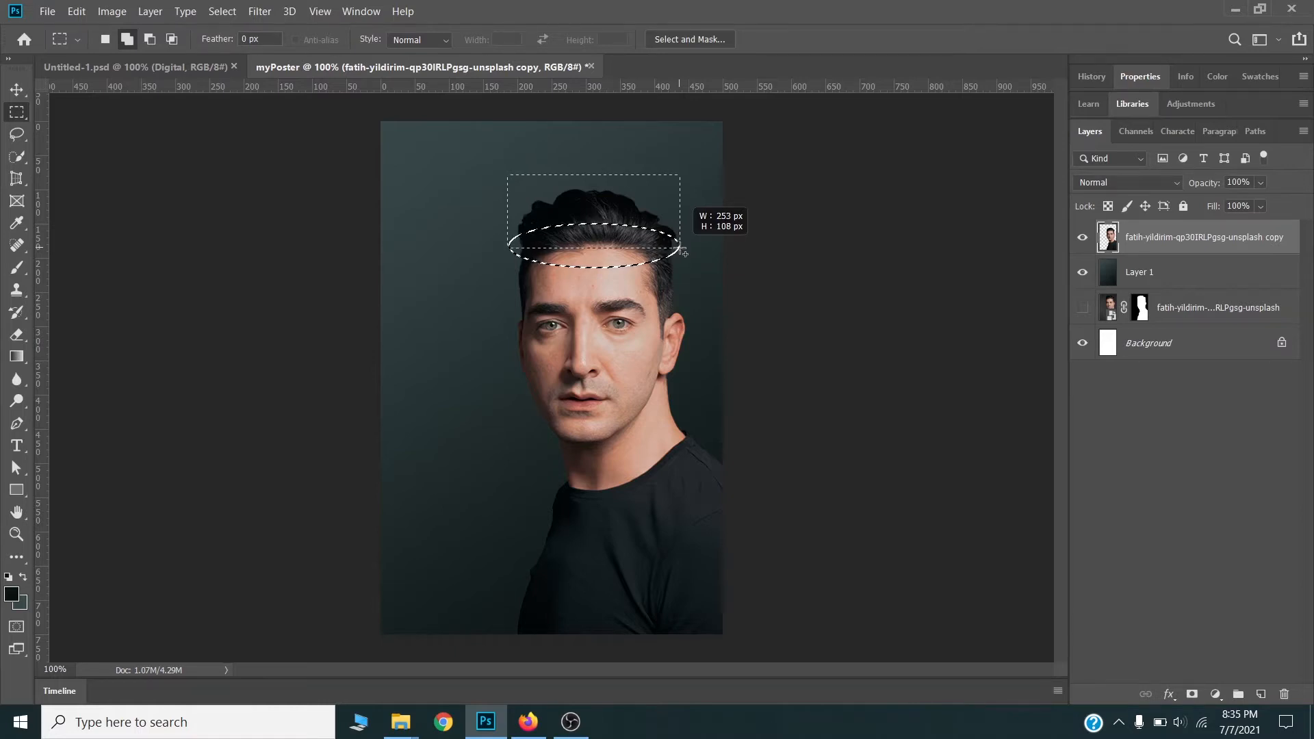
{"action": "left_click_drag", "start_coordinate": [681, 251], "coordinate": [682, 250]}
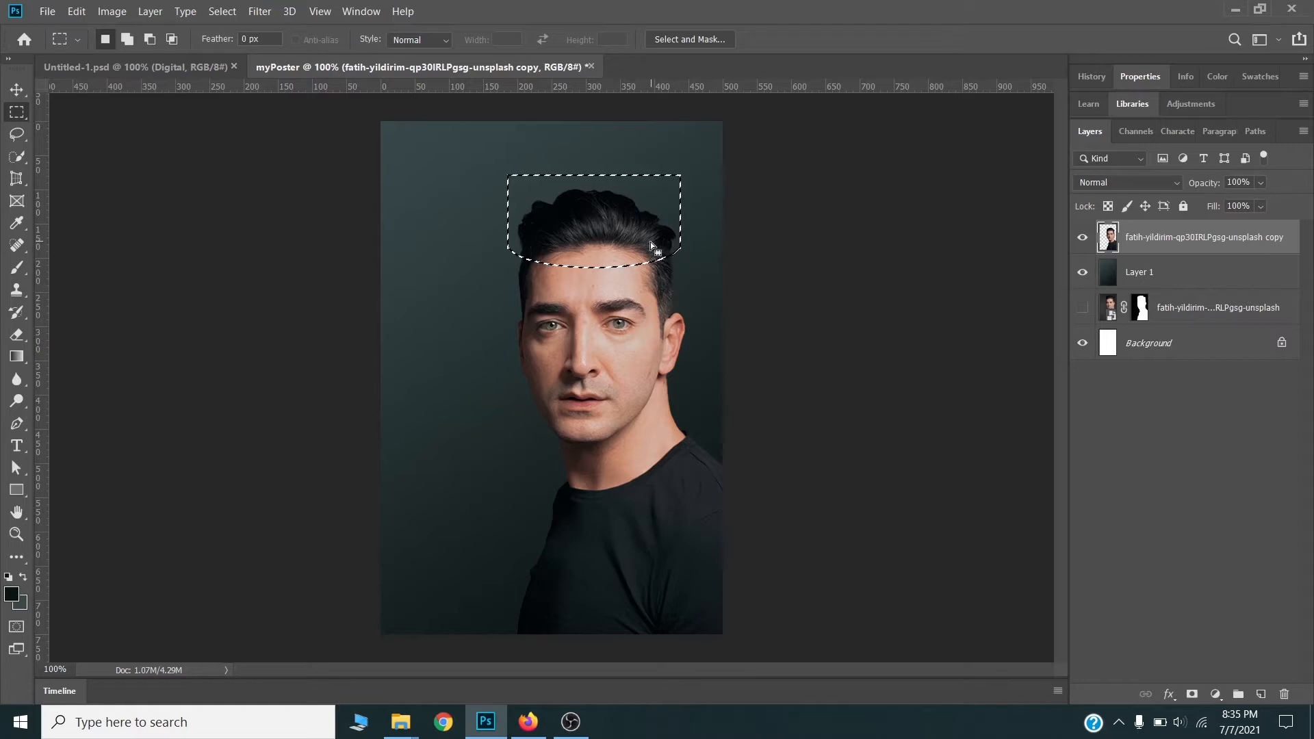
Save the combined hair selection as a new channel named poster_selction in the myPoster document.
{"action": "left_click", "coordinate": [222, 11]}
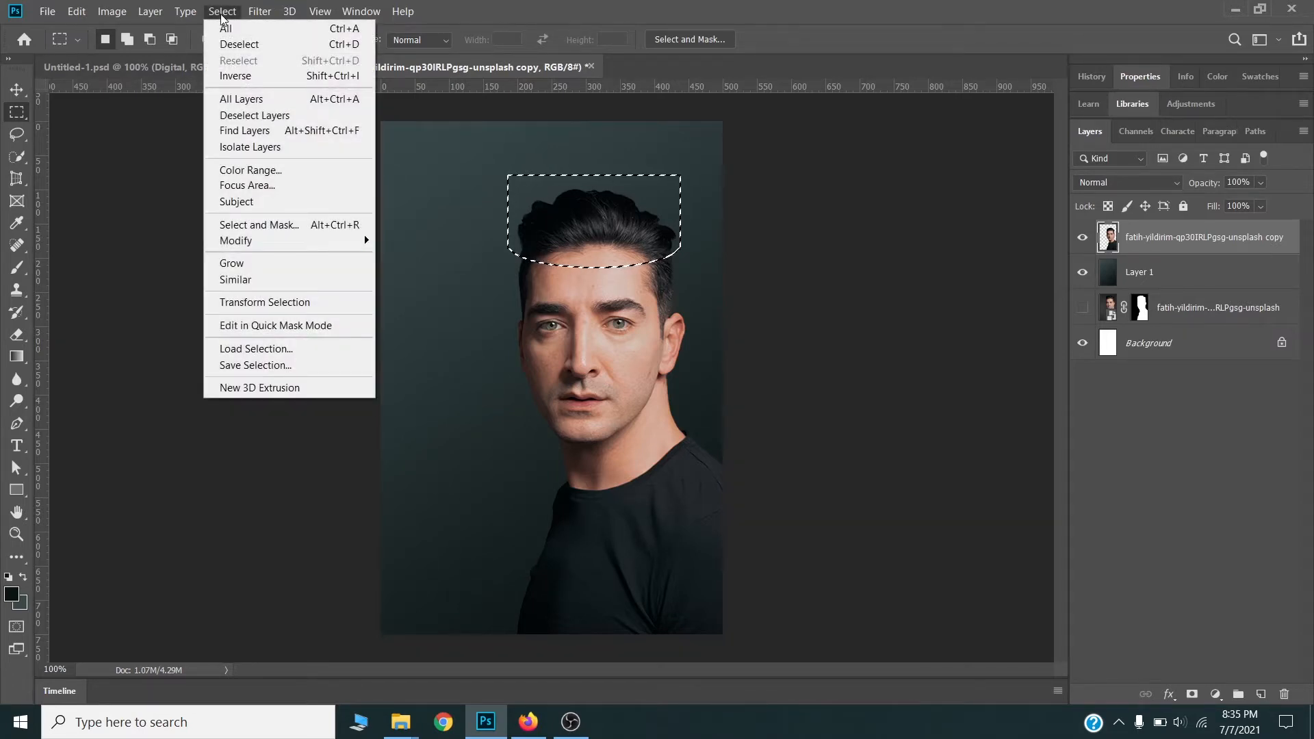
{"action": "left_click", "coordinate": [294, 365]}
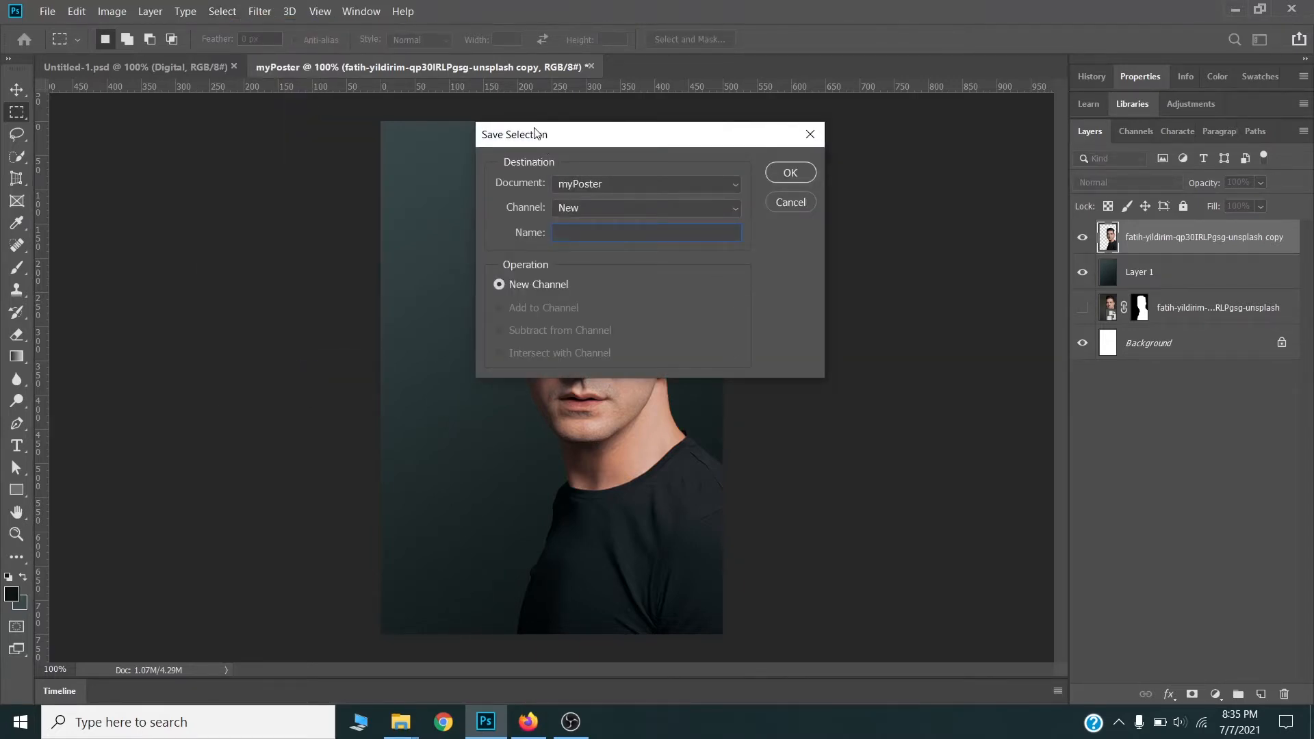
{"action": "left_click_drag", "start_coordinate": [541, 132], "coordinate": [540, 216]}
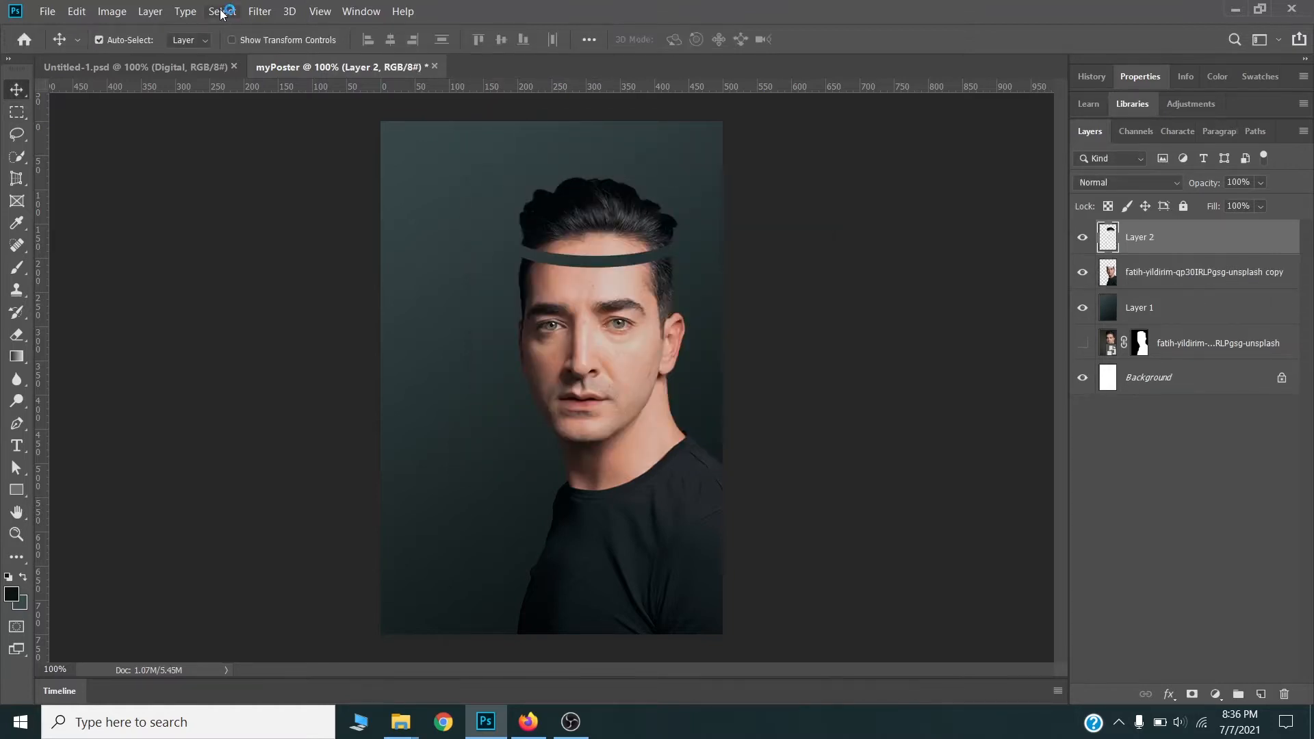
Load the saved poster_selction channel as a new selection.
{"action": "left_click", "coordinate": [222, 12]}
{"action": "mouse_move", "coordinate": [201, 19]}
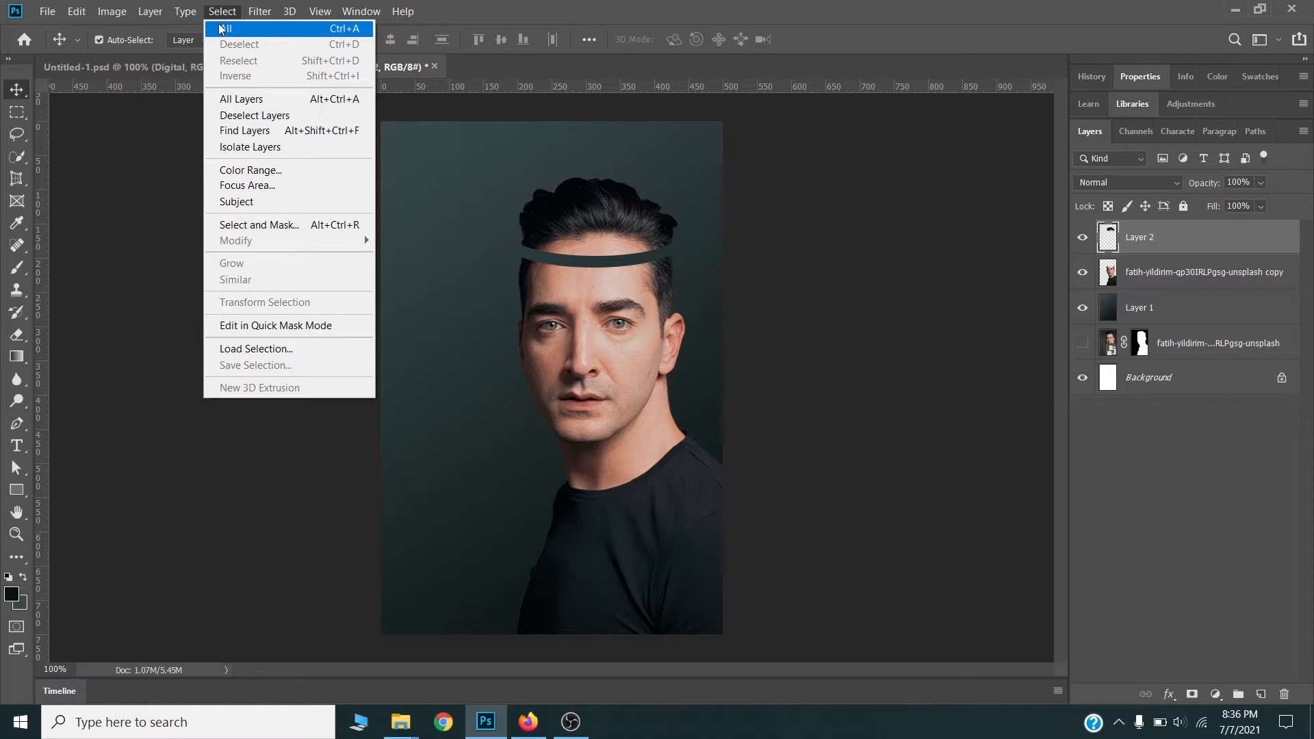
{"action": "left_click", "coordinate": [277, 350]}
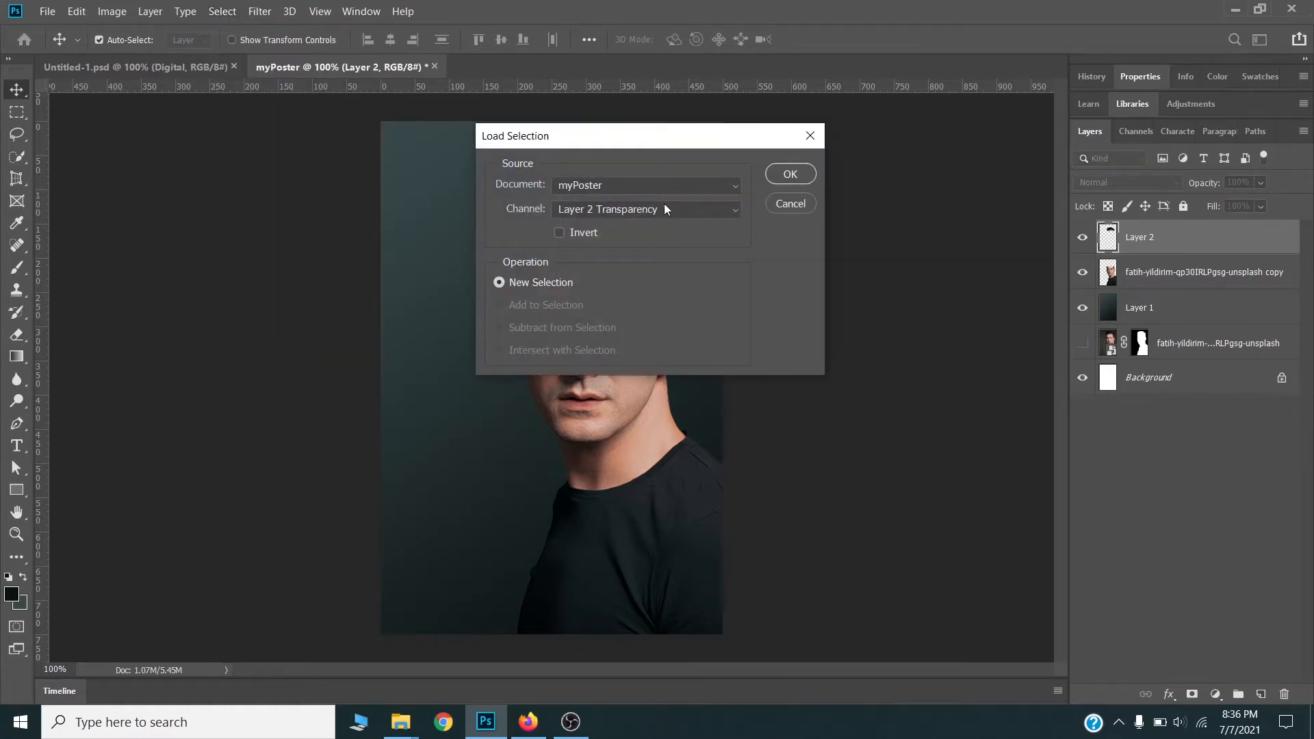
{"action": "left_click", "coordinate": [666, 207]}
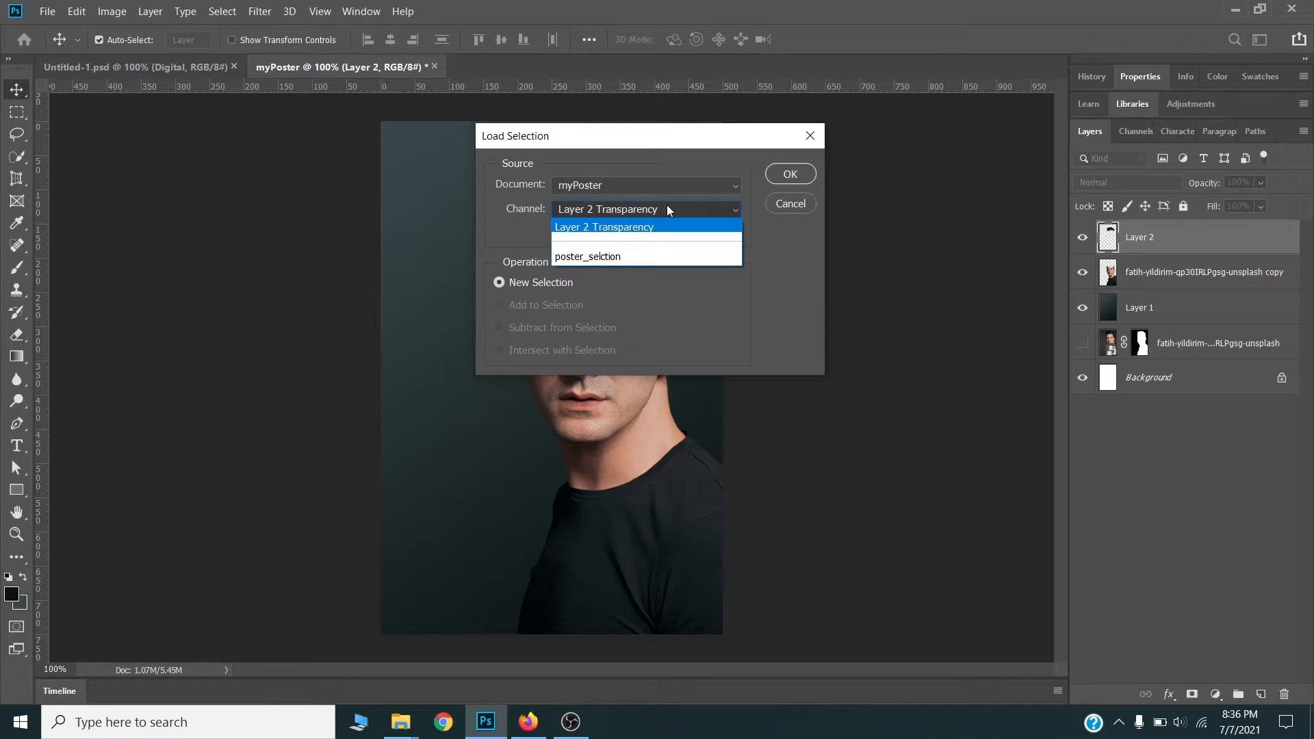
{"action": "left_click", "coordinate": [623, 258]}
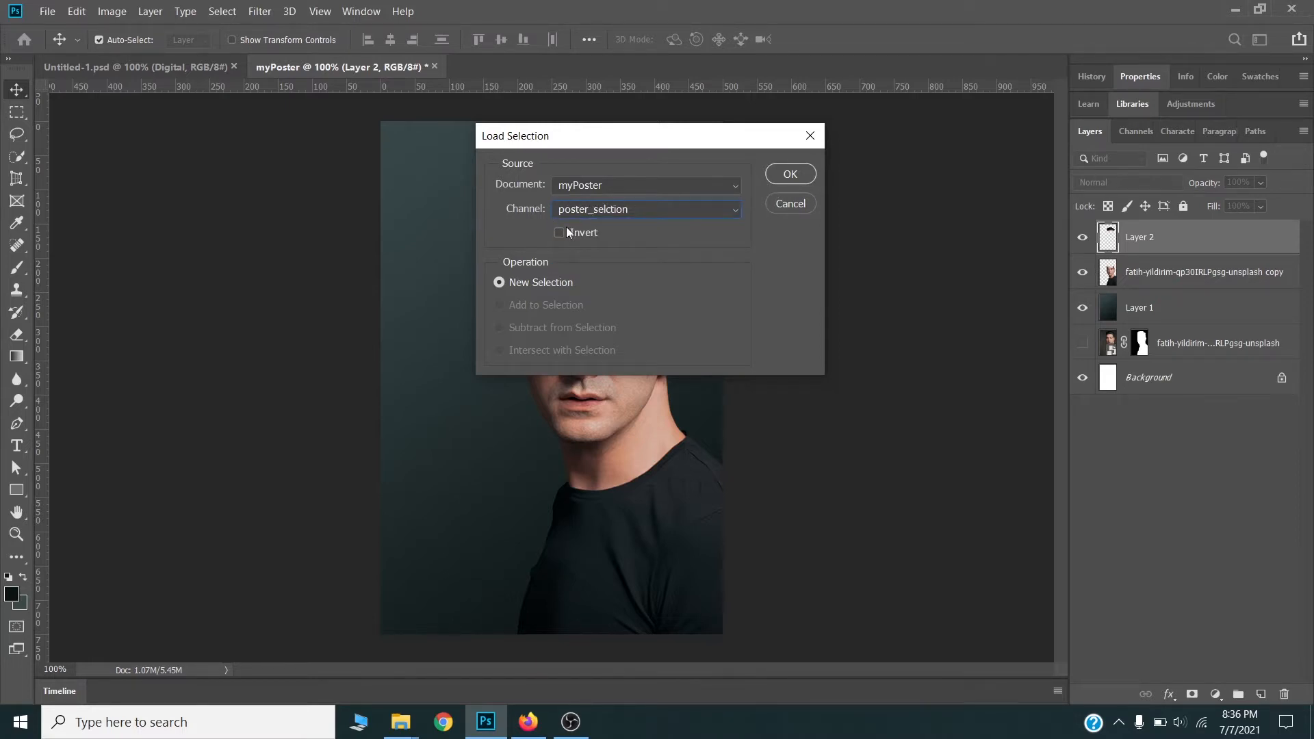
{"action": "left_click", "coordinate": [801, 175]}
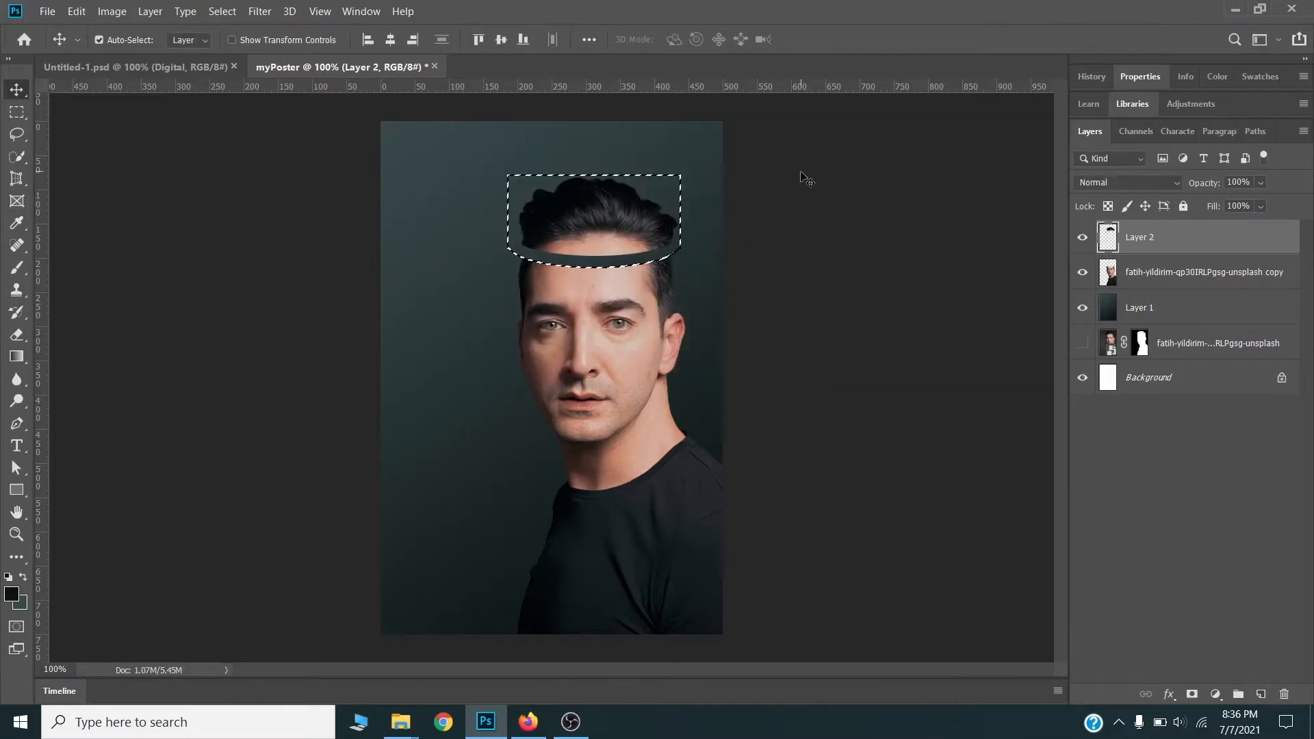
Move only the selection outline about 8 px right and 122 px down so it covers the forehead and eyes.
{"action": "left_click", "coordinate": [15, 114]}
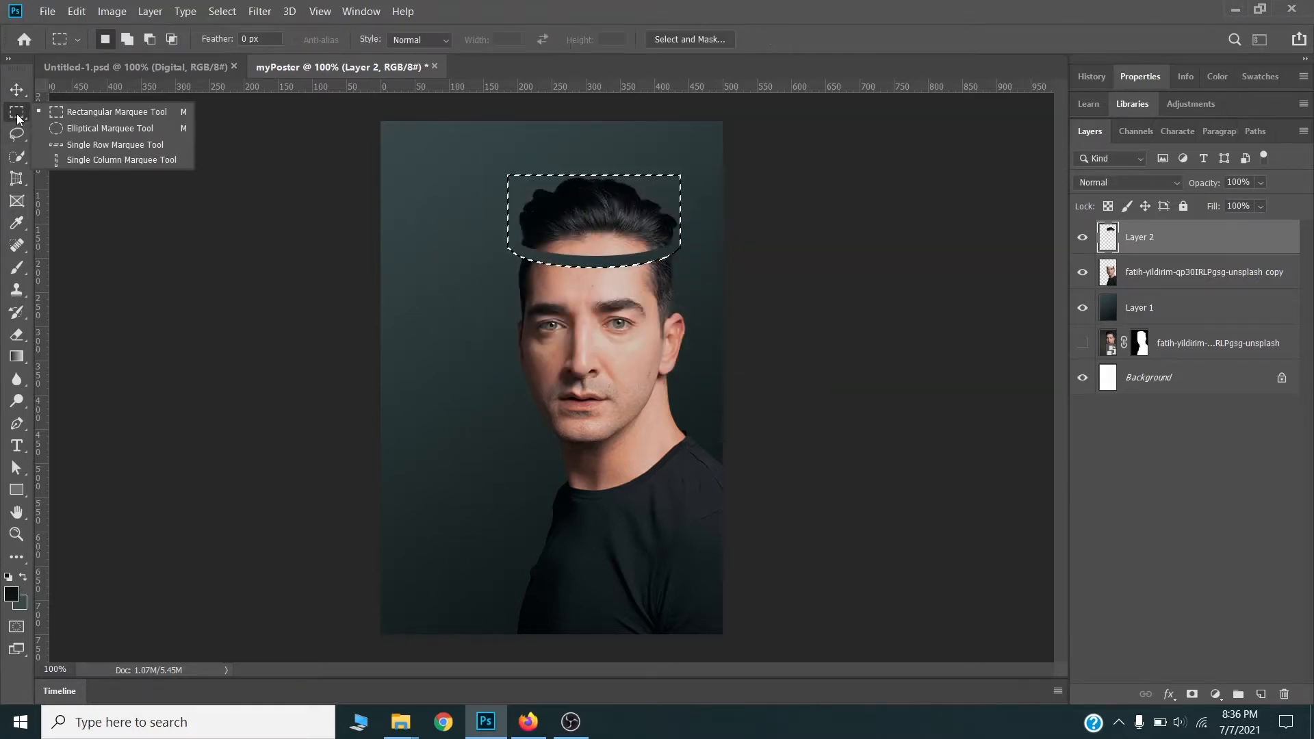
{"action": "left_click", "coordinate": [15, 115]}
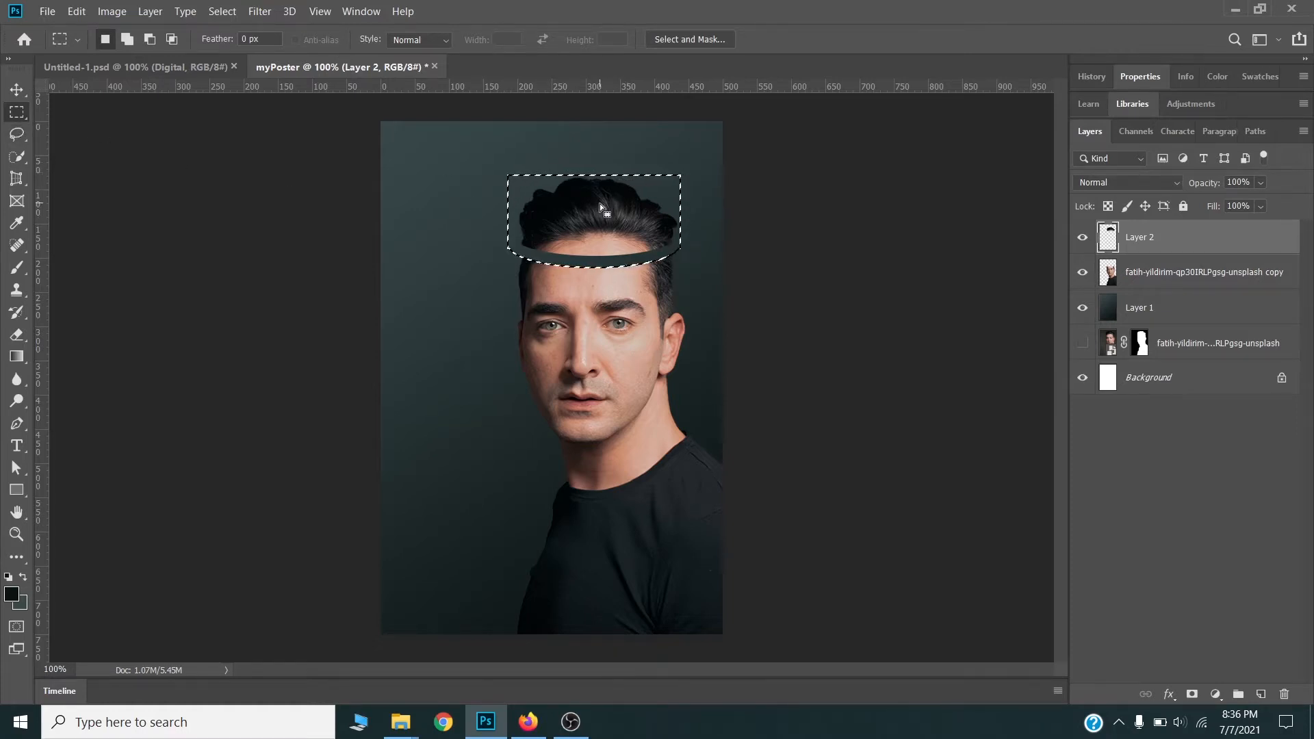
{"action": "left_click_drag", "start_coordinate": [600, 203], "coordinate": [605, 291]}
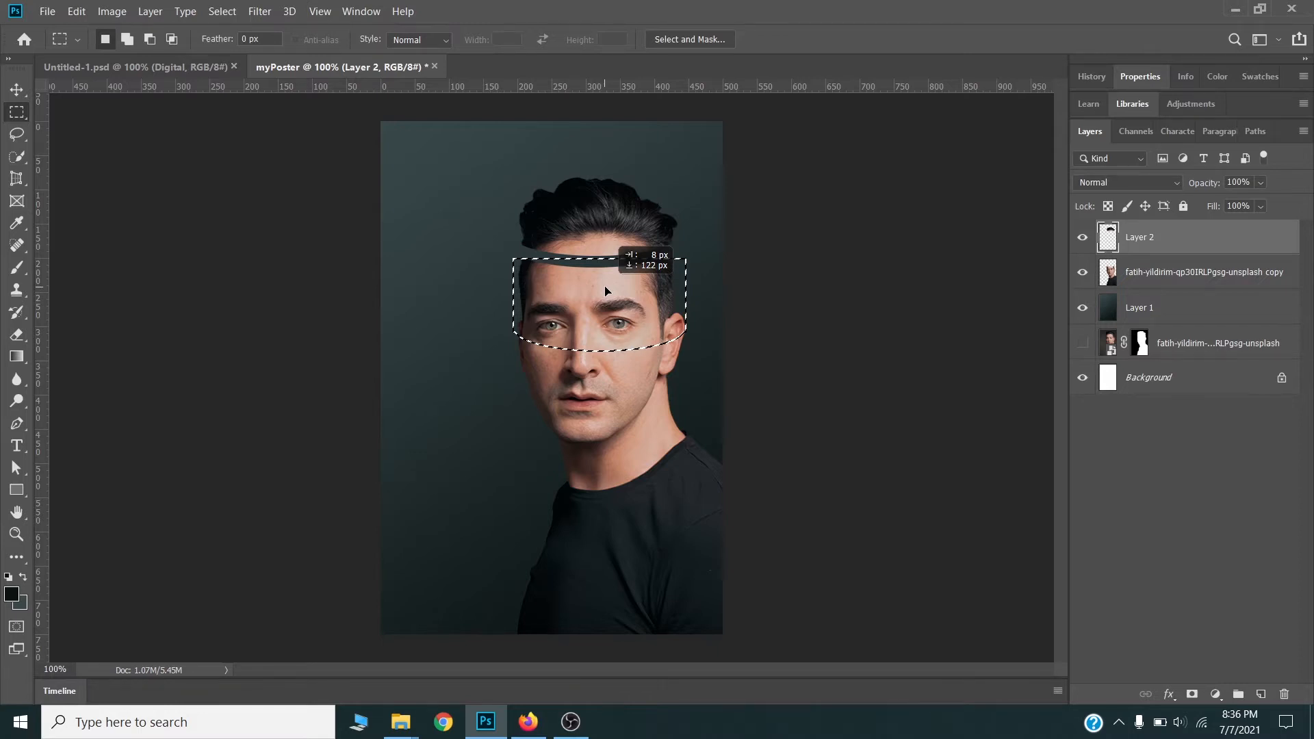
{"action": "left_click_drag", "start_coordinate": [606, 291], "coordinate": [606, 291]}
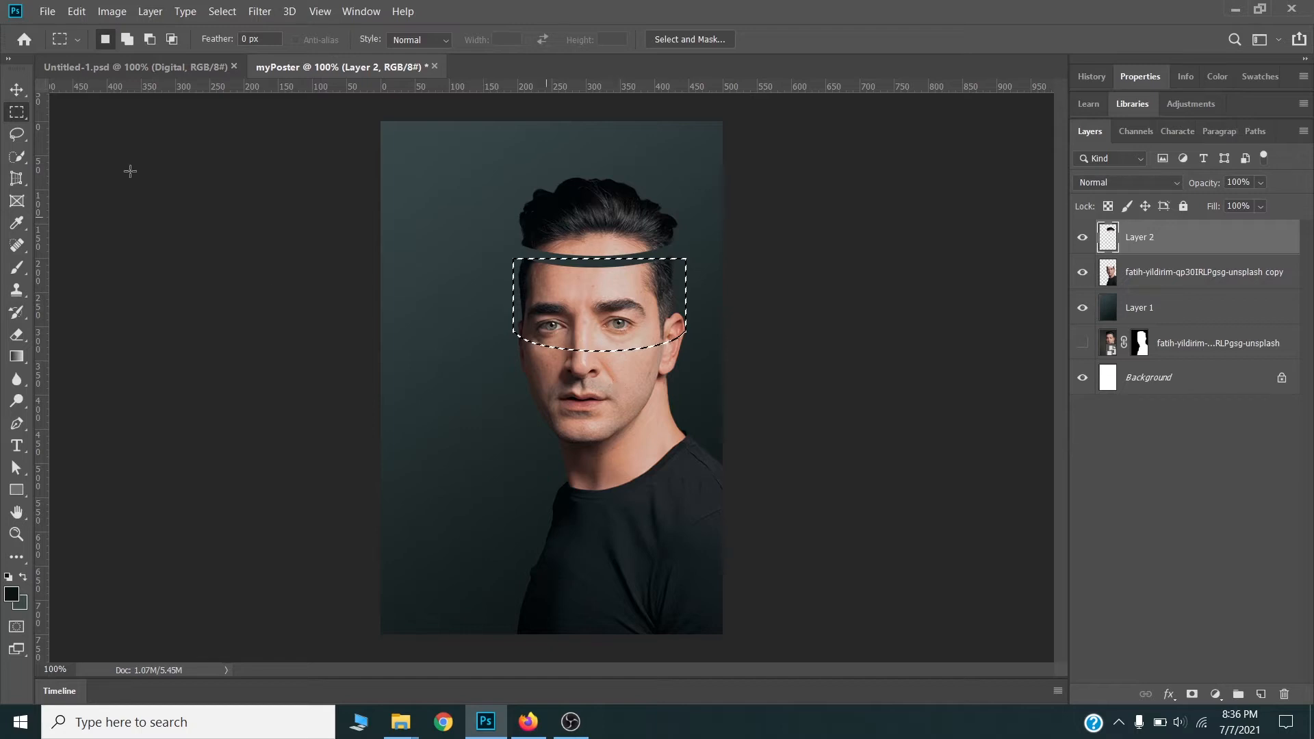
Cut the selected eye section from the portrait copy layer, paste it as a new layer, and align it below the hair slice with a thin gap.
{"action": "left_click", "coordinate": [19, 91]}
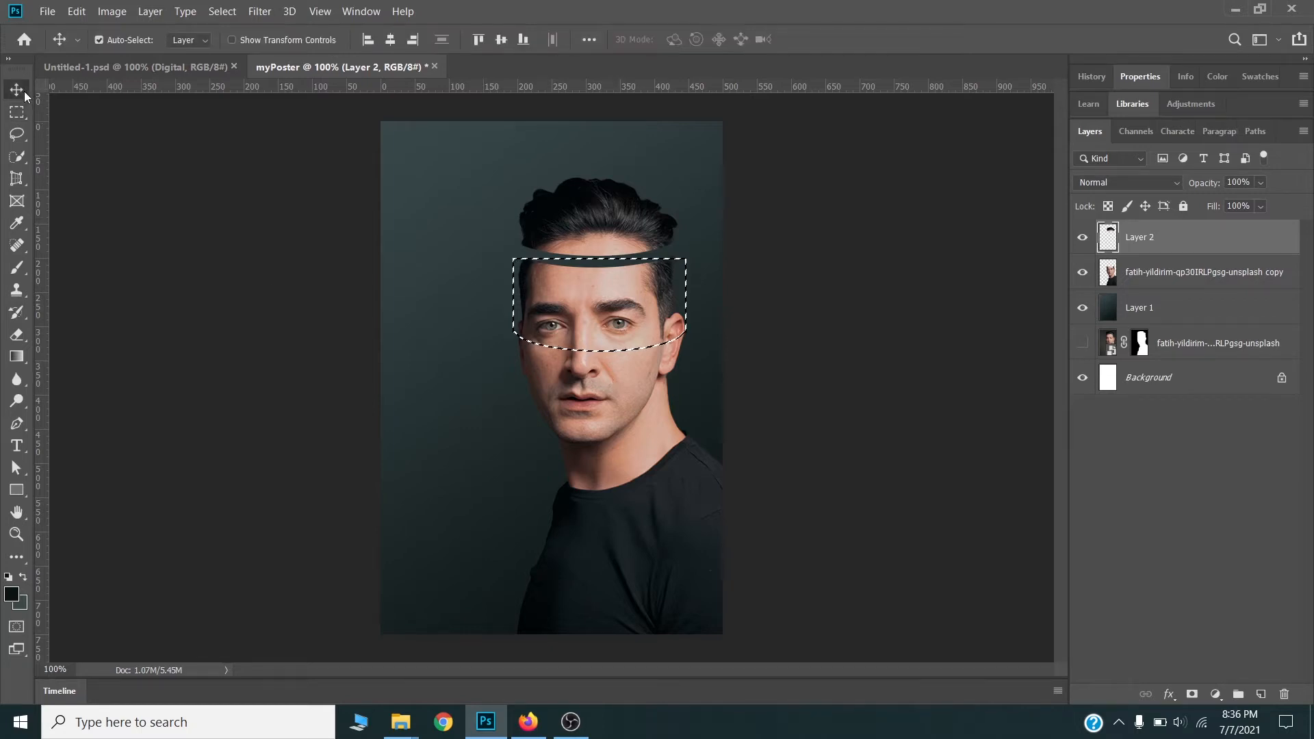
{"action": "left_click", "coordinate": [1187, 287]}
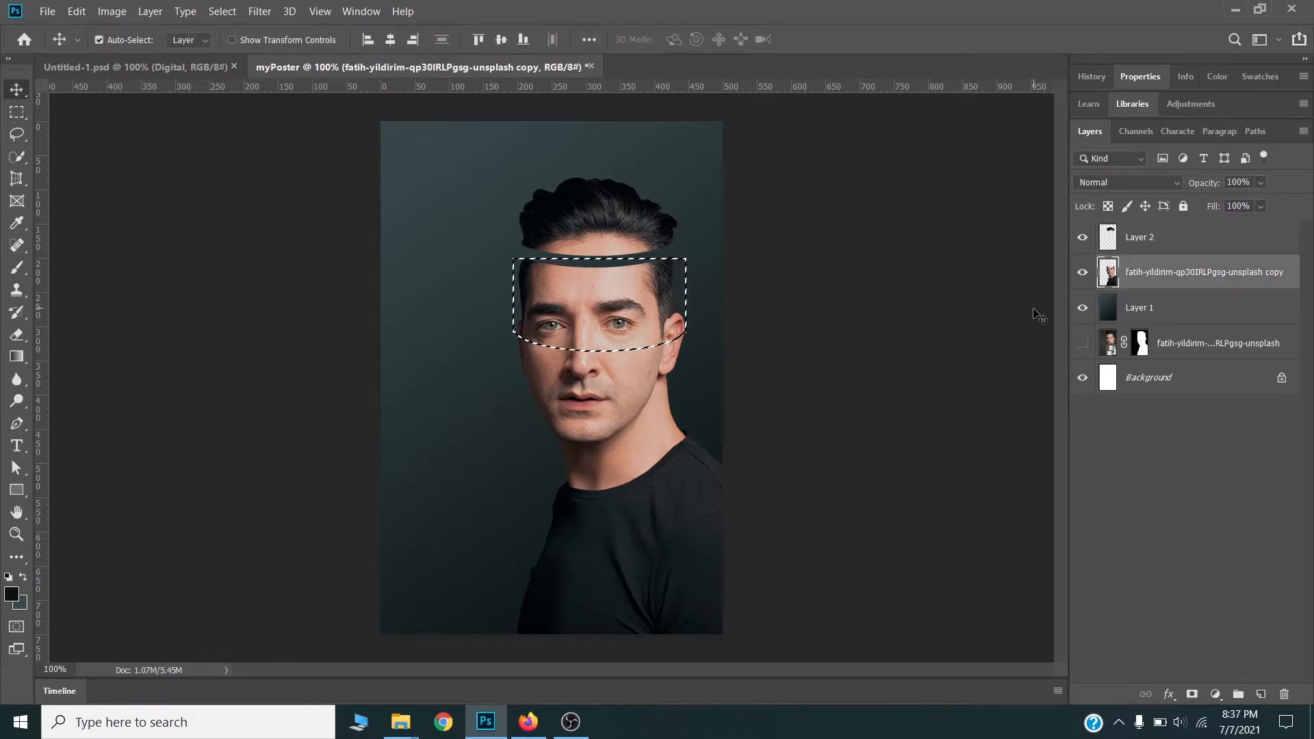
{"action": "key", "text": "ctrl+x"}
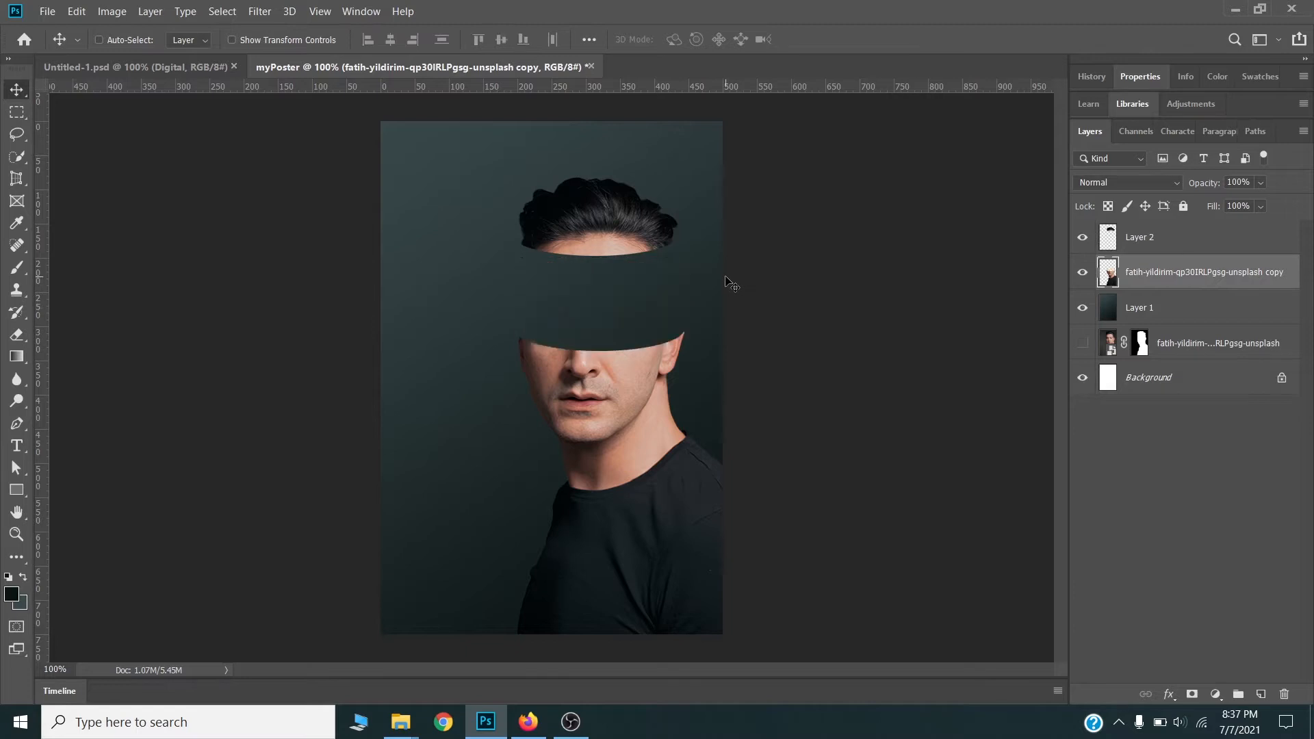
{"action": "key", "text": "ctrl+v"}
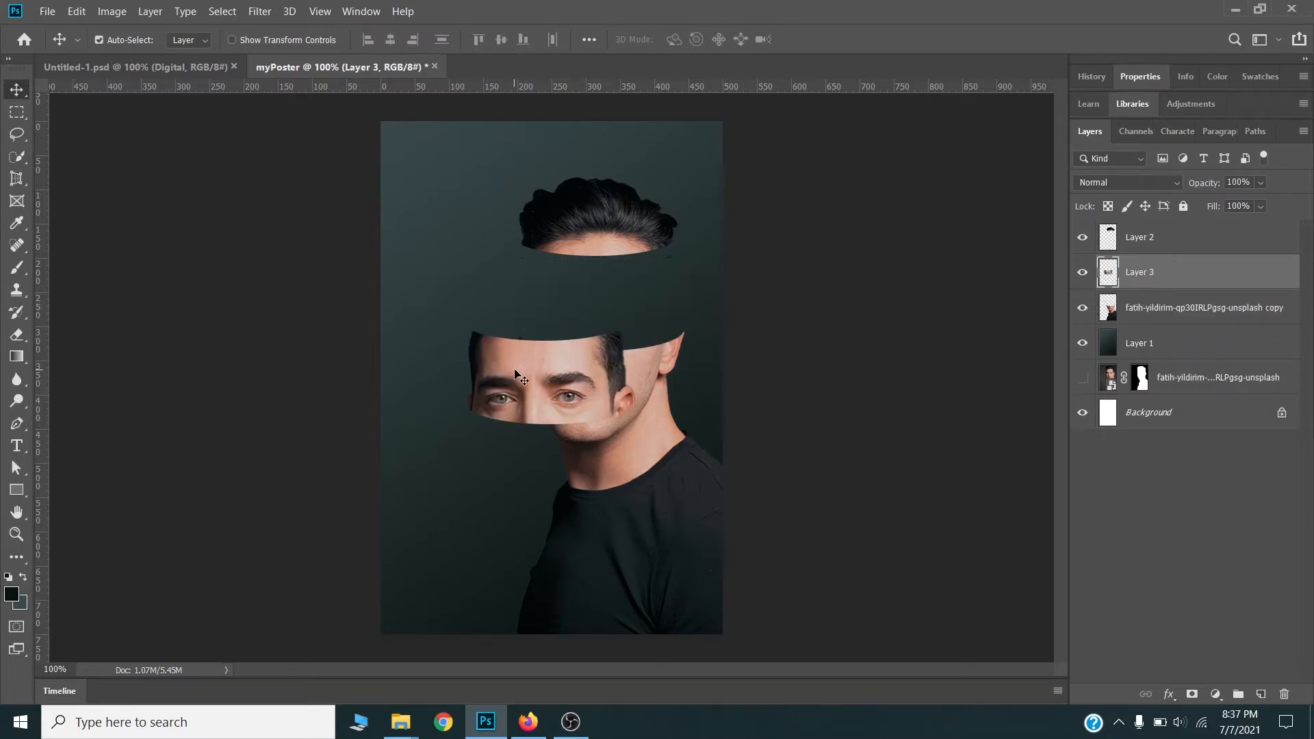
{"action": "left_click_drag", "start_coordinate": [517, 376], "coordinate": [558, 304]}
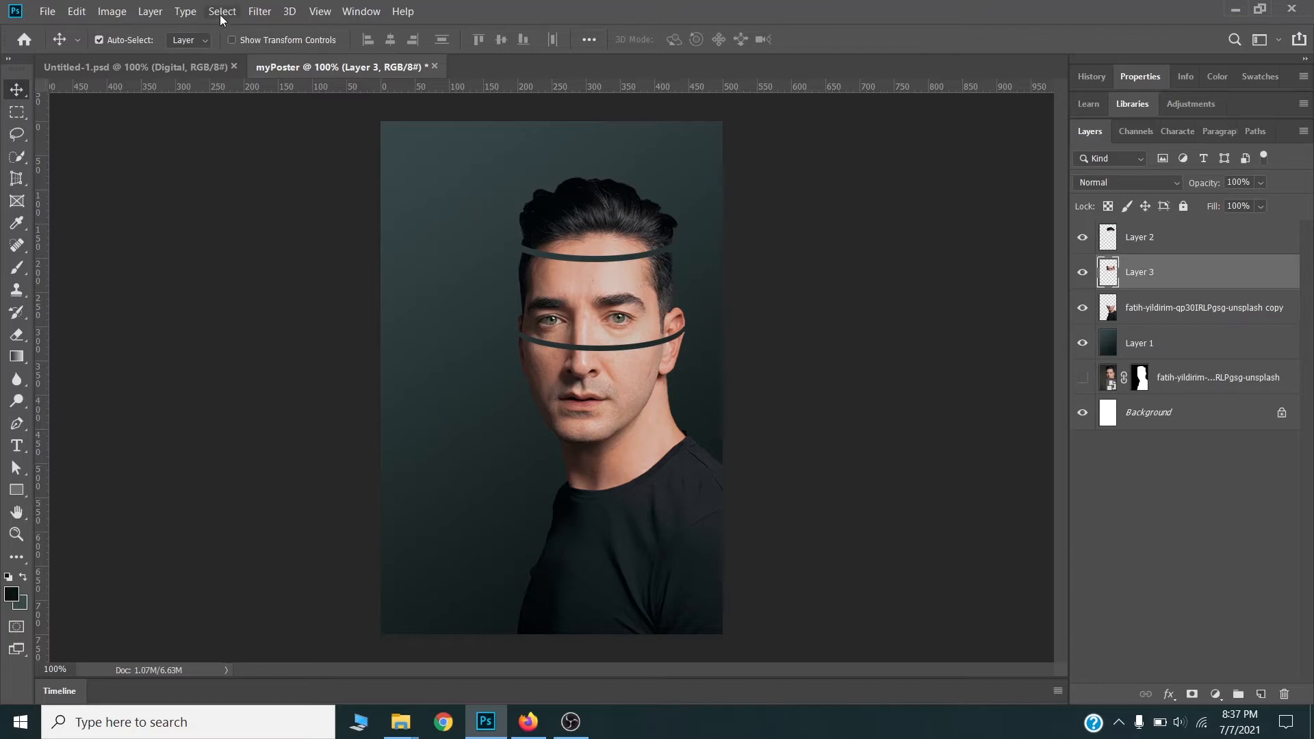
Load the poster_selction channel again and move the selection outline down over the nose and mouth.
{"action": "left_click", "coordinate": [222, 11]}
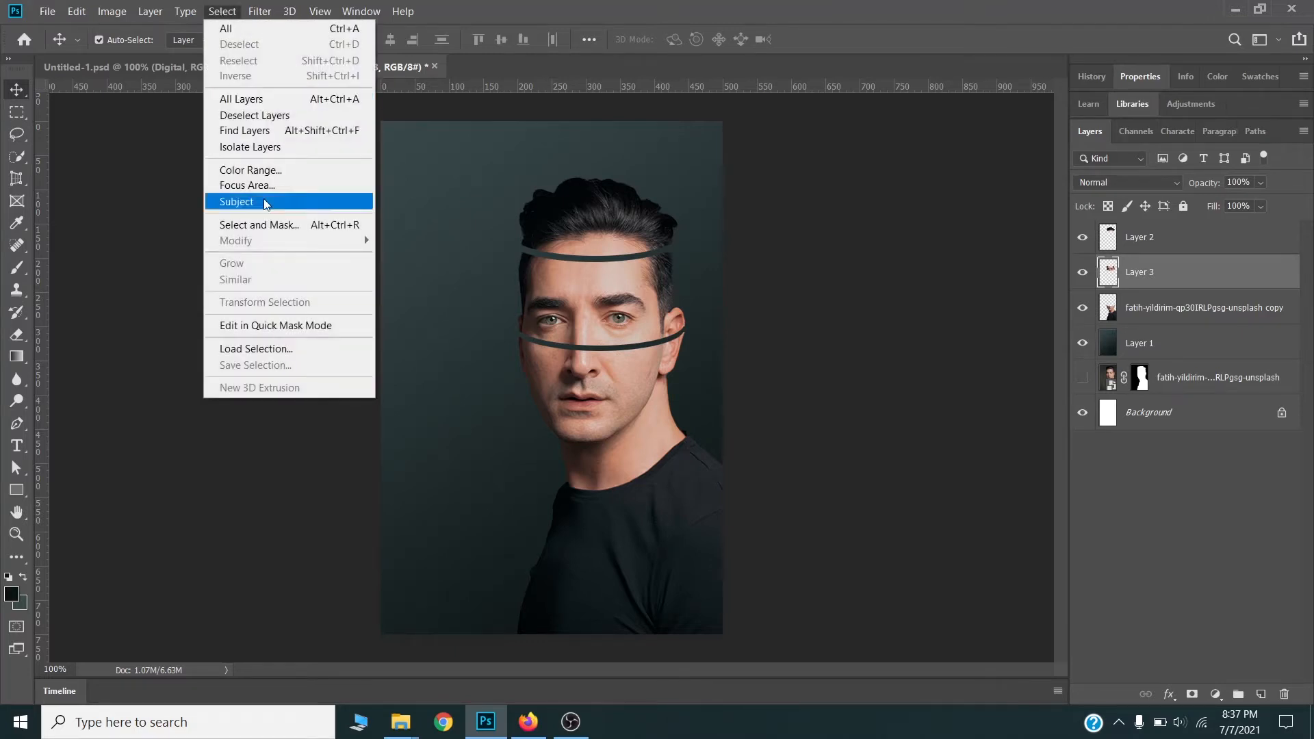
{"action": "left_click", "coordinate": [269, 349]}
{"action": "left_click", "coordinate": [638, 207]}
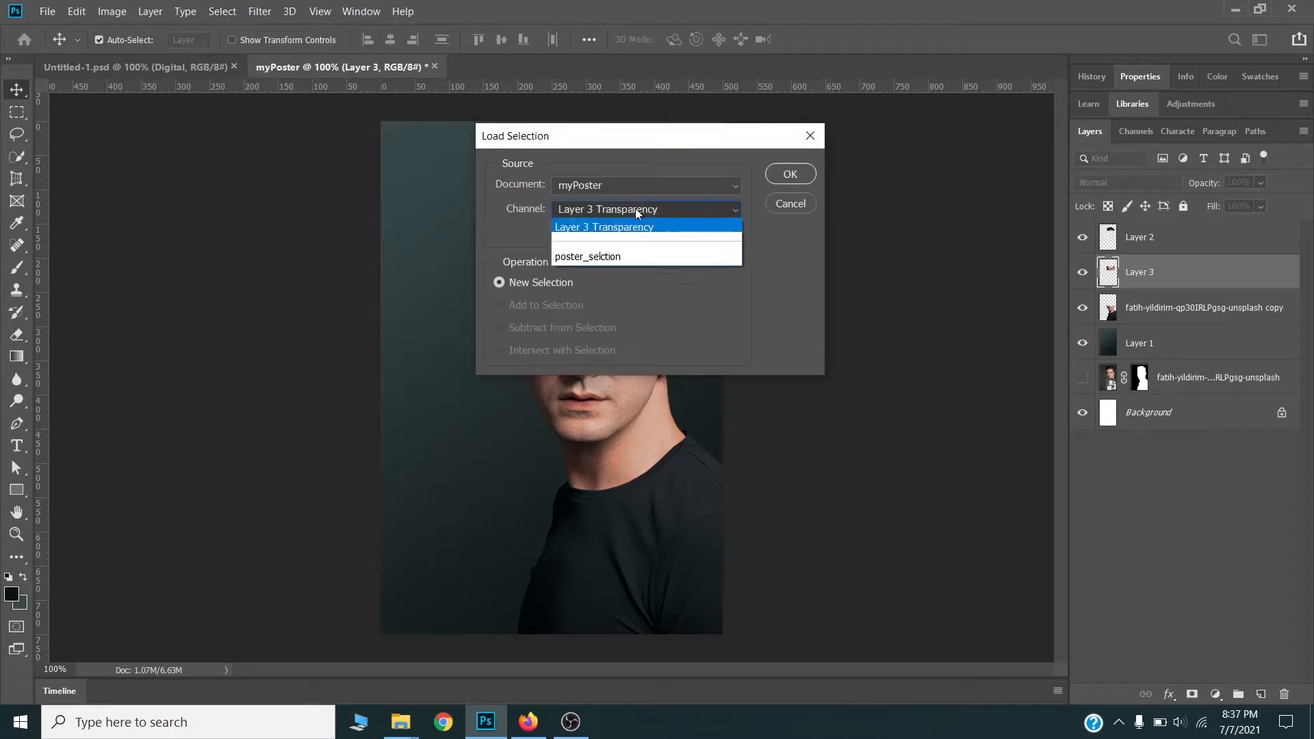
{"action": "left_click", "coordinate": [601, 255]}
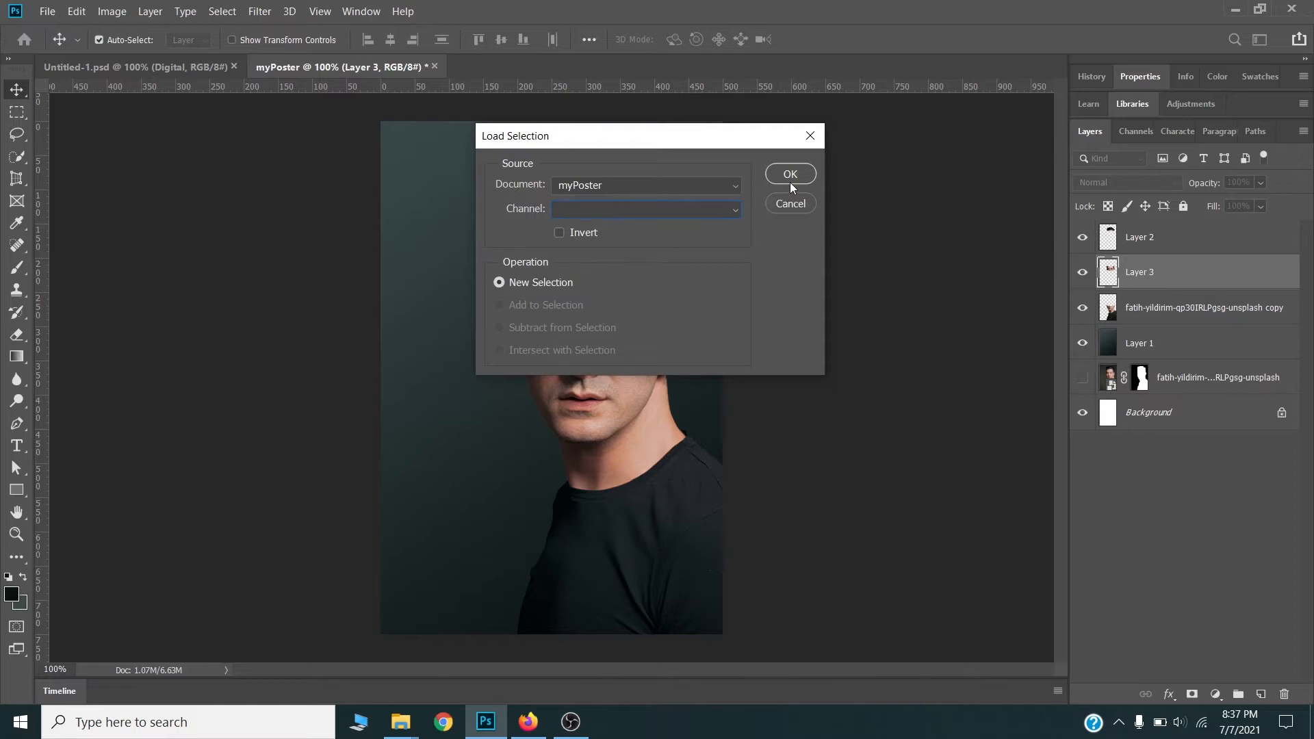
{"action": "left_click", "coordinate": [790, 175]}
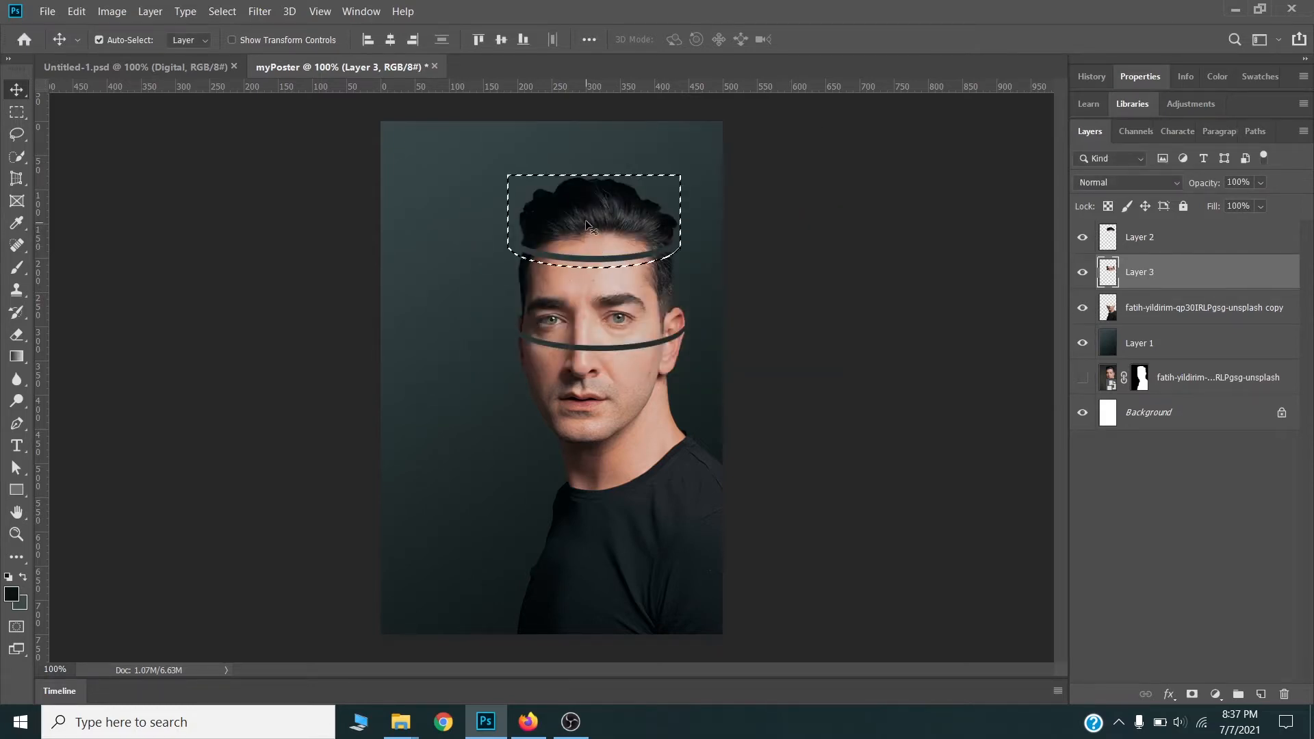
{"action": "left_click", "coordinate": [16, 111]}
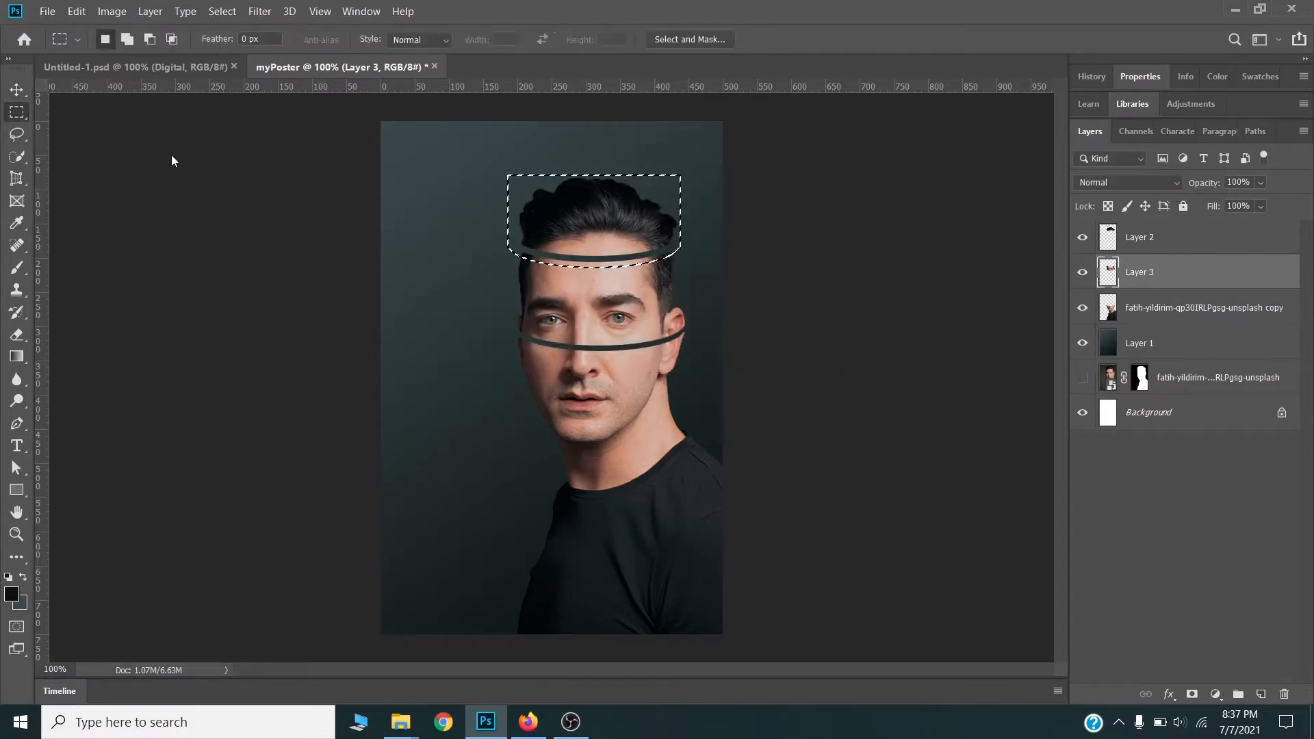
{"action": "left_click_drag", "start_coordinate": [607, 211], "coordinate": [615, 368]}
Cut the nose and mouth section from the portrait copy layer, paste it as a new layer, and align it between the eye slice and the chin.
{"action": "left_click", "coordinate": [1164, 312]}
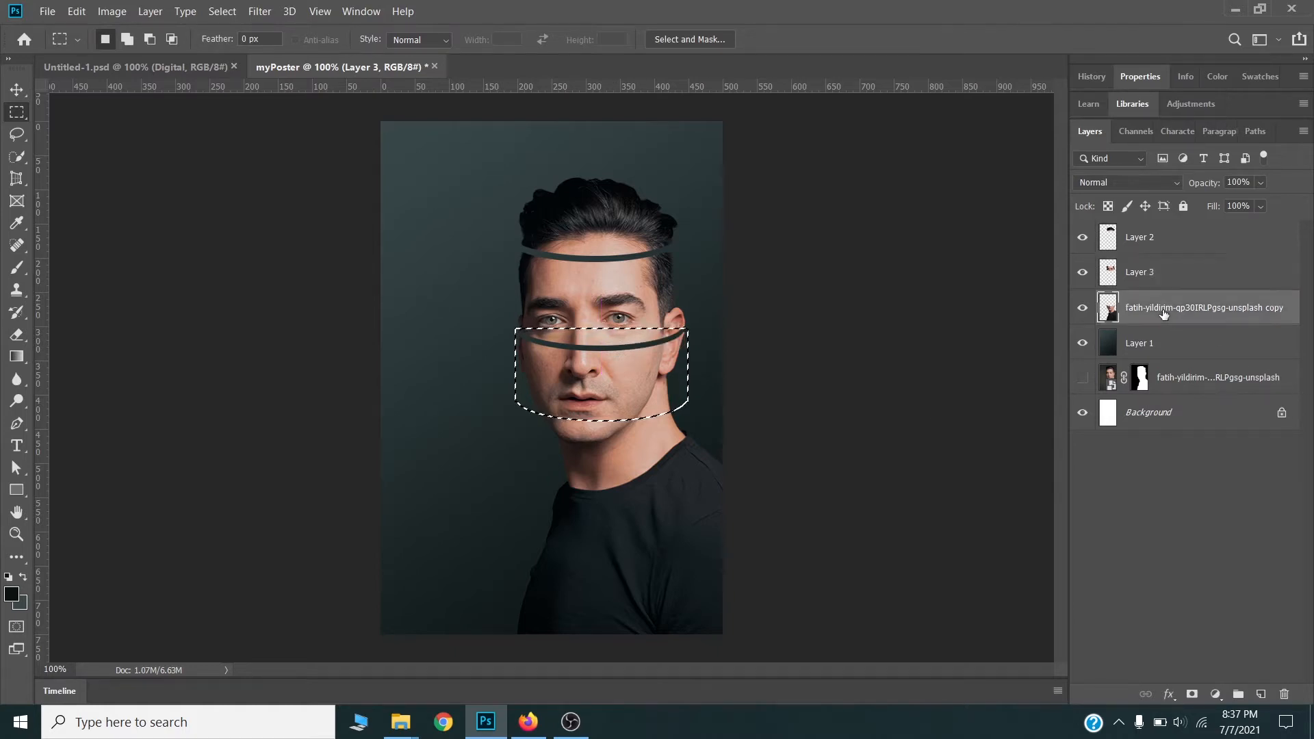
{"action": "key", "text": "Delete"}
{"action": "key", "text": "ctrl+d"}
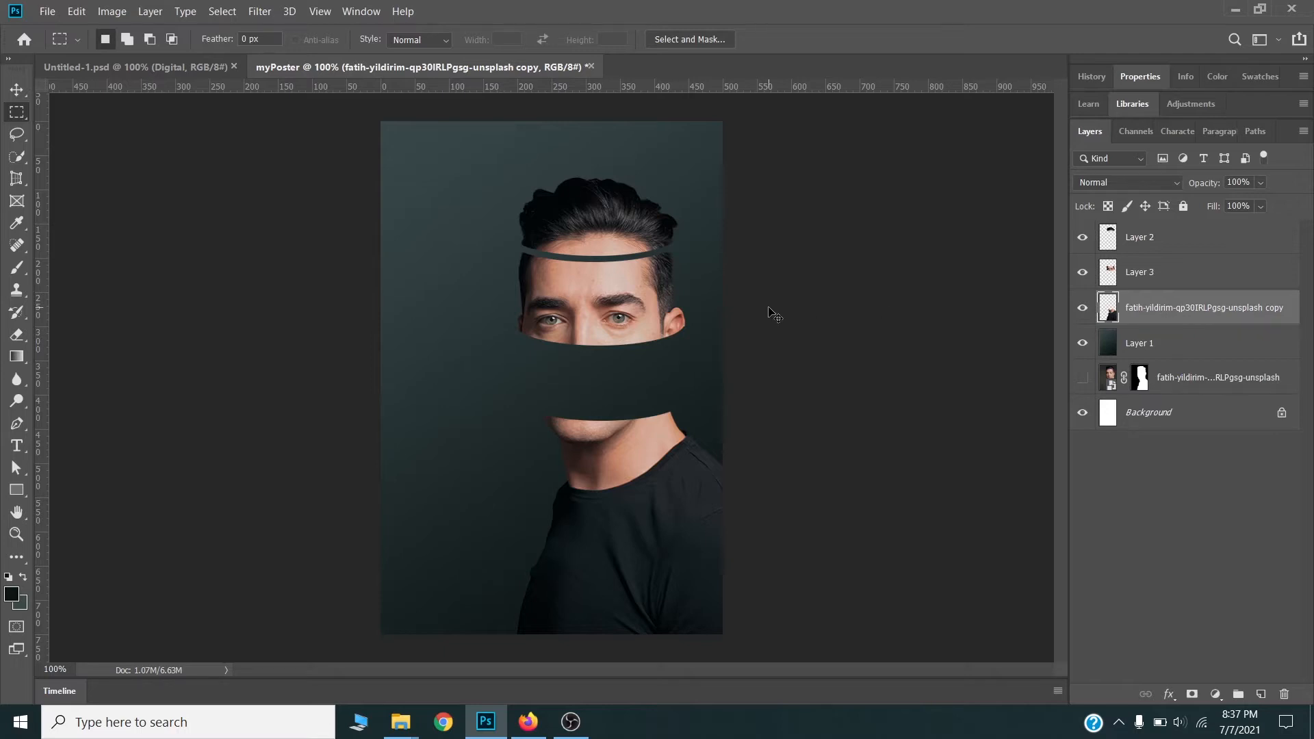
{"action": "key", "text": "ctrl+v"}
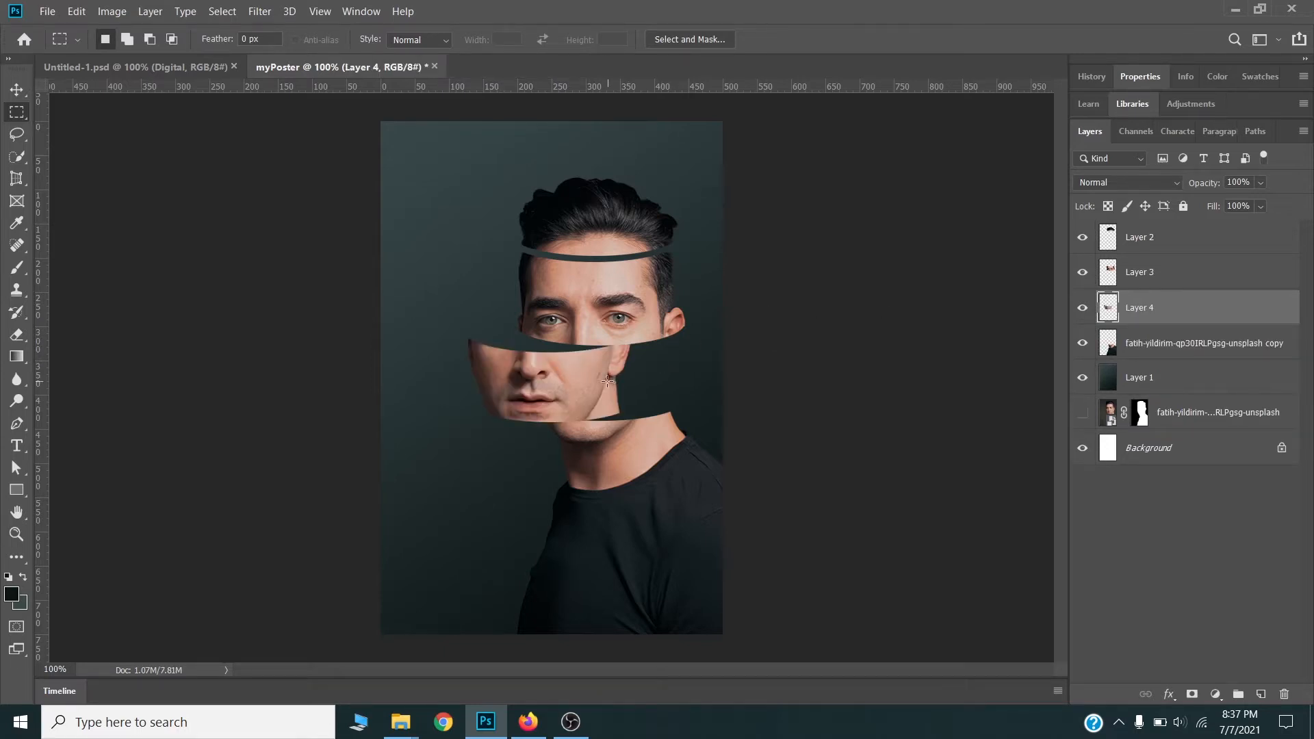
{"action": "key", "text": "v"}
{"action": "left_click_drag", "start_coordinate": [529, 387], "coordinate": [574, 385]}
Reposition the hair, eye and mouth slices slightly up and sideways so they sit offset with wider gaps between them.
{"action": "left_click_drag", "start_coordinate": [585, 232], "coordinate": [586, 232]}
{"action": "left_click_drag", "start_coordinate": [591, 293], "coordinate": [581, 286]}
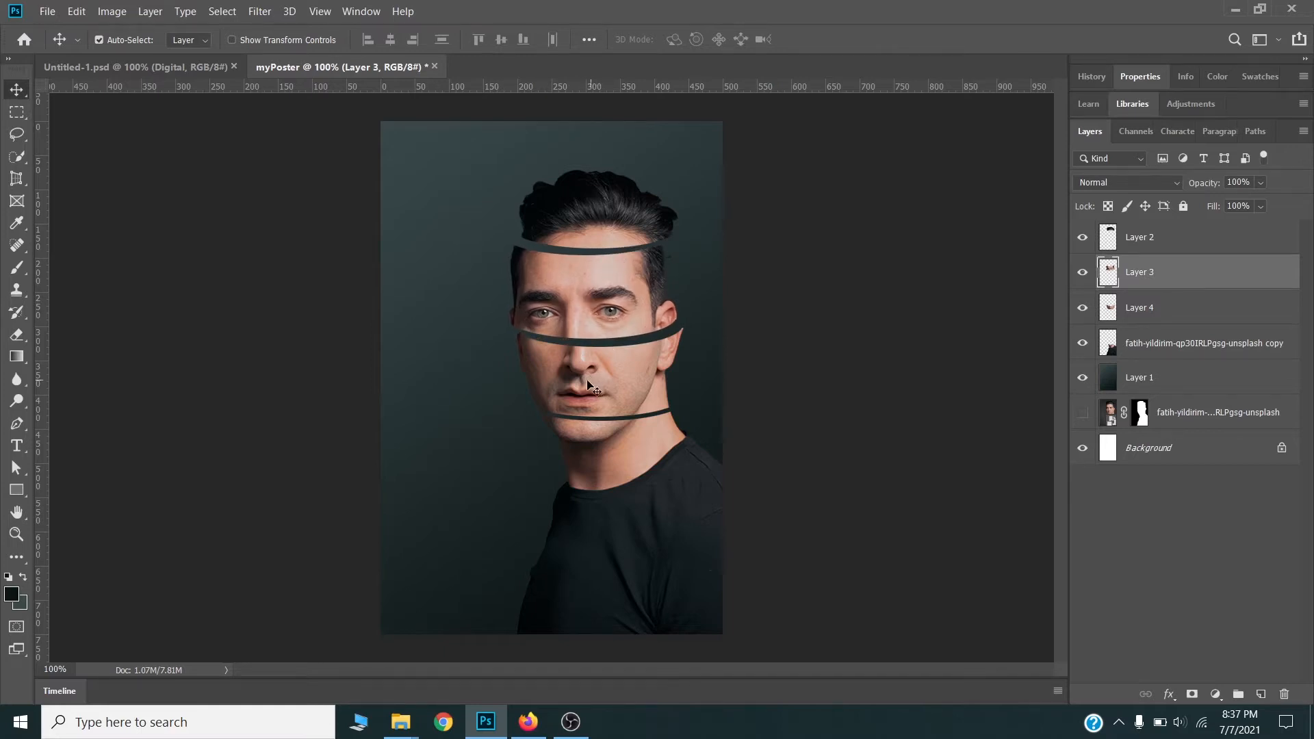
{"action": "left_click_drag", "start_coordinate": [578, 380], "coordinate": [583, 381]}
{"action": "left_click", "coordinate": [590, 218]}
{"action": "left_click_drag", "start_coordinate": [594, 220], "coordinate": [590, 218]}
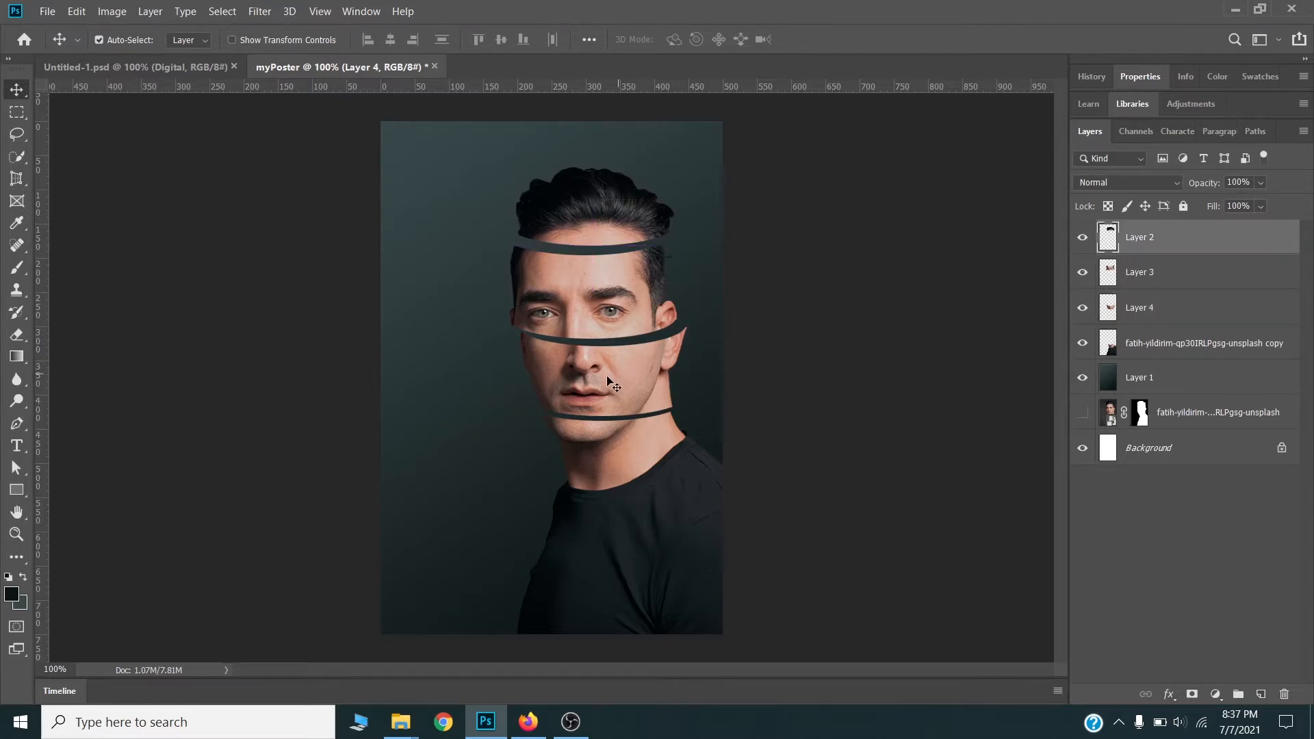
{"action": "left_click_drag", "start_coordinate": [594, 378], "coordinate": [594, 377]}
{"action": "left_click_drag", "start_coordinate": [610, 207], "coordinate": [609, 204]}
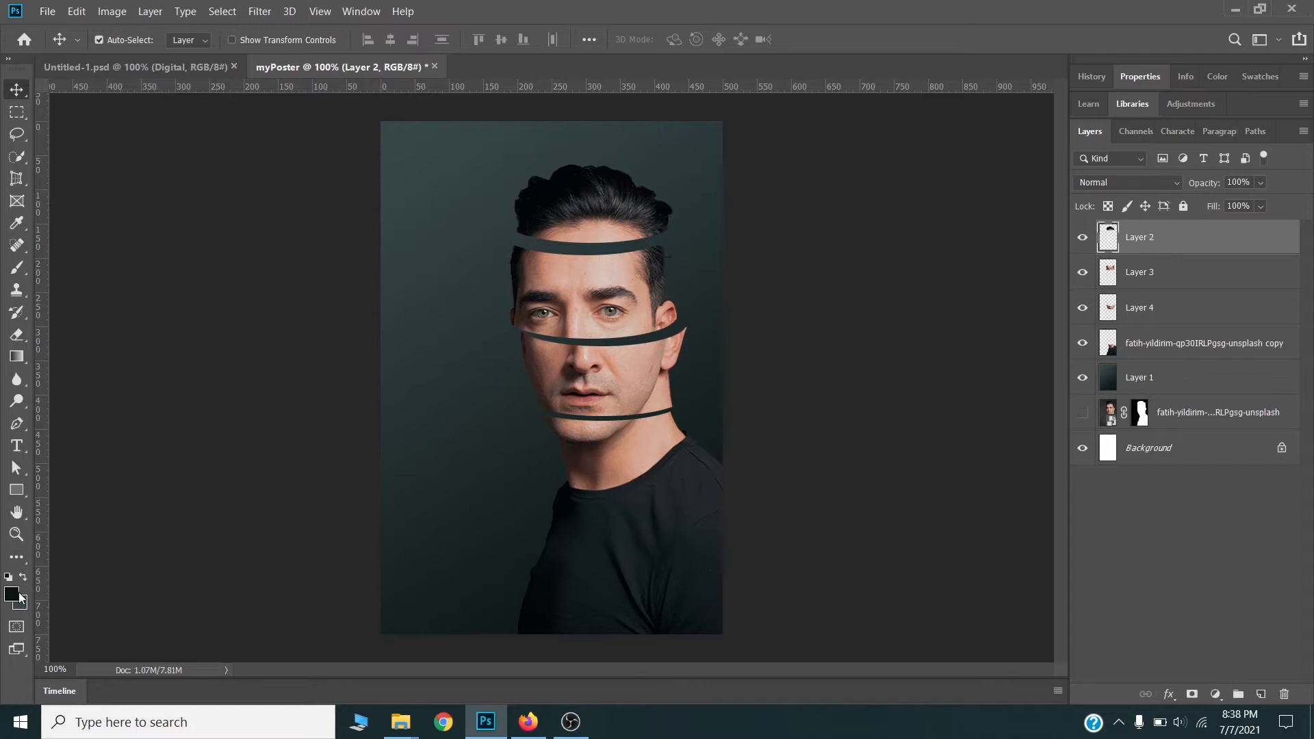
Choose the Ellipse tool and set the foreground colour to red dc0303.
{"action": "left_click", "coordinate": [17, 490]}
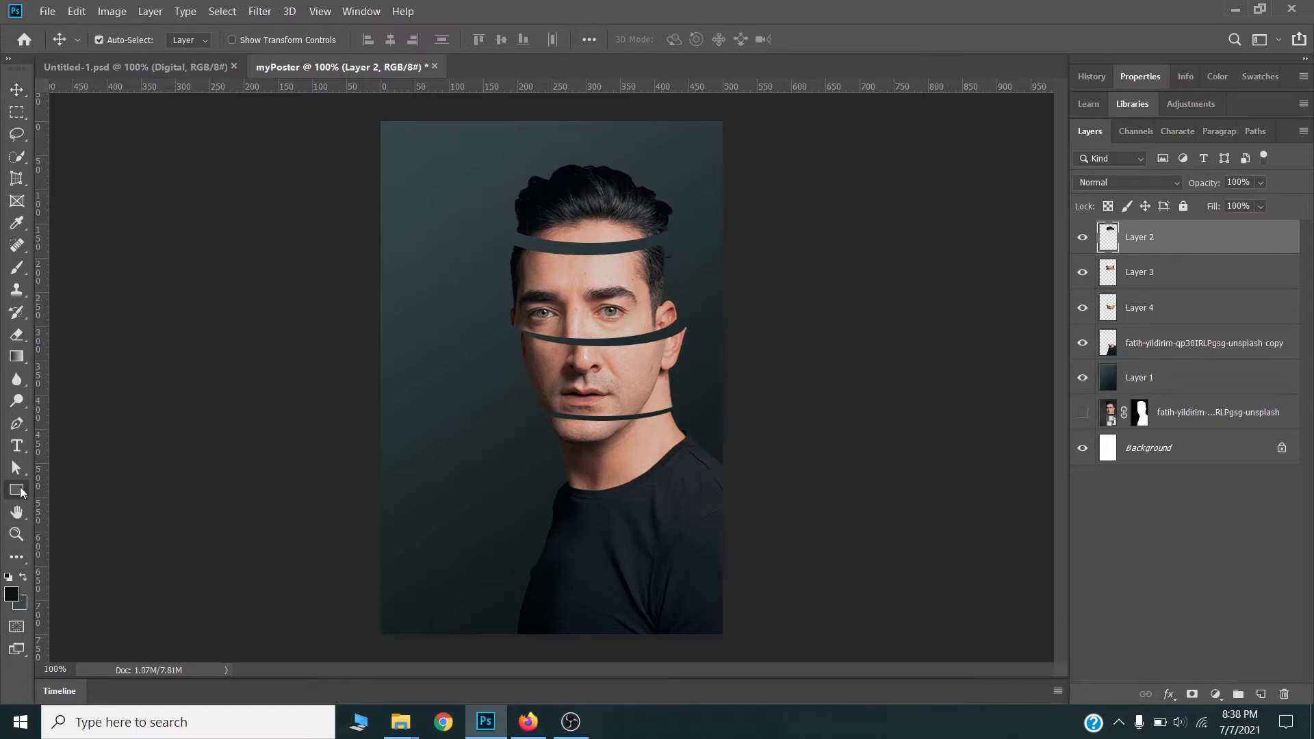
{"action": "left_click", "coordinate": [69, 523]}
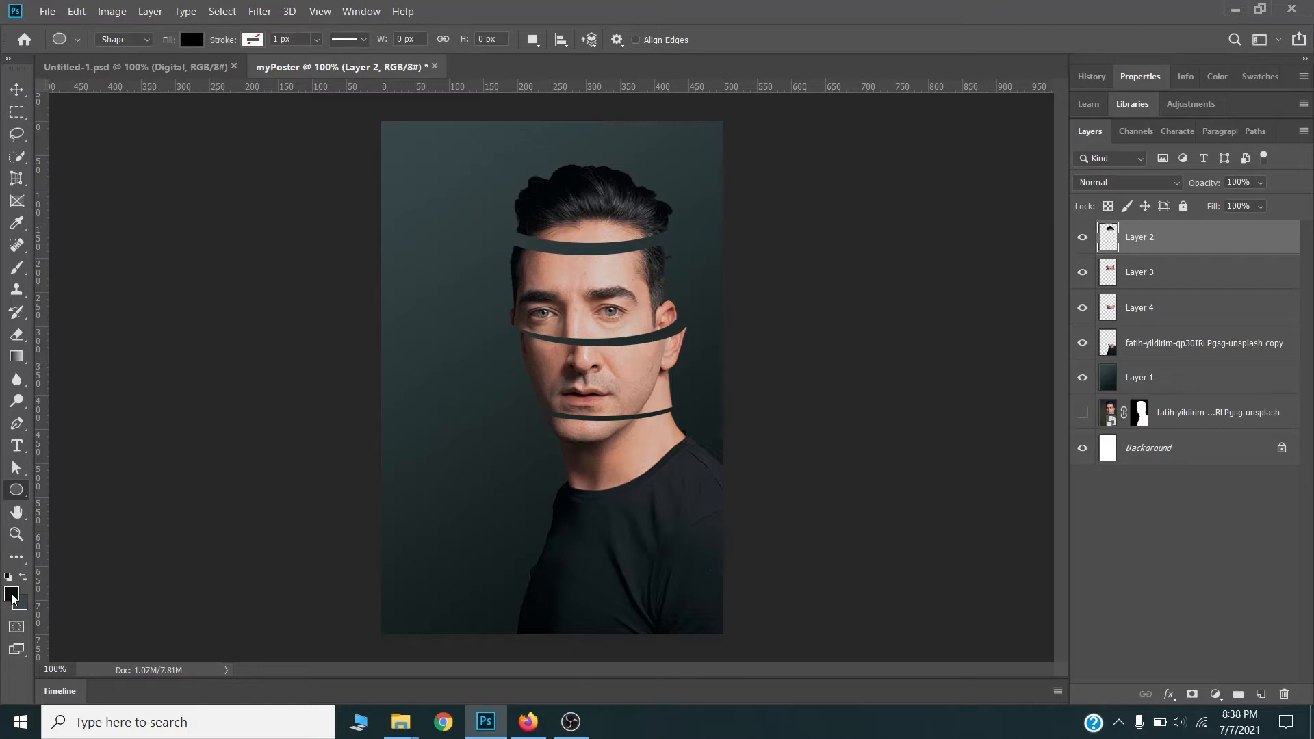
{"action": "left_click", "coordinate": [12, 595]}
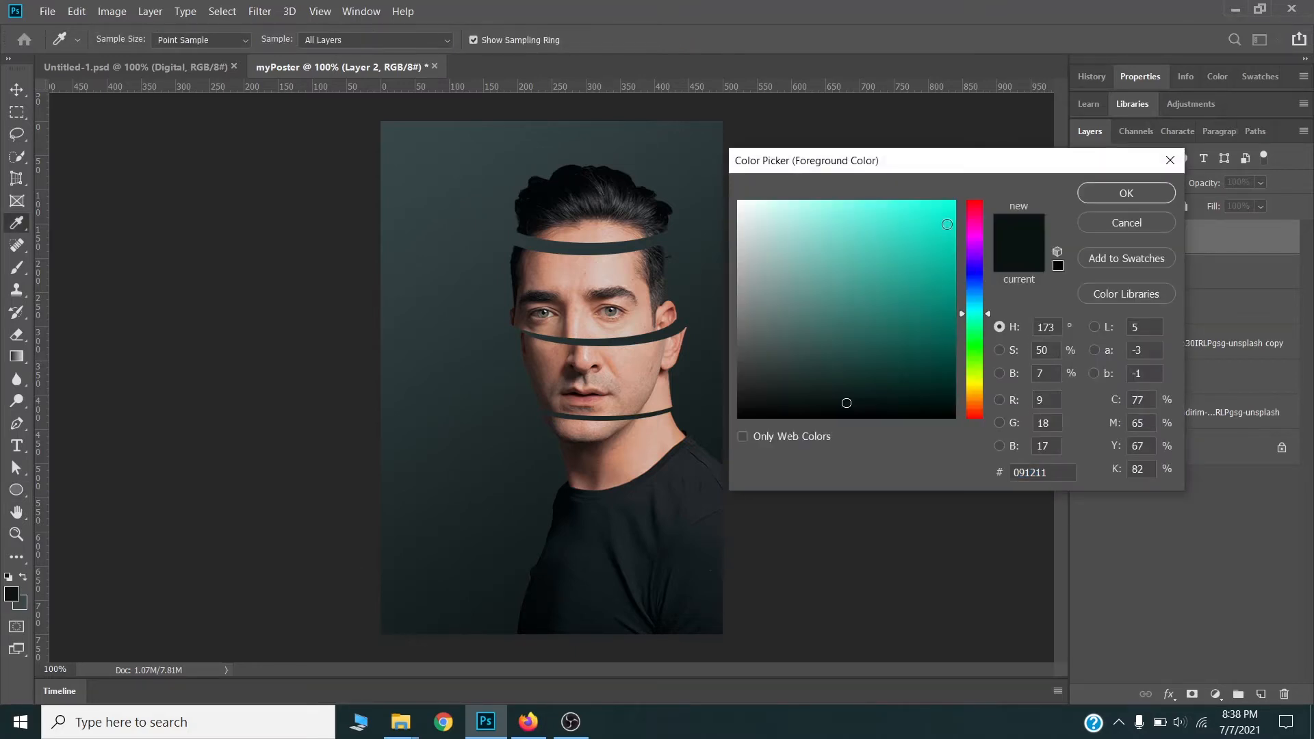
{"action": "left_click", "coordinate": [977, 209]}
{"action": "left_click", "coordinate": [957, 231]}
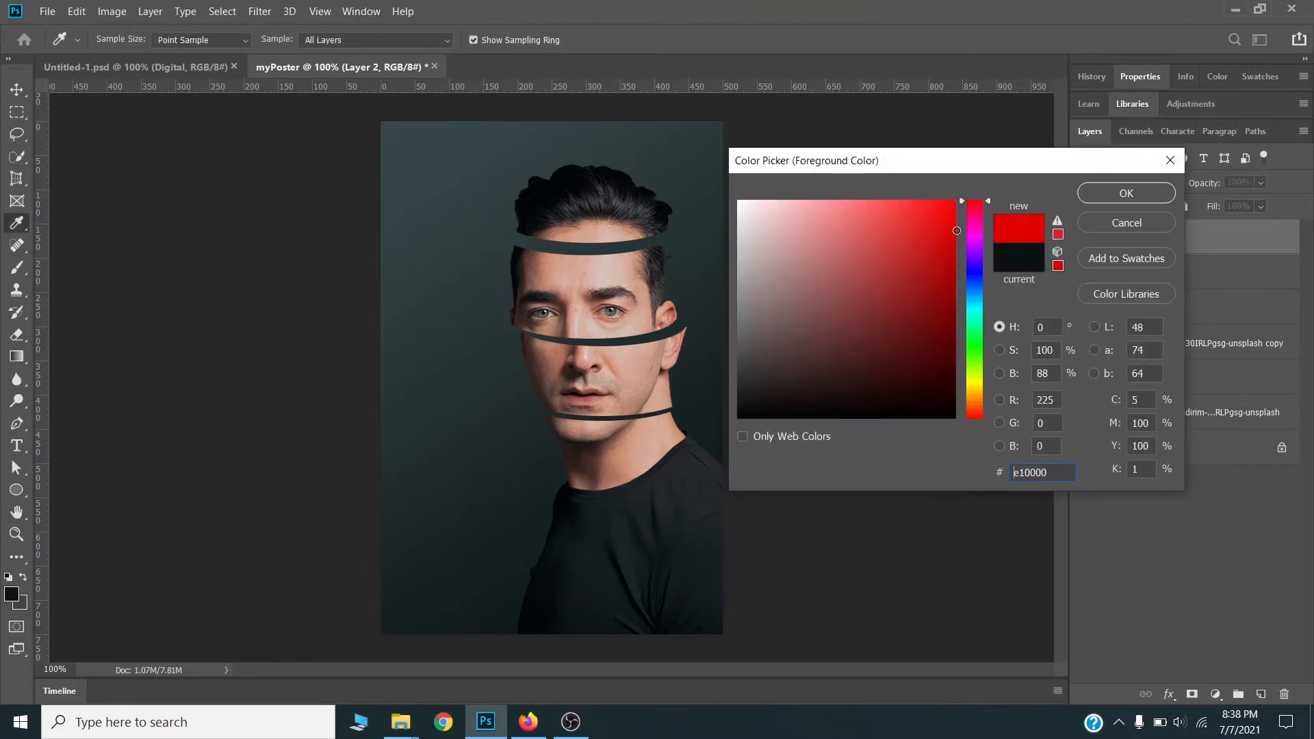
{"action": "left_click", "coordinate": [1013, 472]}
{"action": "left_click_drag", "start_coordinate": [957, 231], "coordinate": [956, 230]}
{"action": "left_click", "coordinate": [1136, 195]}
Draw a red ellipse about 215 by 30 px over the gap below the hair slice and move its layer beneath Layer 2.
{"action": "key", "text": "u"}
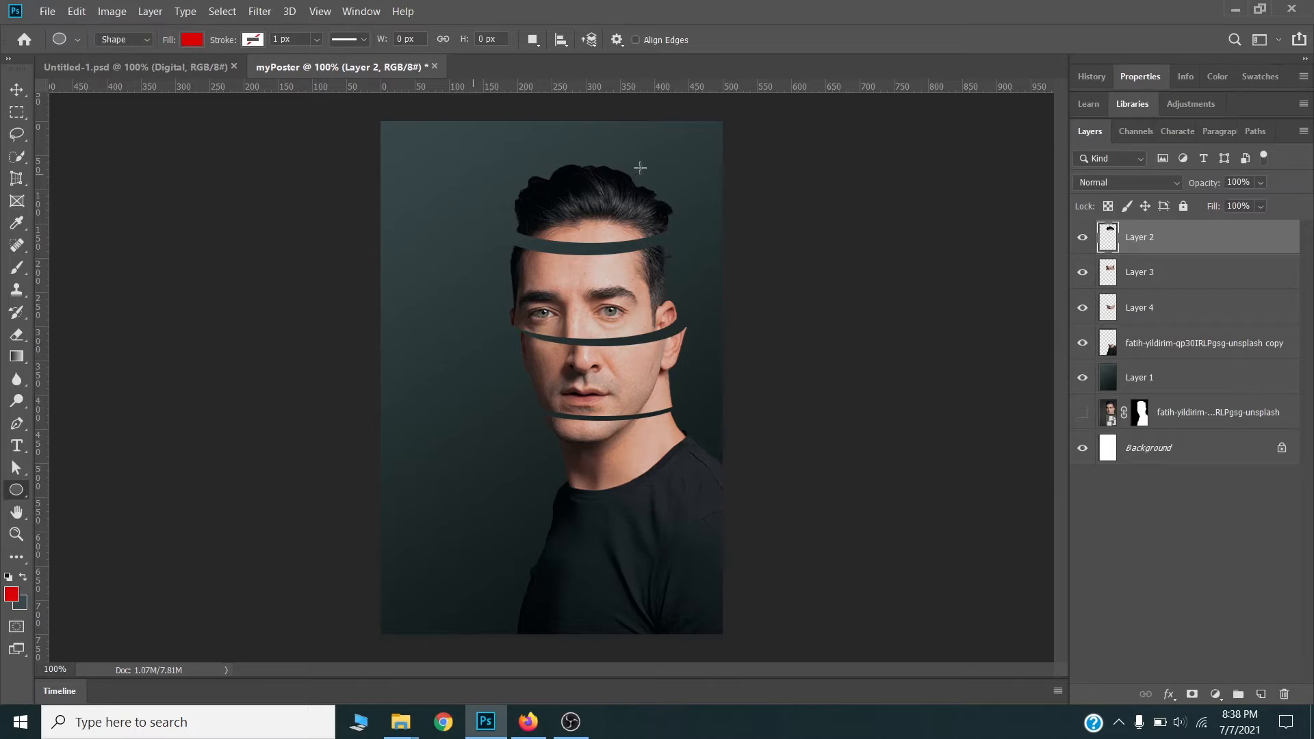
{"action": "left_click_drag", "start_coordinate": [512, 237], "coordinate": [662, 255]}
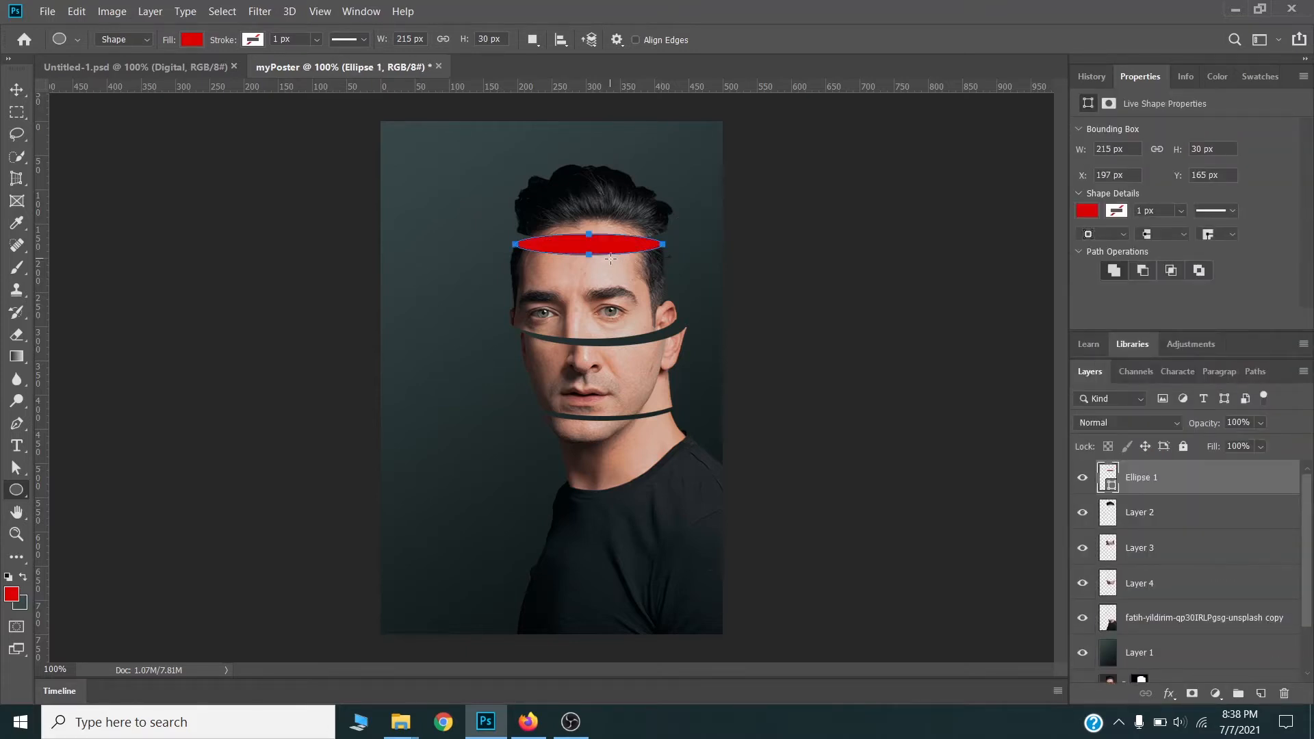
{"action": "key", "text": "v"}
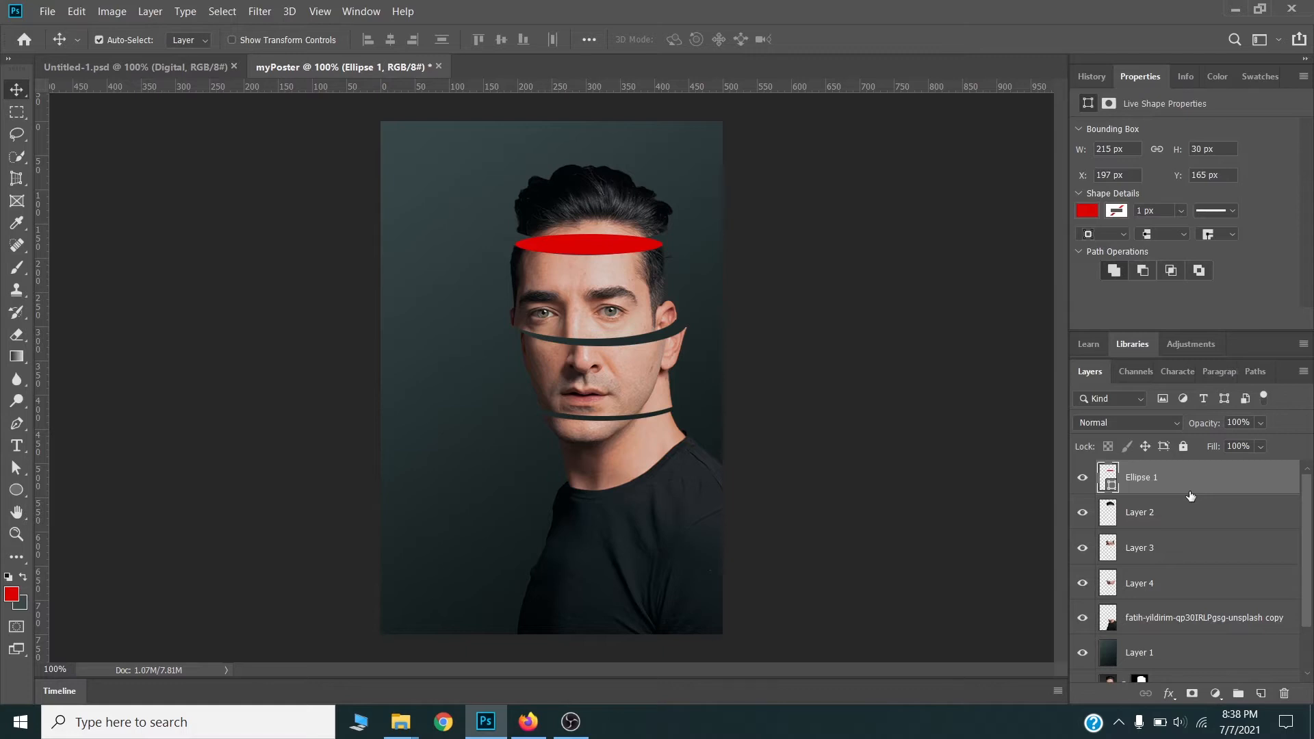
{"action": "left_click_drag", "start_coordinate": [1173, 488], "coordinate": [1168, 518]}
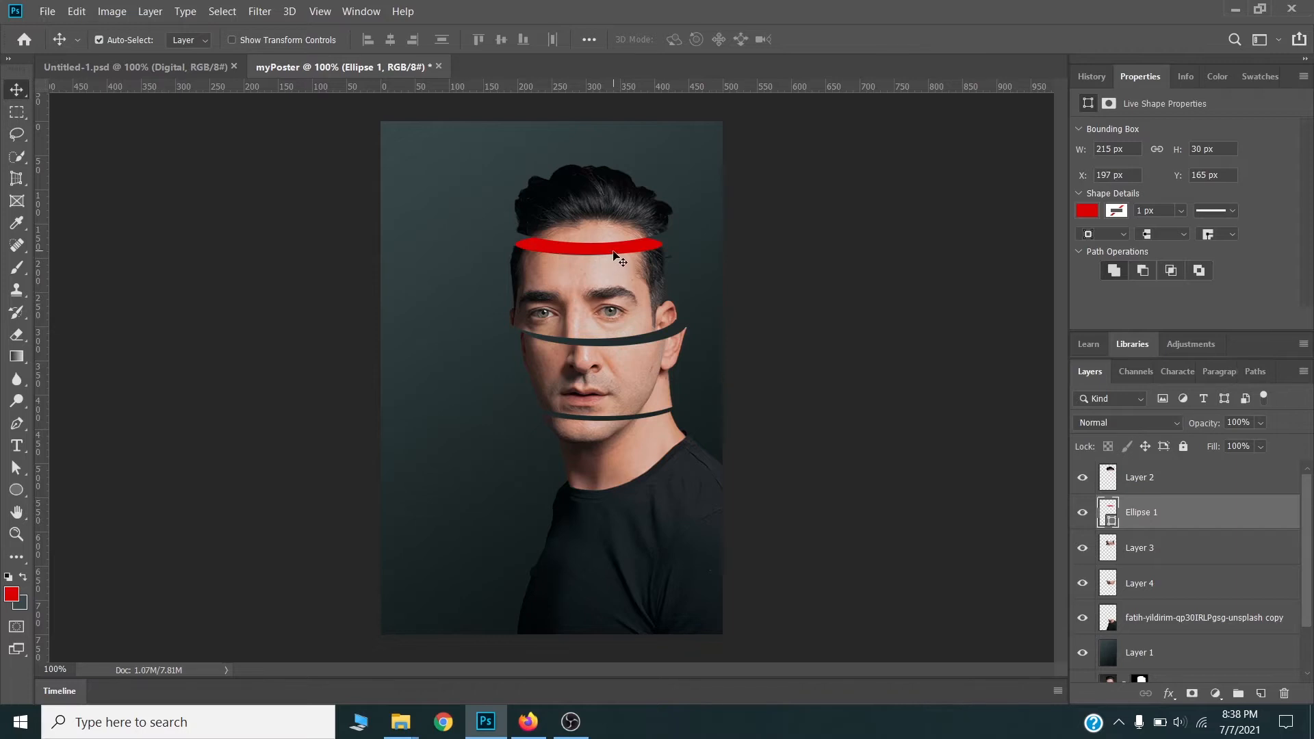
Duplicate the red ellipse, move the copy over the gap below the eyes, and enlarge it to about 242 by 45 px.
{"action": "scroll", "coordinate": [1234, 640], "scroll_direction": "down", "scroll_amount": 2}
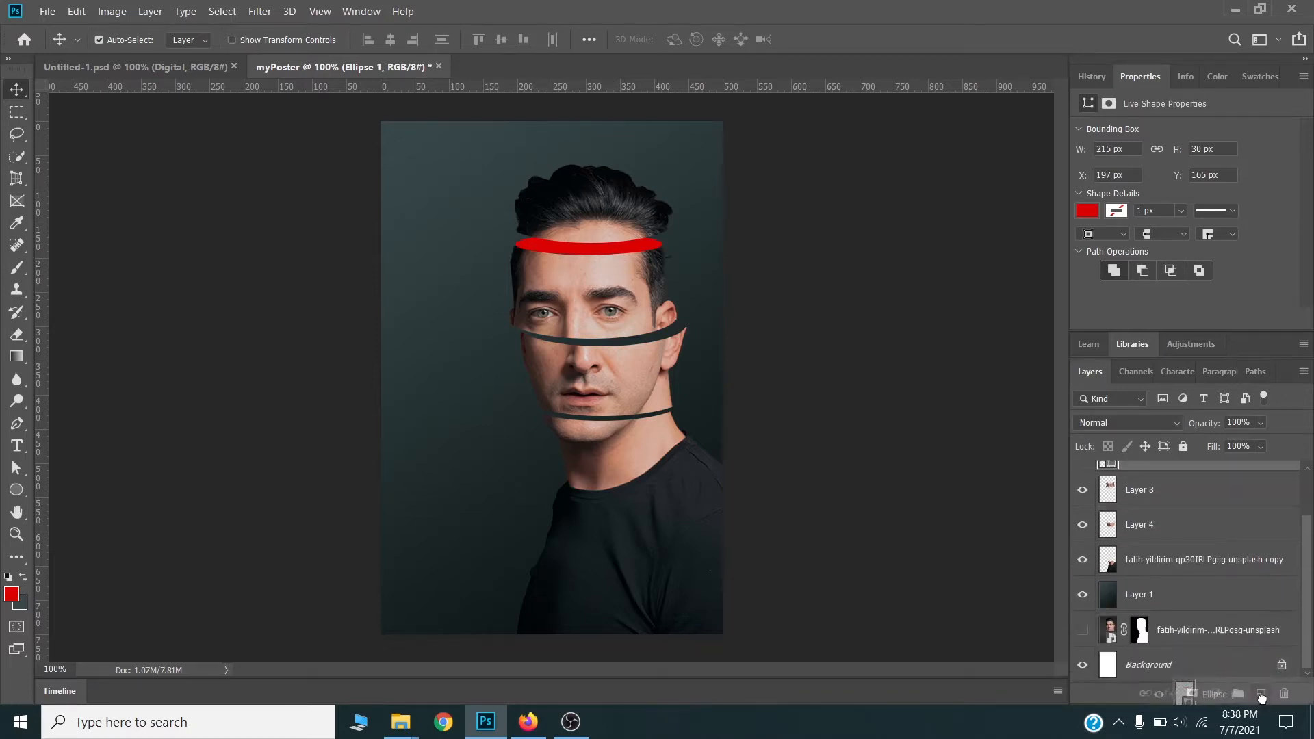
{"action": "key", "text": "ctrl+j"}
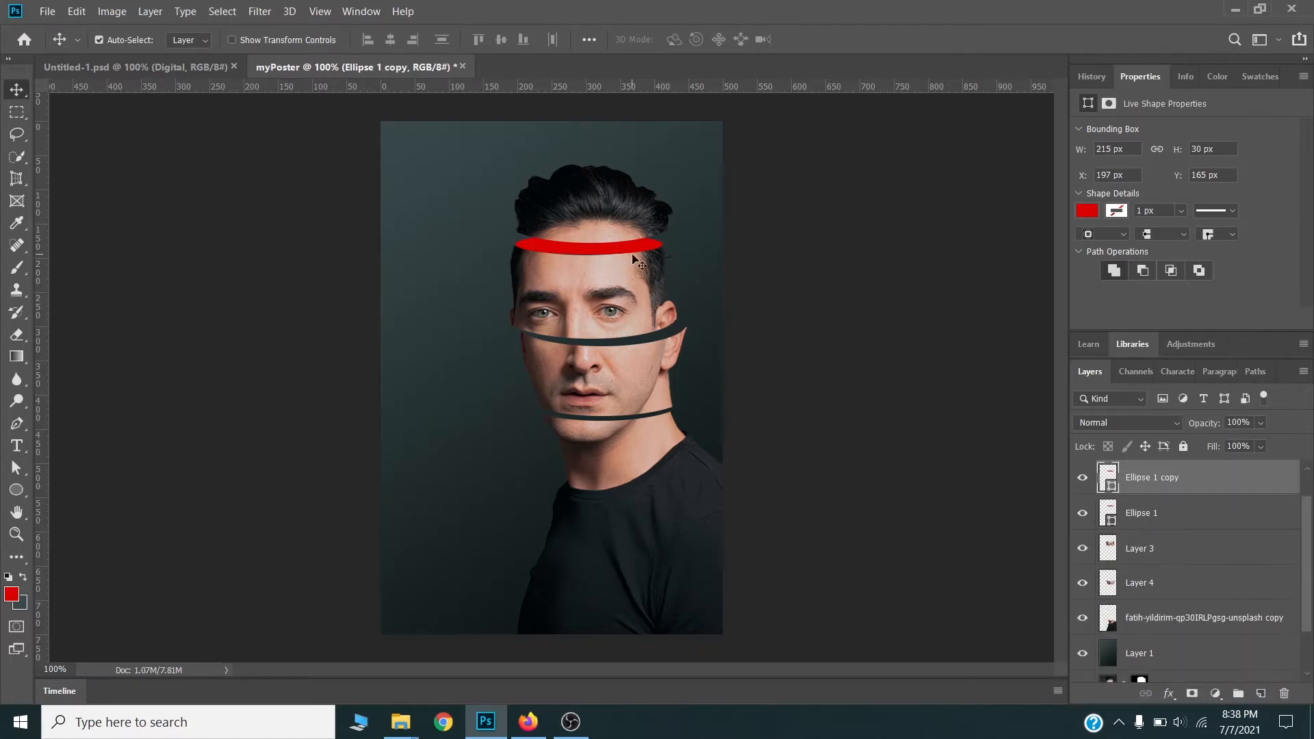
{"action": "left_click_drag", "start_coordinate": [641, 255], "coordinate": [660, 336]}
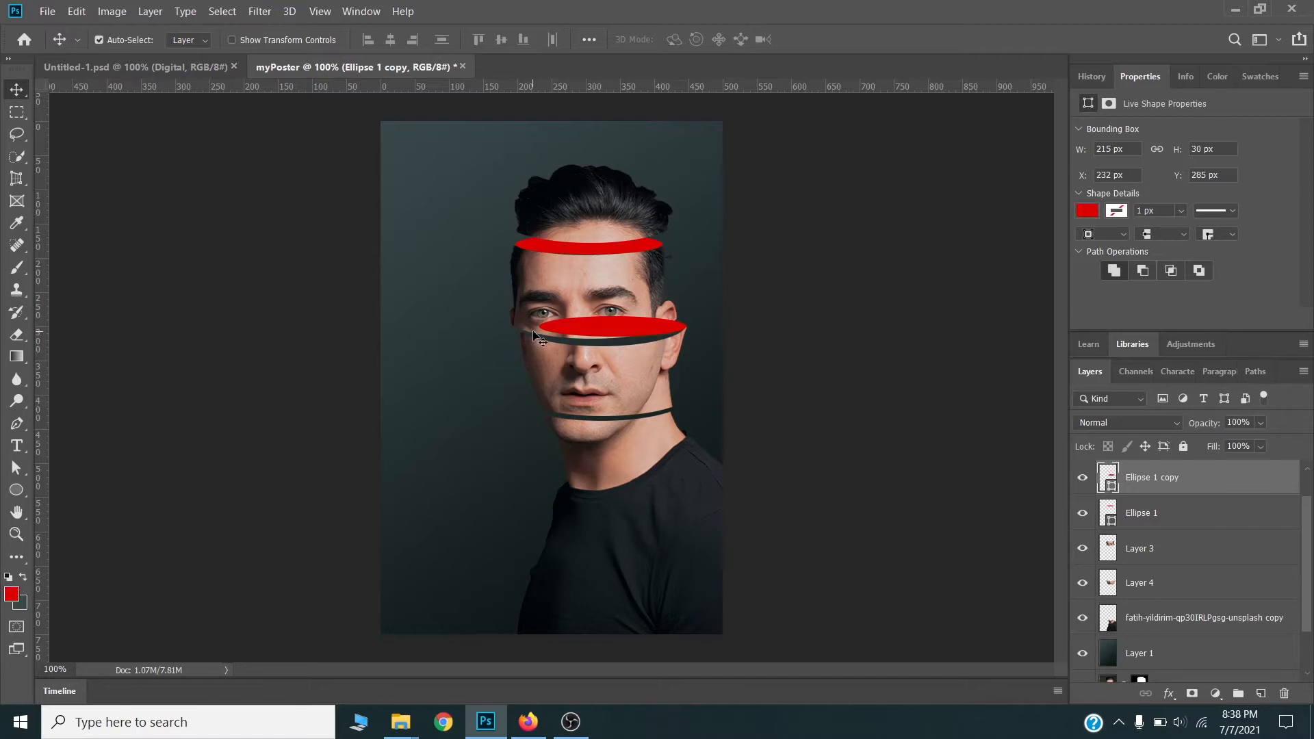
{"action": "key", "text": "ctrl+t"}
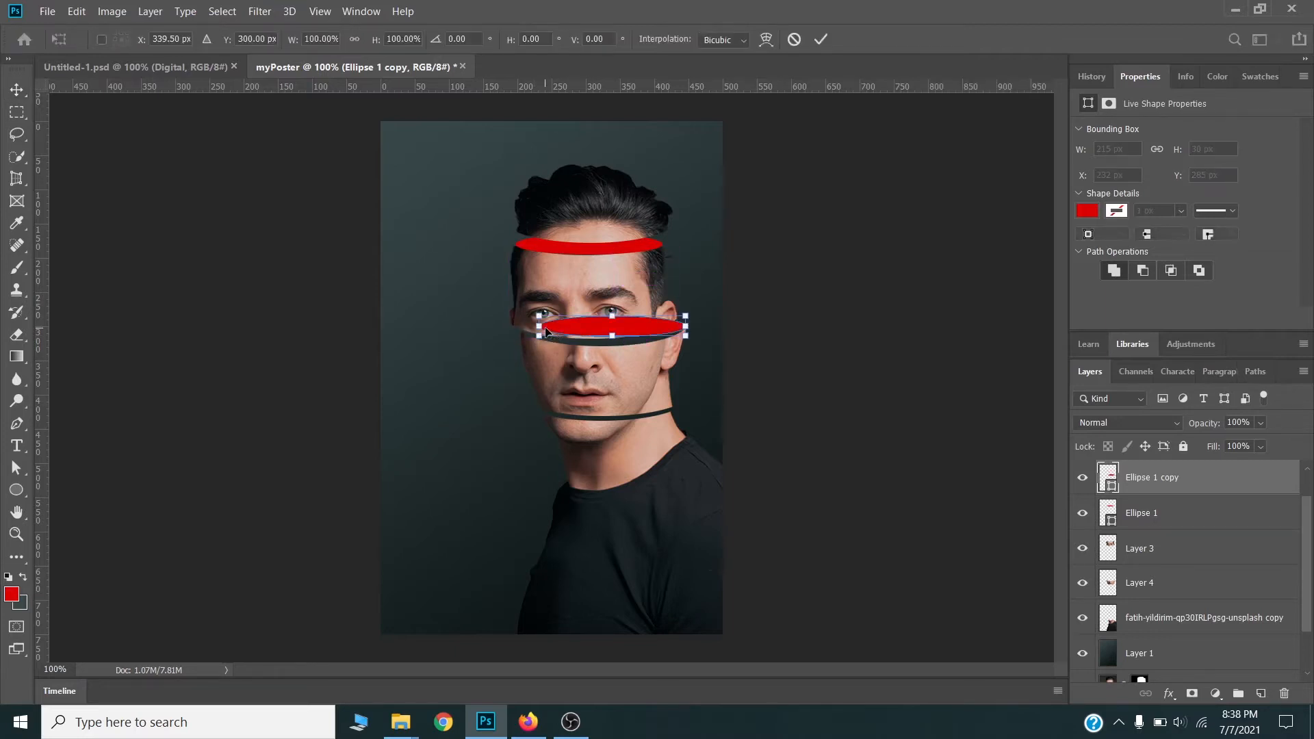
{"action": "left_click_drag", "start_coordinate": [536, 322], "coordinate": [520, 322]}
{"action": "left_click_drag", "start_coordinate": [606, 339], "coordinate": [604, 343]}
{"action": "key", "text": "Return"}
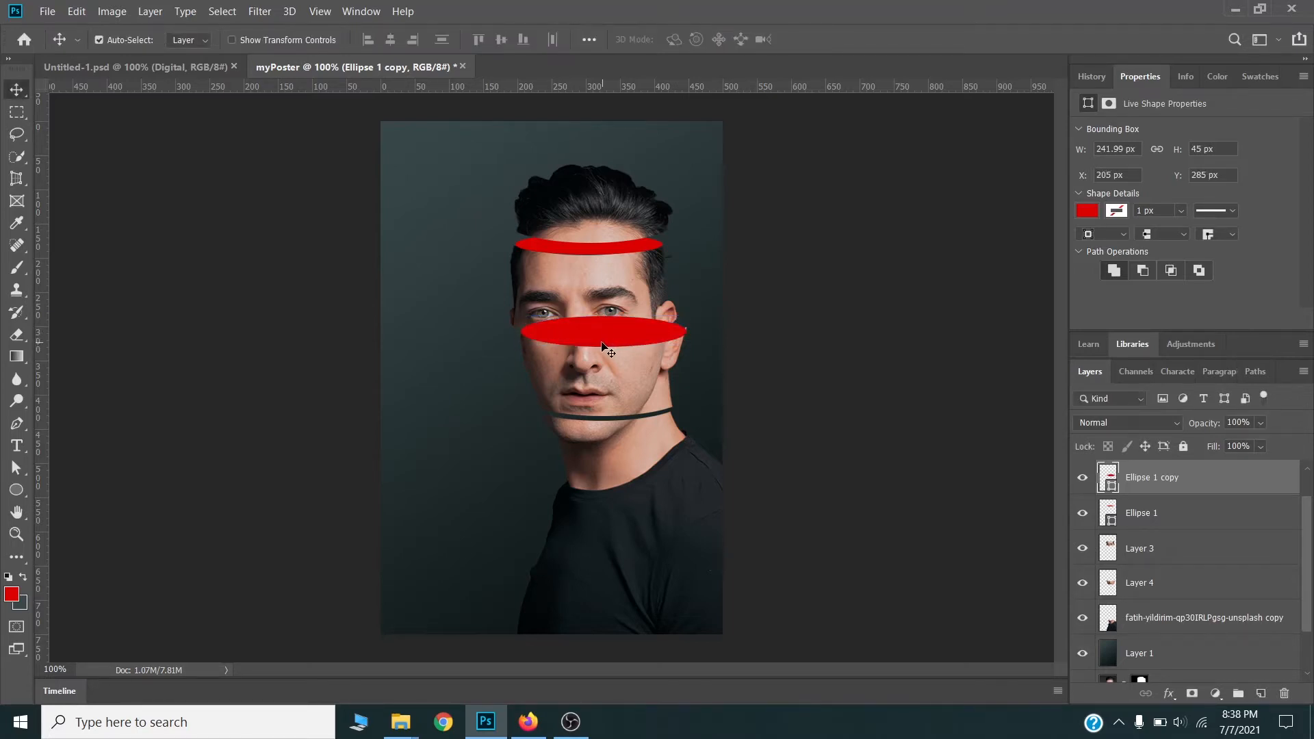
Change the fill of the ellipse below the eyes to blue 0364dc.
{"action": "double_click", "coordinate": [1109, 482]}
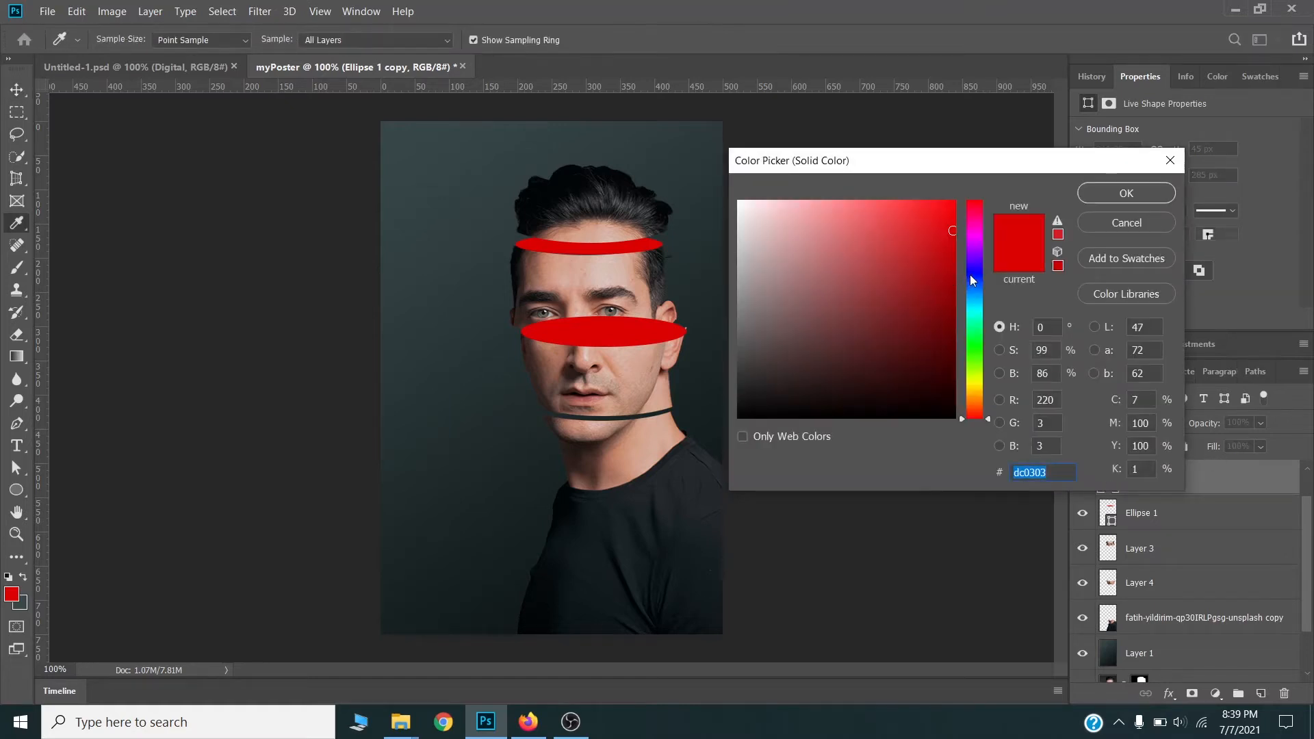
{"action": "left_click_drag", "start_coordinate": [971, 279], "coordinate": [972, 240]}
{"action": "left_click_drag", "start_coordinate": [971, 247], "coordinate": [973, 290]}
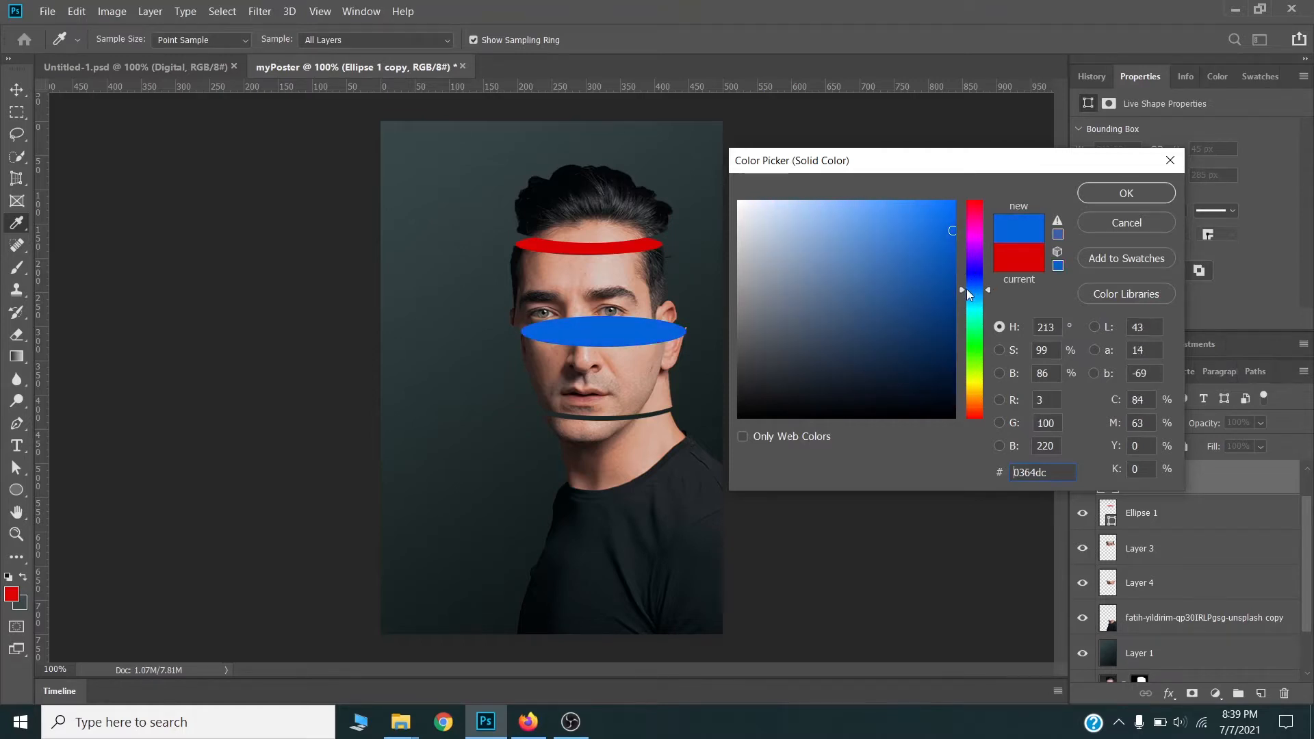
{"action": "left_click", "coordinate": [1099, 191]}
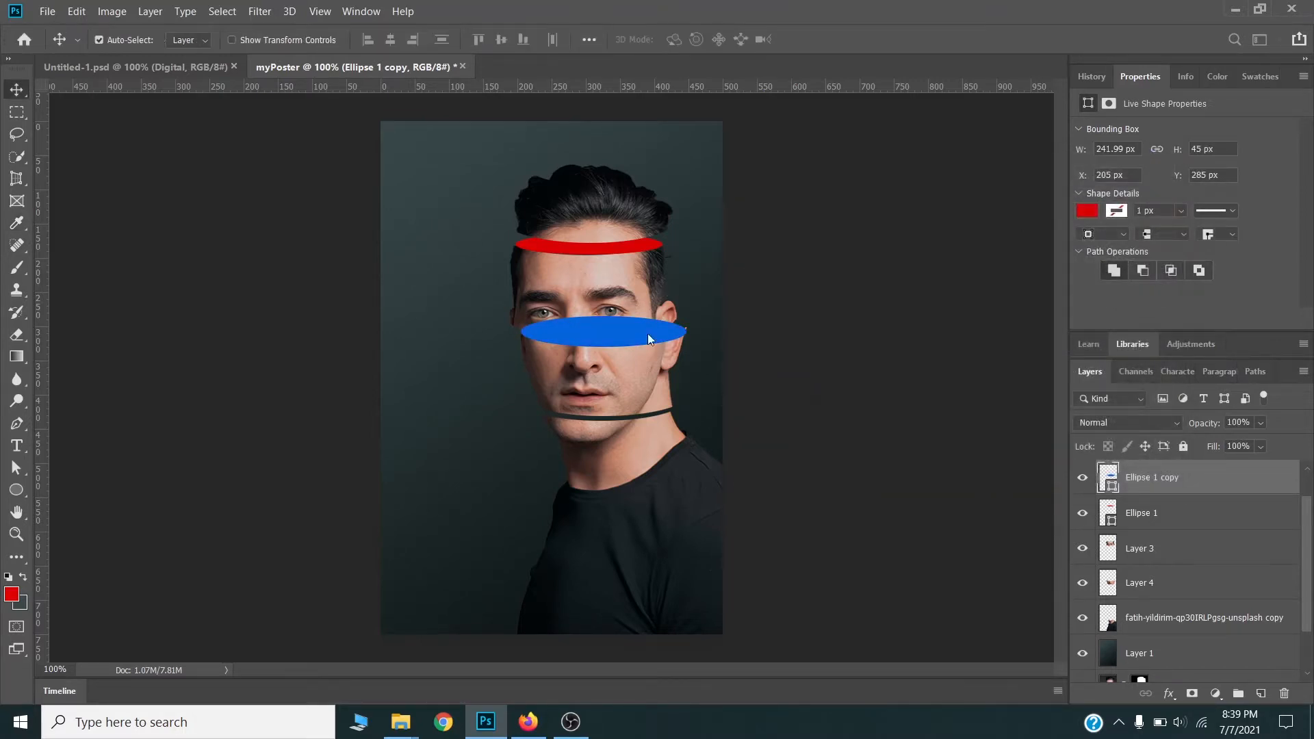
Widen the blue ellipse to 243 px and move its layer beneath Layer 3, the eye slice.
{"action": "key", "text": "ctrl+t"}
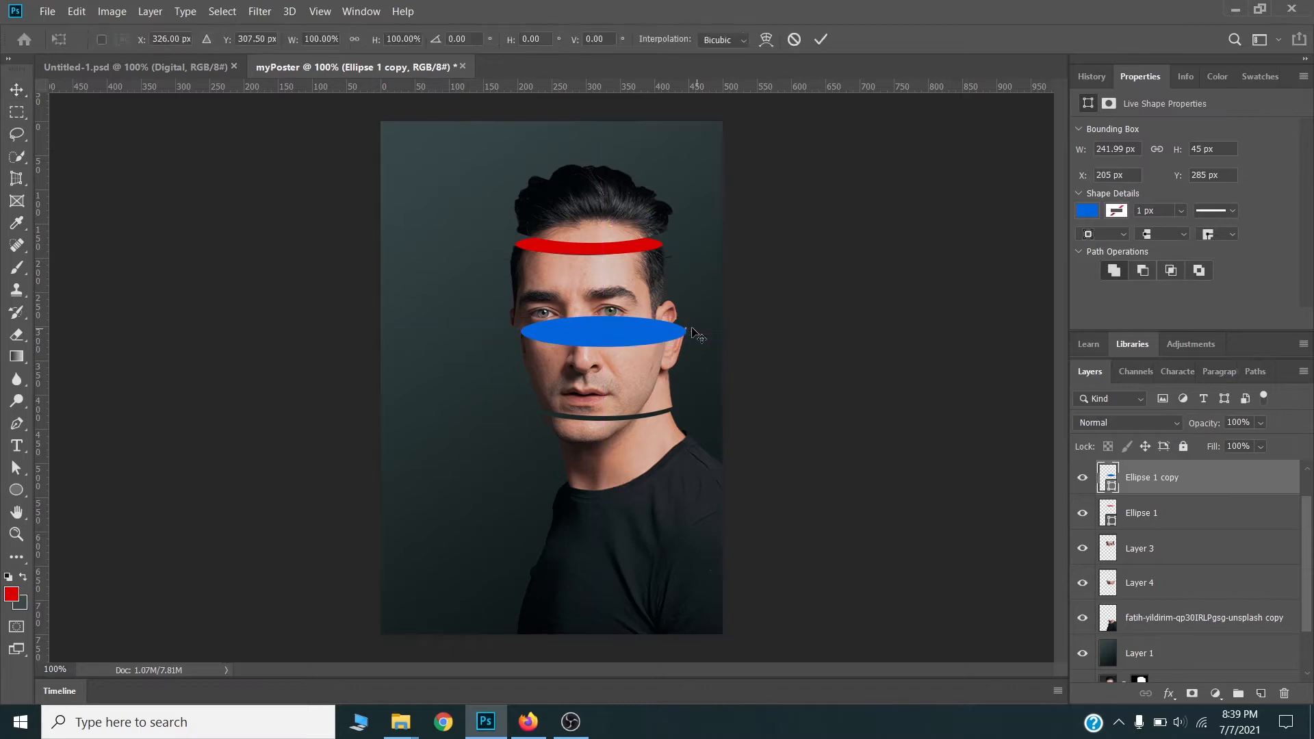
{"action": "left_click_drag", "start_coordinate": [686, 332], "coordinate": [688, 333]}
{"action": "key", "text": "Return"}
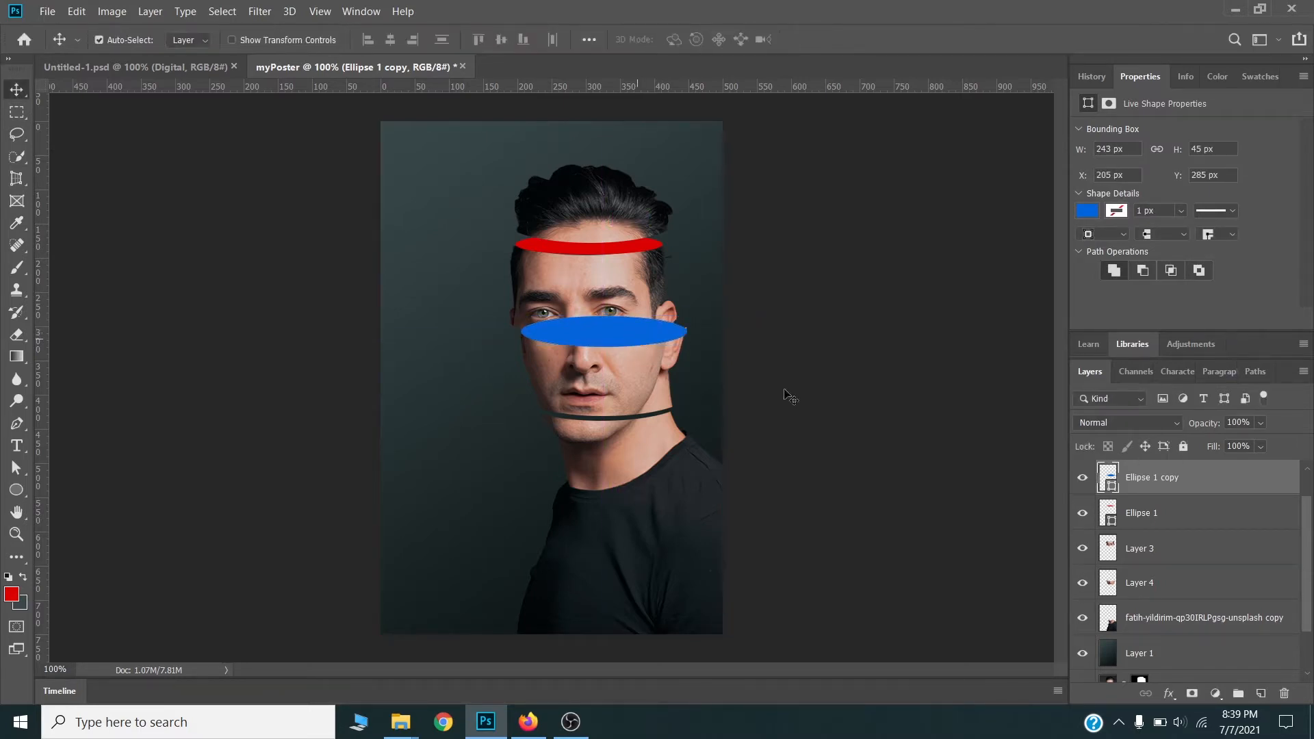
{"action": "left_click_drag", "start_coordinate": [1204, 483], "coordinate": [1201, 565]}
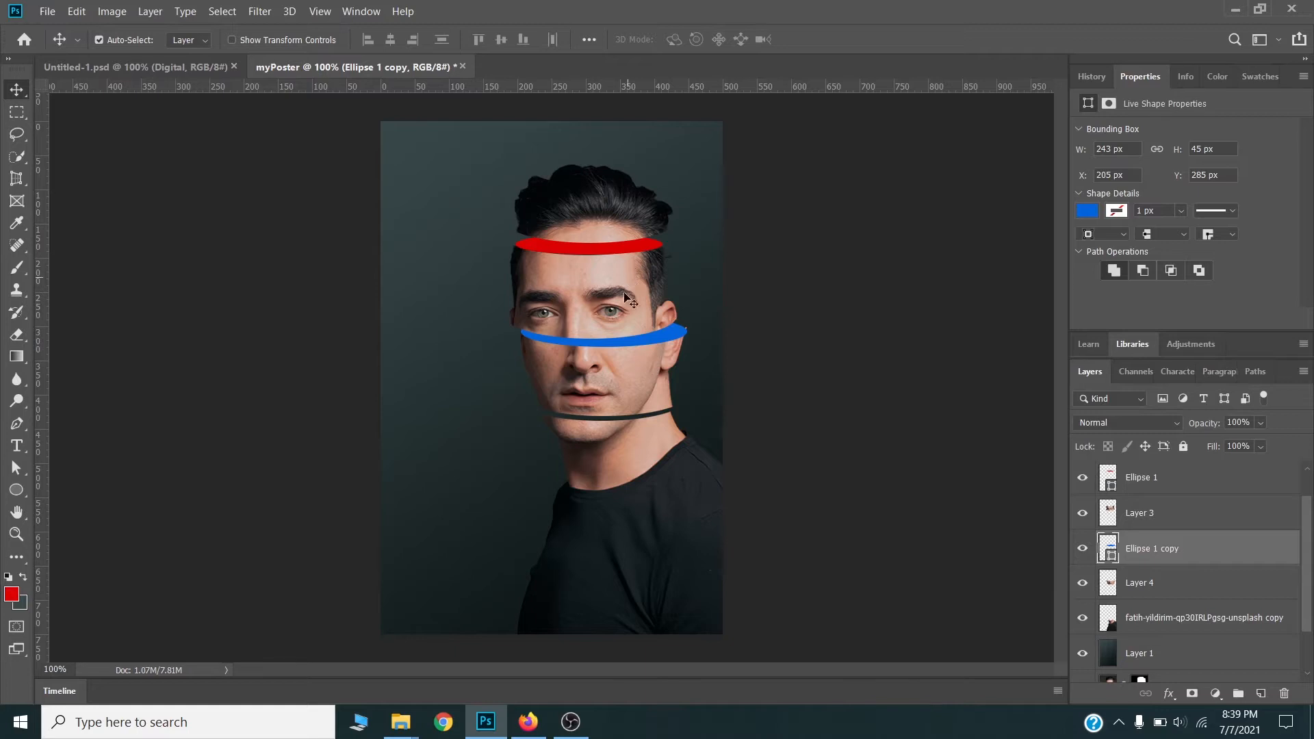
Select the hair, eye and mouth slices together with both ellipses and move them up about 4 px.
{"action": "left_click", "coordinate": [616, 368], "text": "shift"}
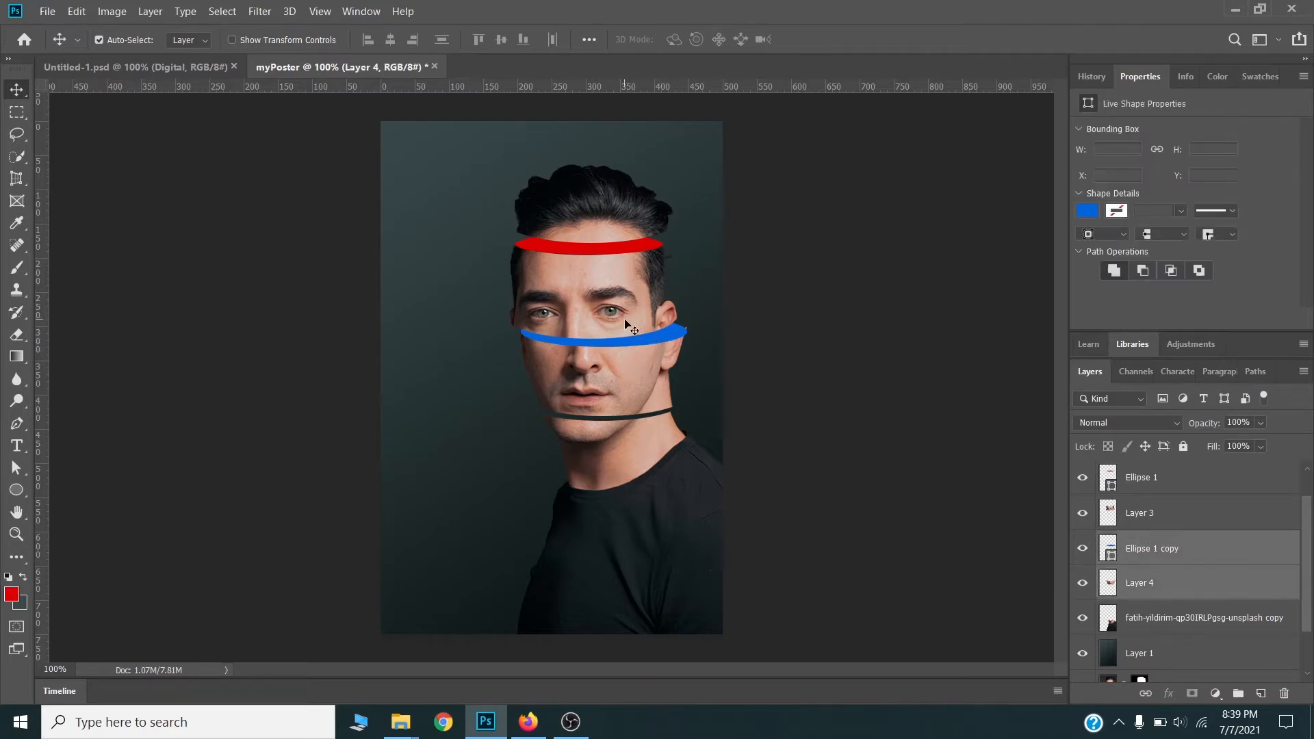
{"action": "left_click", "coordinate": [616, 263], "text": "shift"}
{"action": "left_click", "coordinate": [606, 227], "text": "shift"}
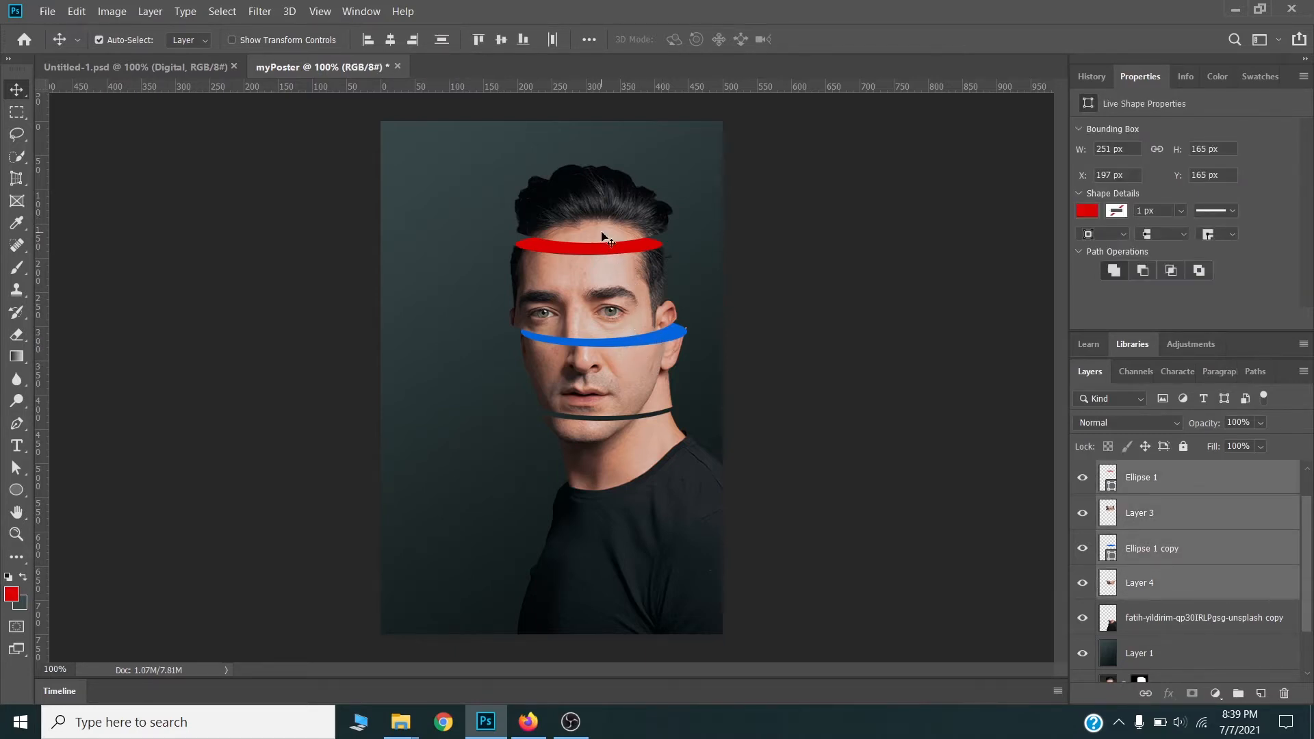
{"action": "left_click_drag", "start_coordinate": [603, 236], "coordinate": [602, 234]}
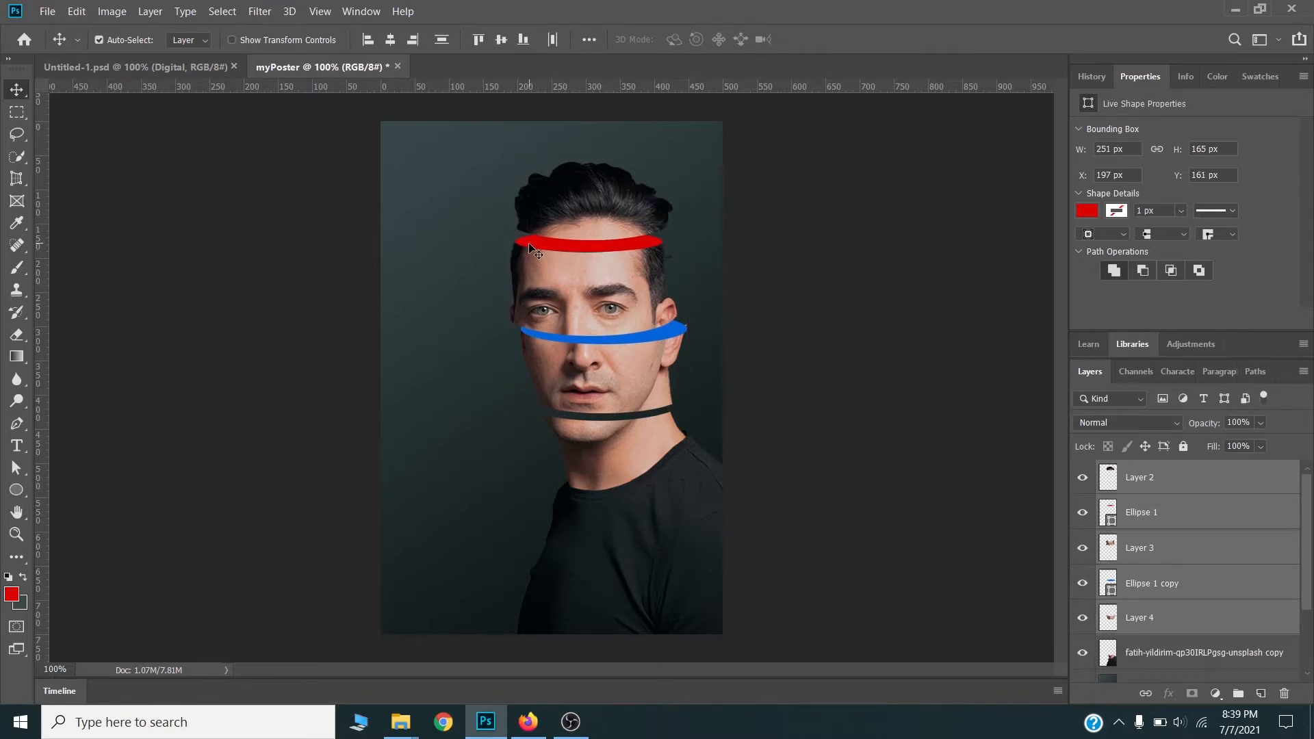
{"action": "left_click_drag", "start_coordinate": [528, 247], "coordinate": [528, 300]}
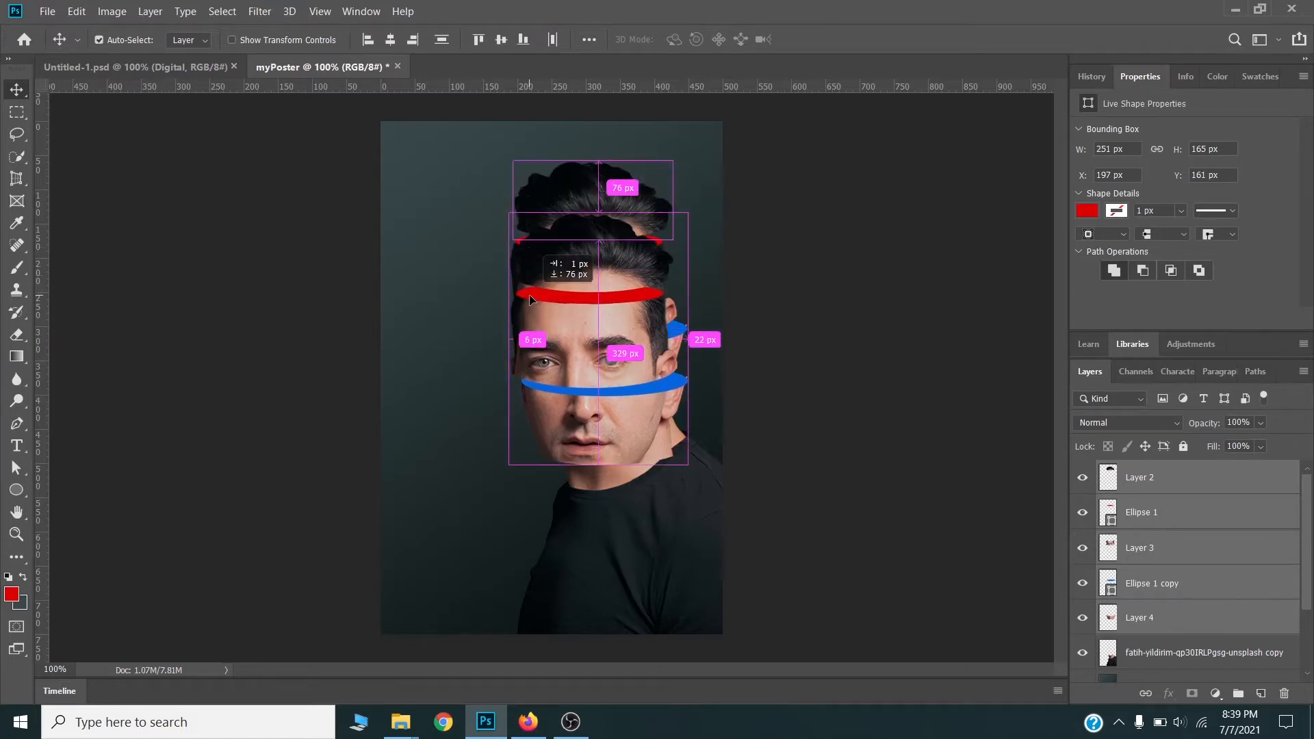
{"action": "key", "text": "ctrl+z"}
{"action": "left_click", "coordinate": [856, 336]}
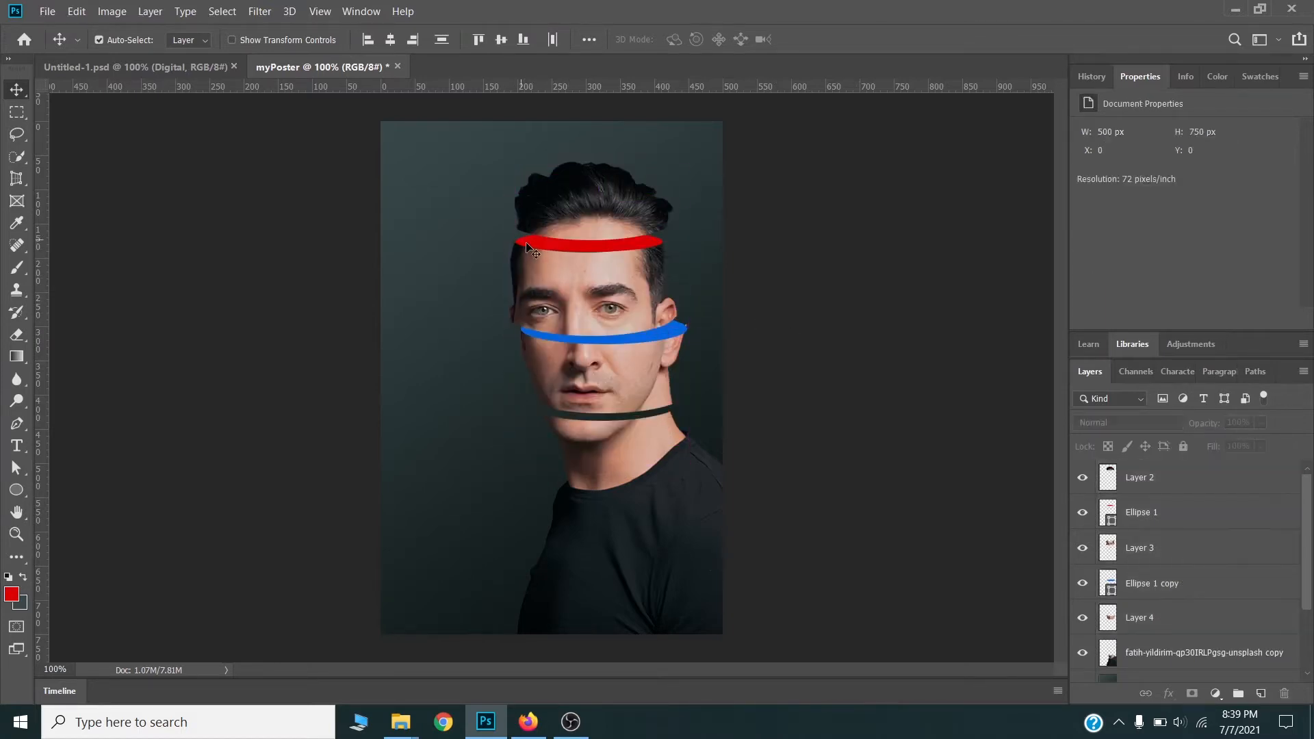
Copy the red forehead ellipse onto the gap between mouth and chin and narrow the copy to 190 px.
{"action": "left_click", "coordinate": [532, 243]}
{"action": "left_click_drag", "start_coordinate": [532, 243], "coordinate": [550, 437]}
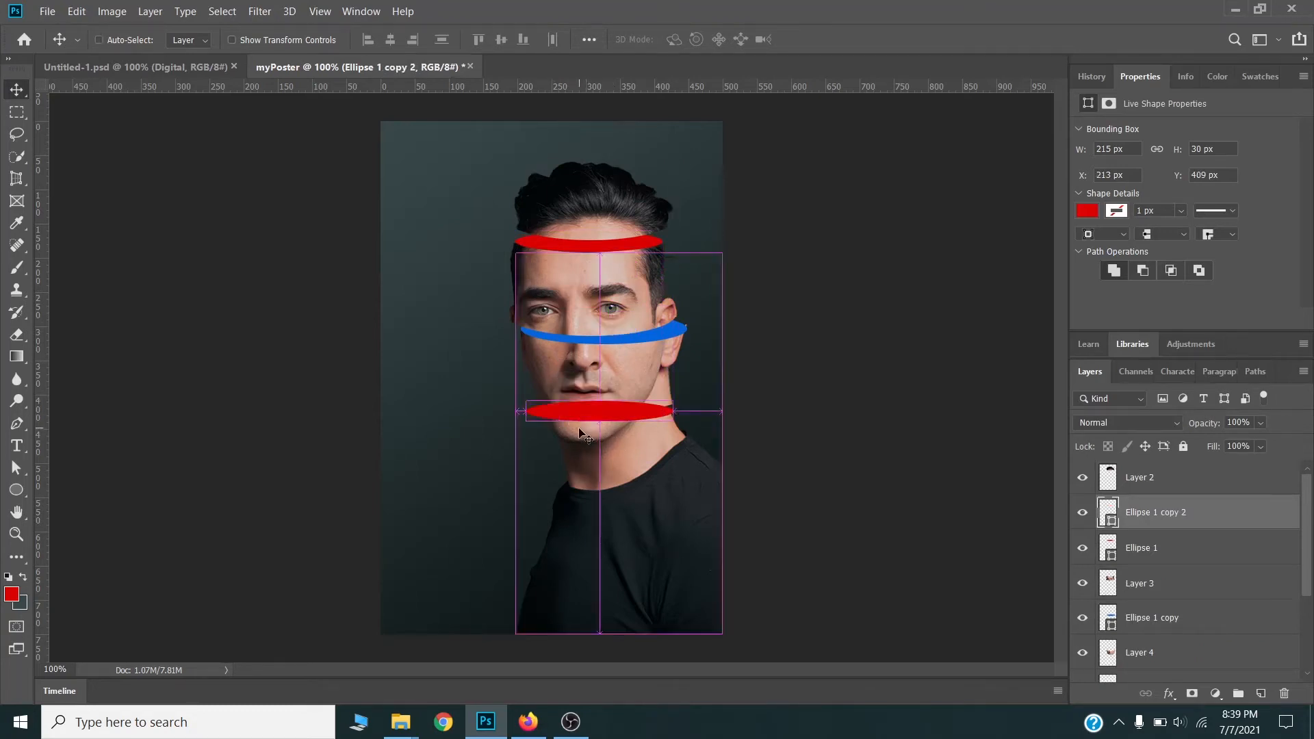
{"action": "key", "text": "ctrl+t"}
{"action": "left_click_drag", "start_coordinate": [523, 408], "coordinate": [543, 408]}
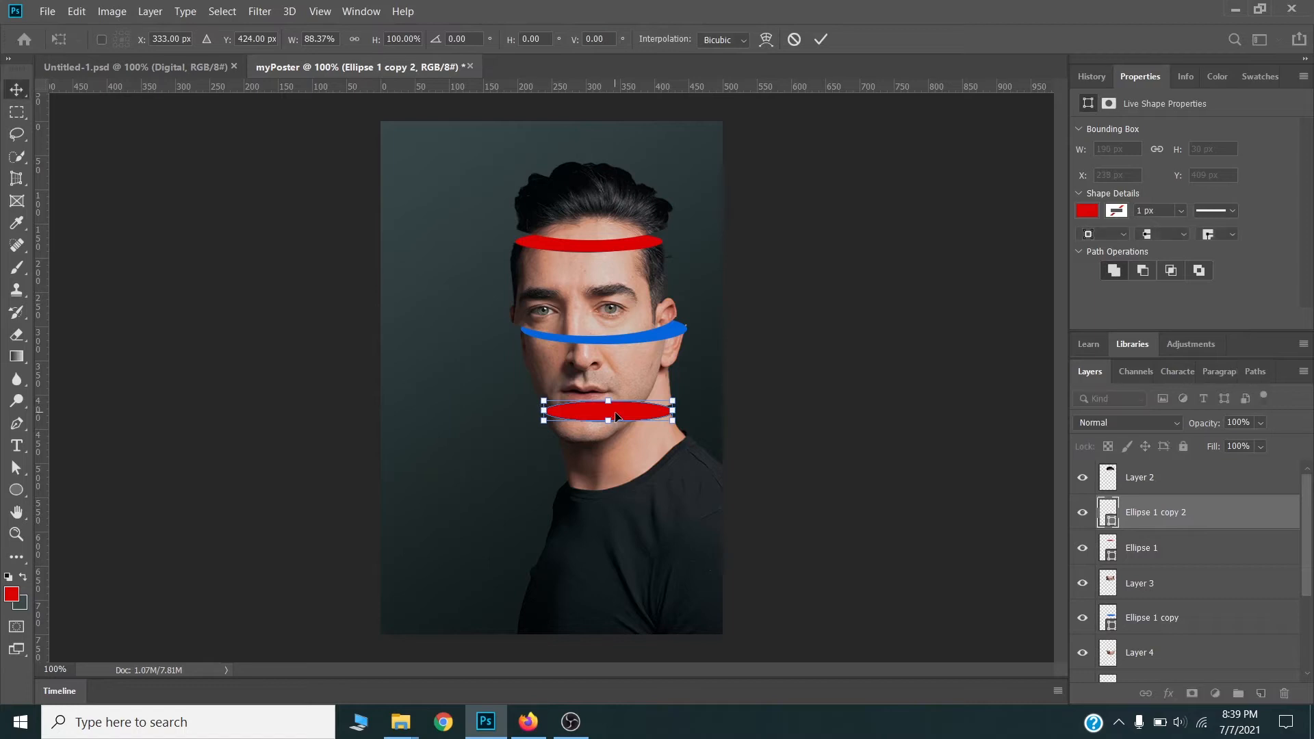
{"action": "key", "text": "Return"}
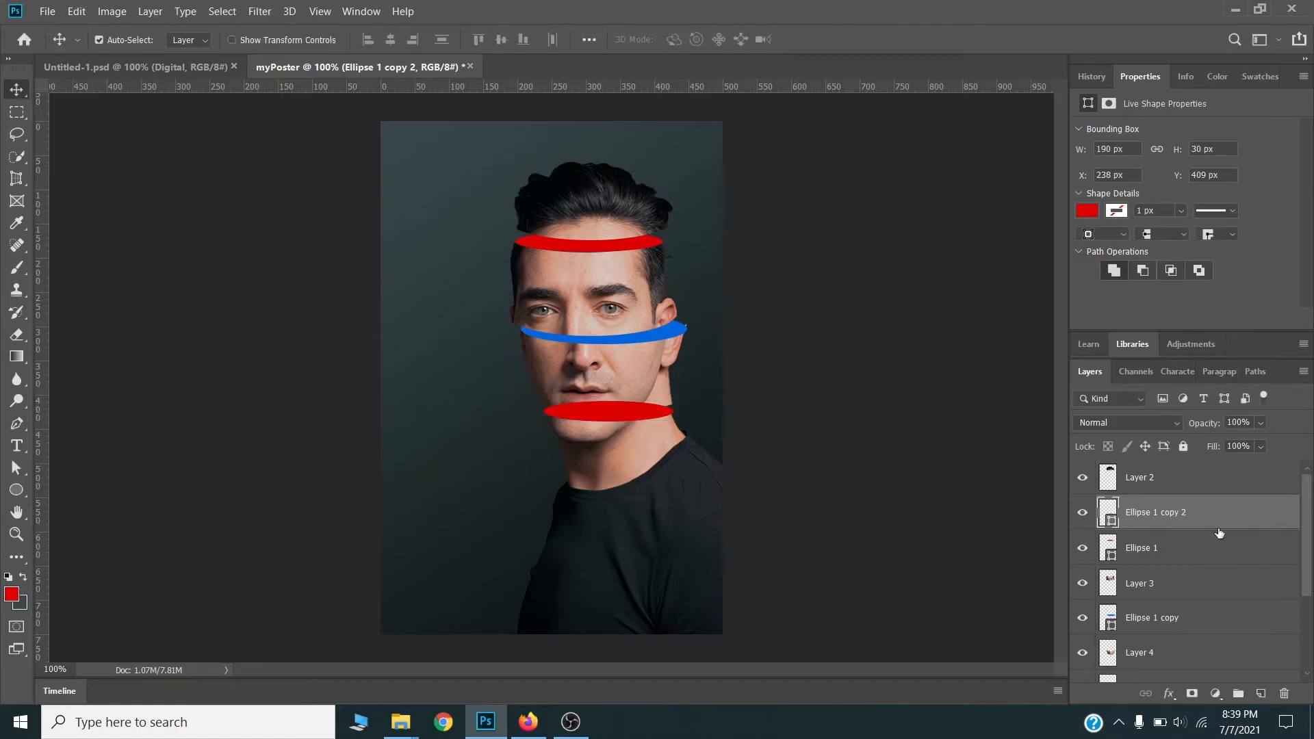
Move the chin ellipse's layer beneath Layer 4, the mouth slice, and change its fill to orange dc9203.
{"action": "scroll", "coordinate": [1219, 532], "scroll_direction": "down", "scroll_amount": 1}
{"action": "left_click_drag", "start_coordinate": [1186, 503], "coordinate": [1182, 635]}
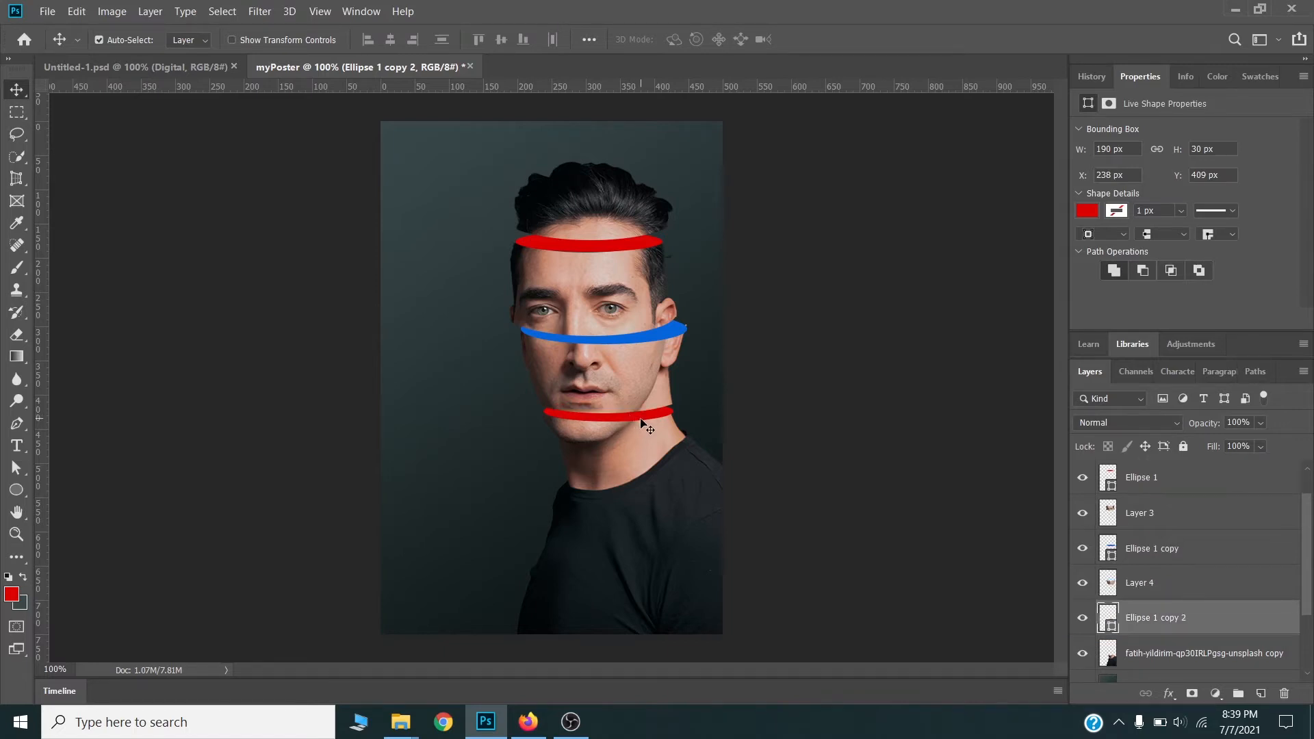
{"action": "double_click", "coordinate": [1111, 624]}
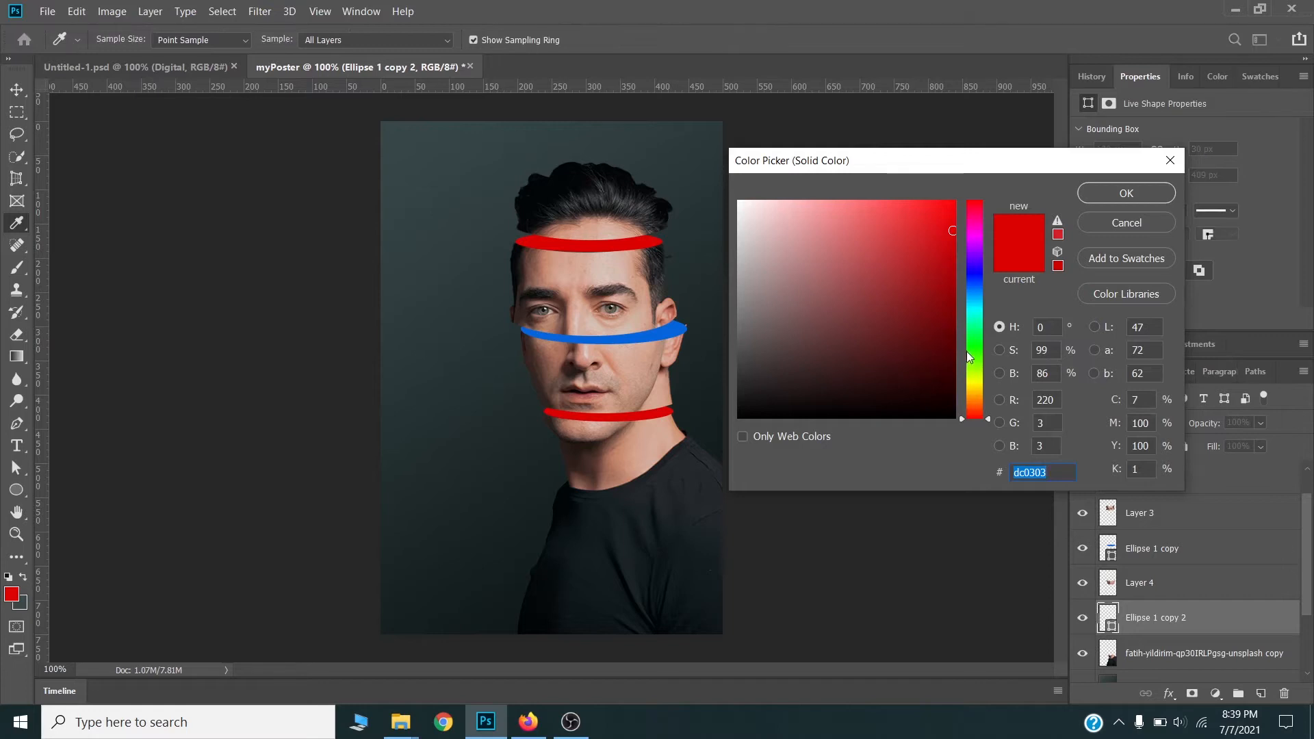
{"action": "left_click_drag", "start_coordinate": [967, 352], "coordinate": [975, 393]}
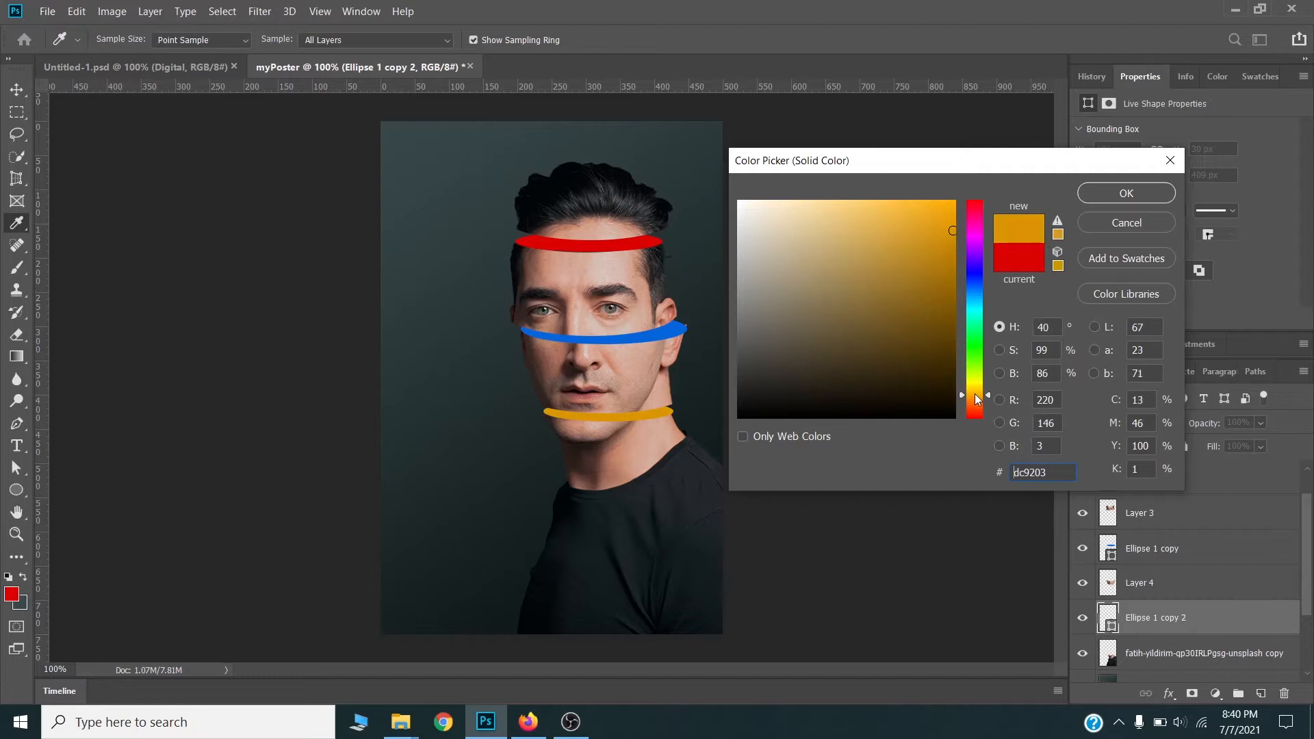
{"action": "left_click", "coordinate": [1132, 195]}
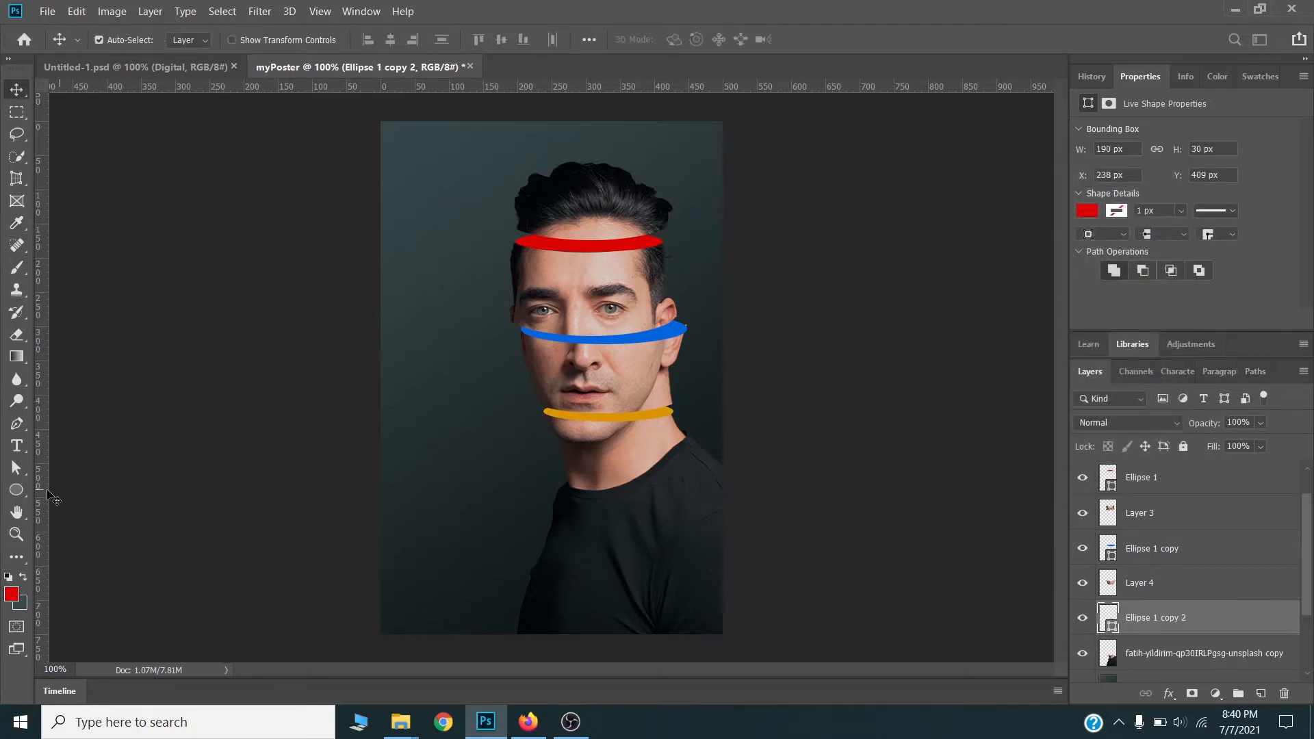
Draw an ellipse about 200 by 29 px over the forehead gap and fill it with black 000000.
{"action": "left_click", "coordinate": [16, 490]}
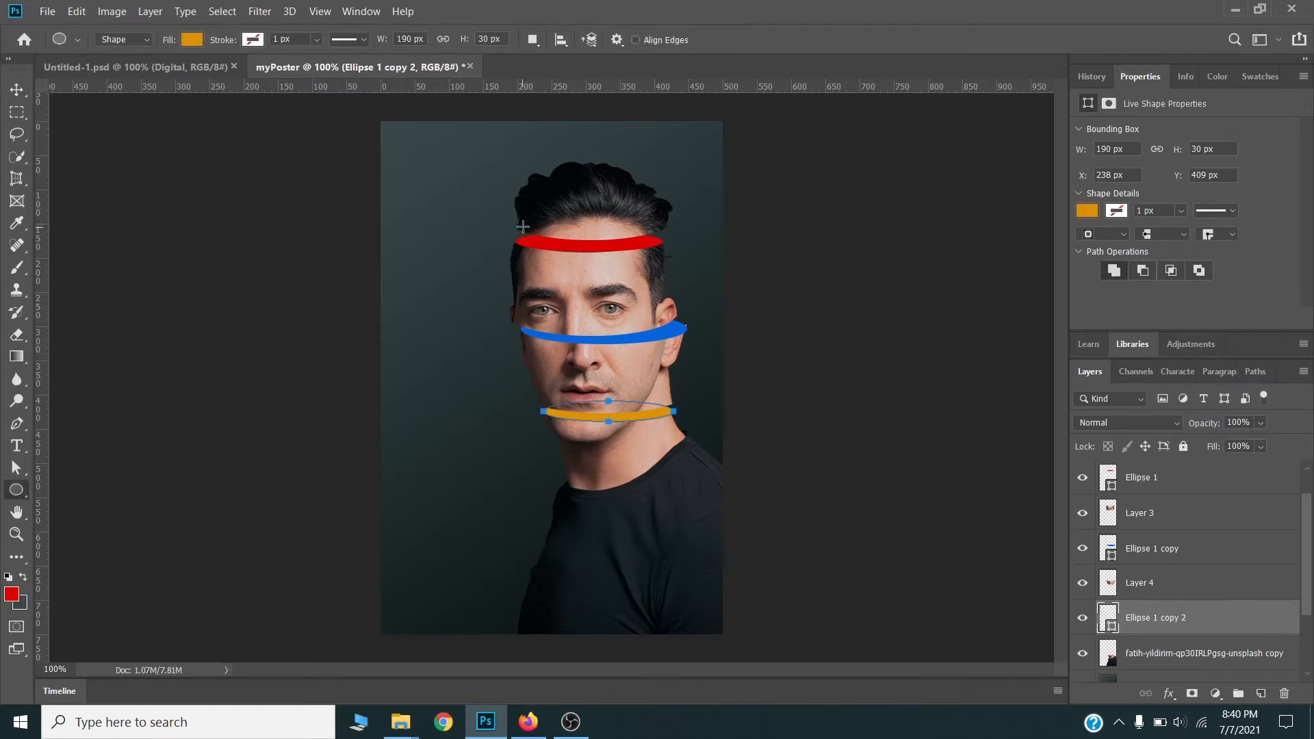
{"action": "left_click_drag", "start_coordinate": [523, 226], "coordinate": [650, 244]}
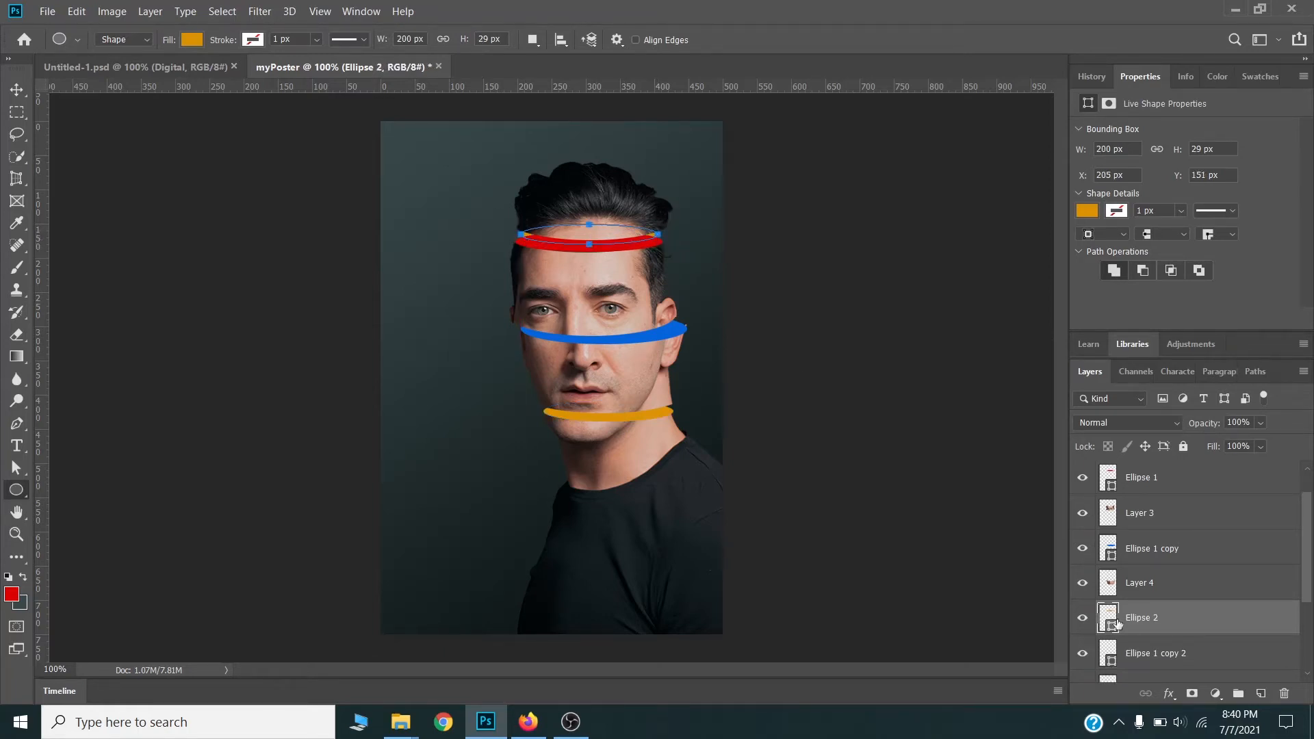
{"action": "double_click", "coordinate": [1112, 628]}
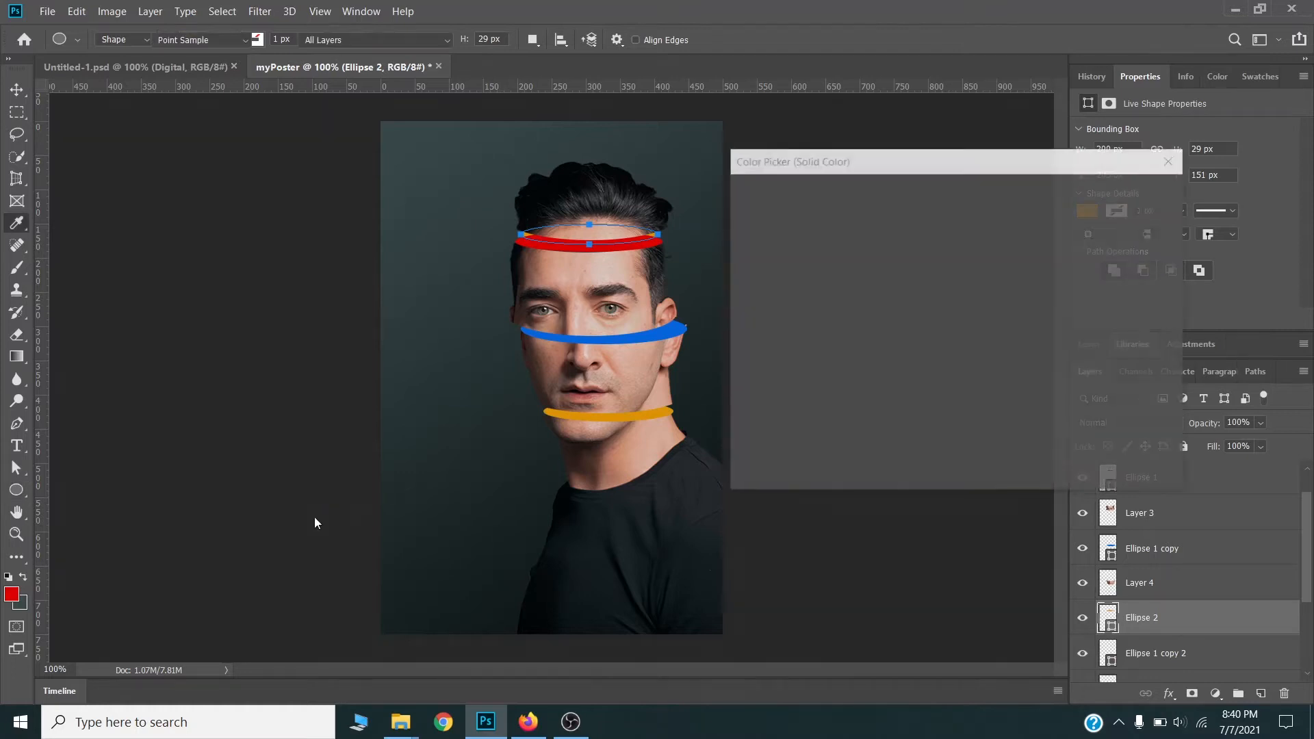
{"action": "type", "text": "000000"}
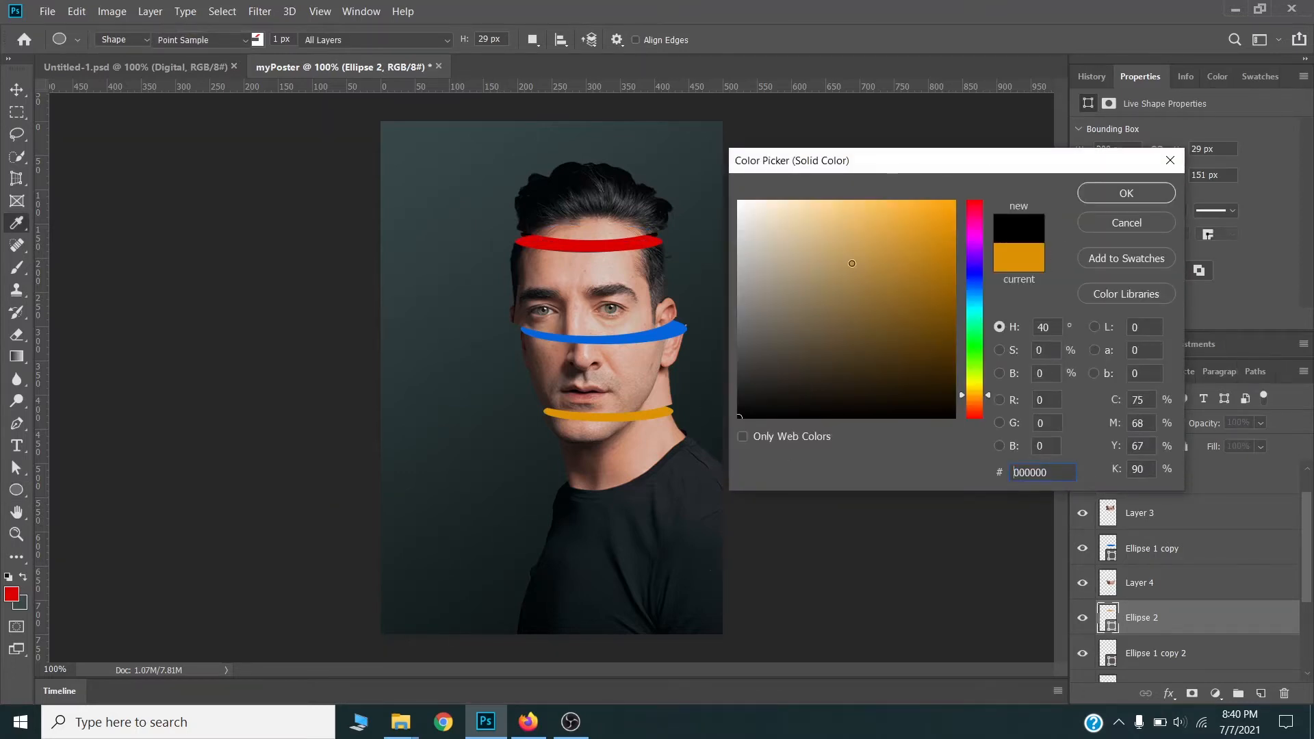
{"action": "left_click", "coordinate": [1125, 192]}
Move the black ellipse's layer above Ellipse 1 and shift the shape down about 5 px over the red ellipse.
{"action": "left_click_drag", "start_coordinate": [1191, 624], "coordinate": [1165, 475]}
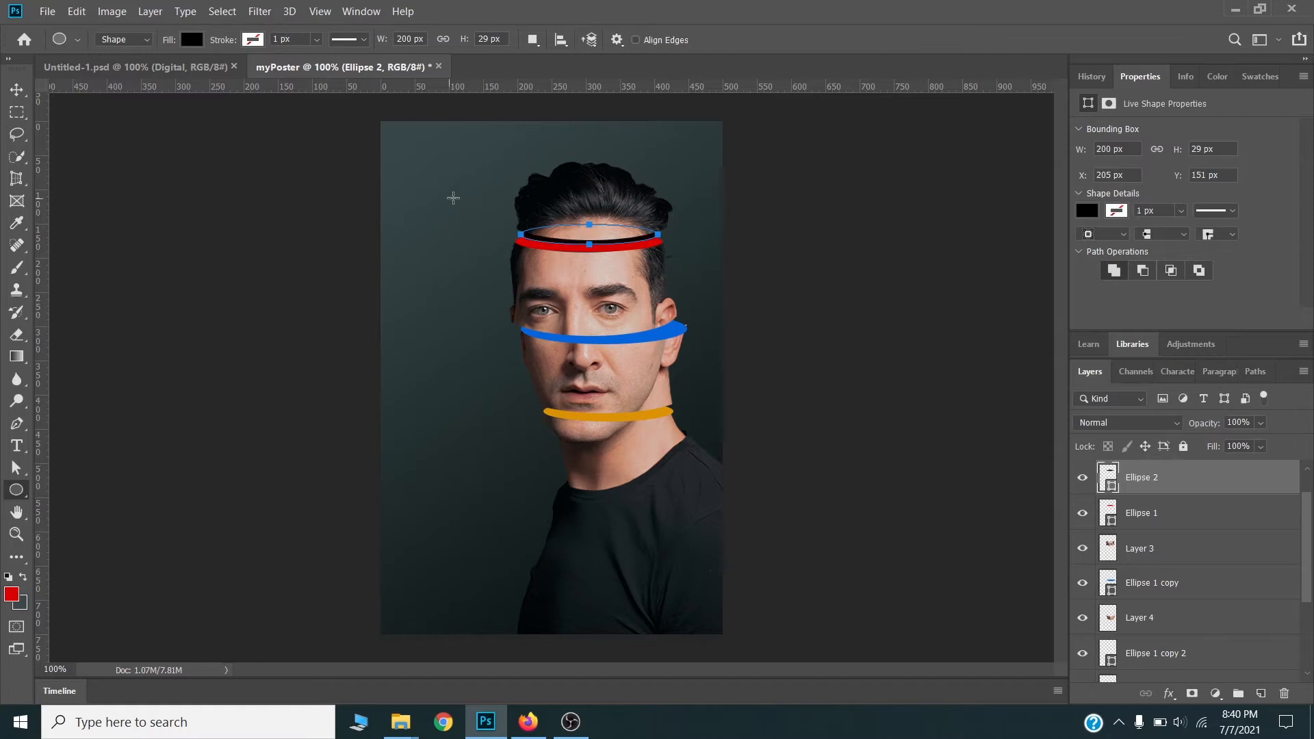
{"action": "left_click", "coordinate": [16, 89]}
{"action": "left_click_drag", "start_coordinate": [650, 243], "coordinate": [650, 245]}
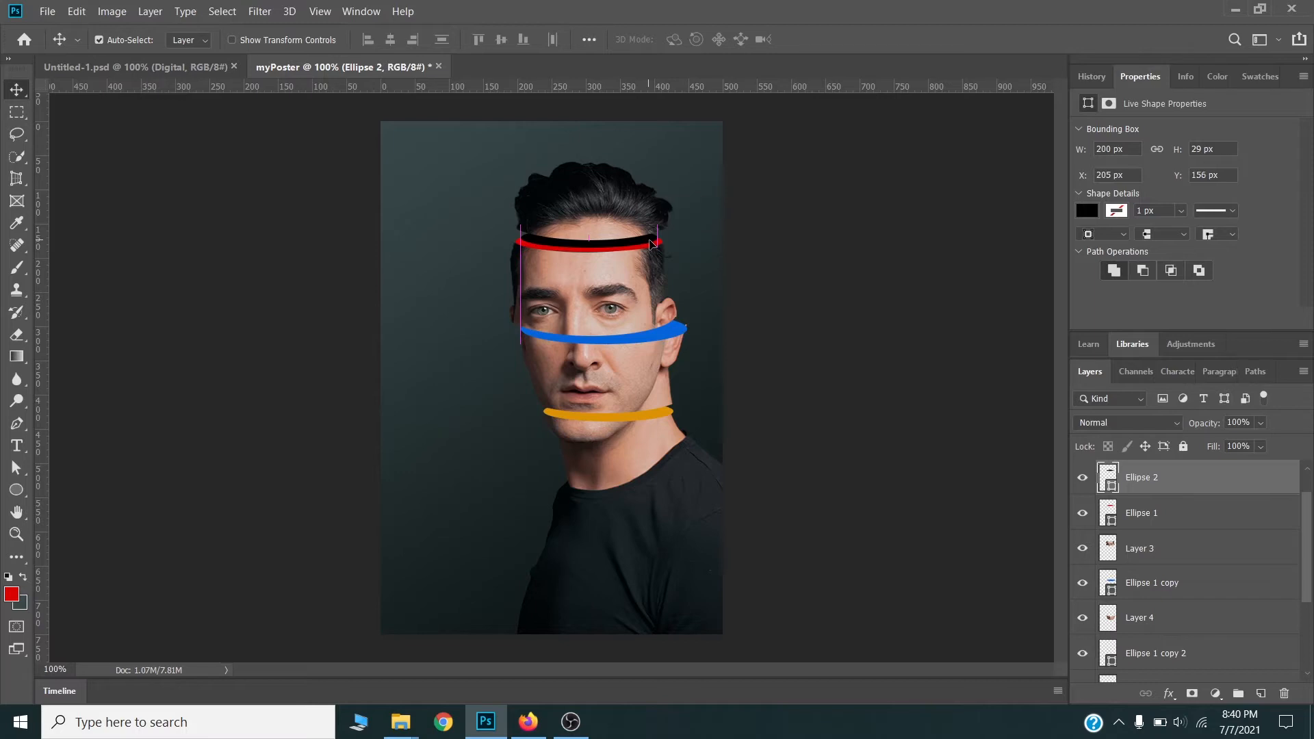
Convert the black ellipse to a smart object and apply a Gaussian Blur with a radius of 6.6 pixels.
{"action": "left_click", "coordinate": [261, 12]}
{"action": "mouse_move", "coordinate": [307, 193]}
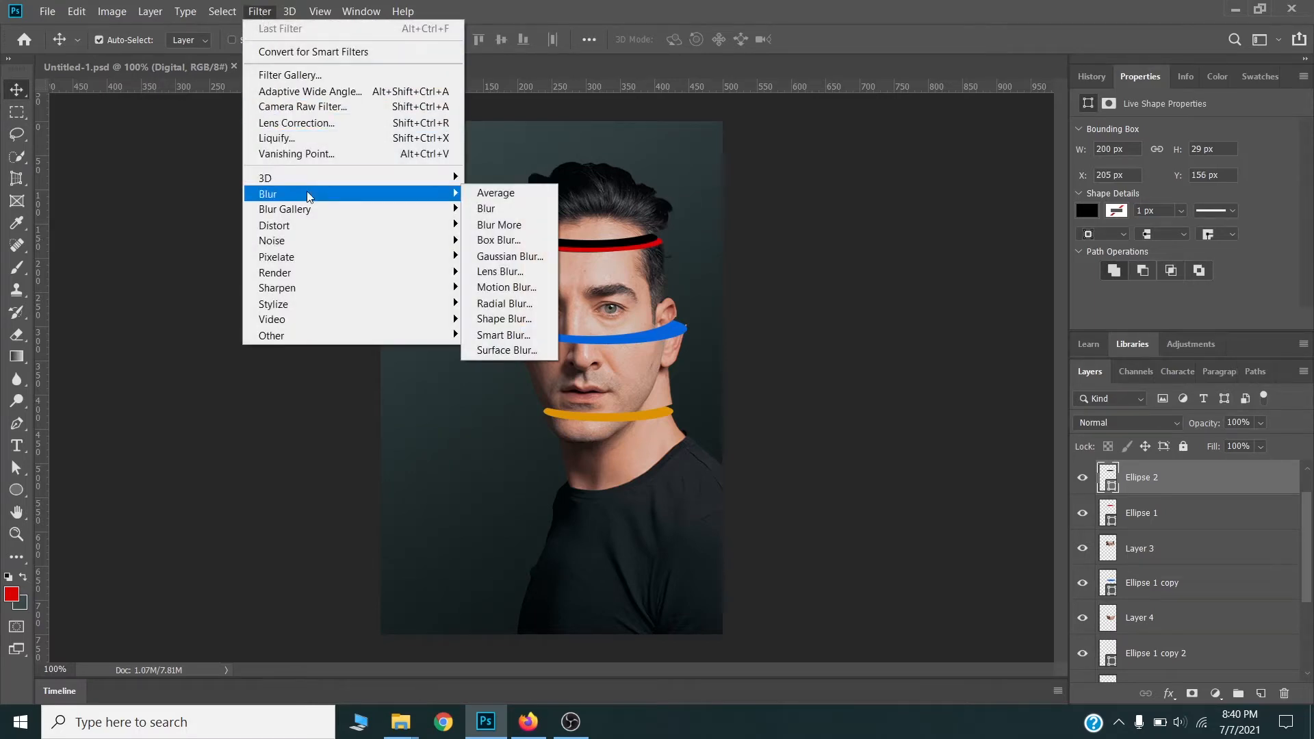
{"action": "left_click", "coordinate": [517, 256]}
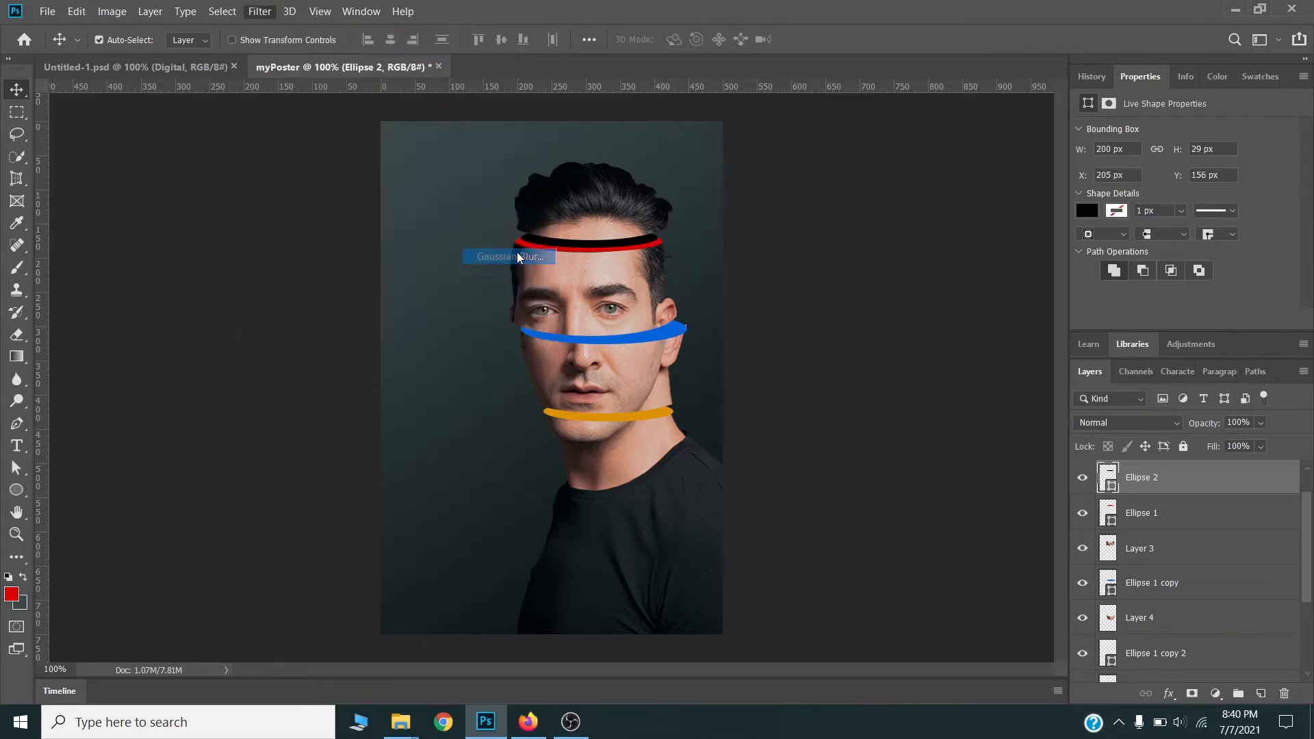
{"action": "left_click", "coordinate": [675, 283]}
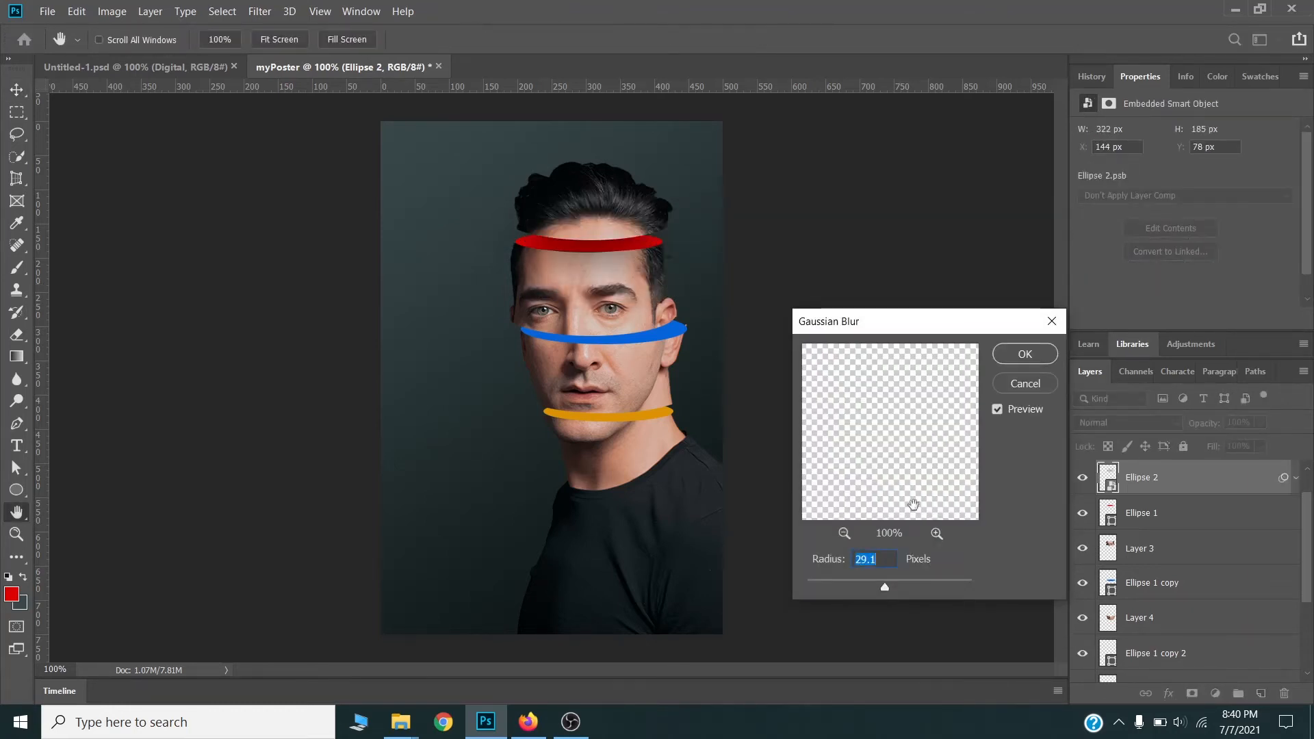
{"action": "left_click_drag", "start_coordinate": [886, 585], "coordinate": [819, 584]}
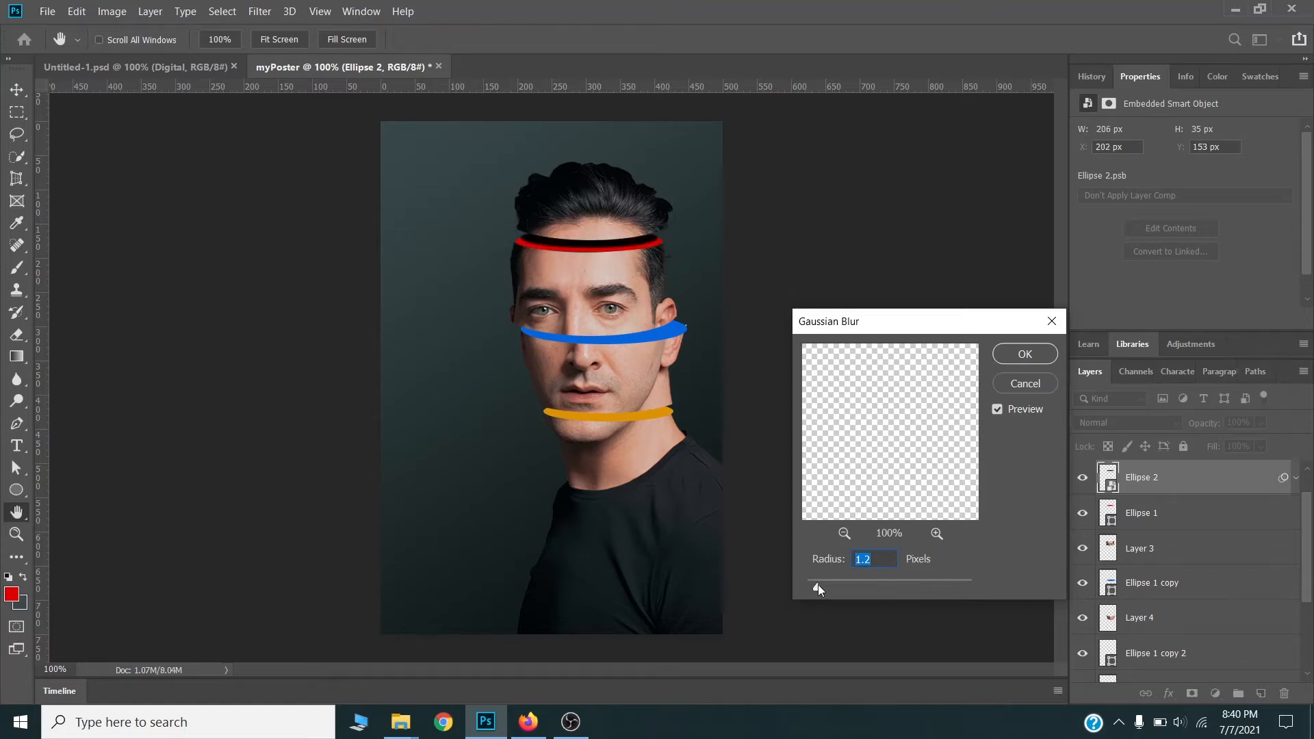
{"action": "left_click_drag", "start_coordinate": [819, 584], "coordinate": [828, 585]}
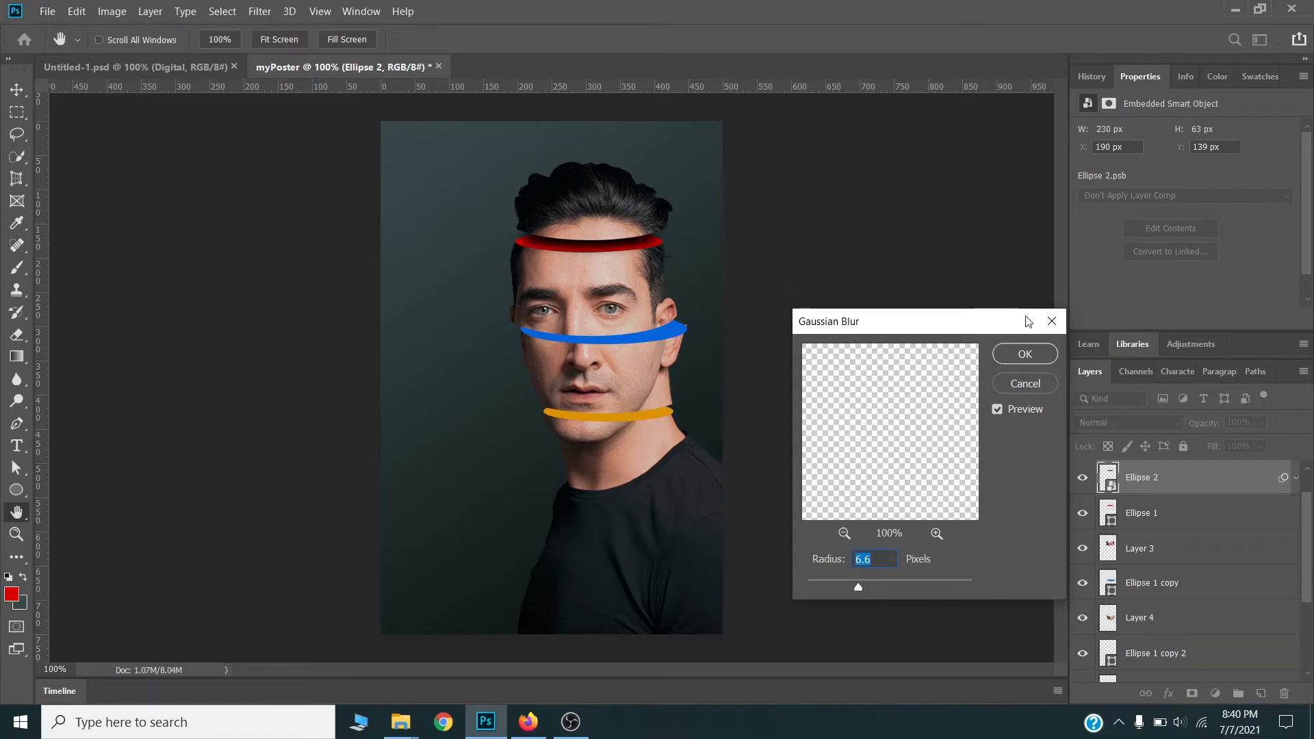
{"action": "left_click", "coordinate": [1029, 354]}
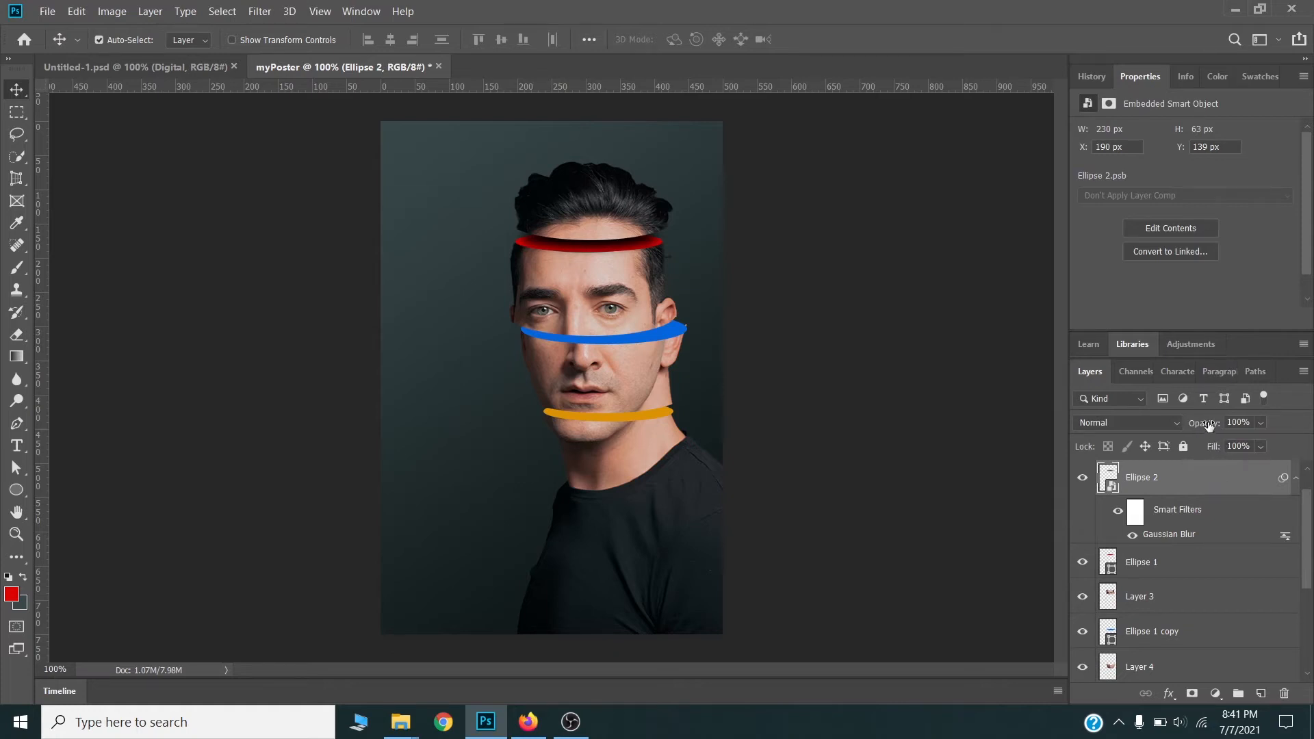
Lower the blurred forehead shadow's opacity to 74% and scale it up proportionally to 105%.
{"action": "left_click_drag", "start_coordinate": [1208, 425], "coordinate": [1189, 427]}
{"action": "left_click_drag", "start_coordinate": [625, 257], "coordinate": [687, 273]}
{"action": "left_click", "coordinate": [694, 298]}
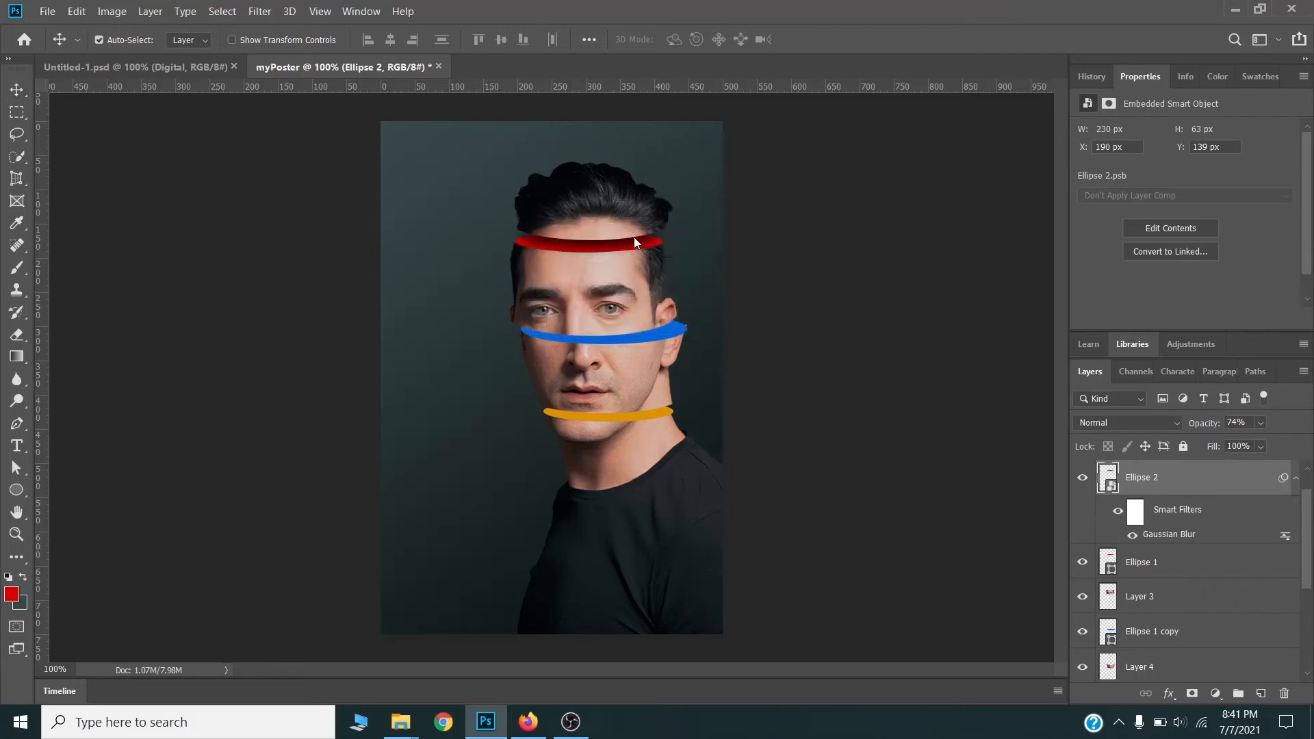
{"action": "left_click_drag", "start_coordinate": [658, 236], "coordinate": [665, 237]}
{"action": "key", "text": "Return"}
Copy the forehead shadow onto the blue ellipse and scale the copy to 124%.
{"action": "left_click_drag", "start_coordinate": [618, 248], "coordinate": [611, 341]}
{"action": "key", "text": "ctrl+t"}
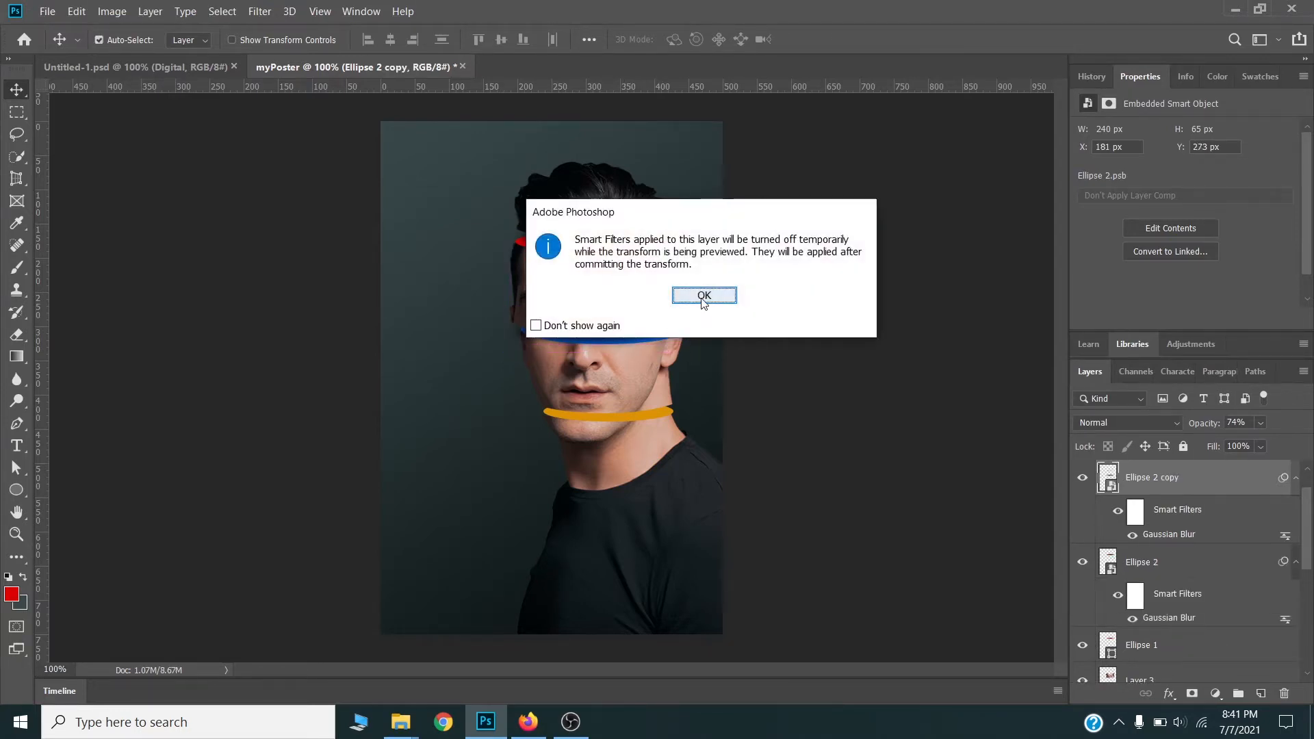
{"action": "left_click", "coordinate": [704, 296]}
{"action": "left_click_drag", "start_coordinate": [667, 329], "coordinate": [684, 329]}
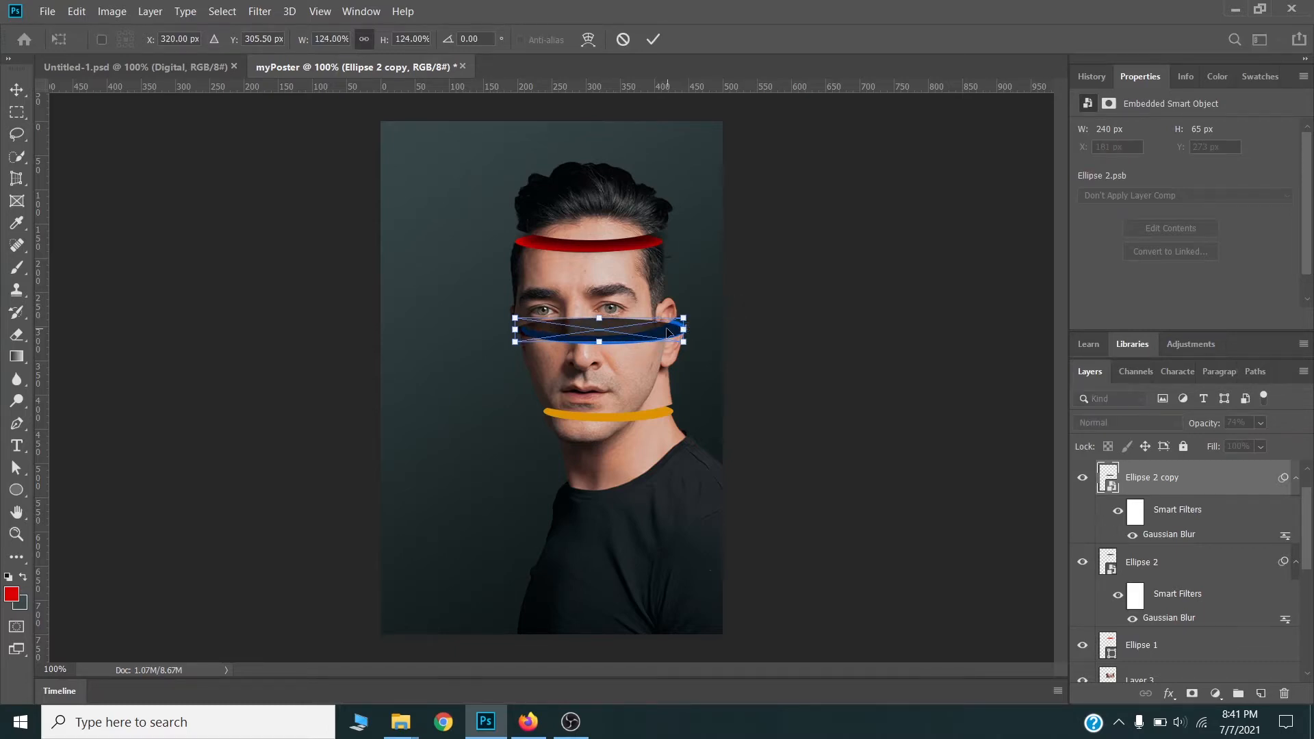
{"action": "key", "text": "Return"}
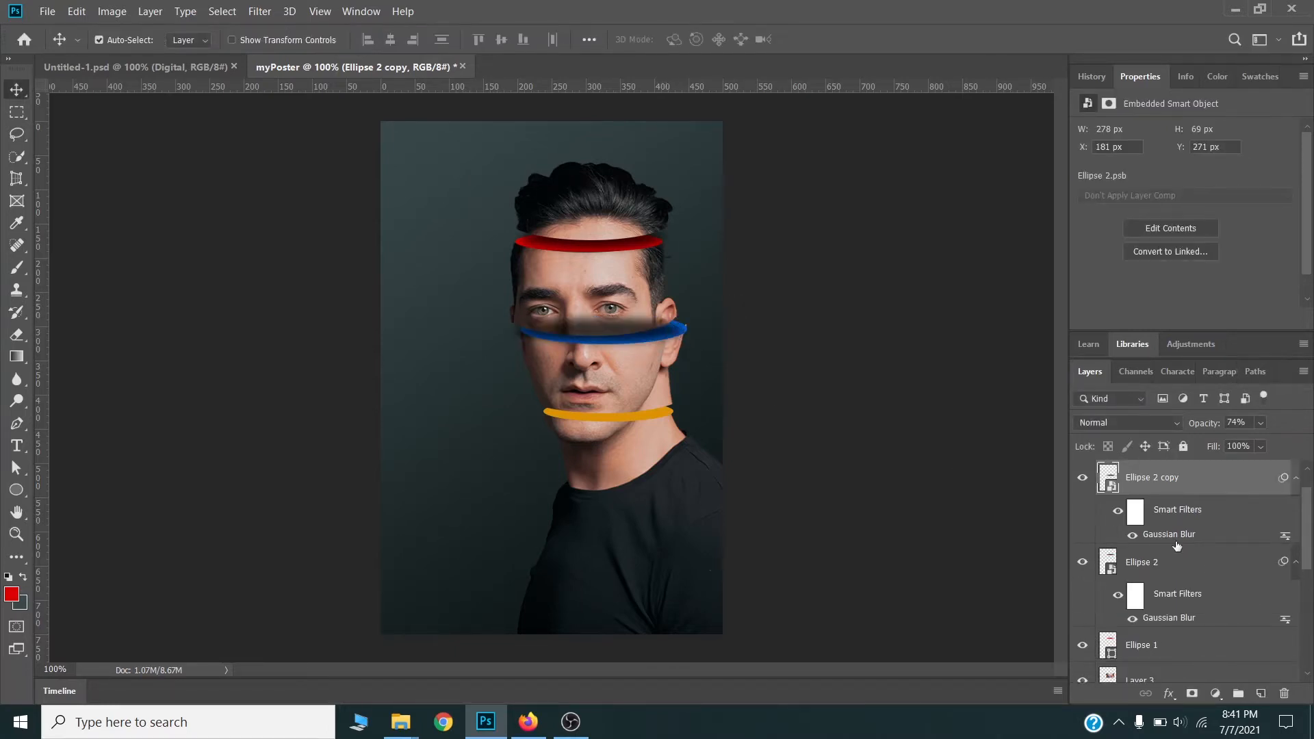
Move the copied shadow's layer beneath Layer 3, the eye slice, directly above the blue ellipse.
{"action": "left_click_drag", "start_coordinate": [1166, 493], "coordinate": [1170, 657]}
{"action": "scroll", "coordinate": [1191, 589], "scroll_direction": "down", "scroll_amount": 2}
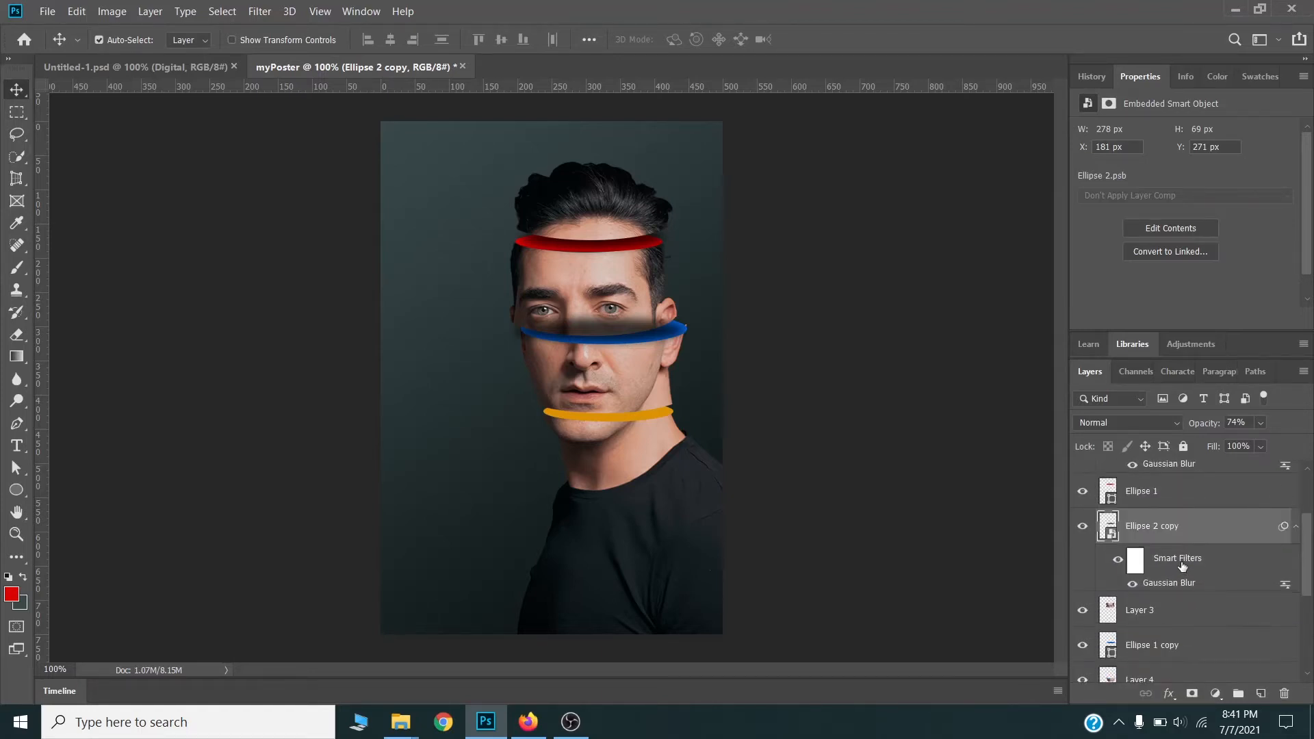
{"action": "left_click_drag", "start_coordinate": [1166, 528], "coordinate": [1165, 628]}
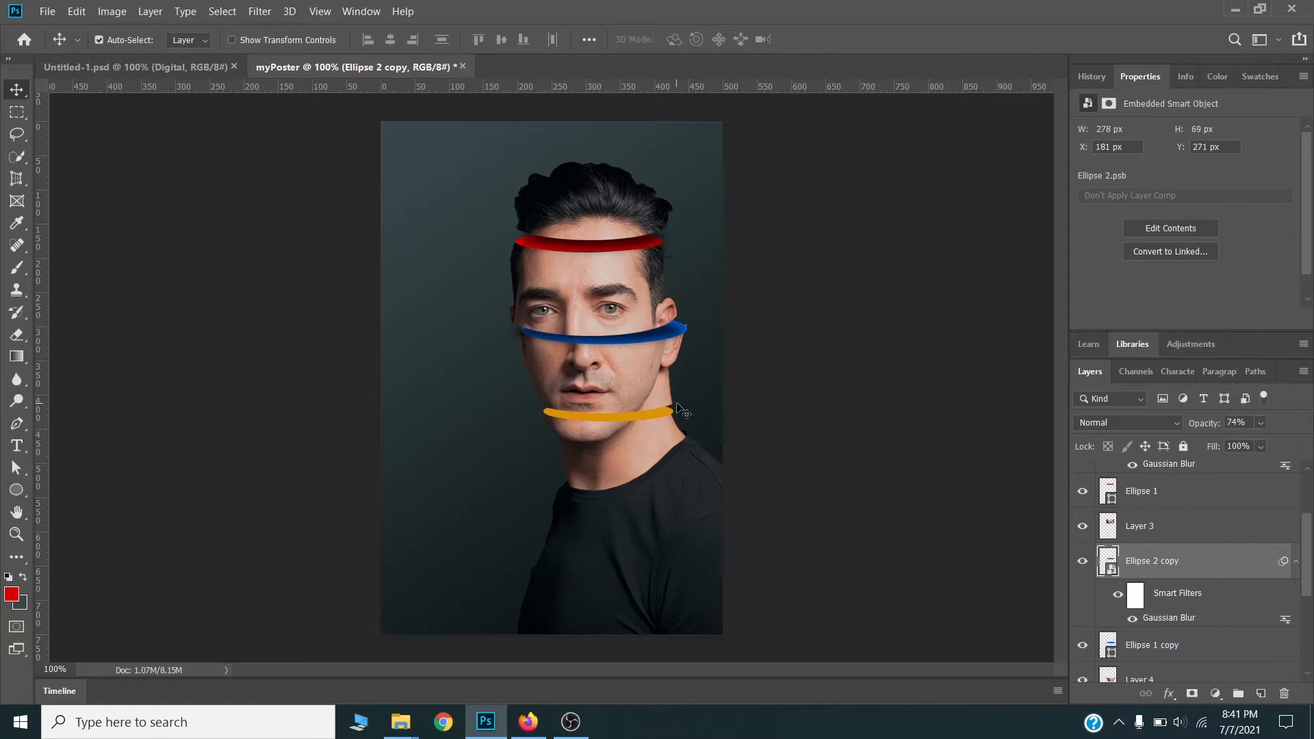
Enlarge the blue ellipse's shadow to a total width of 295 px and shift it slightly toward the ear.
{"action": "key", "text": "ctrl+t"}
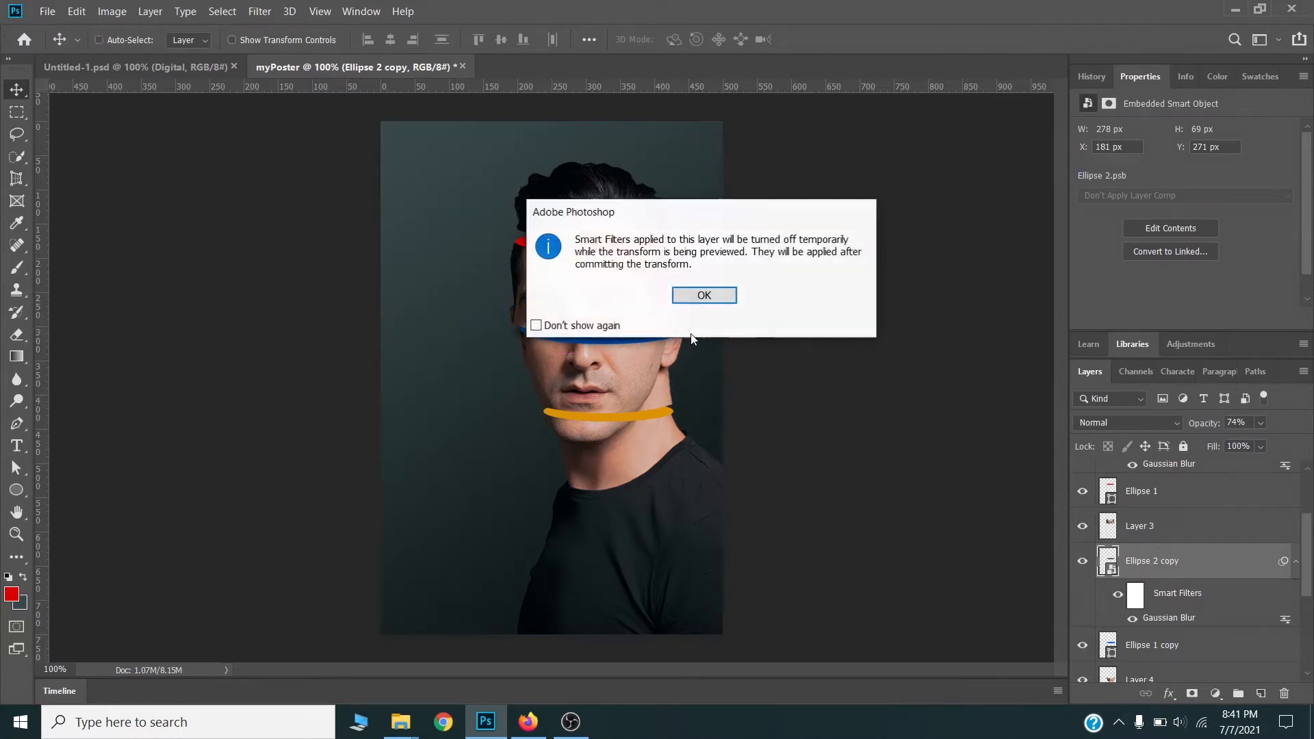
{"action": "key", "text": "Return"}
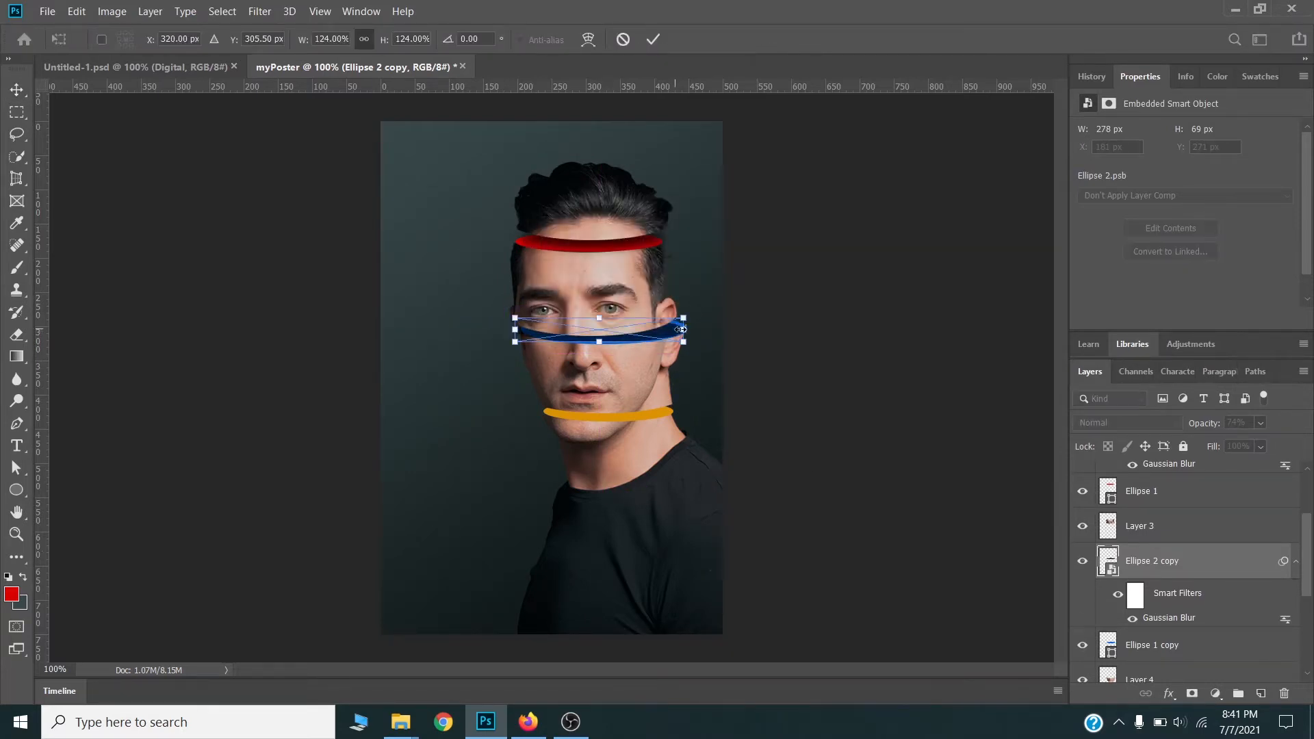
{"action": "left_click_drag", "start_coordinate": [687, 330], "coordinate": [694, 330]}
{"action": "key", "text": "Return"}
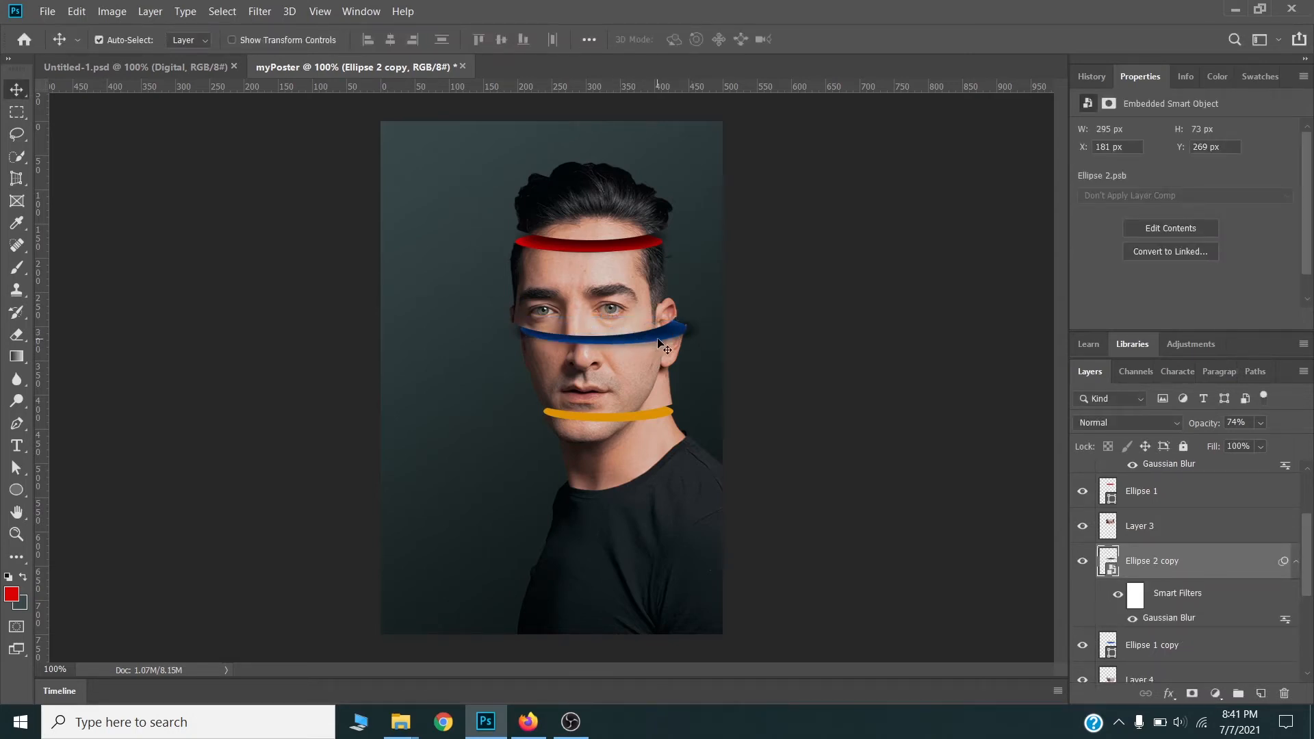
{"action": "left_click_drag", "start_coordinate": [658, 338], "coordinate": [673, 349]}
Add a layer mask to the blue ellipse's shadow and fade out its ear-side end with a black-to-white gradient.
{"action": "left_click", "coordinate": [1192, 694]}
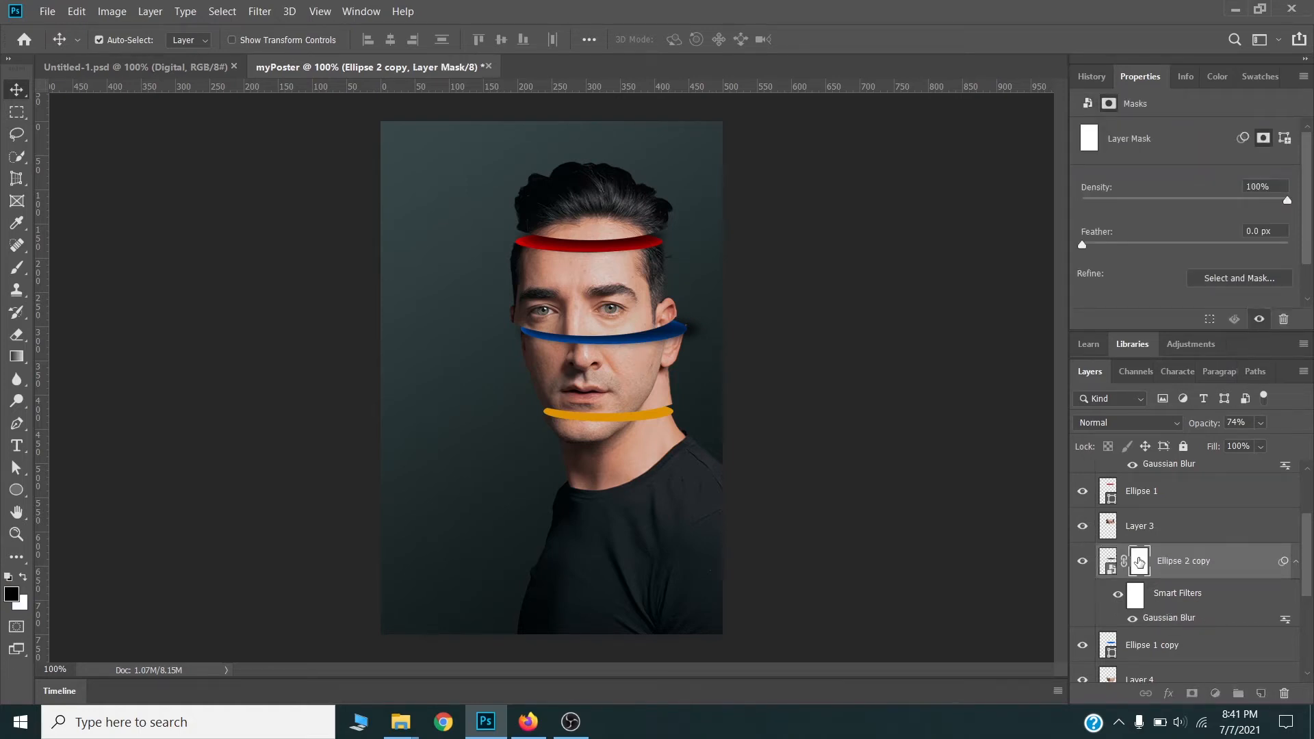
{"action": "left_click", "coordinate": [17, 356]}
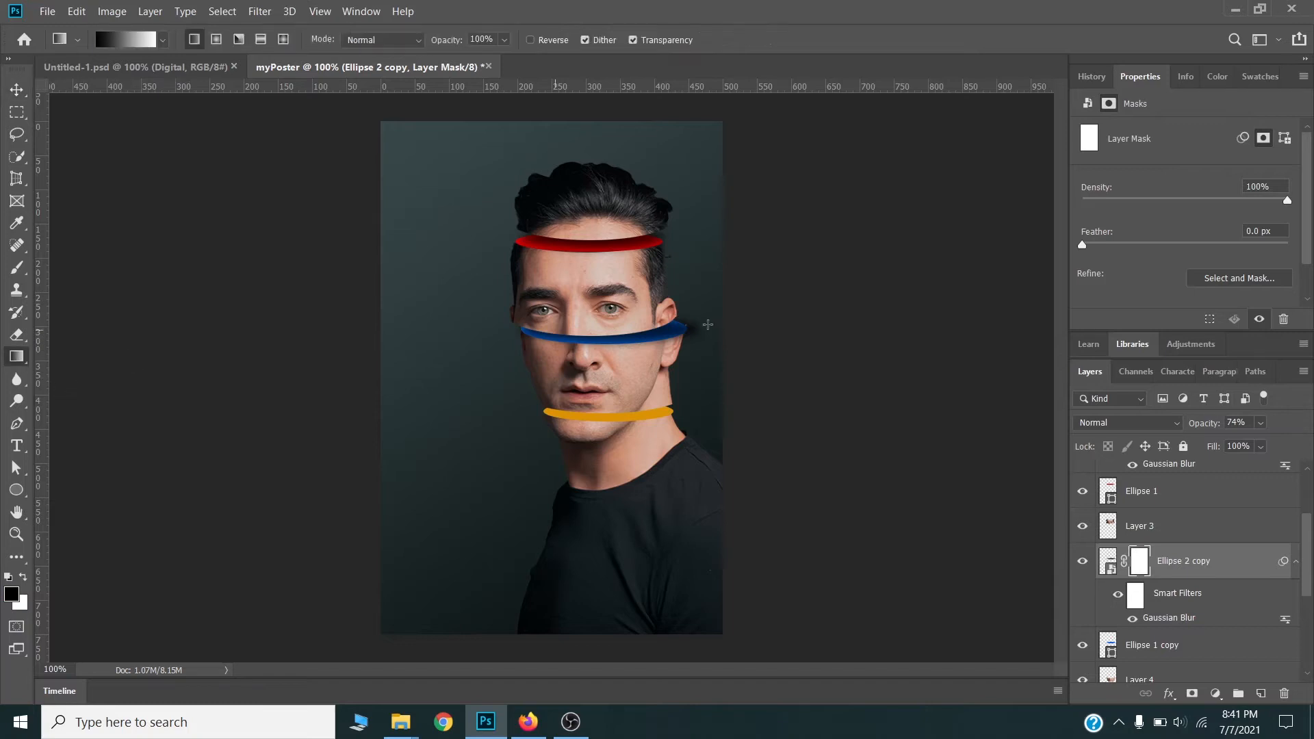
{"action": "mouse_move", "coordinate": [533, 329]}
{"action": "left_mouse_down"}
{"action": "mouse_move", "coordinate": [697, 338]}
{"action": "mouse_move", "coordinate": [548, 330]}
{"action": "left_mouse_up"}
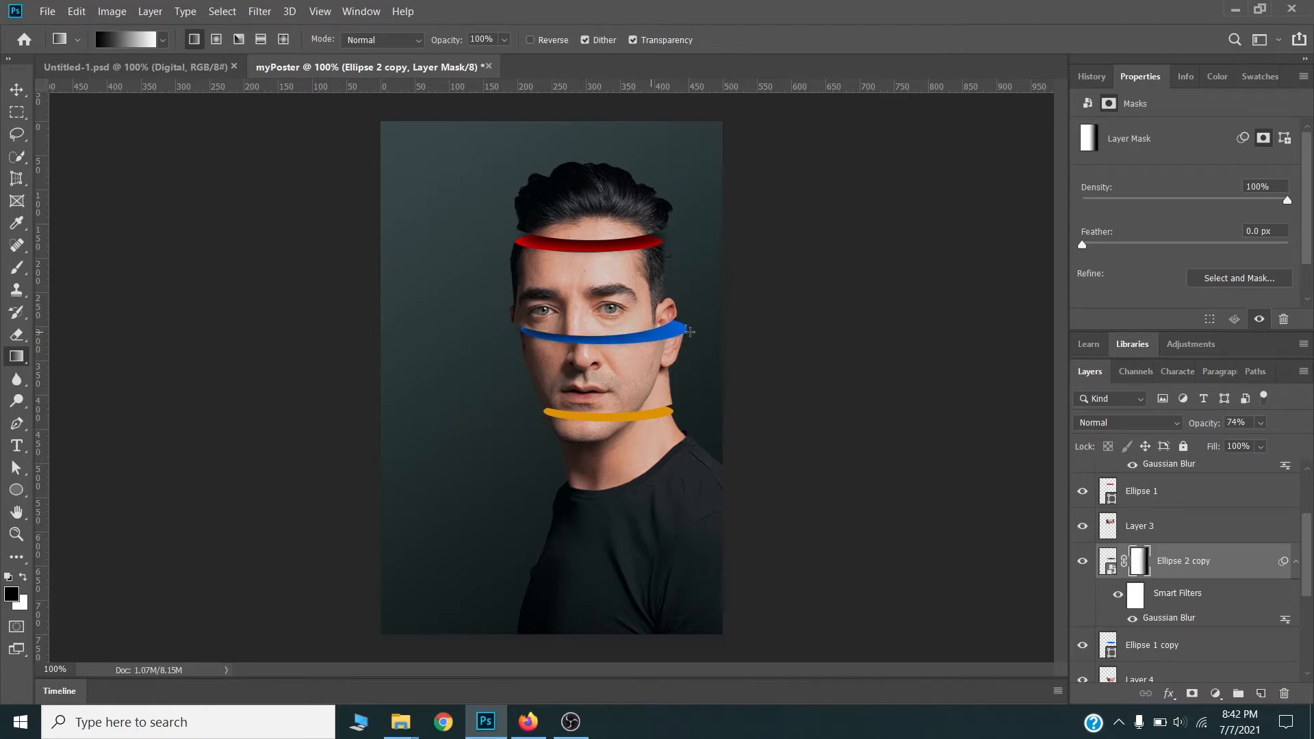
{"action": "left_click_drag", "start_coordinate": [709, 331], "coordinate": [708, 327]}
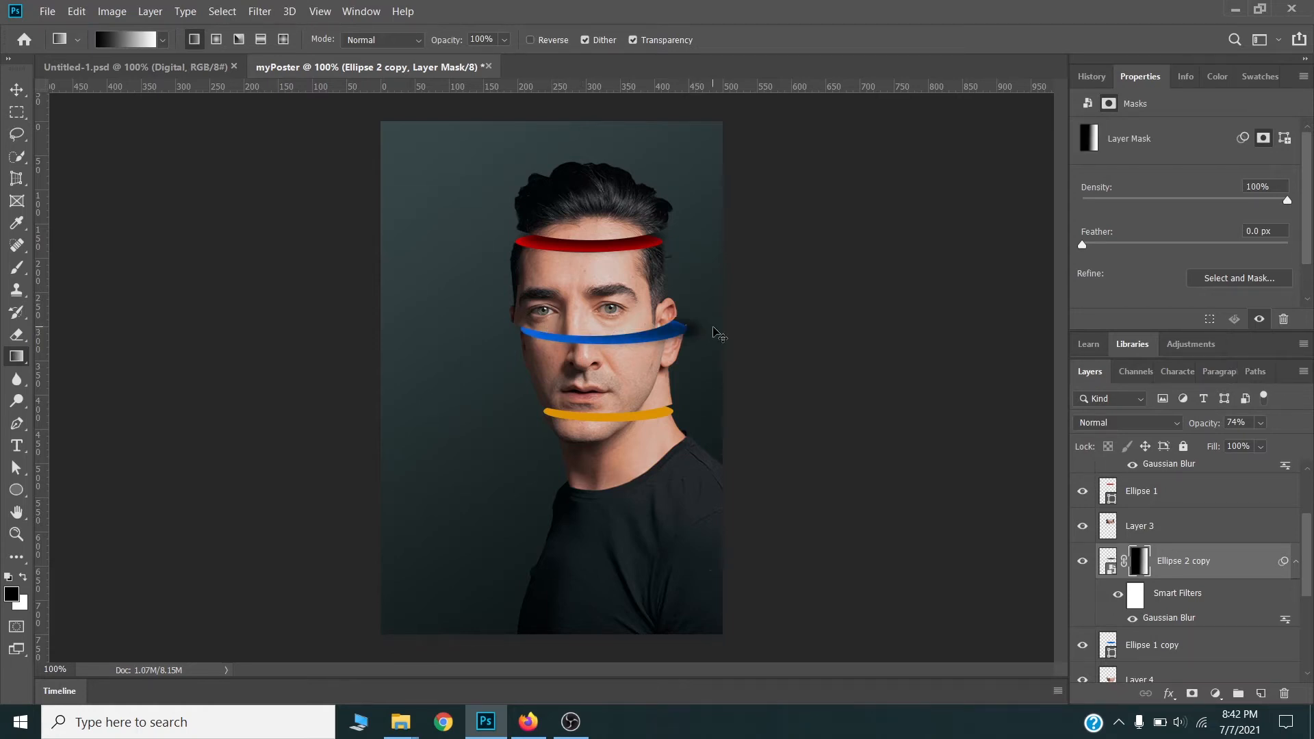
{"action": "key", "text": "ctrl+z"}
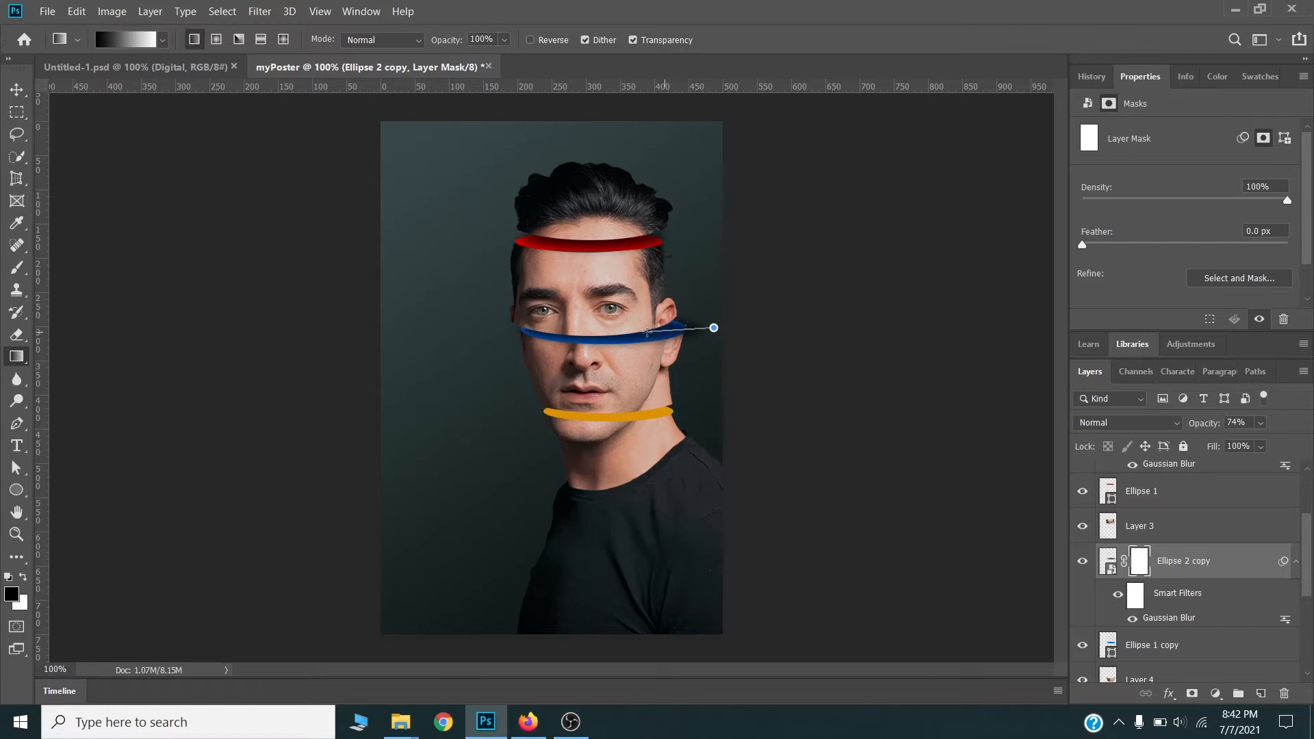
{"action": "left_click_drag", "start_coordinate": [647, 332], "coordinate": [639, 329]}
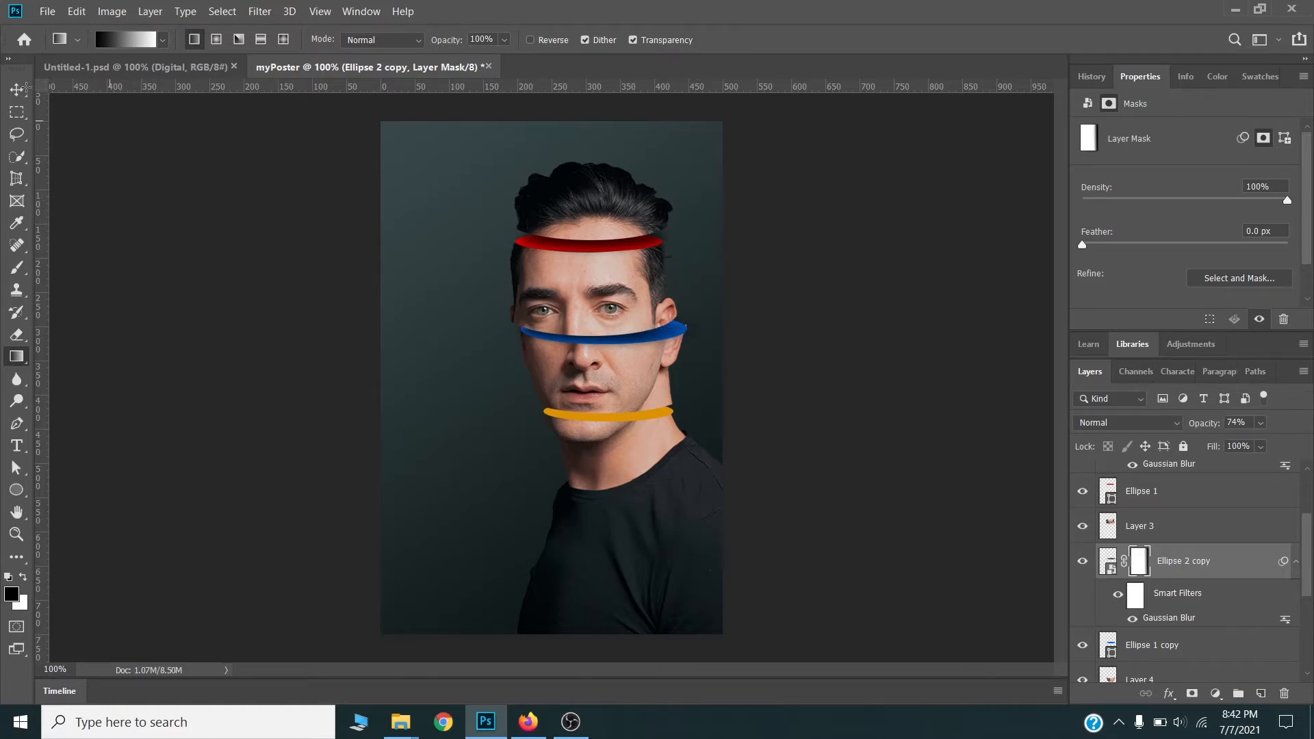
Copy the forehead shadow onto the orange ellipse and scale the copy to 97.5%.
{"action": "left_click", "coordinate": [18, 88]}
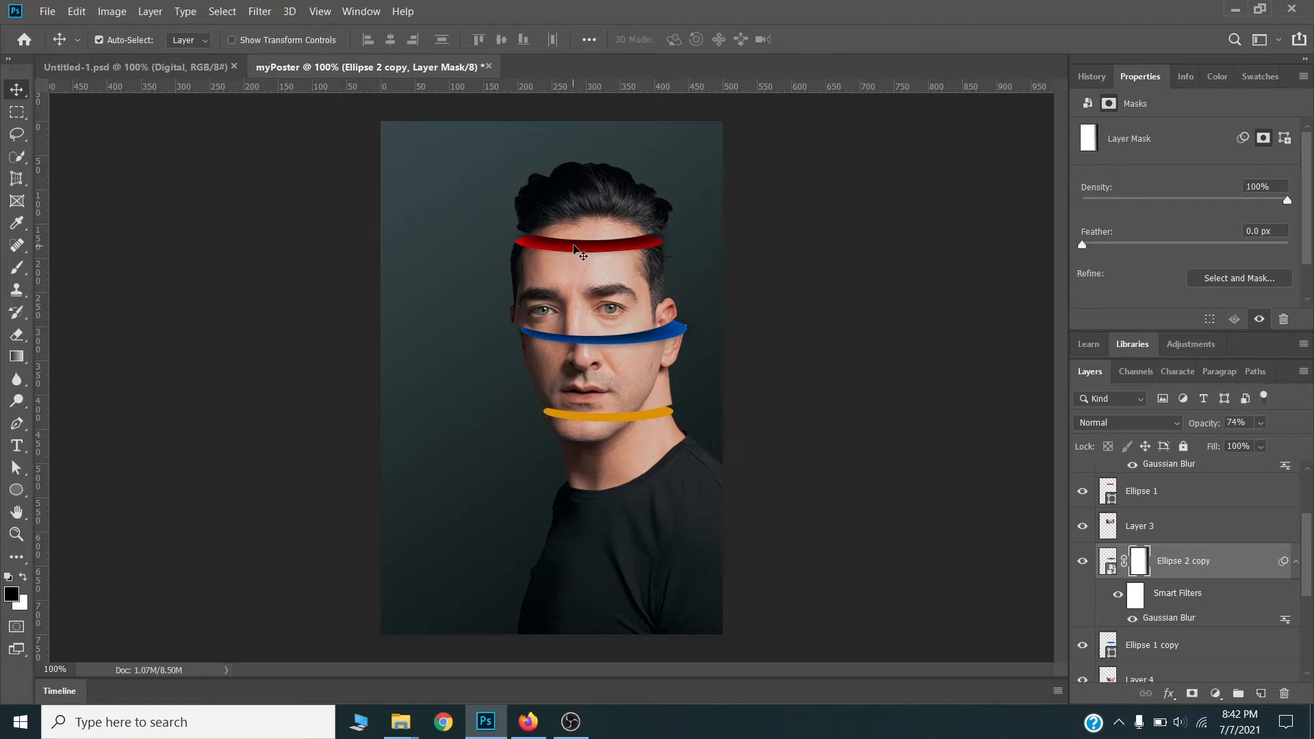
{"action": "left_click_drag", "start_coordinate": [575, 248], "coordinate": [606, 425]}
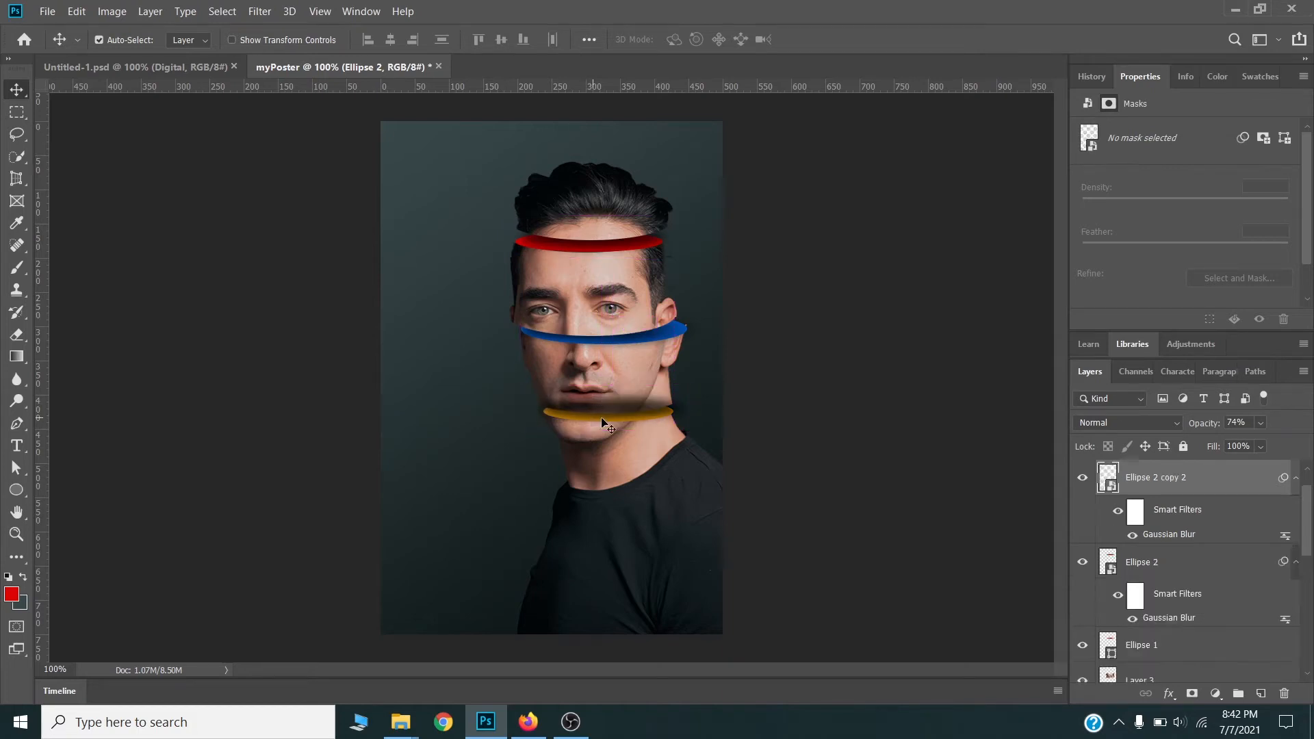
{"action": "key", "text": "ctrl+t"}
{"action": "left_click", "coordinate": [702, 295]}
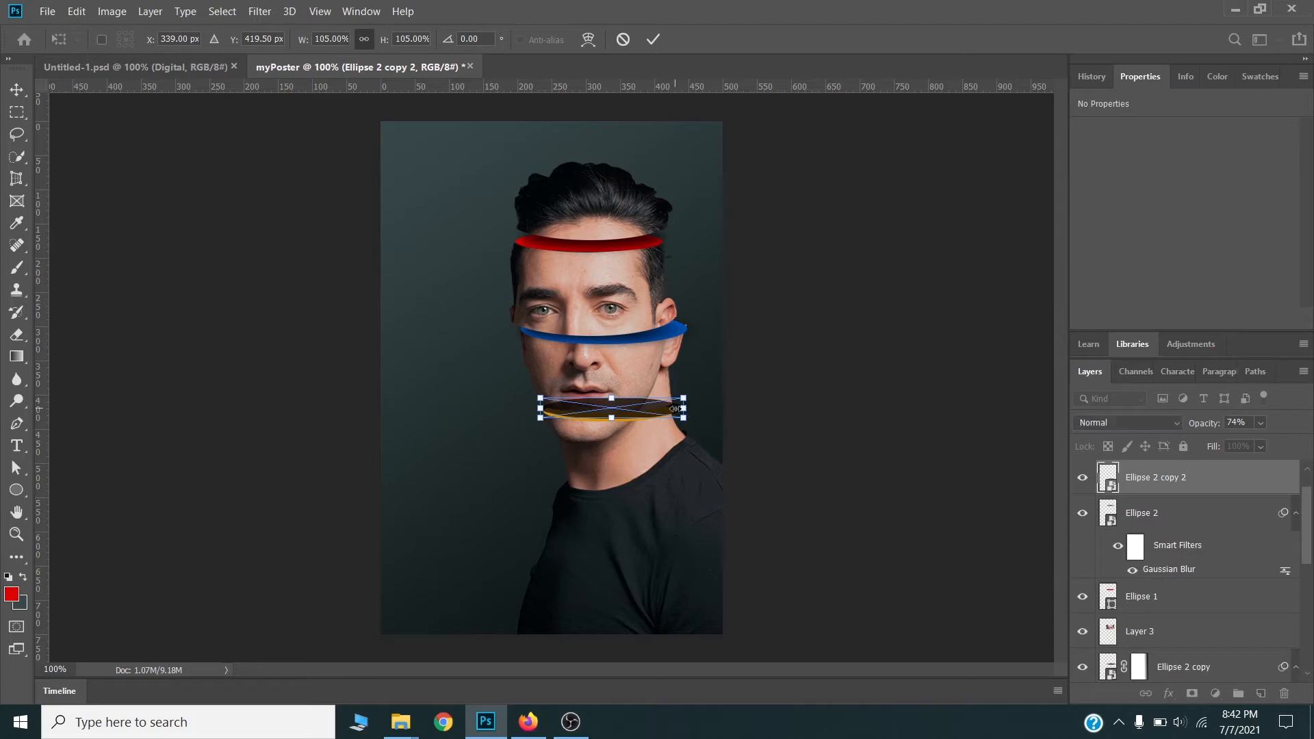
{"action": "left_click_drag", "start_coordinate": [683, 408], "coordinate": [674, 410]}
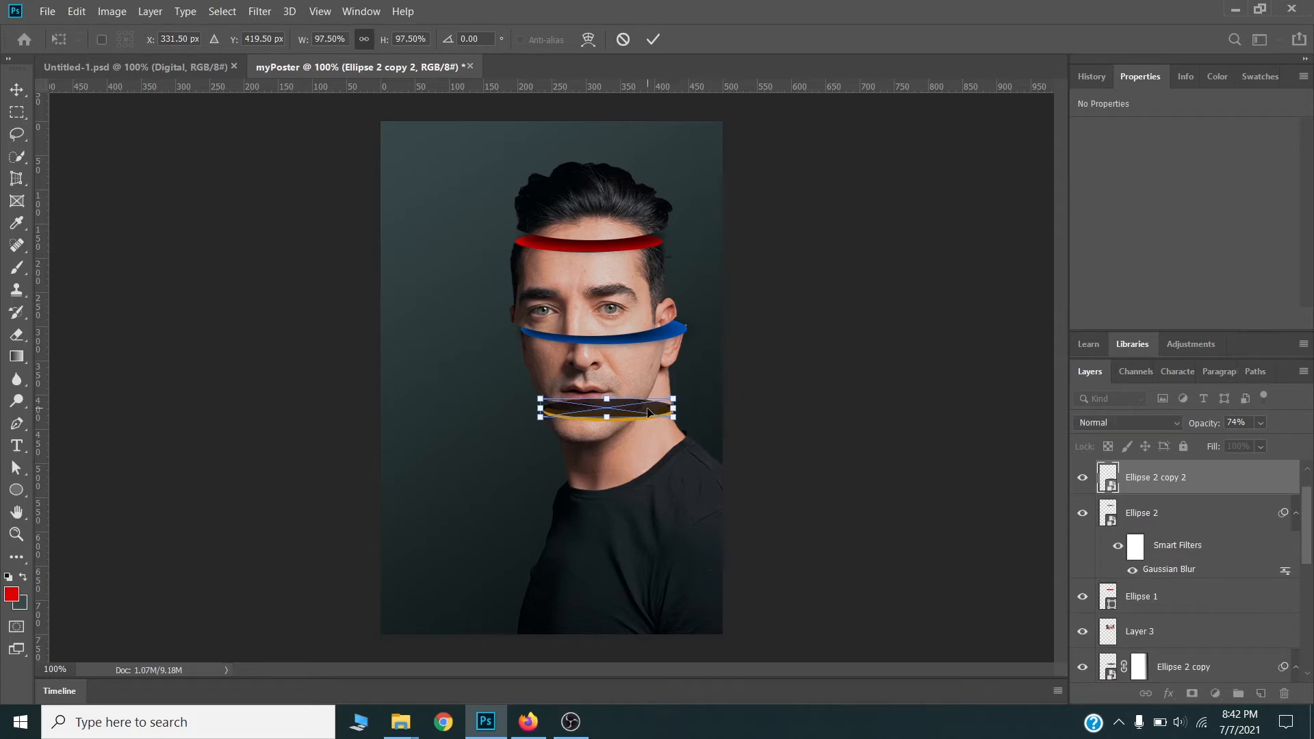
{"action": "key", "text": "Return"}
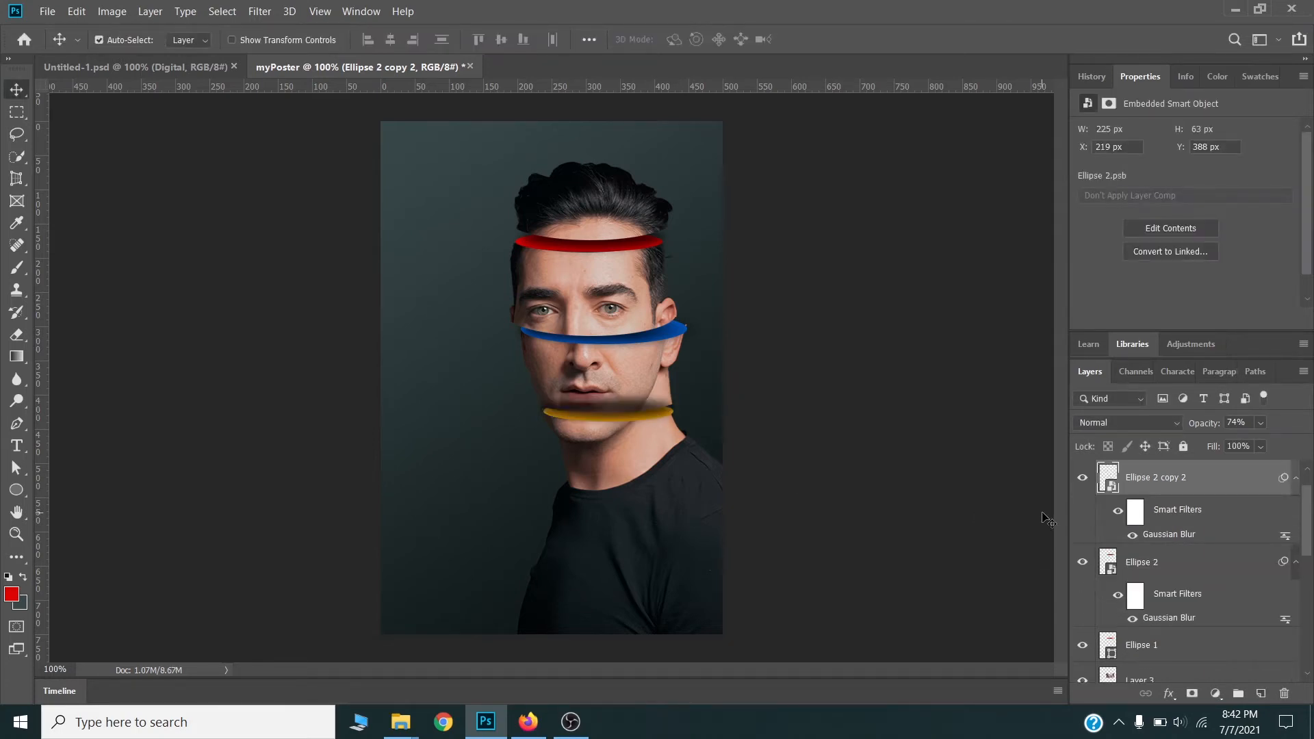
Move the orange ellipse's shadow layer beneath Layer 4, the mouth slice, directly above Ellipse 1 copy 2.
{"action": "left_click_drag", "start_coordinate": [1190, 491], "coordinate": [1174, 660]}
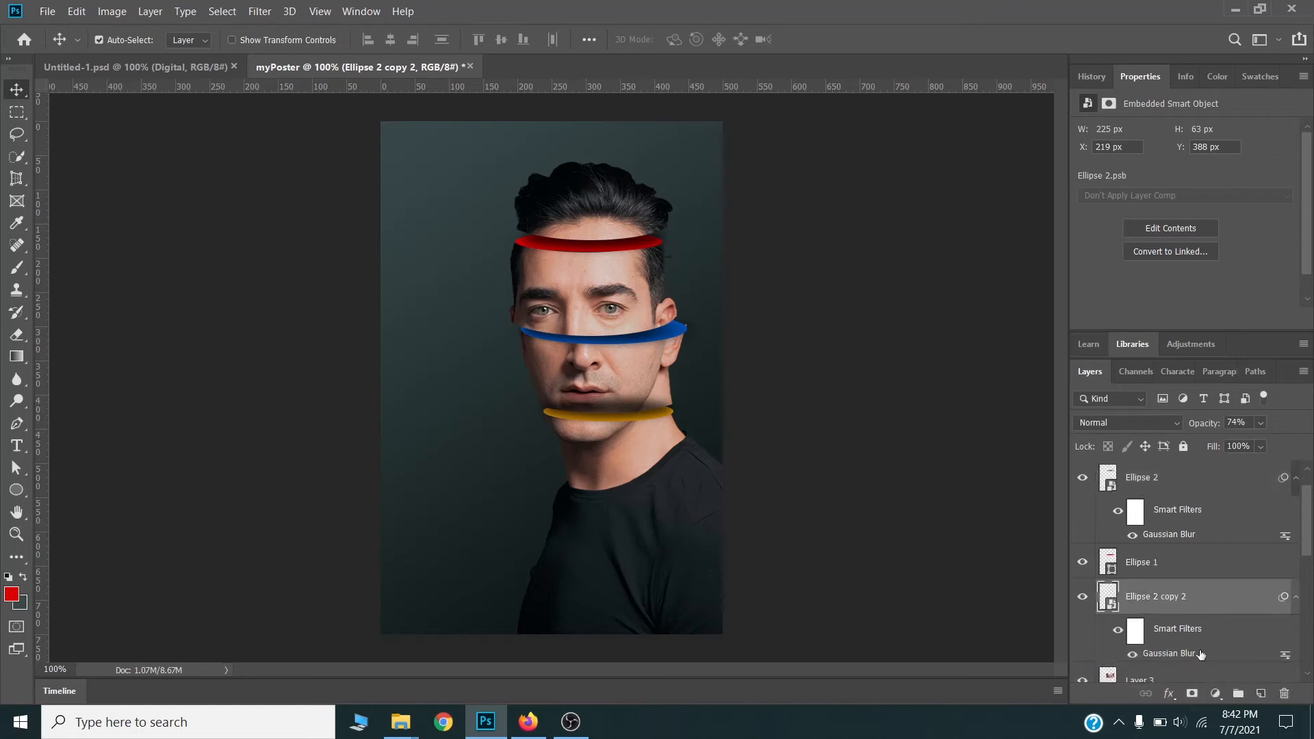
{"action": "scroll", "coordinate": [1199, 636], "scroll_direction": "down", "scroll_amount": 2}
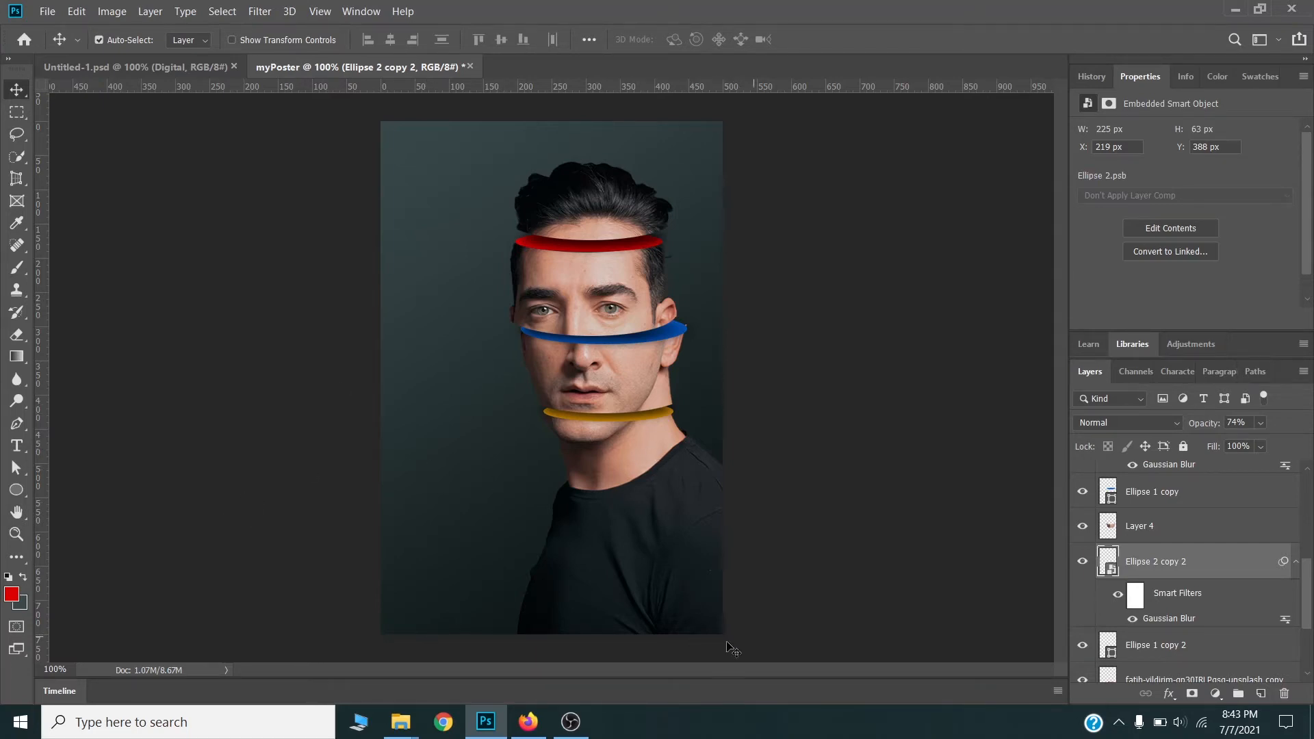
Scale all portrait slices, ellipses and shadows down slightly together toward the poster's lower-right corner, leaving out the Layer 1 background.
{"action": "left_click_drag", "start_coordinate": [730, 642], "coordinate": [513, 164]}
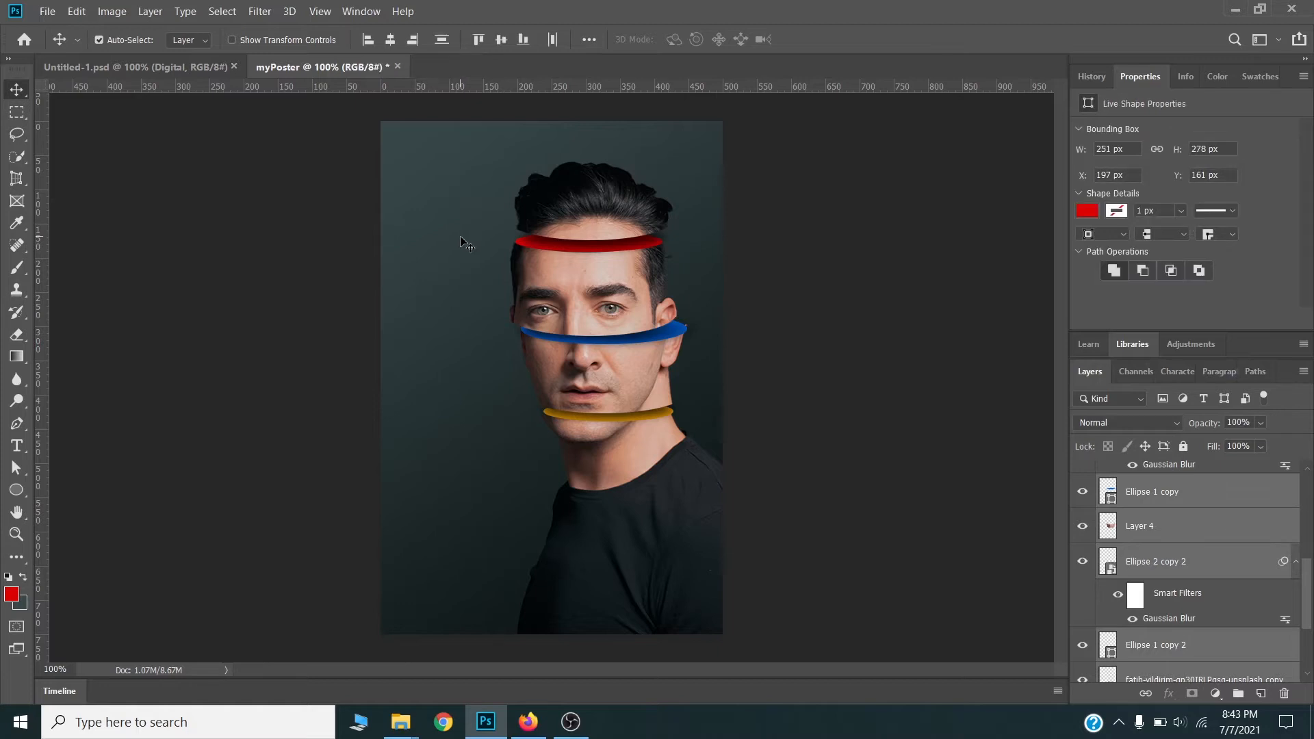
{"action": "scroll", "coordinate": [1204, 535], "scroll_direction": "down", "scroll_amount": 3}
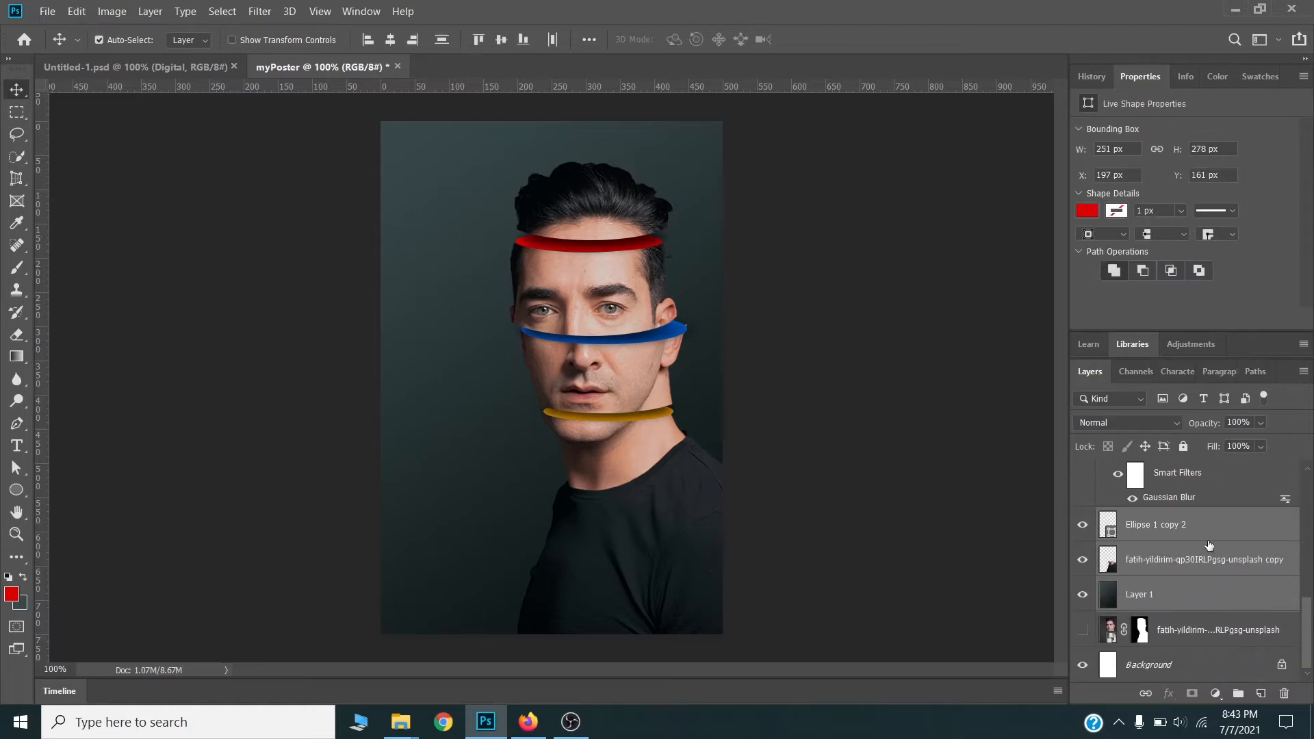
{"action": "left_click", "coordinate": [1214, 611], "text": "ctrl"}
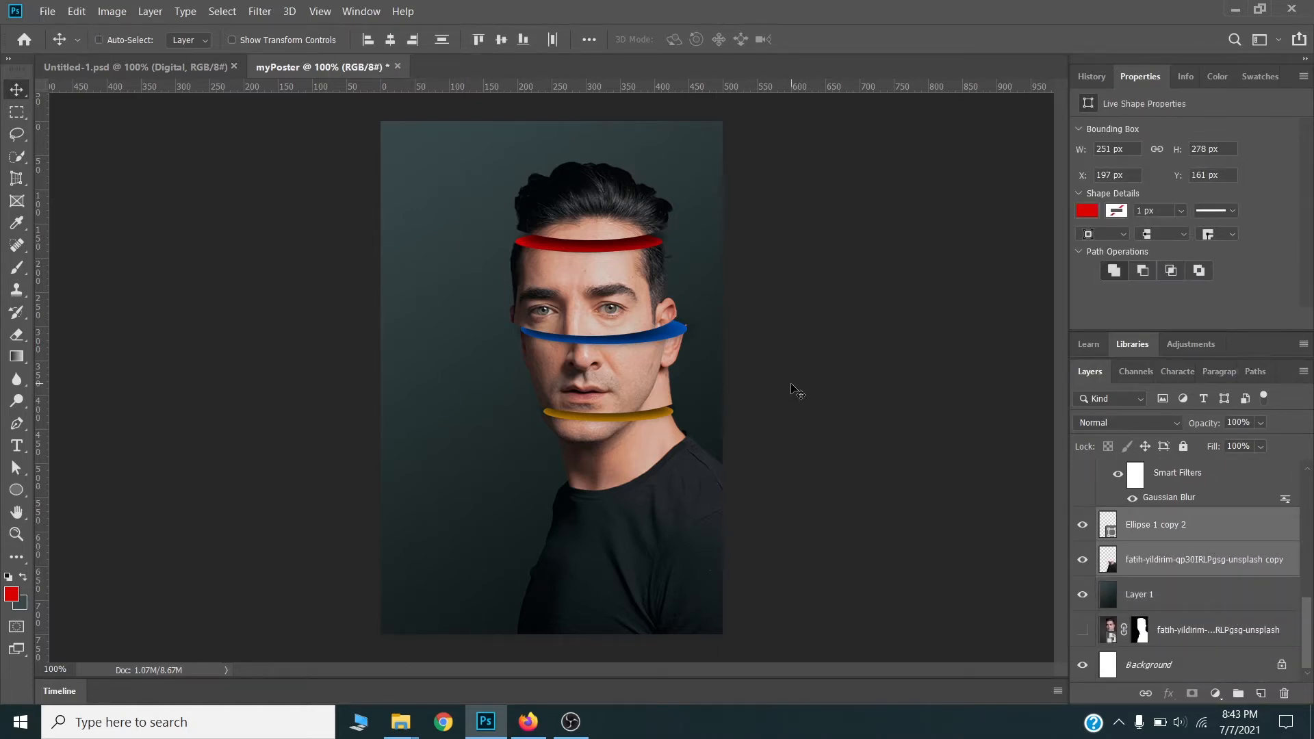
{"action": "key", "text": "ctrl+t"}
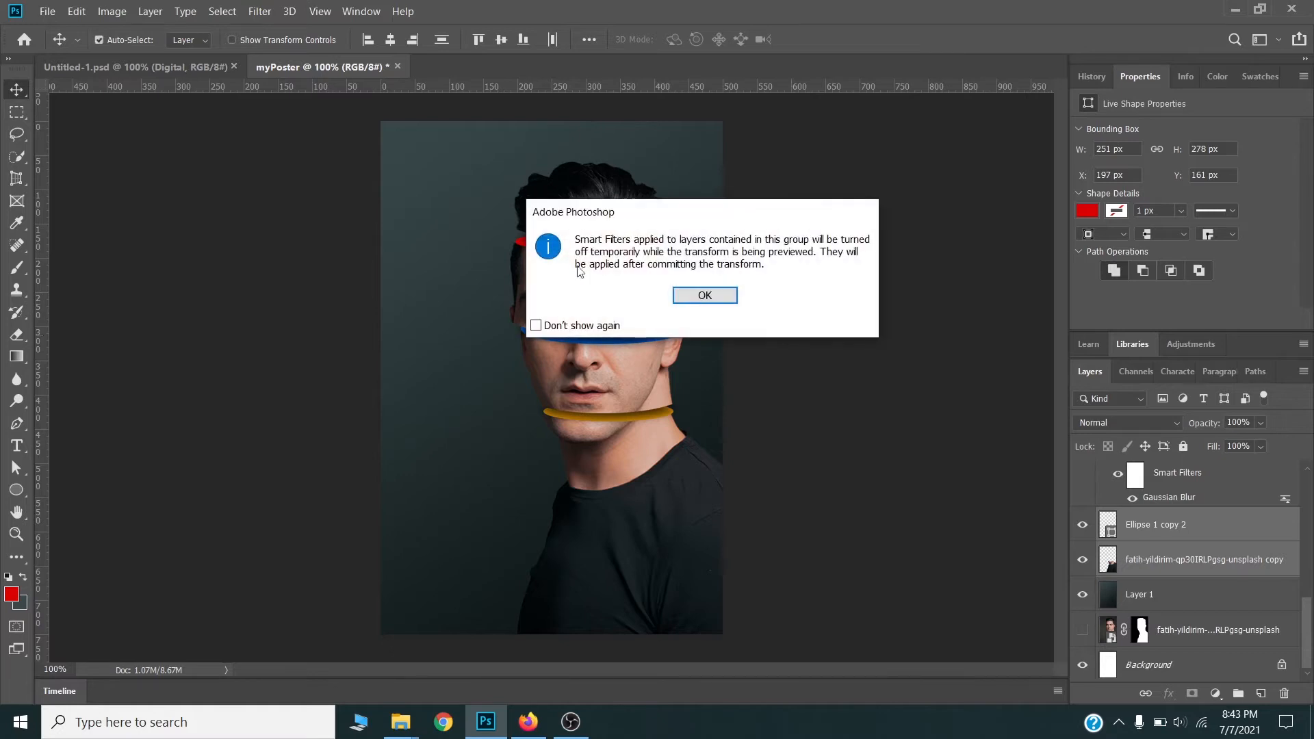
{"action": "left_click", "coordinate": [683, 301]}
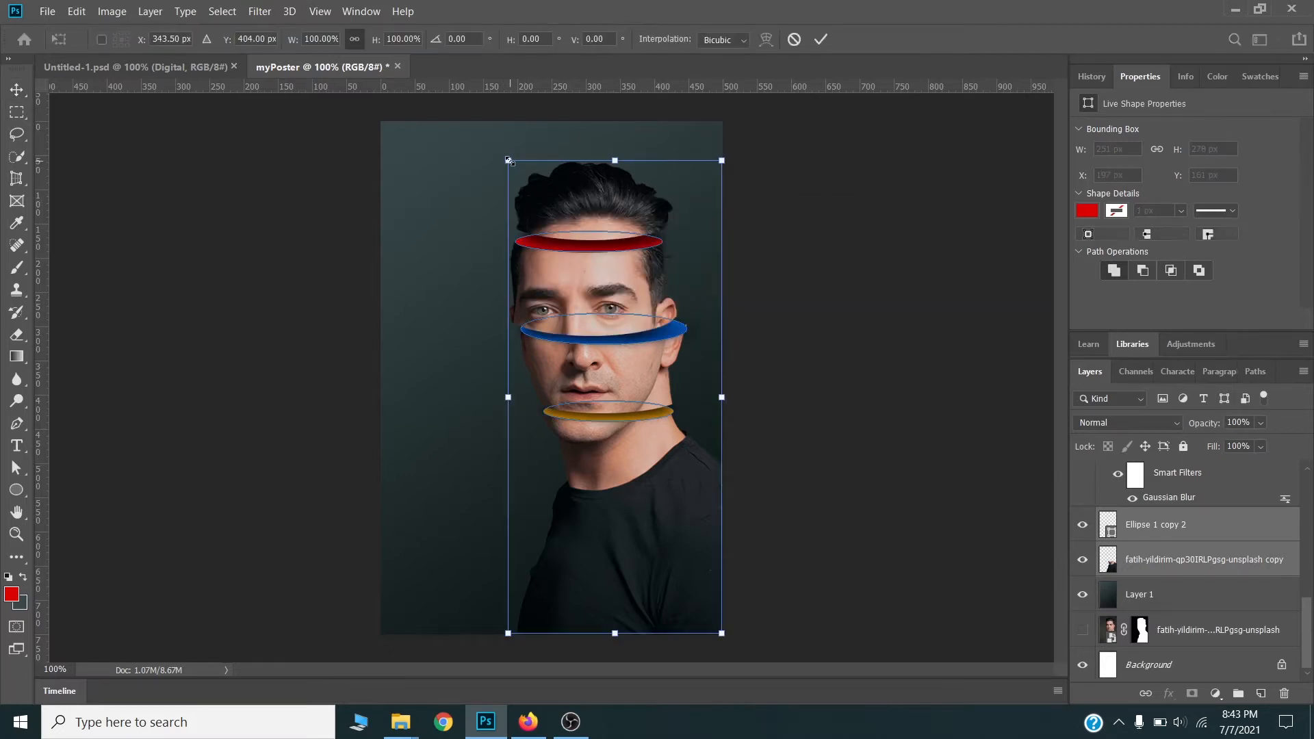
{"action": "left_click_drag", "start_coordinate": [511, 166], "coordinate": [515, 170]}
{"action": "key", "text": "Return"}
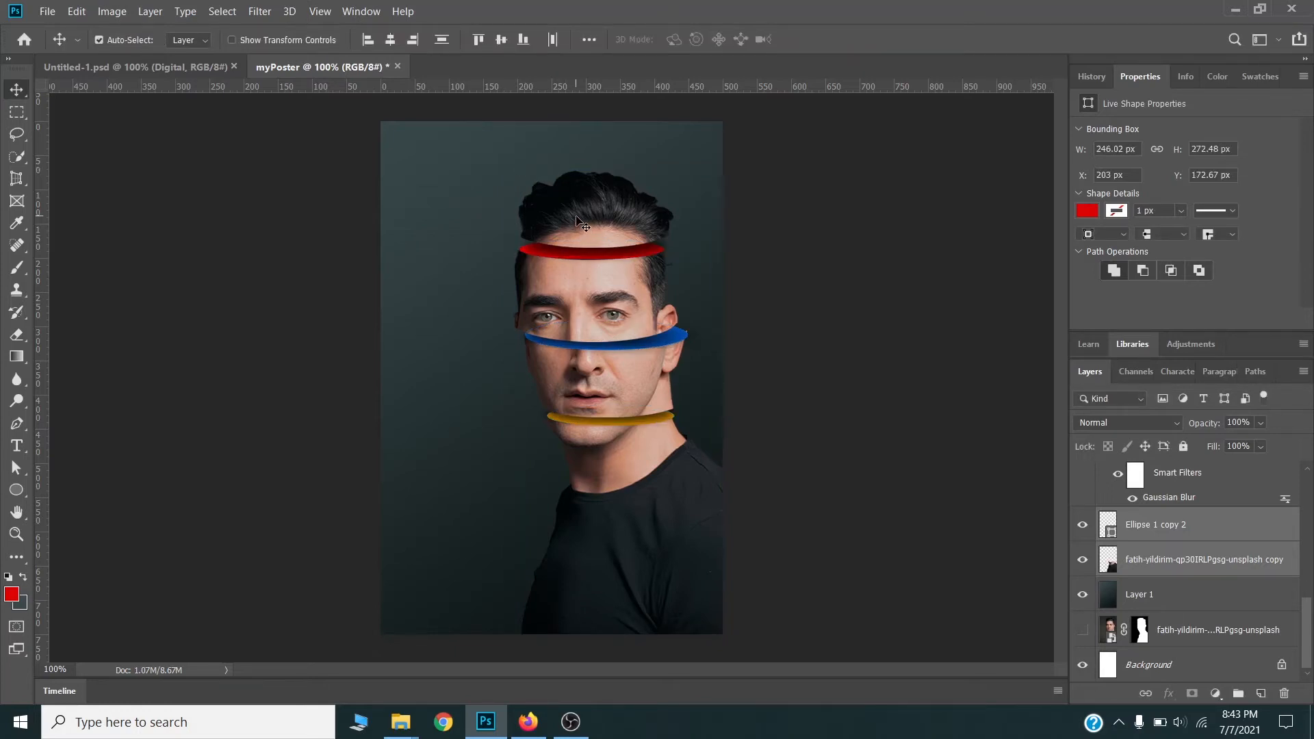
Shift the hair slice, Layer 2, together with its Ellipse 2 shadow slightly upward from the red ellipse.
{"action": "left_click", "coordinate": [633, 226]}
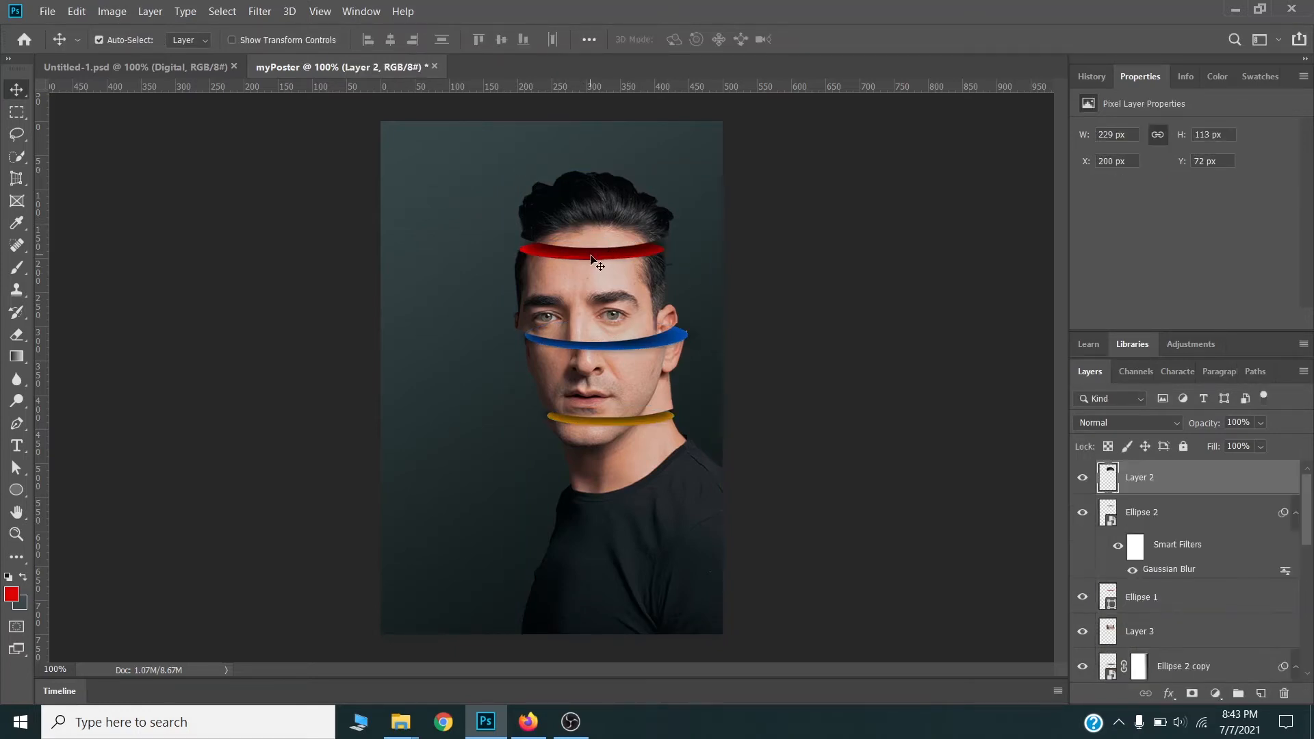
{"action": "left_click", "coordinate": [593, 260], "text": "shift"}
{"action": "left_click_drag", "start_coordinate": [593, 260], "coordinate": [586, 253]}
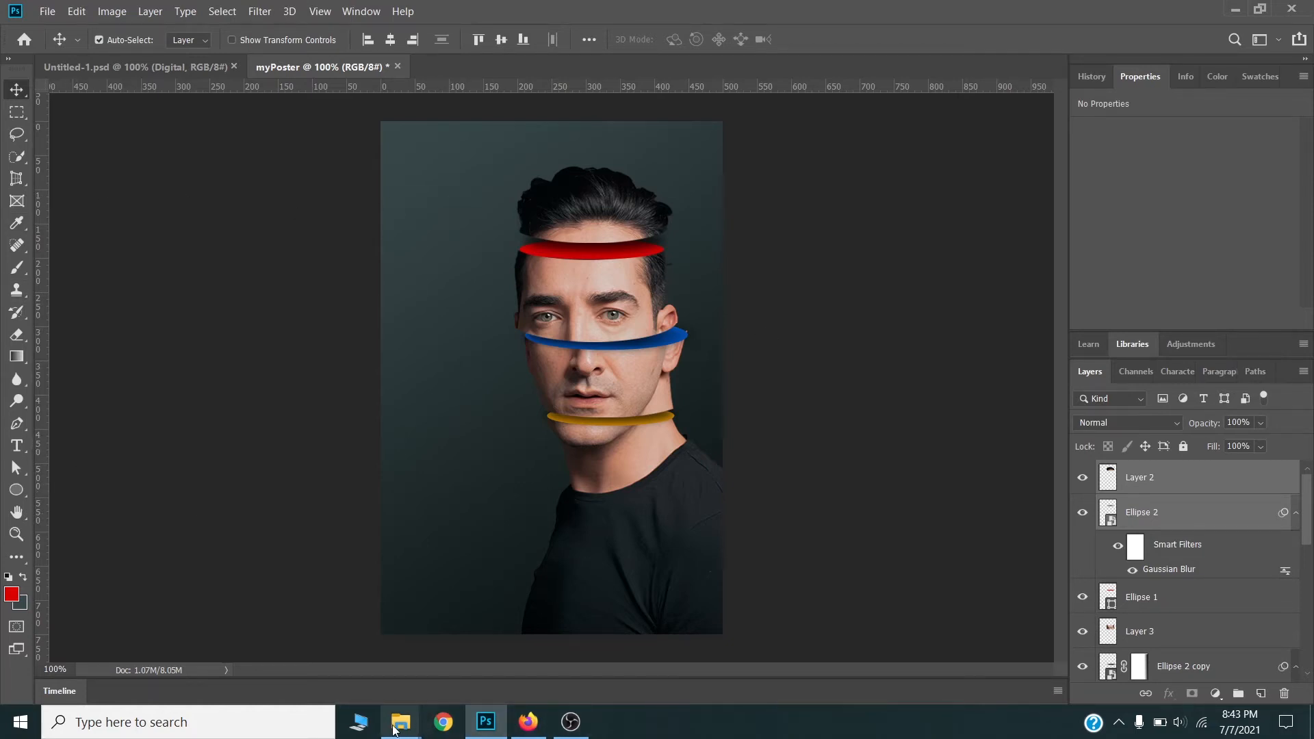
Place the purple DJ mixer photo from the Poster Design folder and enlarge it to about 22.6% so it covers the whole poster.
{"action": "mouse_move", "coordinate": [400, 723]}
{"action": "left_click", "coordinate": [339, 656]}
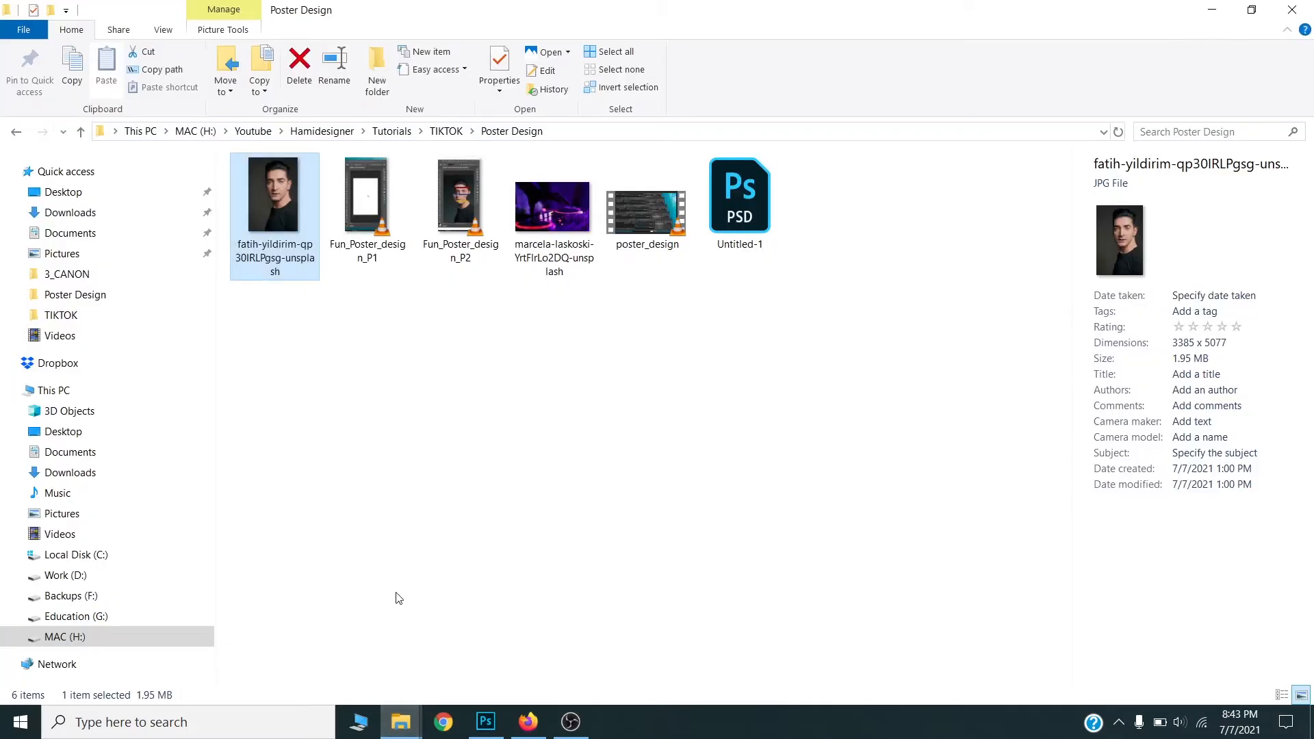
{"action": "left_click_drag", "start_coordinate": [538, 228], "coordinate": [498, 533]}
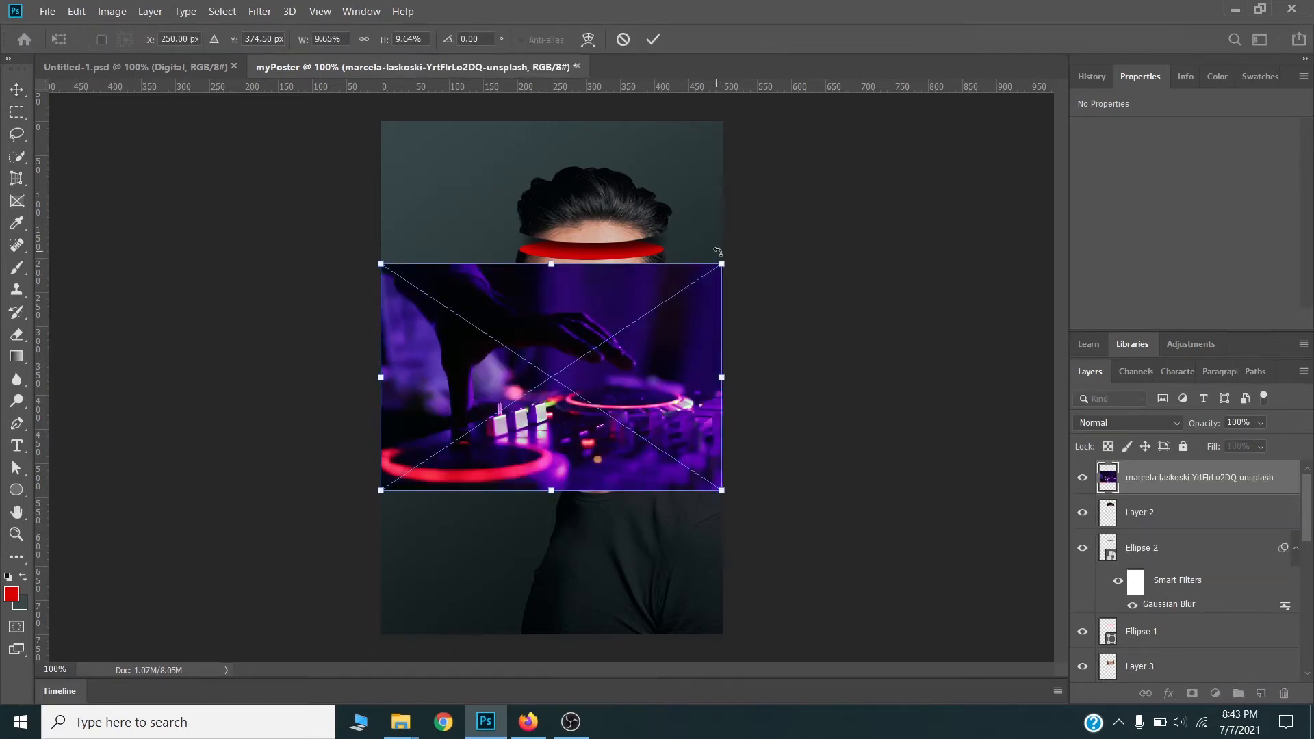
{"action": "left_click_drag", "start_coordinate": [720, 261], "coordinate": [998, 181]}
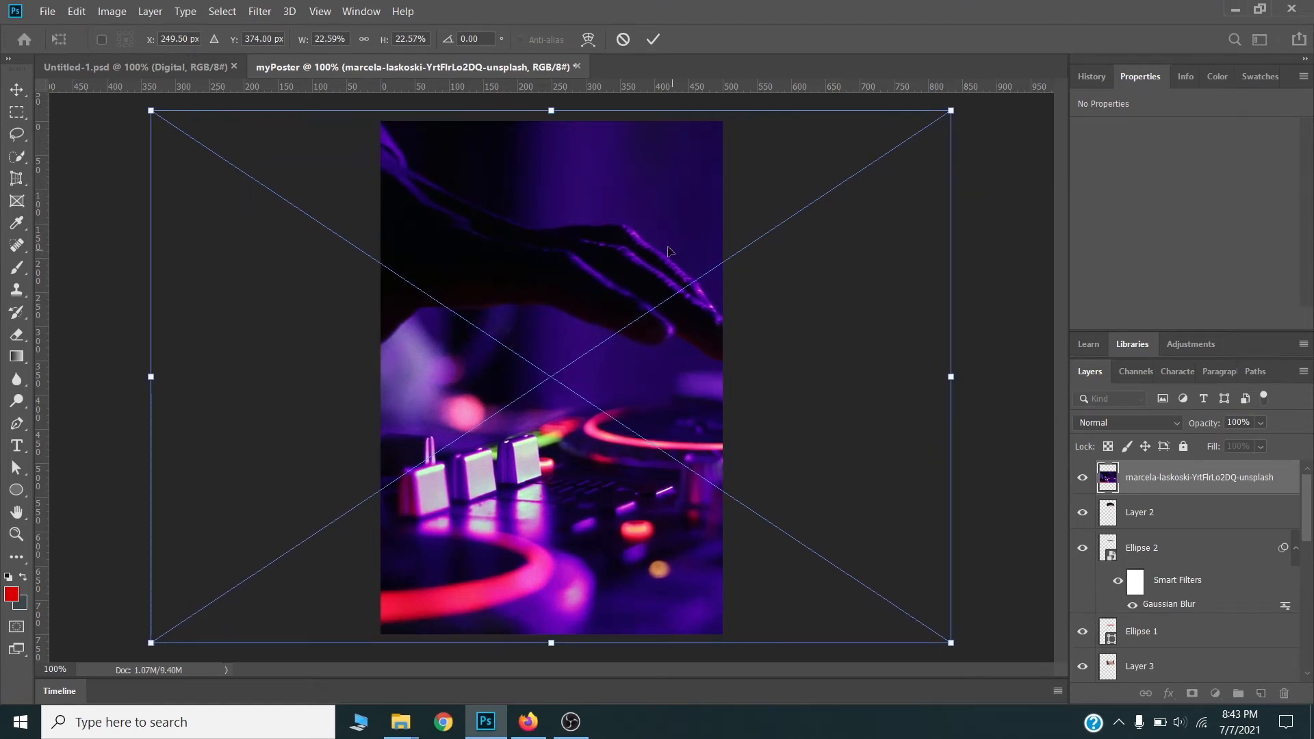
{"action": "key", "text": "Return"}
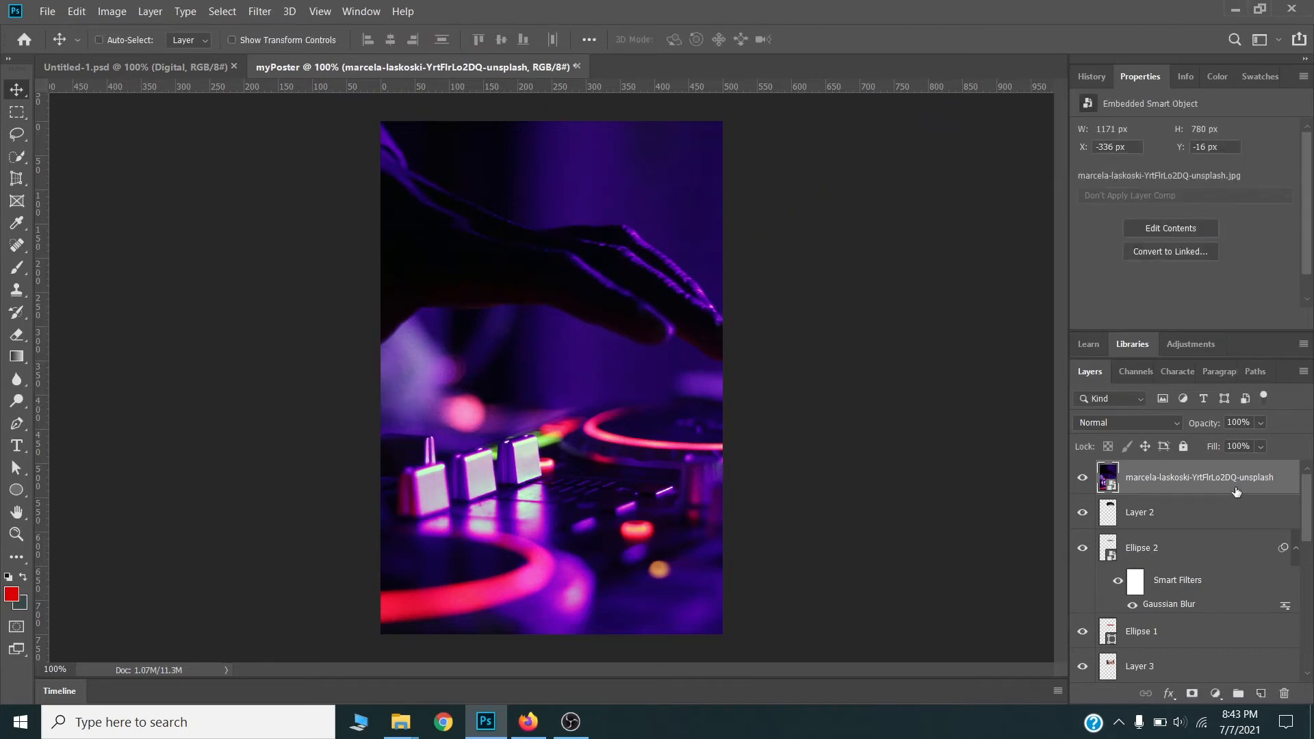
Move the DJ photo layer directly above Layer 1, behind the portrait, and lower its opacity to 20%.
{"action": "key", "text": "ctrl+bracketleft"}
{"action": "key", "text": "ctrl+shift+bracketleft"}
{"action": "key", "text": "ctrl+bracketright"}
{"action": "key", "text": "ctrl+bracketright"}
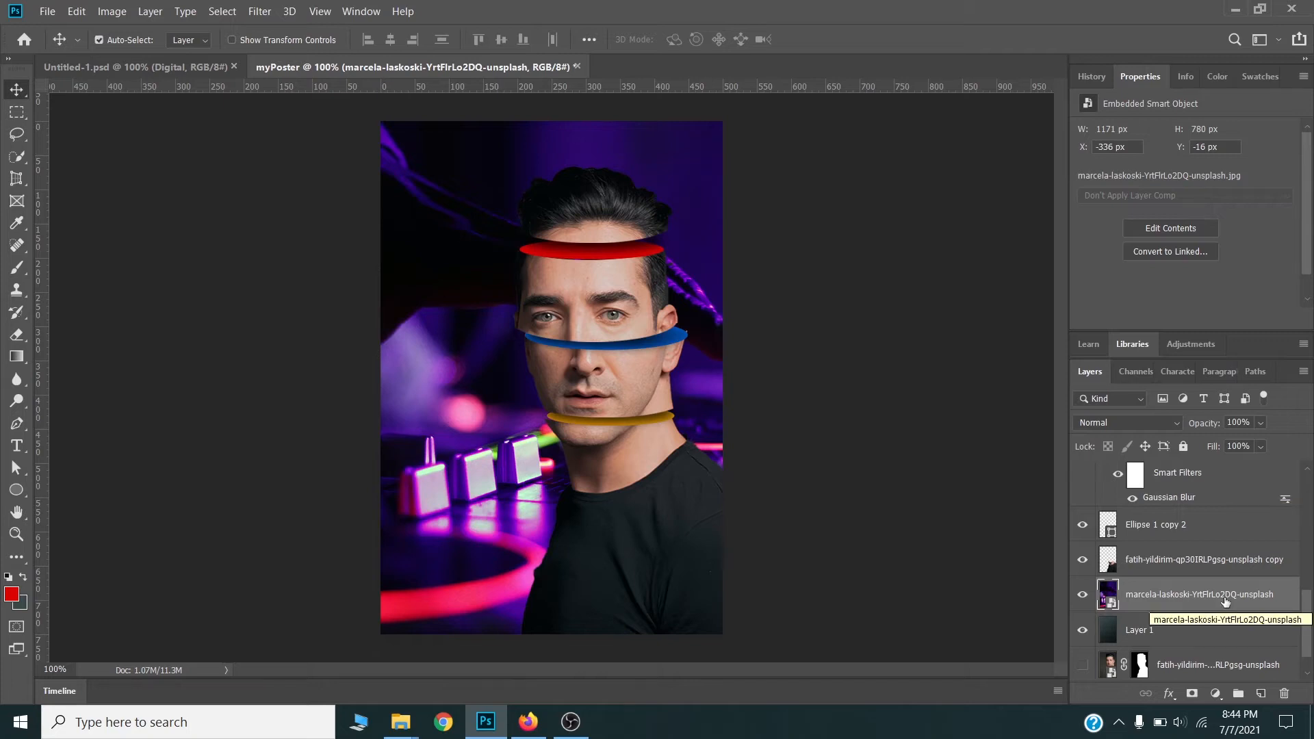
{"action": "key", "text": "3"}
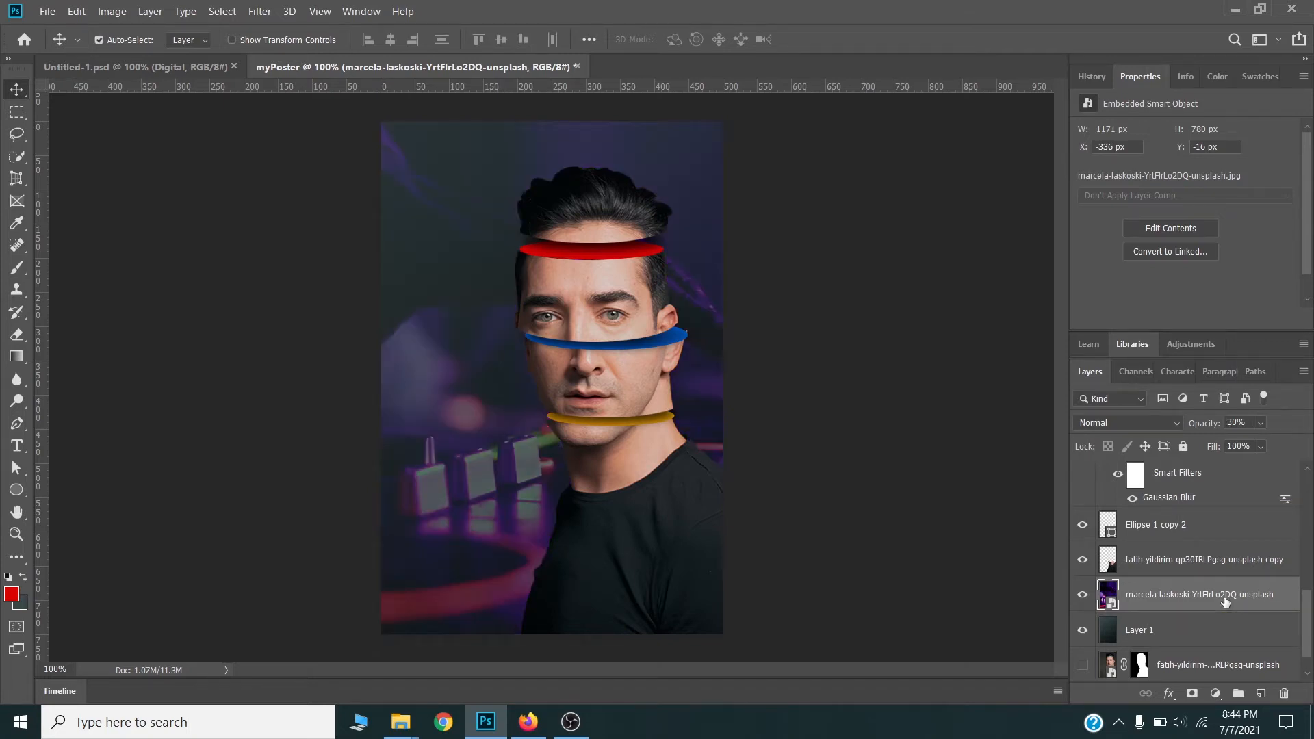
{"action": "key", "text": "2"}
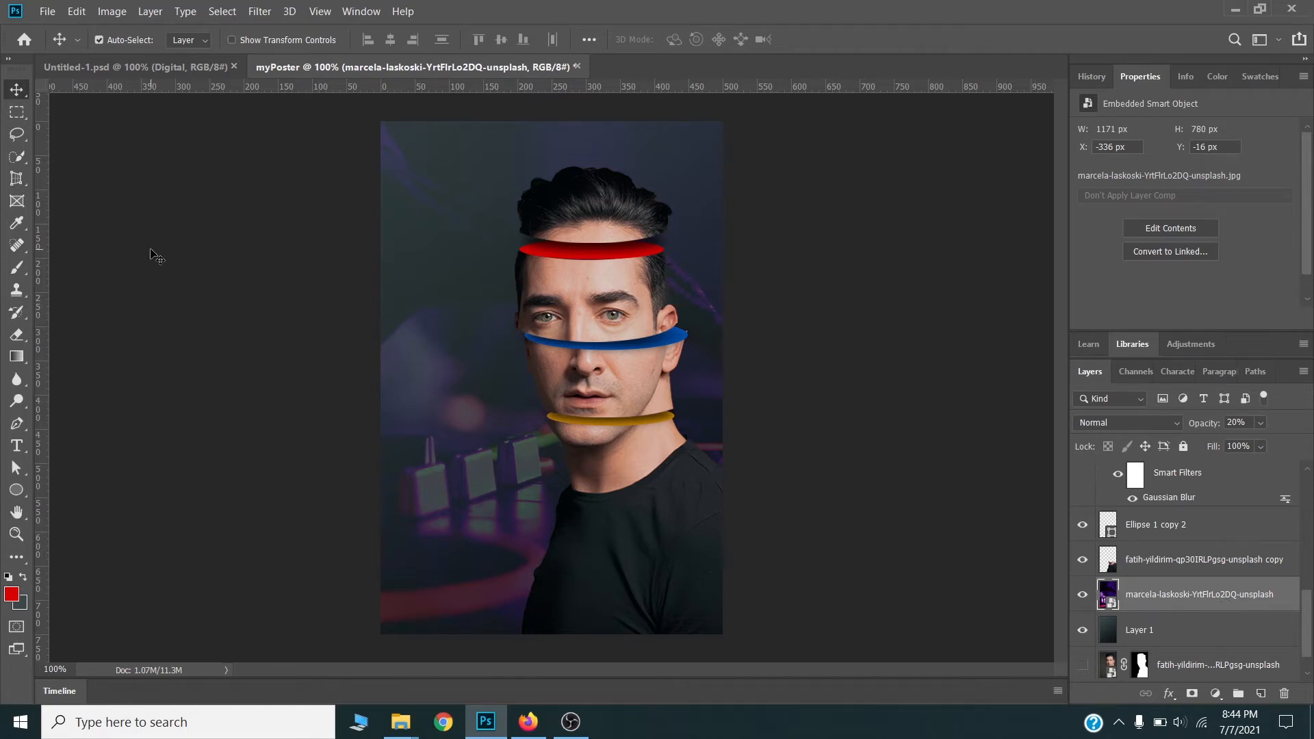
Add a text layer reading "Poster" in the poster's upper-left area, above the DJ photo layer.
{"action": "left_click", "coordinate": [17, 445]}
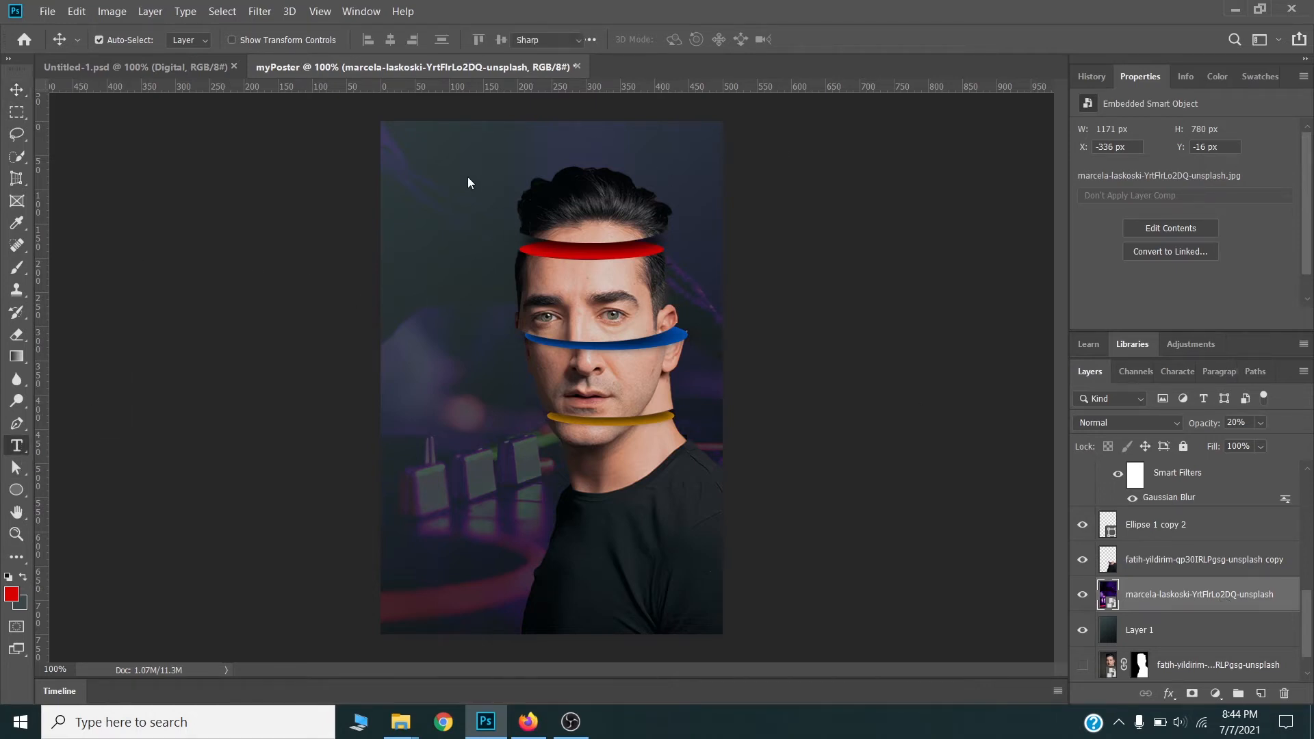
{"action": "left_click", "coordinate": [434, 180]}
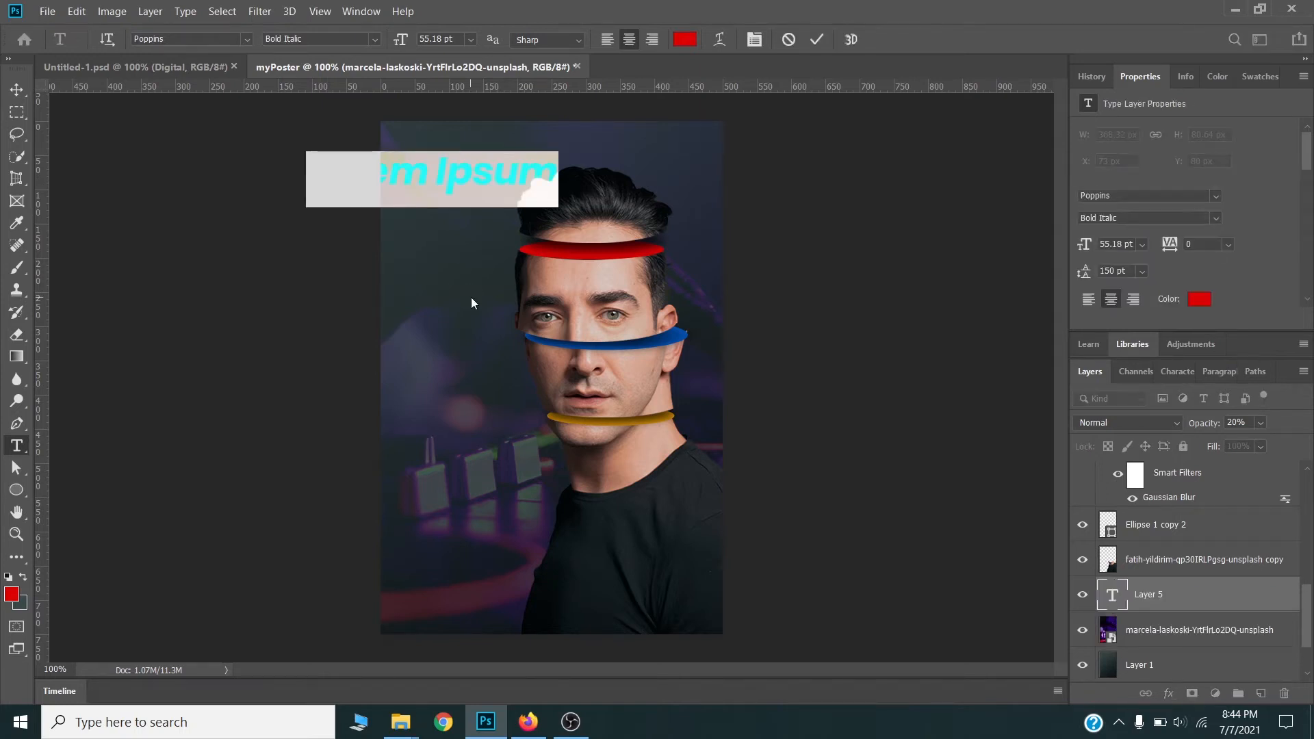
{"action": "left_click", "coordinate": [436, 171]}
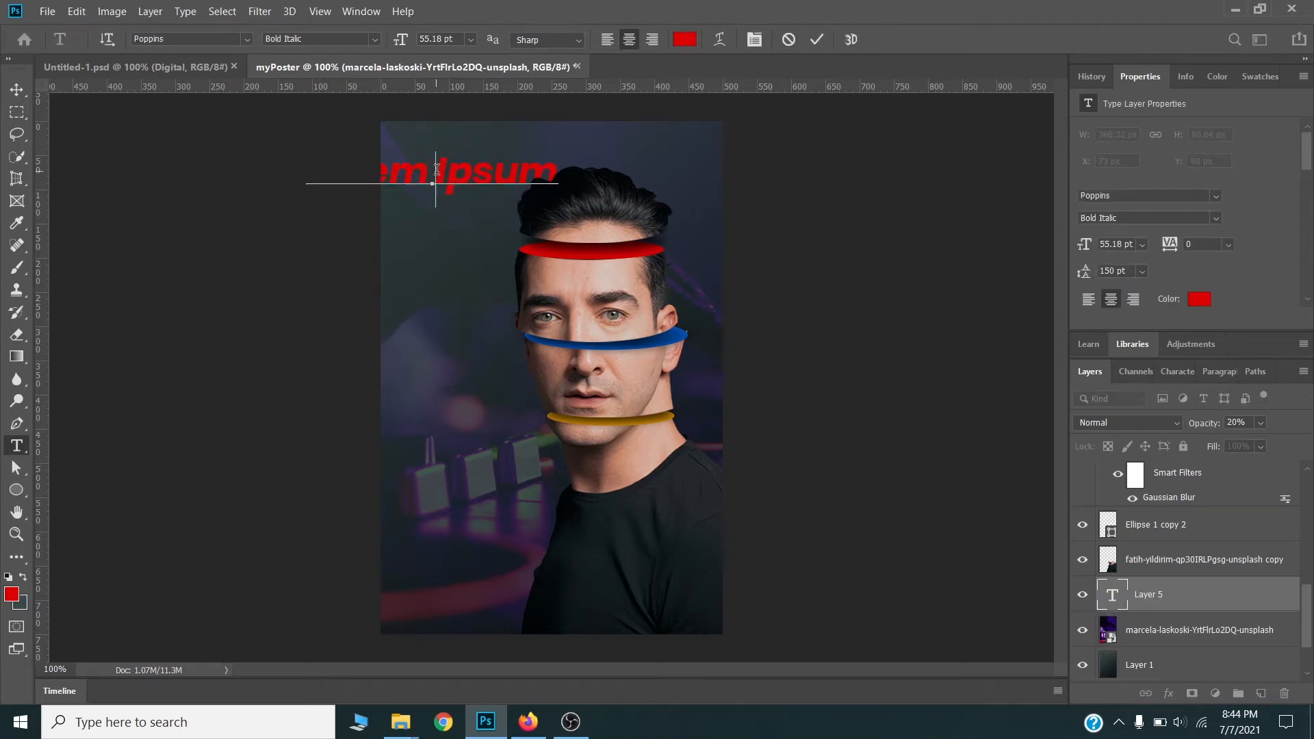
{"action": "key", "text": "ctrl+a"}
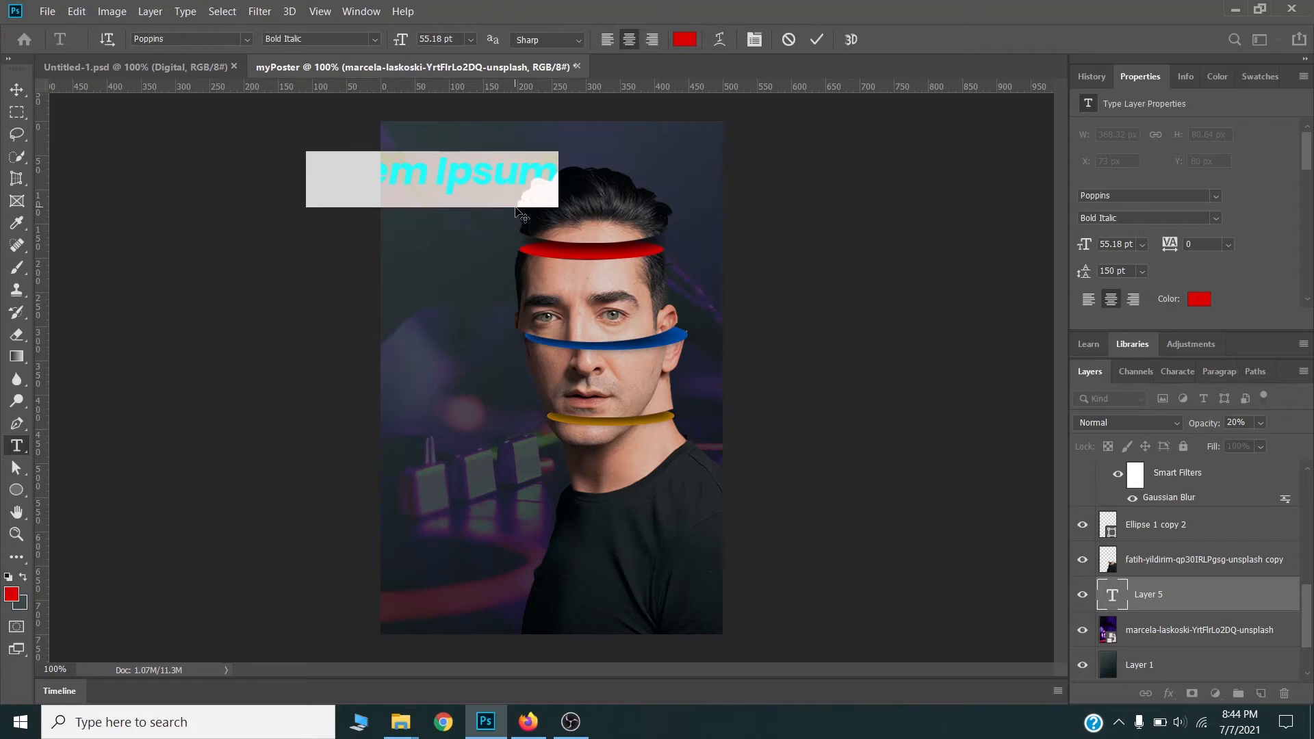
{"action": "type", "text": "Poster"}
Enlarge the Poster title to 97.18 pt and move it fully onto the canvas at X 27 px, Y 22 px.
{"action": "key", "text": "ctrl+a"}
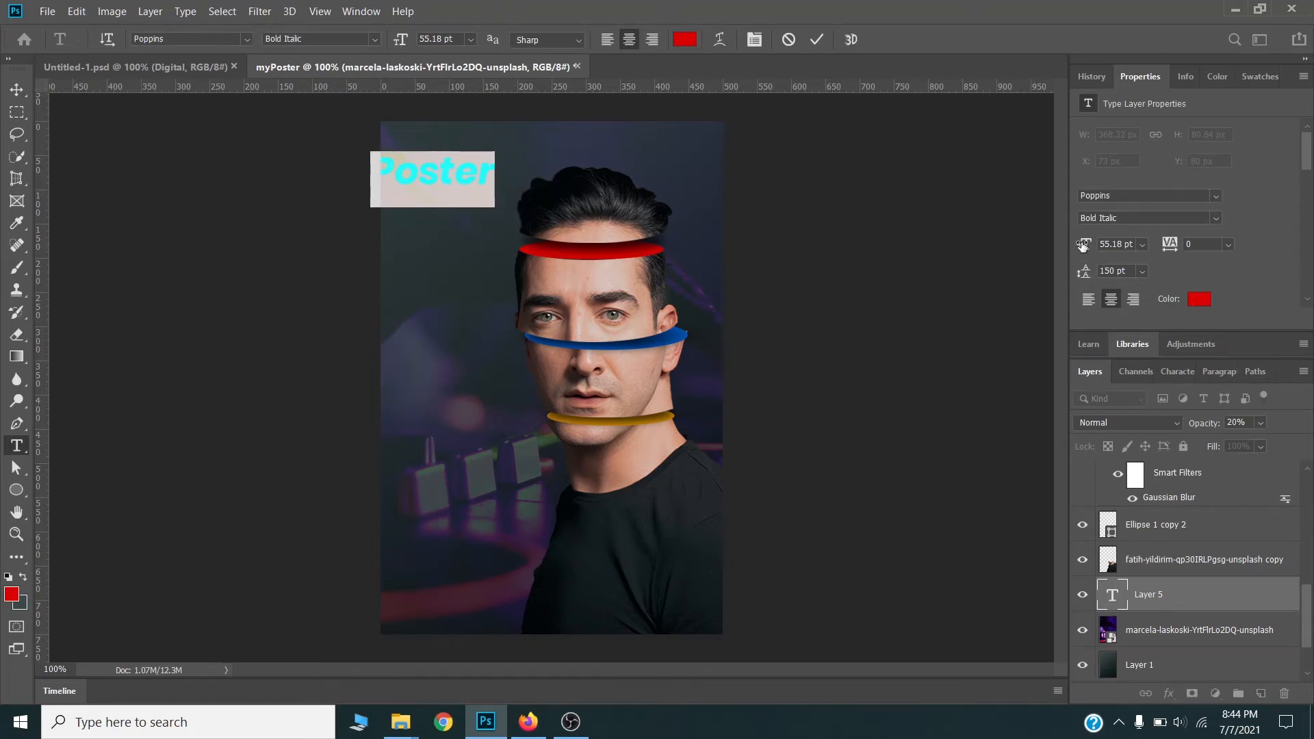
{"action": "left_click_drag", "start_coordinate": [1083, 244], "coordinate": [1118, 248]}
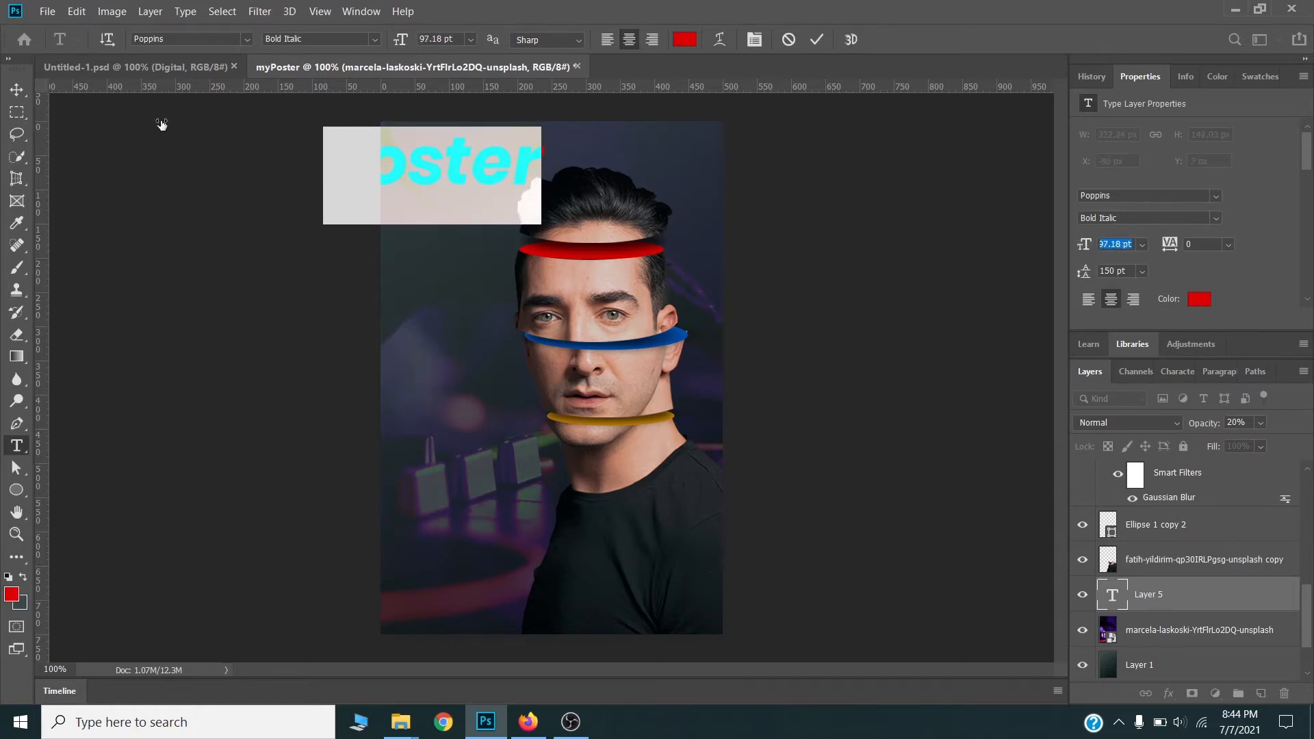
{"action": "left_click", "coordinate": [16, 89]}
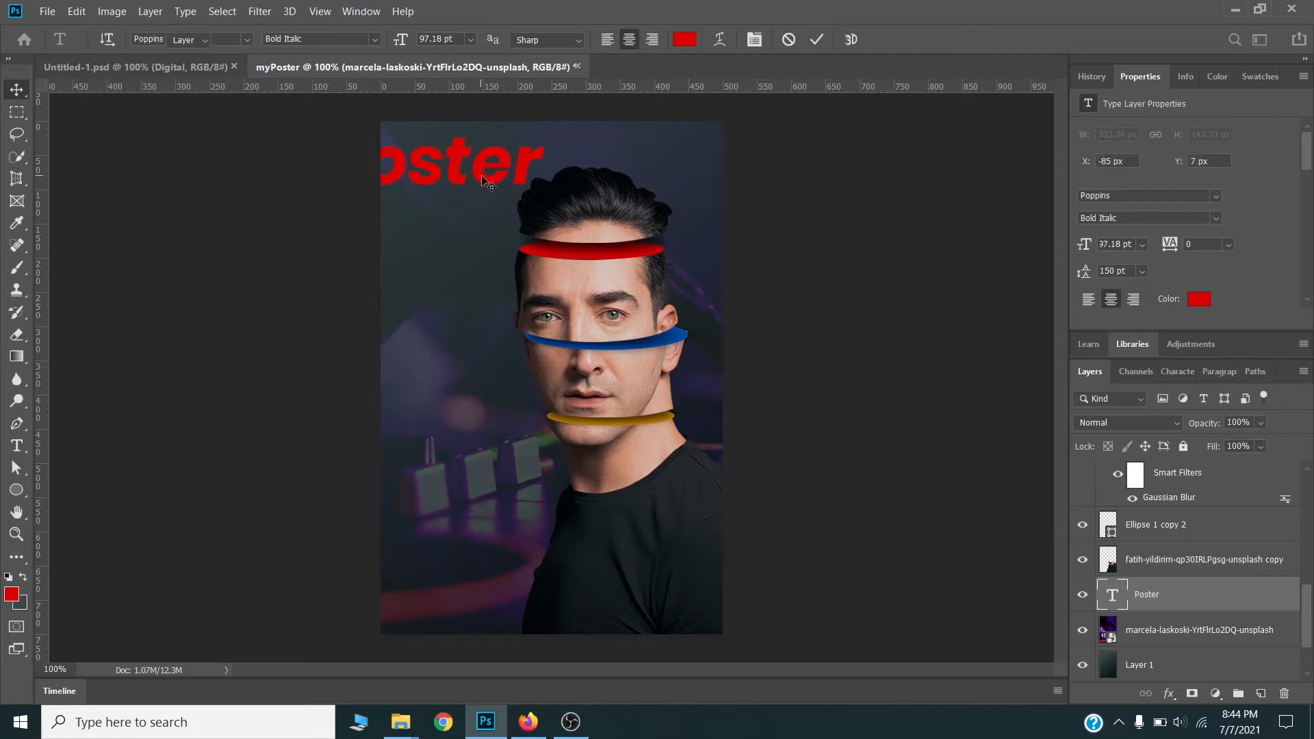
{"action": "left_click_drag", "start_coordinate": [503, 178], "coordinate": [560, 187]}
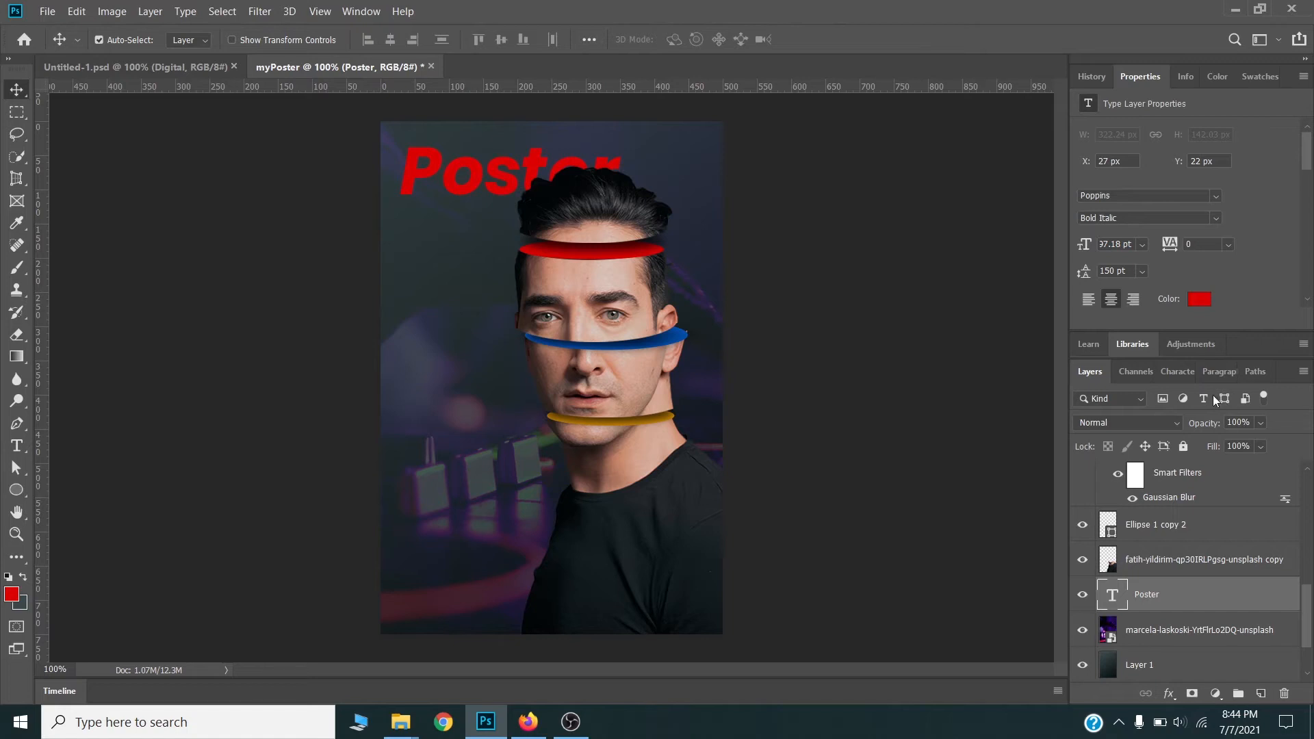
Change the Poster title's colour to cyan #03d9dc and set it in all caps.
{"action": "left_click", "coordinate": [1202, 305]}
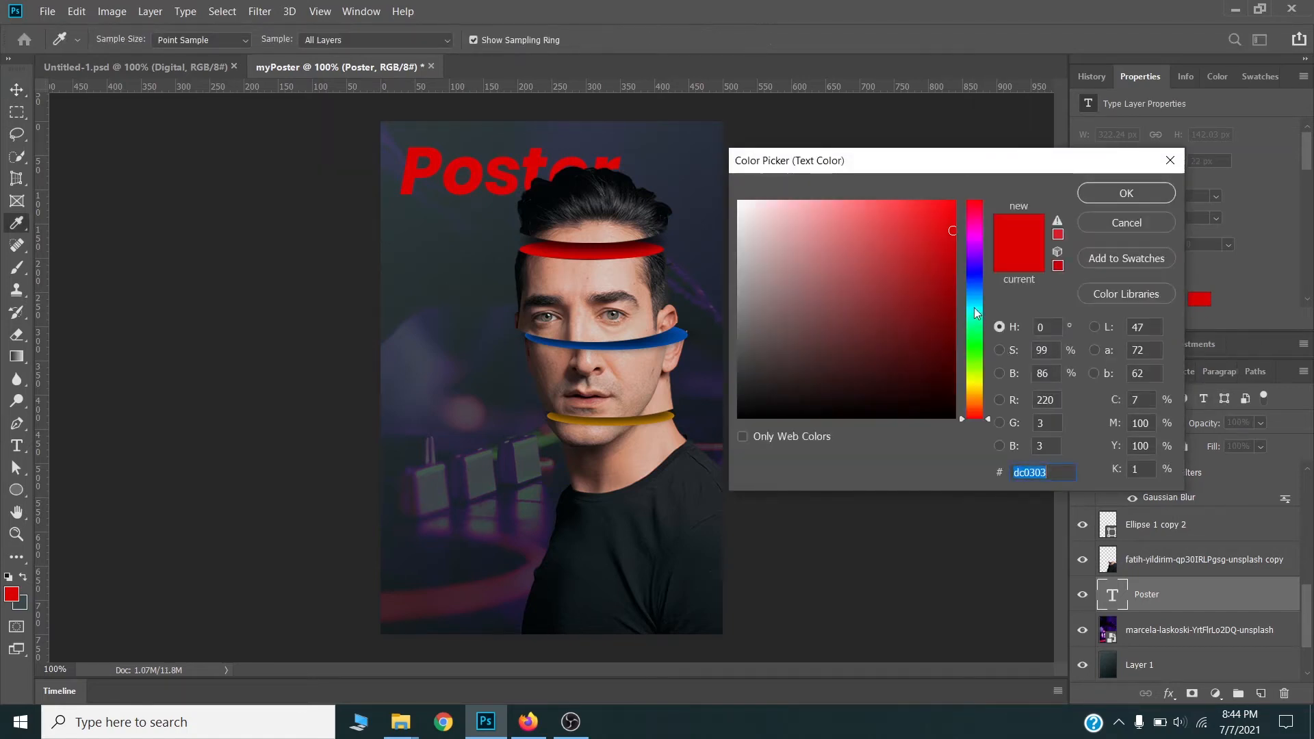
{"action": "left_click", "coordinate": [975, 307]}
{"action": "left_click_drag", "start_coordinate": [973, 308], "coordinate": [973, 309]}
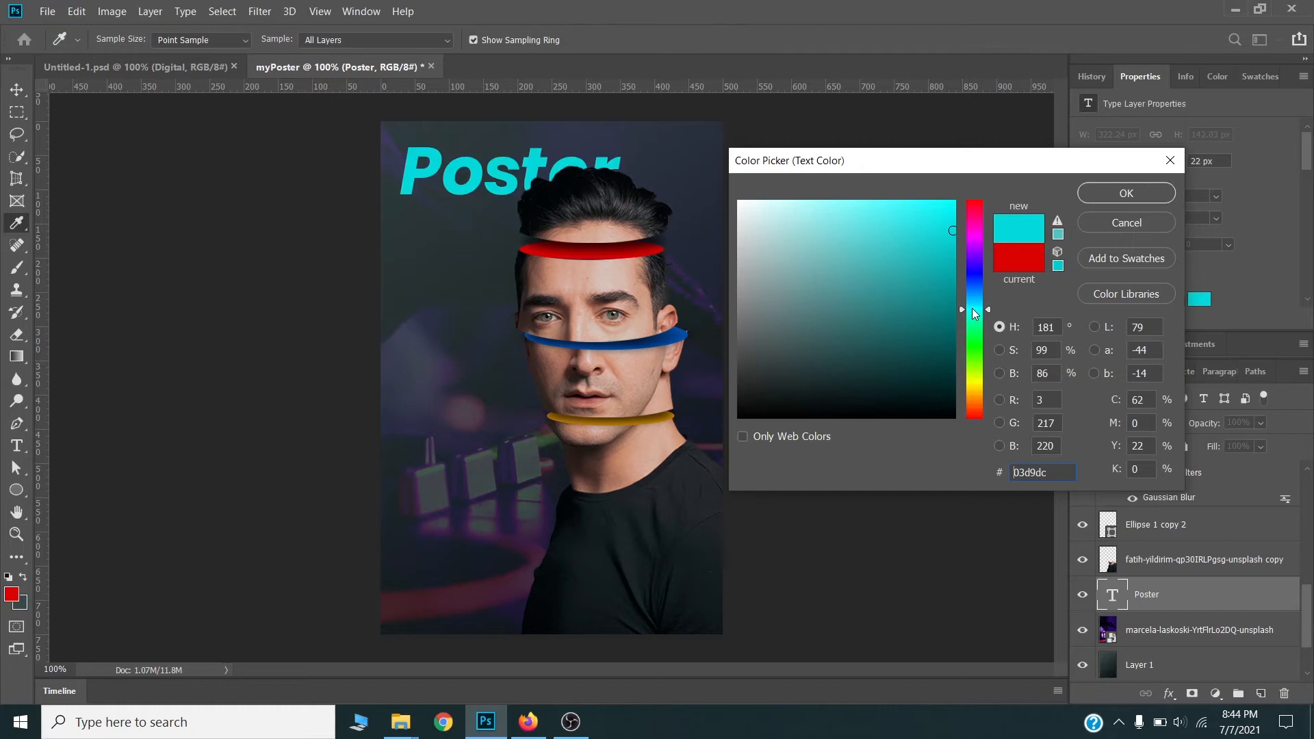
{"action": "left_click", "coordinate": [1103, 195]}
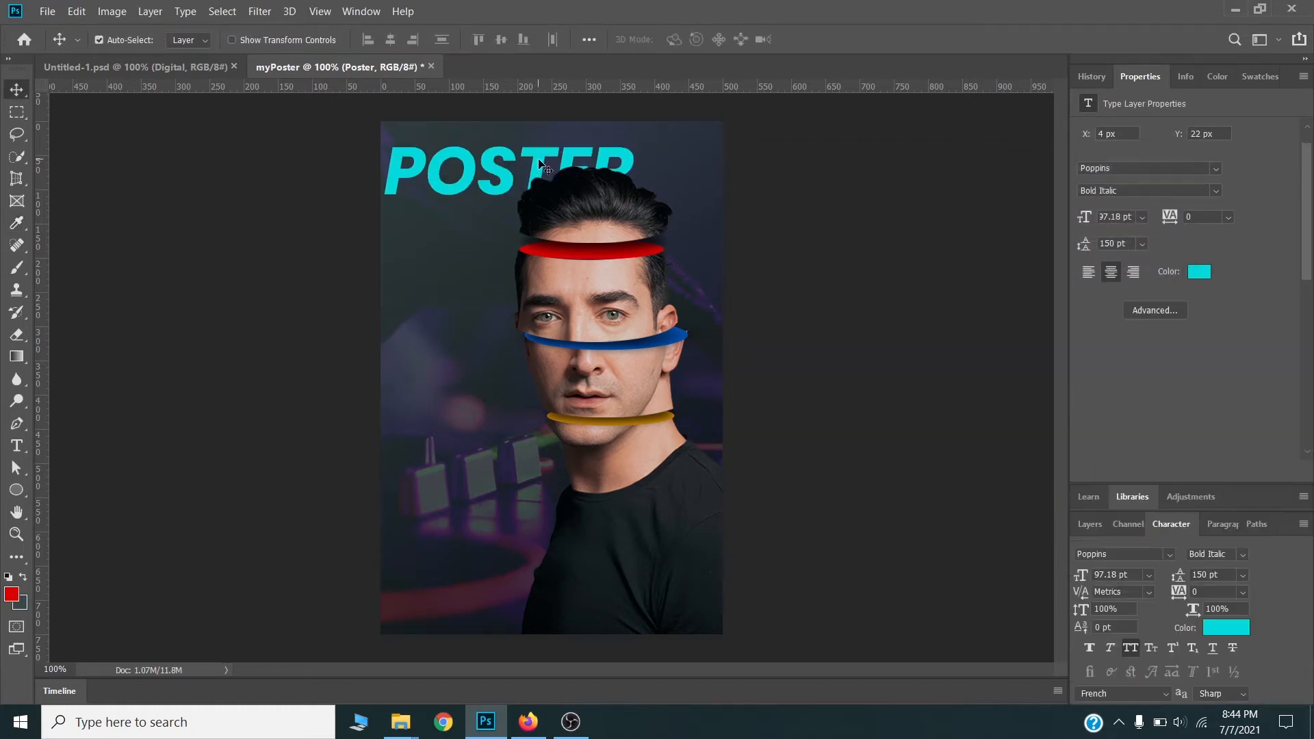
Change the title's font style to Black Italic and shift it right to X 24 px.
{"action": "left_click_drag", "start_coordinate": [540, 166], "coordinate": [549, 167]}
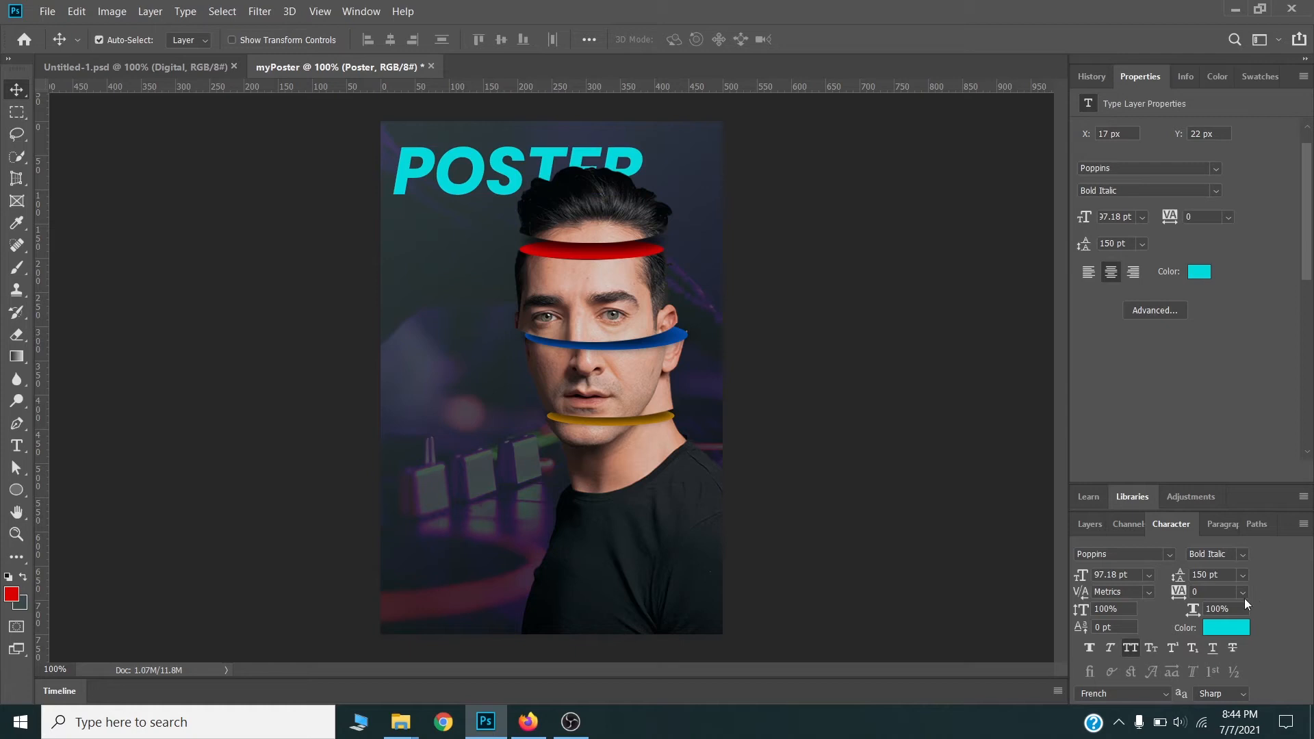
{"action": "left_click", "coordinate": [1238, 555]}
{"action": "left_click", "coordinate": [1227, 535]}
{"action": "left_click_drag", "start_coordinate": [618, 163], "coordinate": [627, 161]}
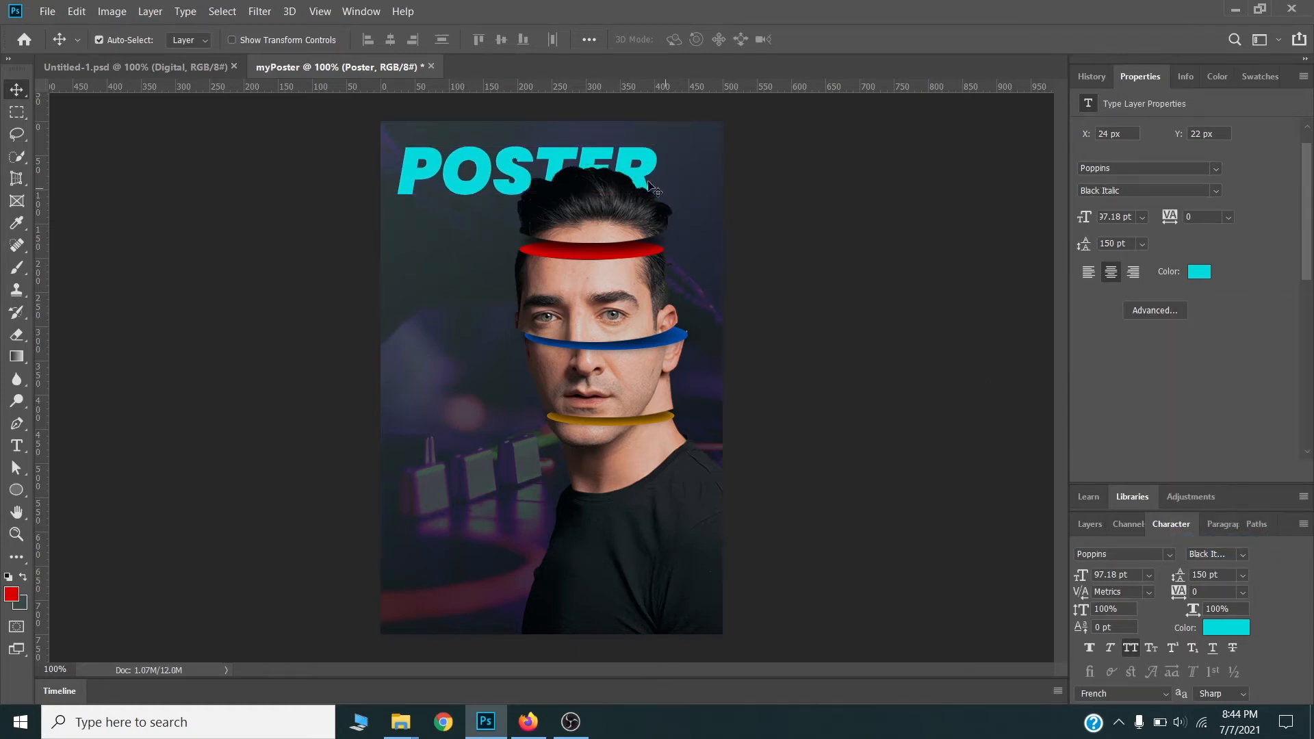
Scale the title to 118.73% so it nearly spans the poster's width, and lower it to Y 30 px.
{"action": "key", "text": "ctrl+t"}
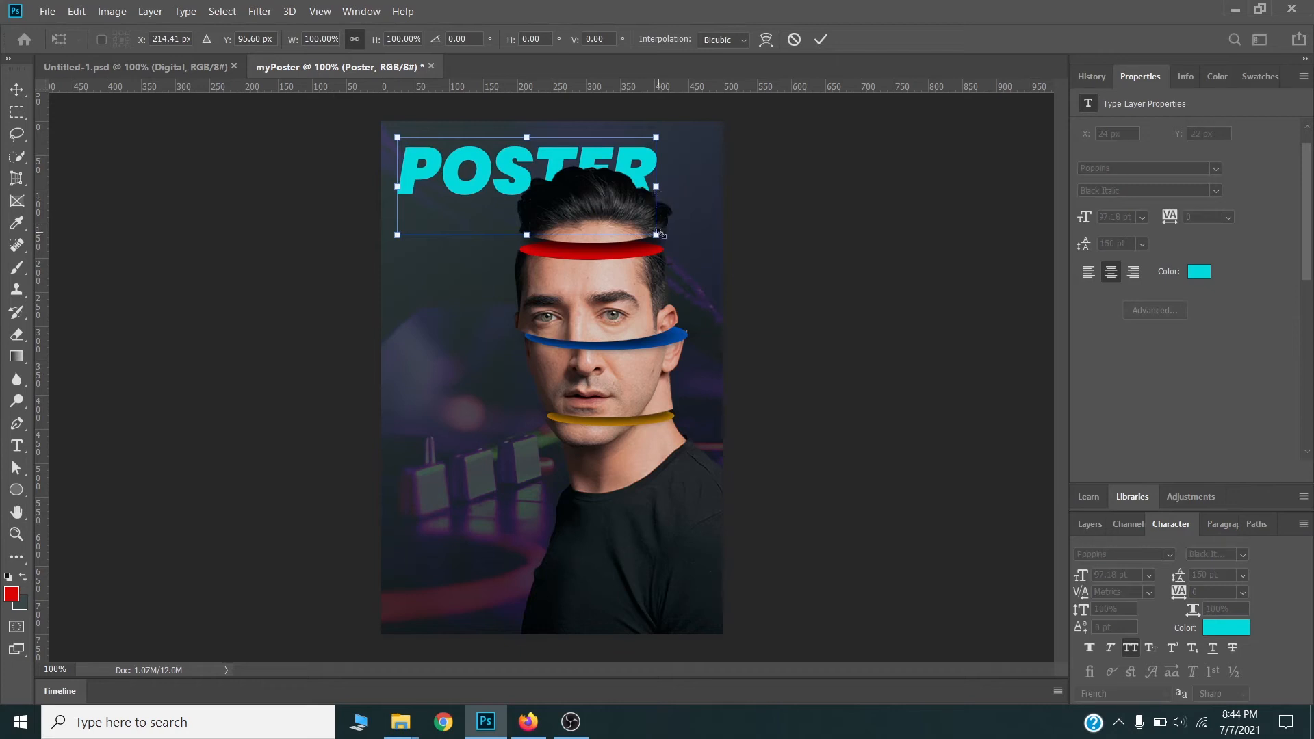
{"action": "left_click_drag", "start_coordinate": [658, 234], "coordinate": [707, 253]}
{"action": "key", "text": "Return"}
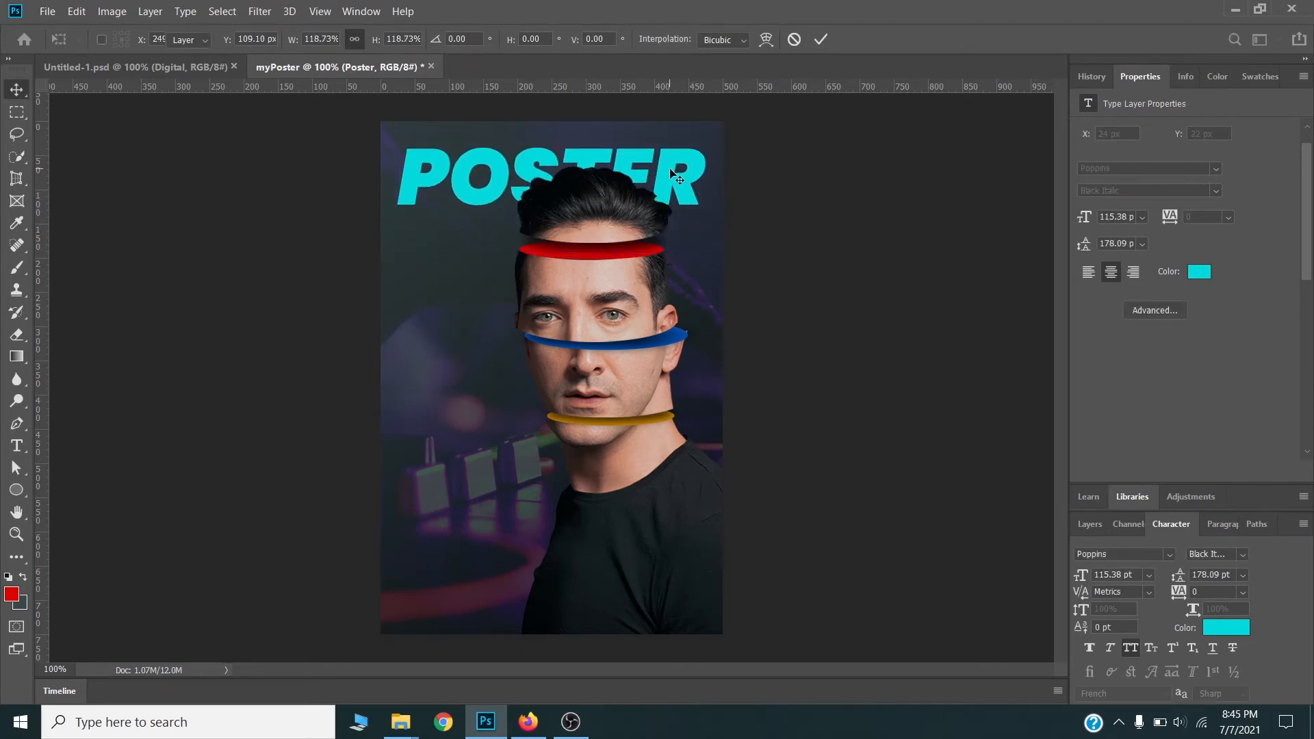
{"action": "left_click_drag", "start_coordinate": [671, 174], "coordinate": [671, 176]}
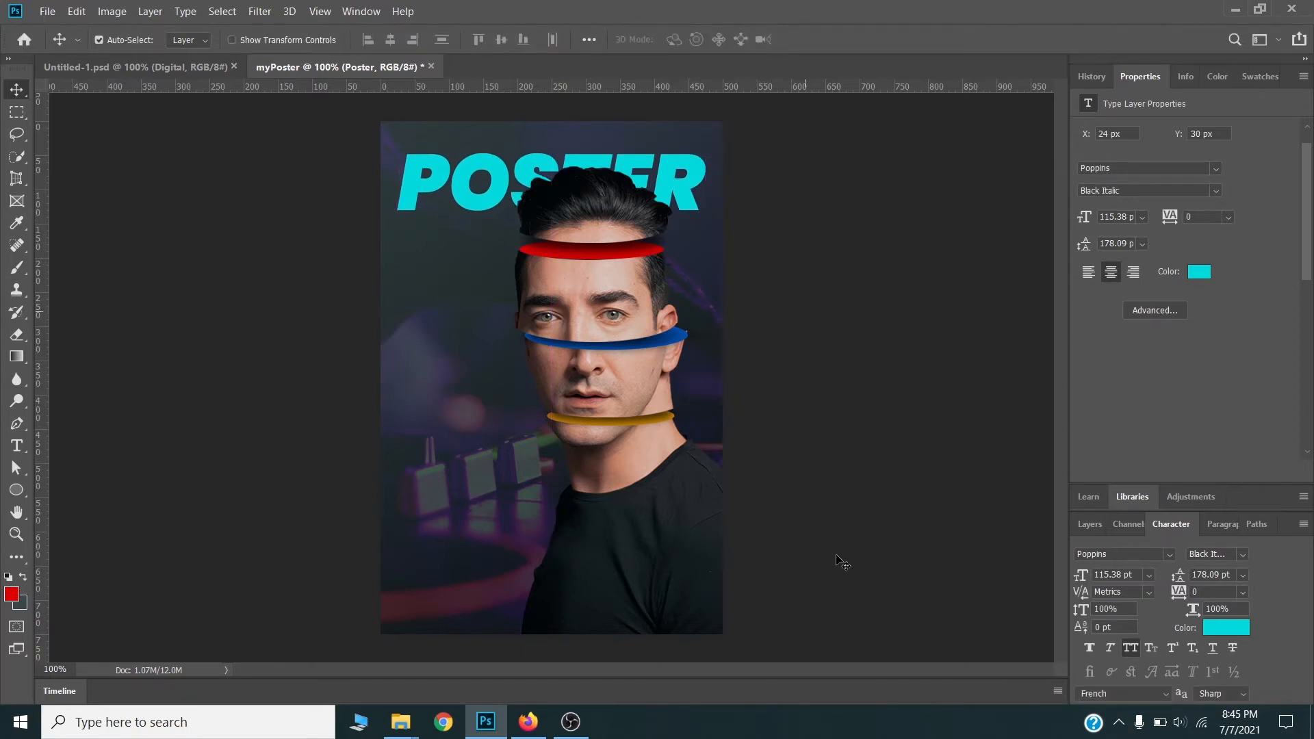
Scale the portrait slices, ellipses and shadows to 97.39% width and 95.33% height, and lower the POSTER title to Y 41 px.
{"action": "left_click_drag", "start_coordinate": [729, 647], "coordinate": [481, 230]}
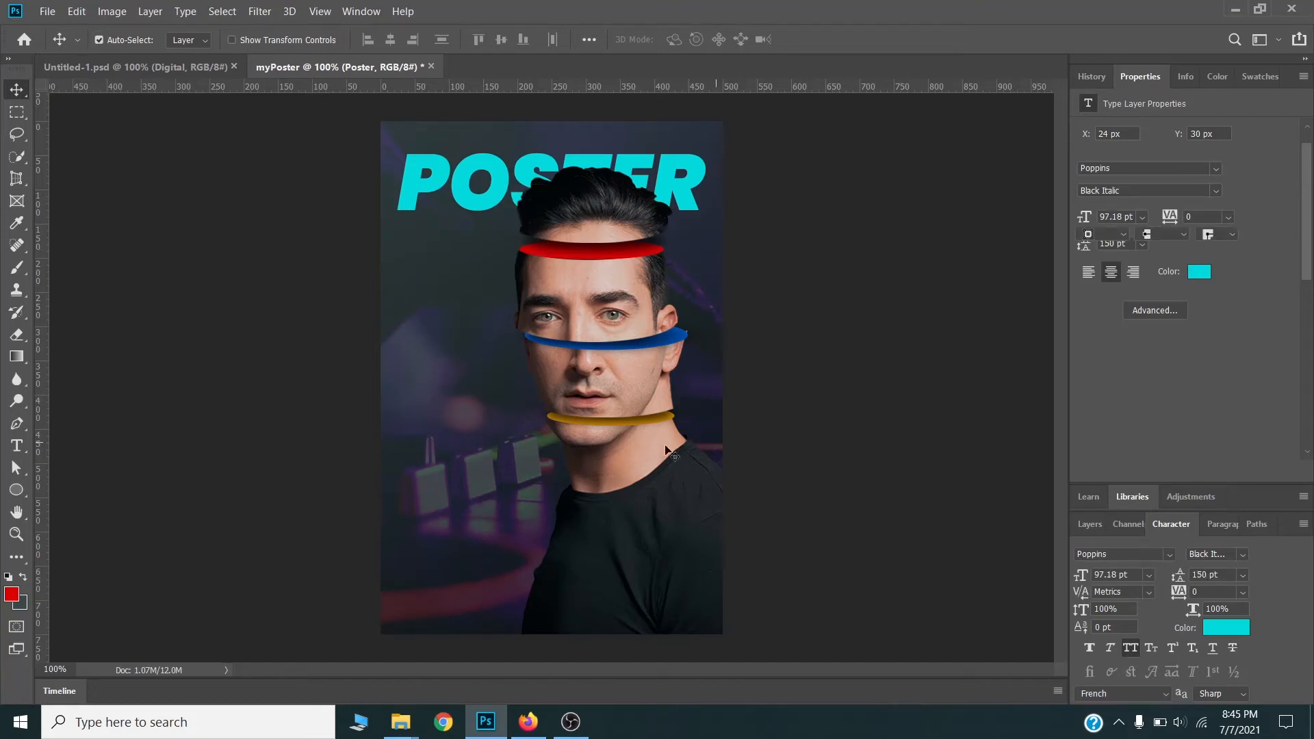
{"action": "left_click", "coordinate": [1091, 527]}
{"action": "scroll", "coordinate": [1175, 636], "scroll_direction": "down", "scroll_amount": 1}
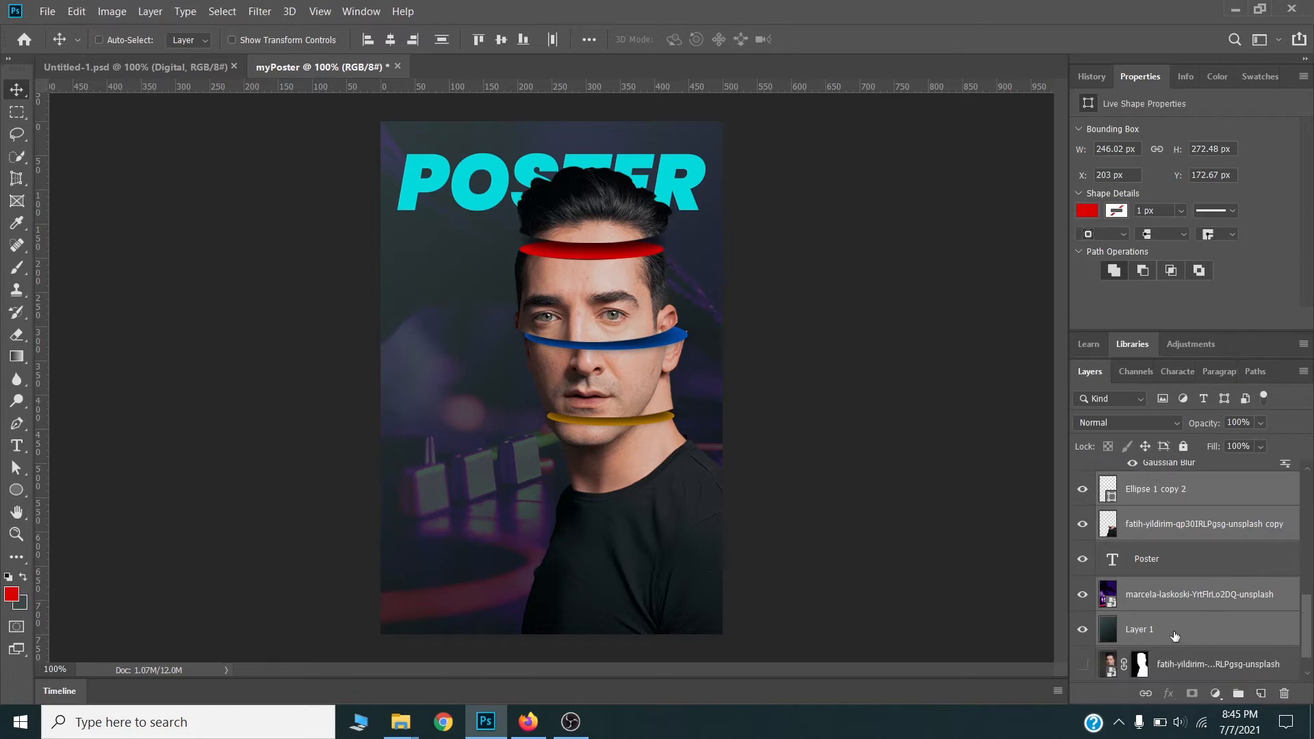
{"action": "left_click", "coordinate": [1175, 636], "text": "ctrl"}
{"action": "left_click", "coordinate": [1173, 596], "text": "ctrl"}
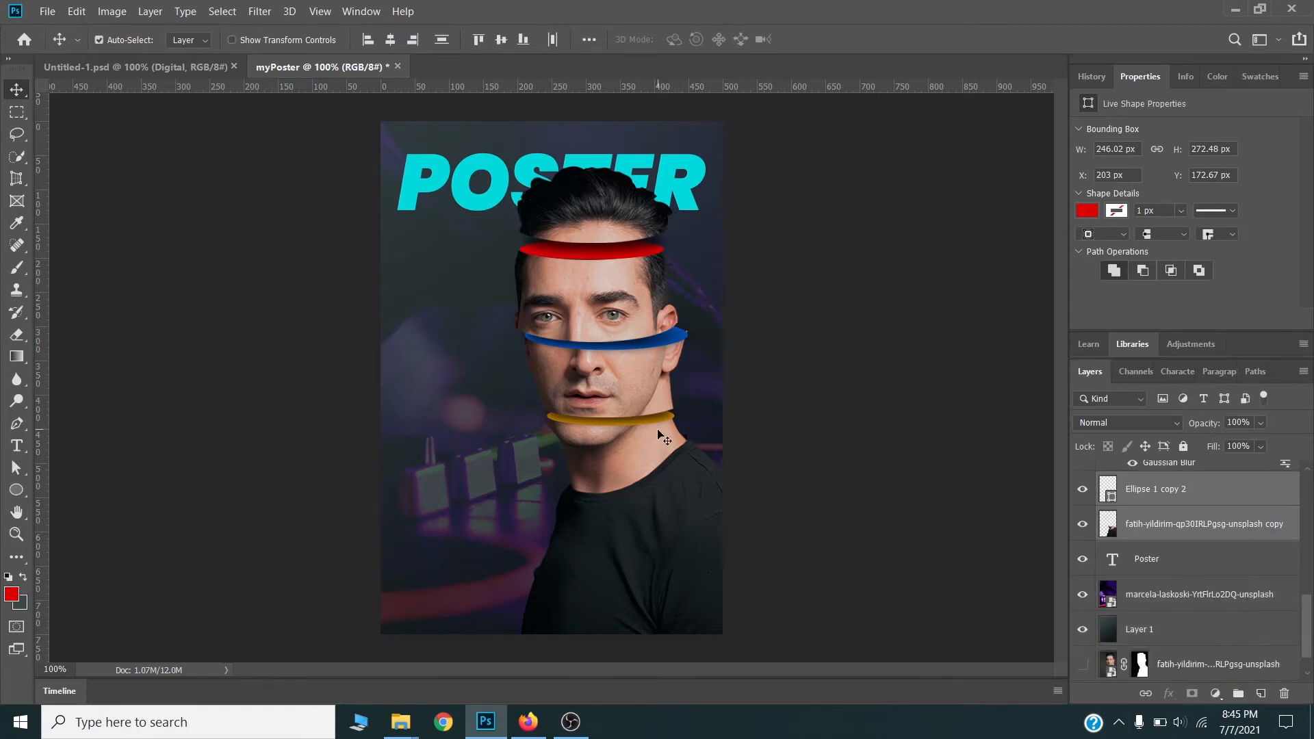
{"action": "key", "text": "ctrl+t"}
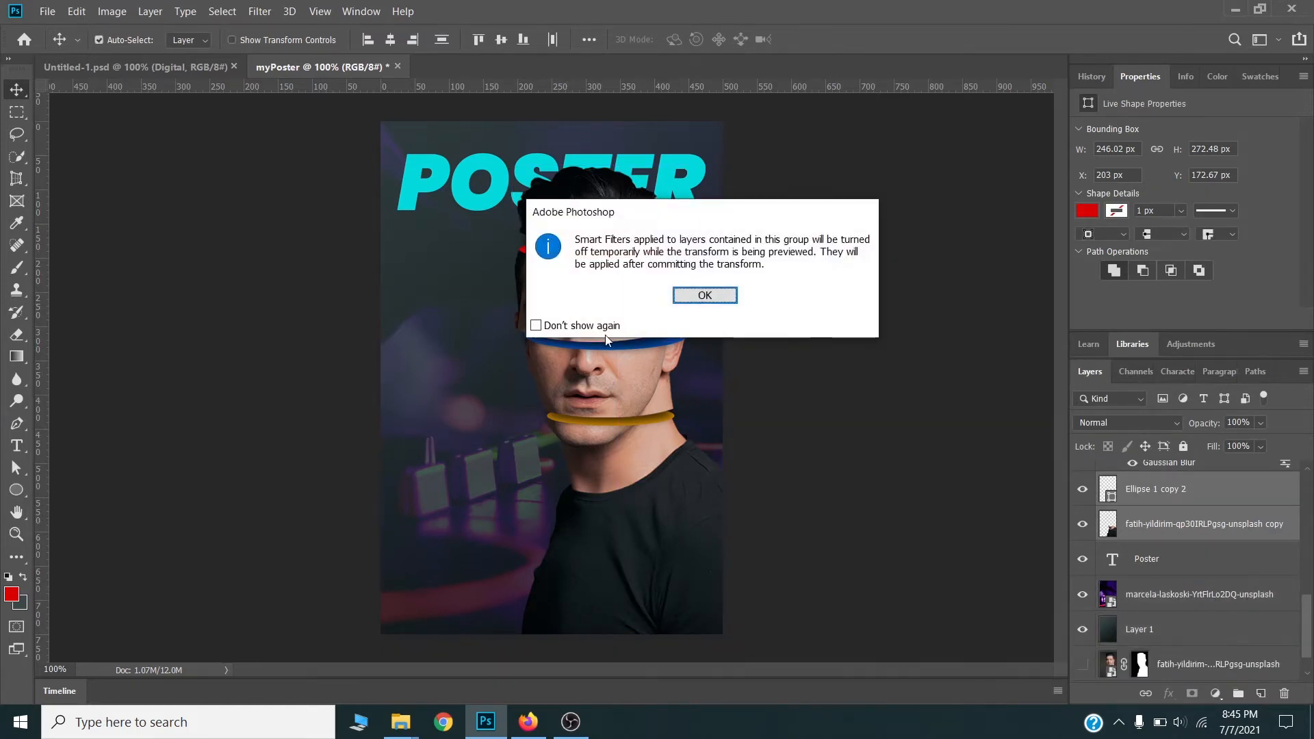
{"action": "left_click", "coordinate": [684, 294]}
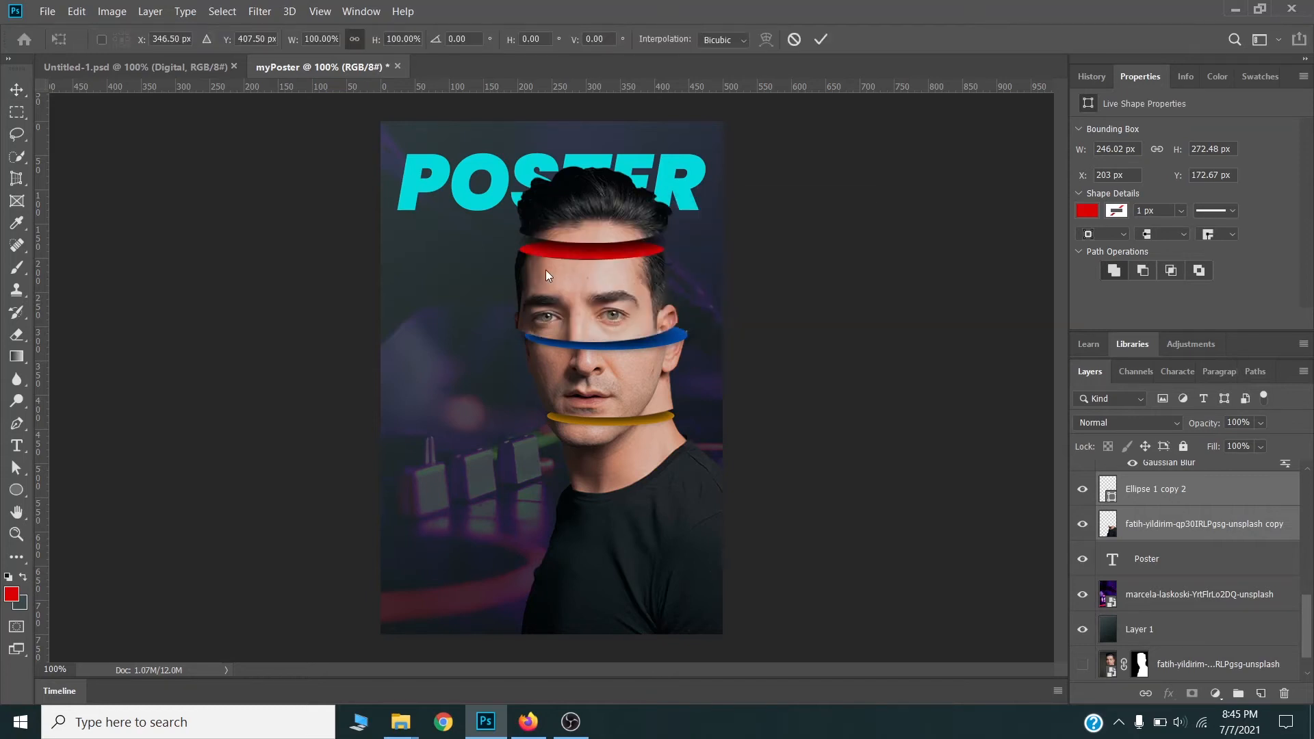
{"action": "mouse_move", "coordinate": [513, 165]}
{"action": "left_mouse_down"}
{"action": "mouse_move", "coordinate": [525, 194]}
{"action": "mouse_move", "coordinate": [518, 186]}
{"action": "left_mouse_up"}
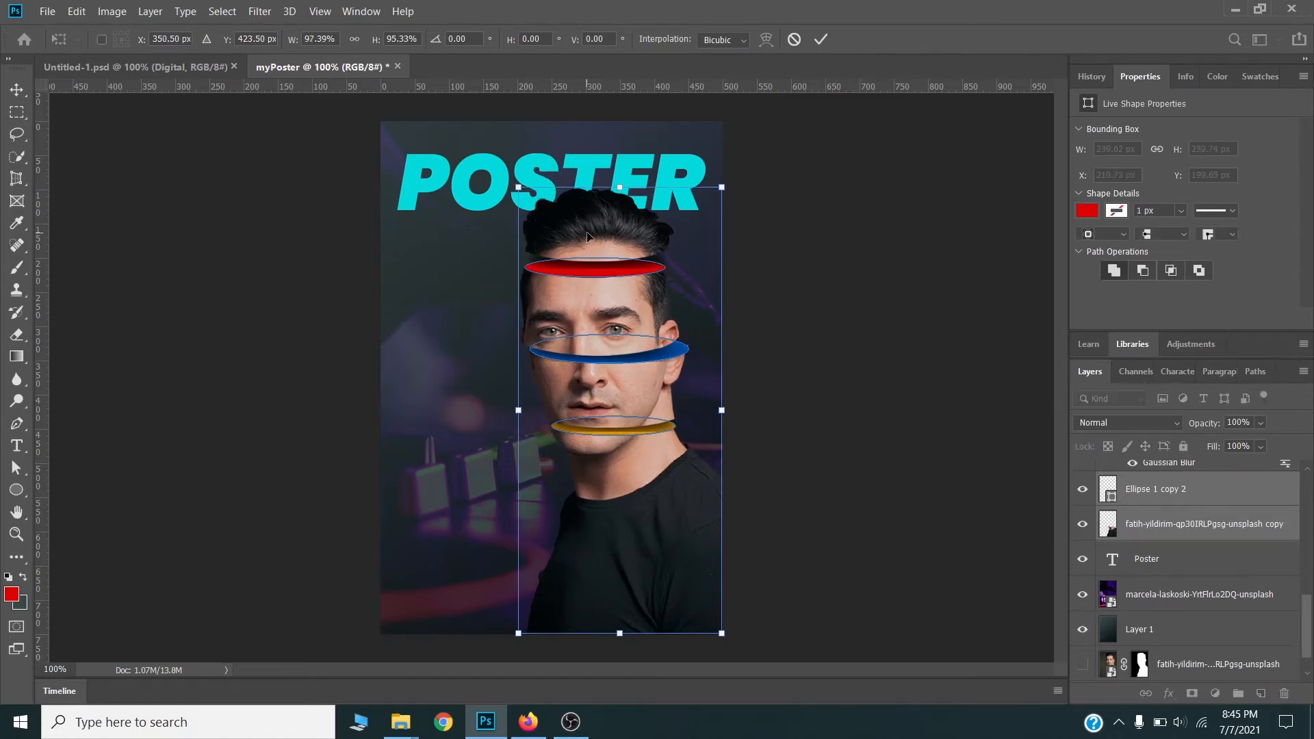
{"action": "key", "text": "Return"}
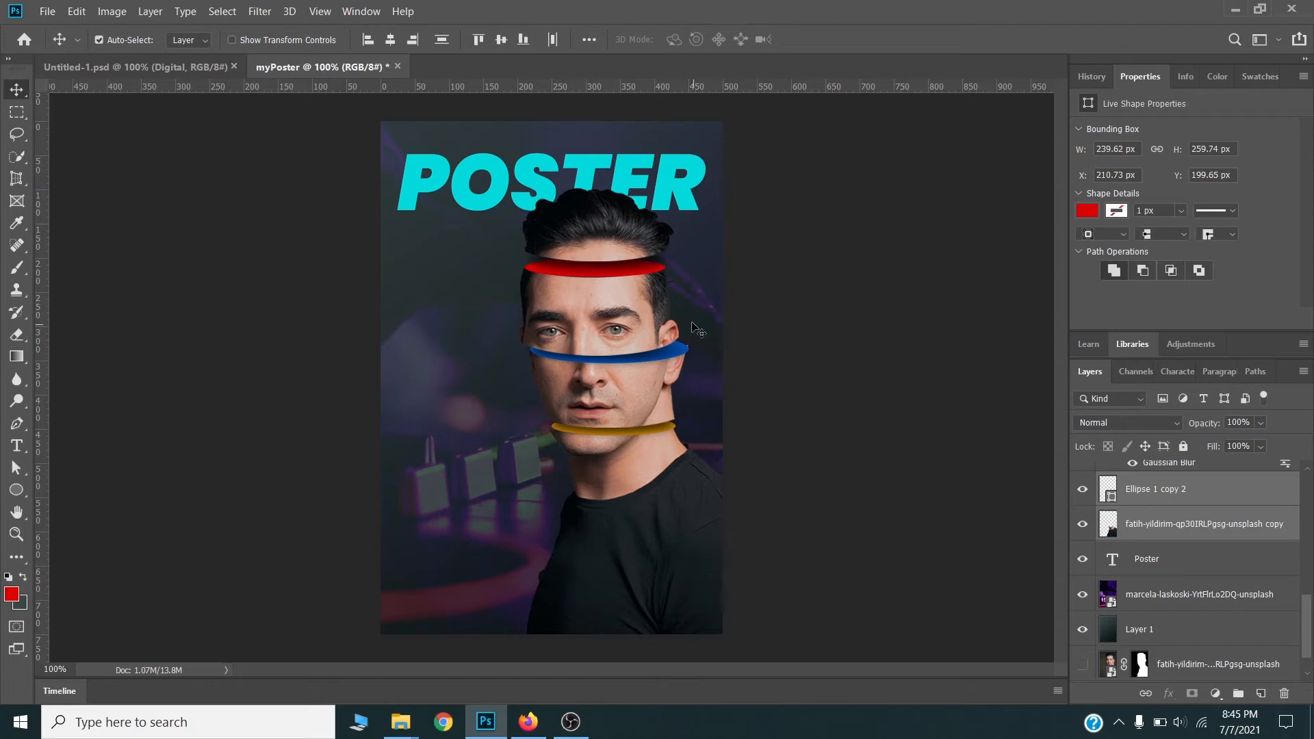
{"action": "left_click", "coordinate": [590, 171]}
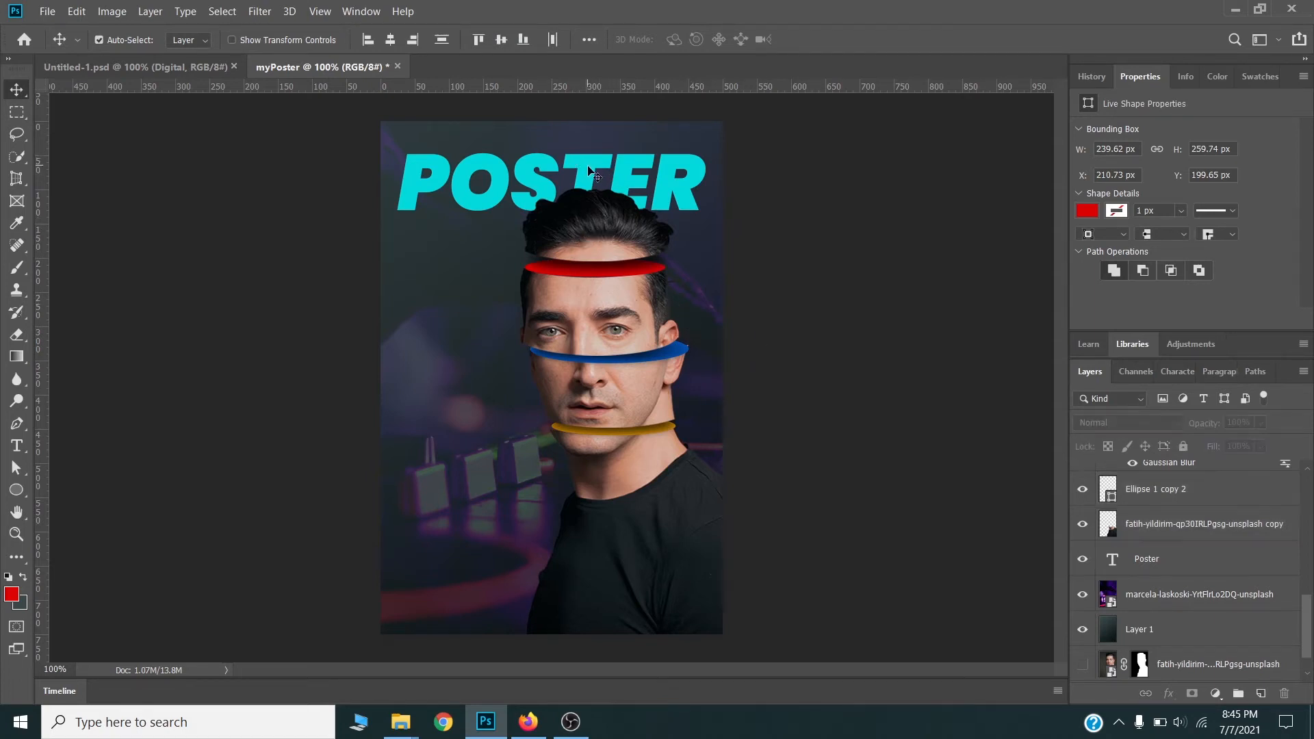
{"action": "left_click_drag", "start_coordinate": [590, 174], "coordinate": [590, 178]}
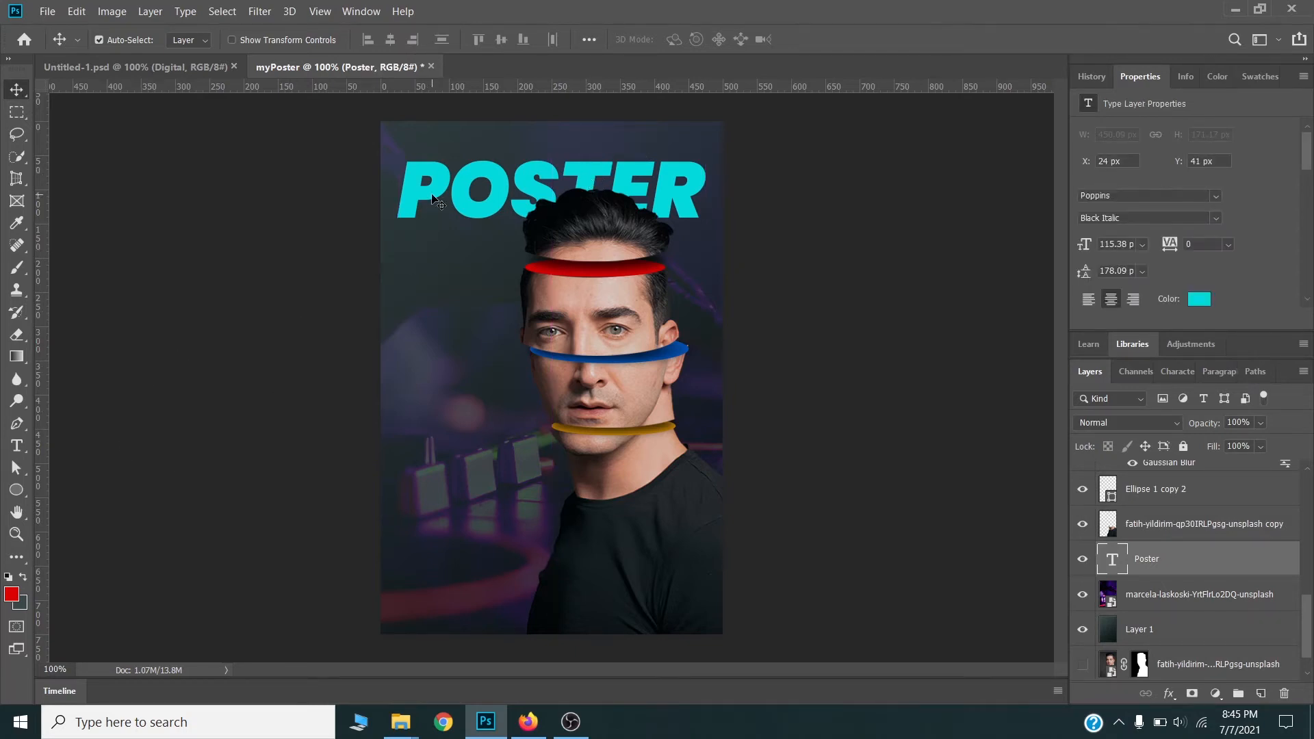
Add a separate text layer reading "Digital" above the POSTER title and turn off its all-caps style.
{"action": "left_click", "coordinate": [17, 445]}
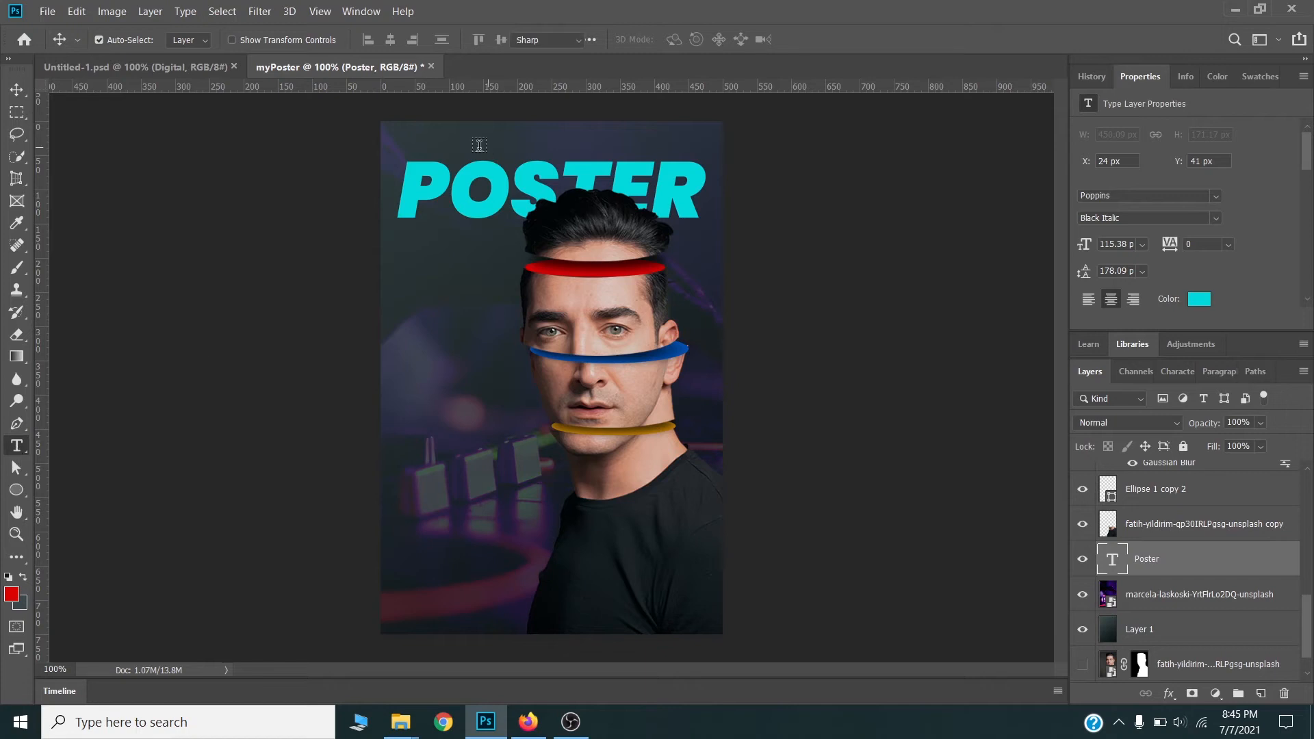
{"action": "double_click", "coordinate": [516, 190]}
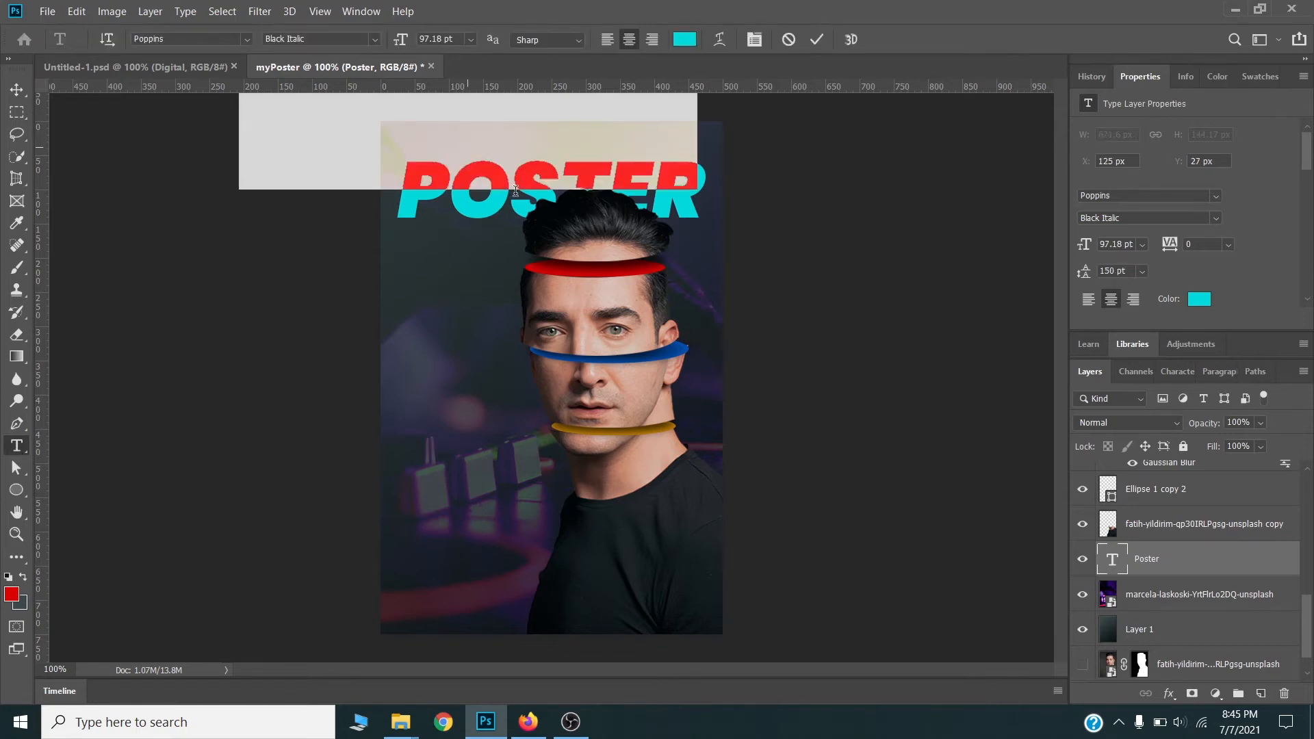
{"action": "left_click", "coordinate": [516, 191]}
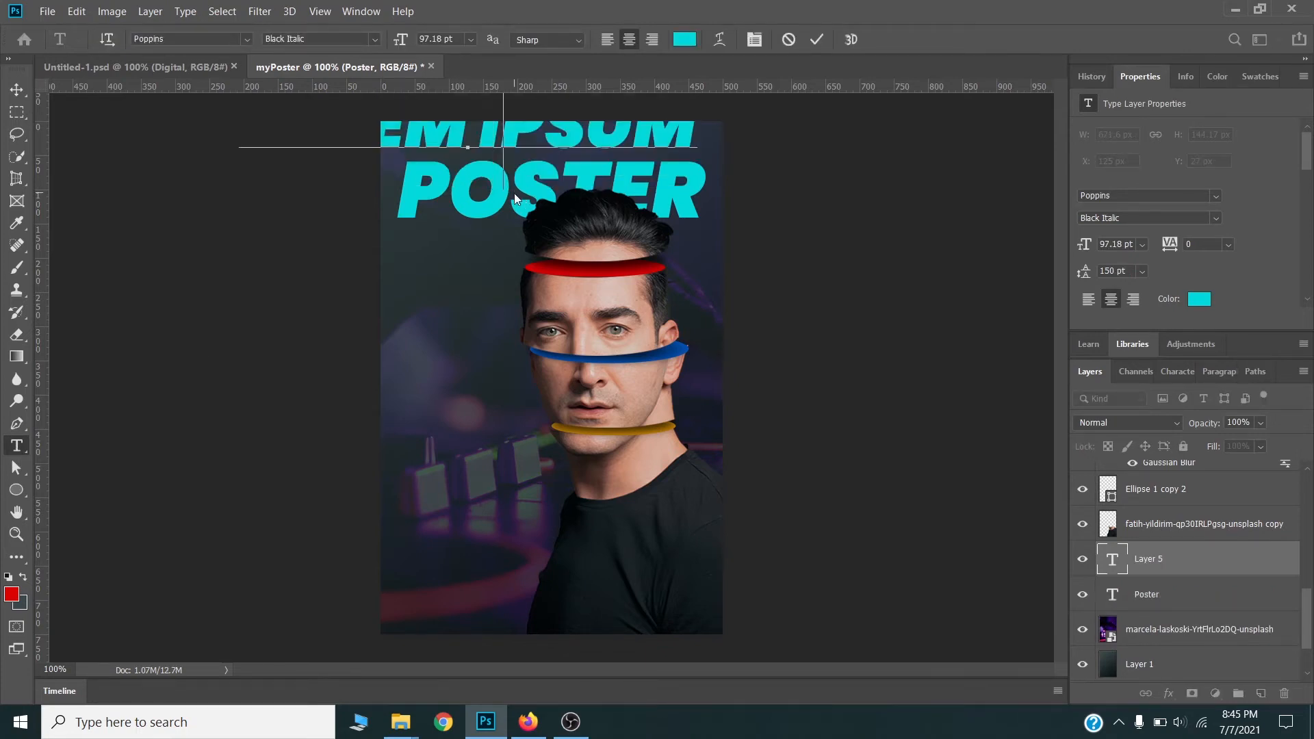
{"action": "type", "text": "DJGITAL"}
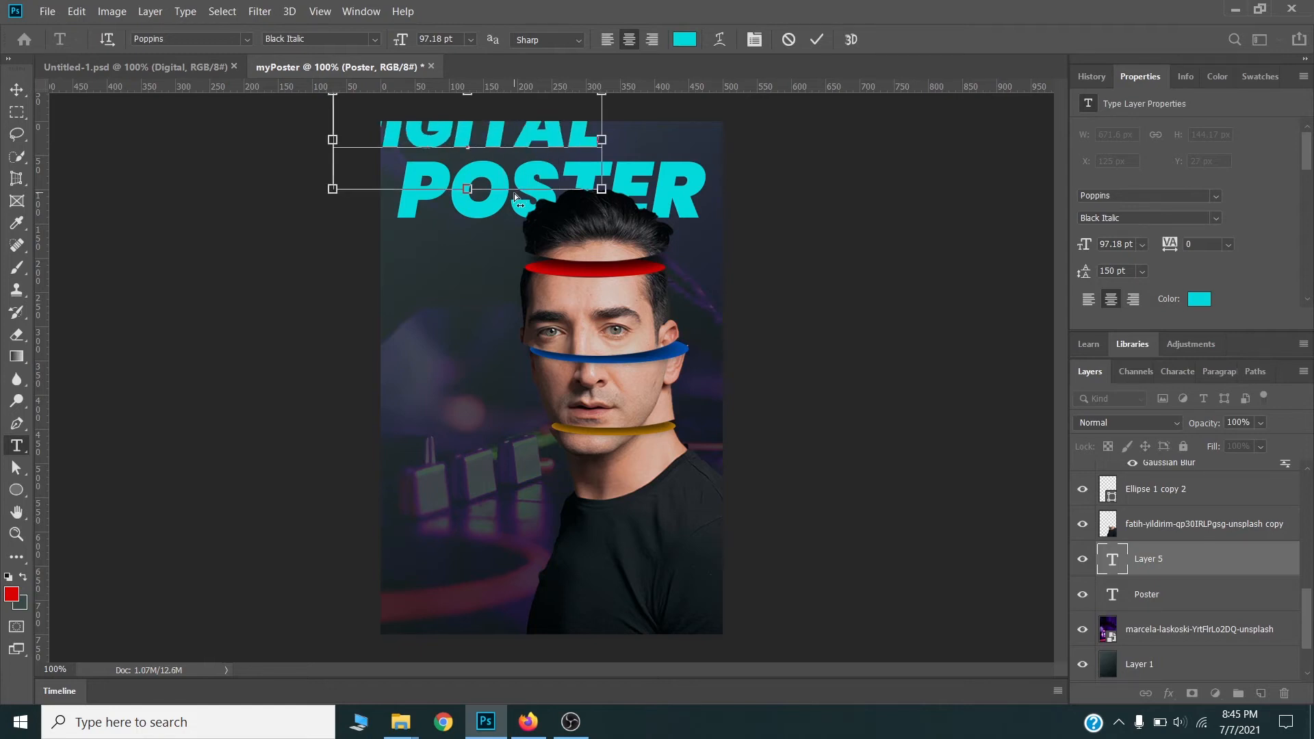
{"action": "key", "text": "ctrl+a"}
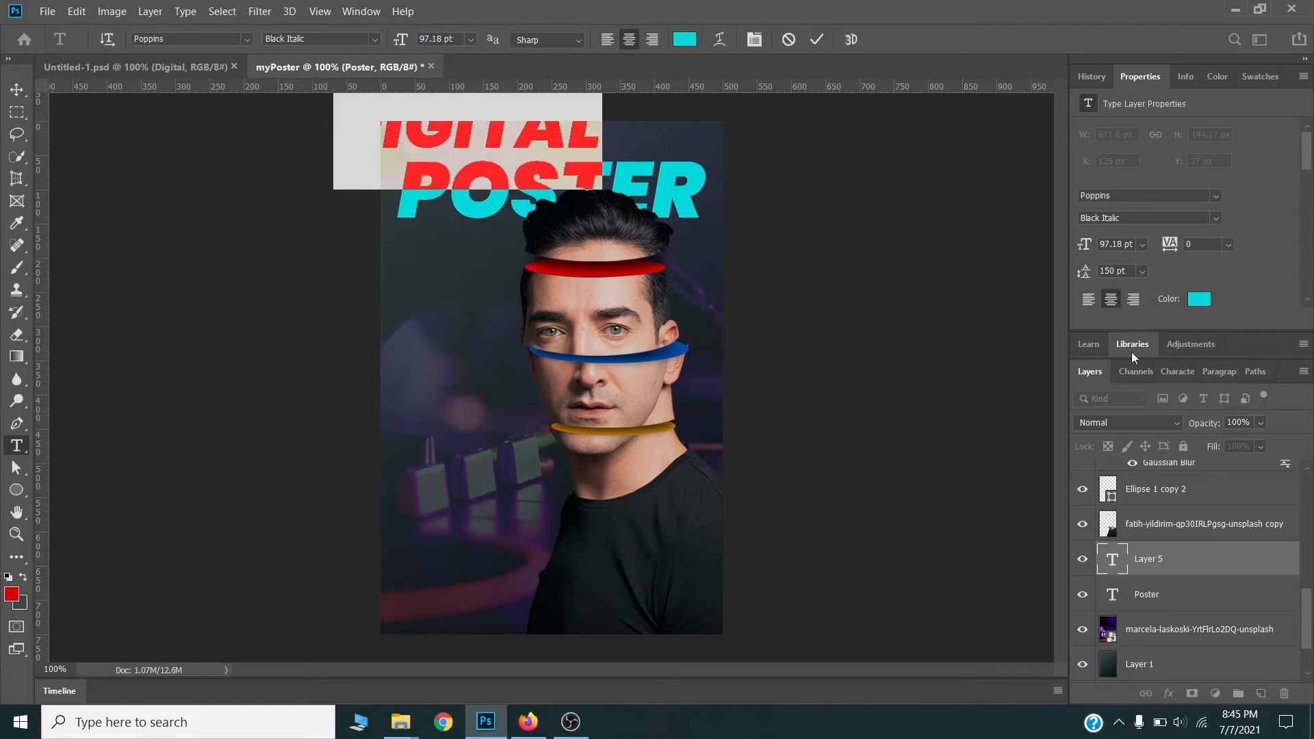
{"action": "left_click", "coordinate": [1169, 371]}
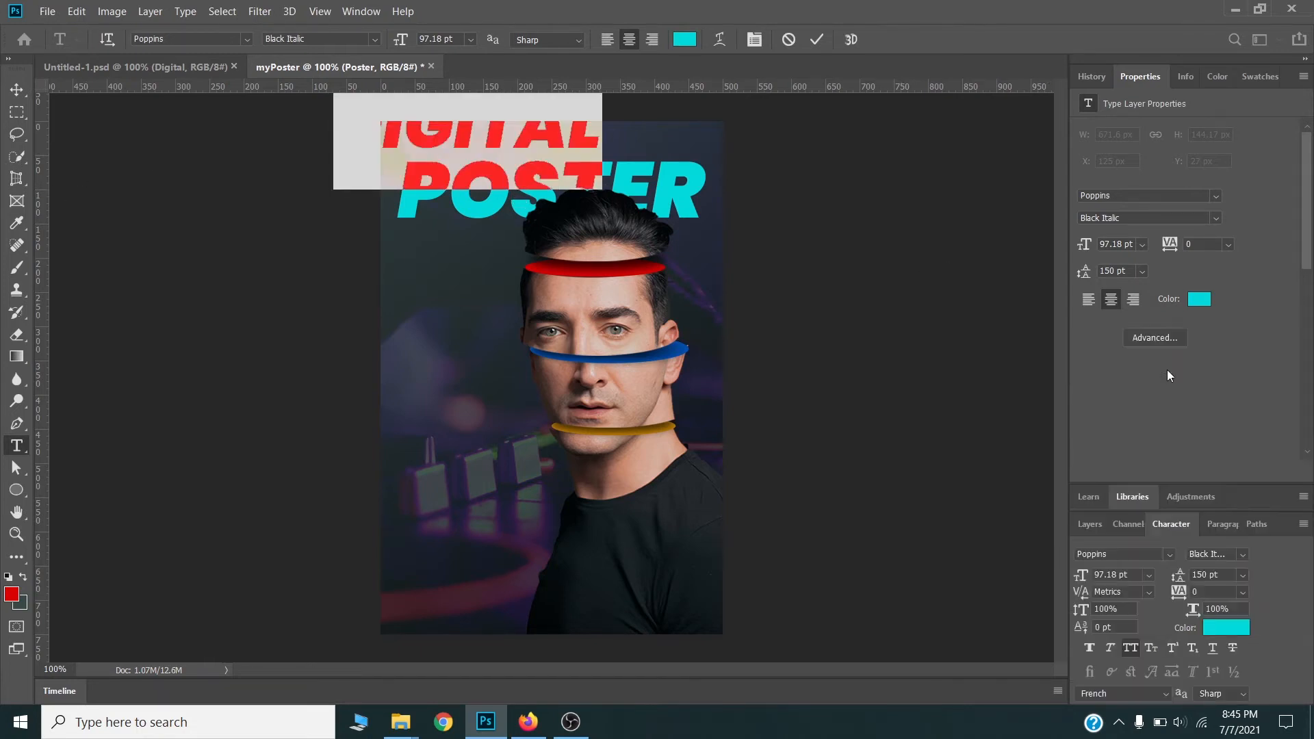
{"action": "left_click", "coordinate": [1132, 647]}
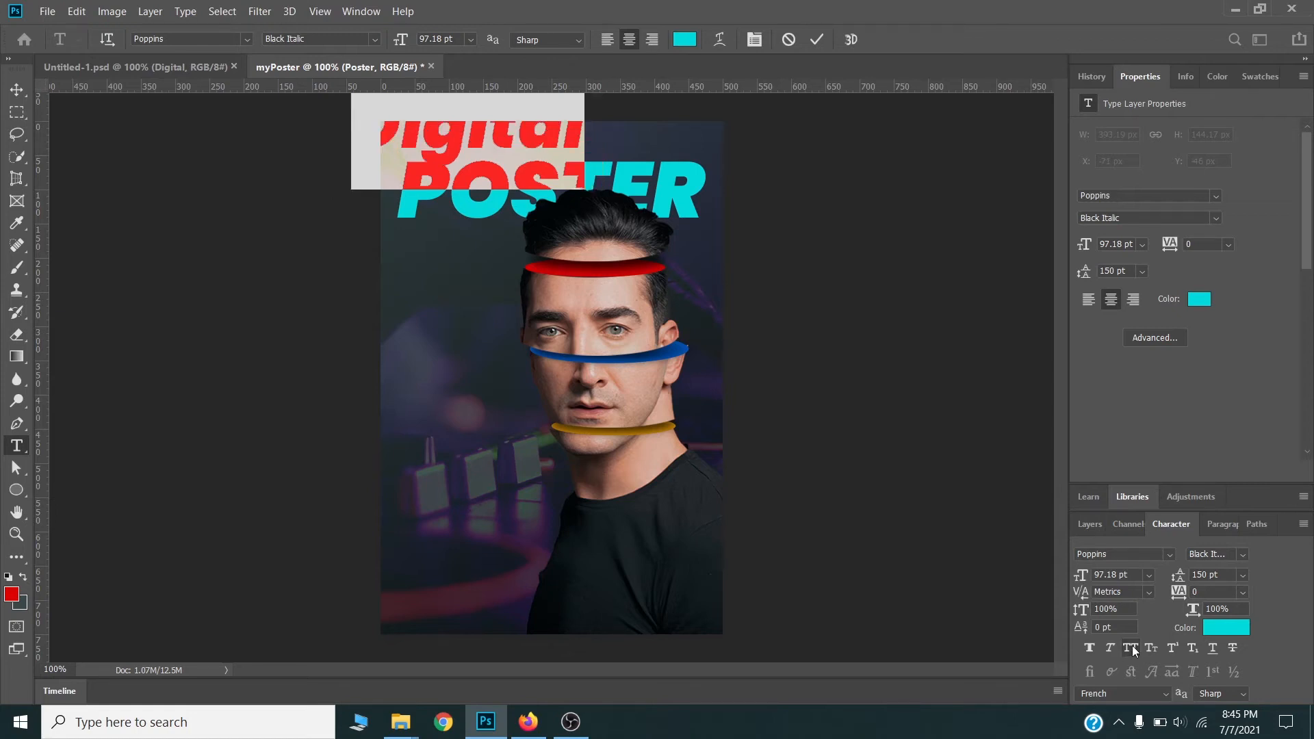
Set the Digital text to Bold Italic at 52.18 pt and move it to X 101 px, Y 20 px.
{"action": "left_click", "coordinate": [1240, 552]}
{"action": "left_click", "coordinate": [1223, 487]}
{"action": "left_click_drag", "start_coordinate": [1081, 577], "coordinate": [1043, 578]}
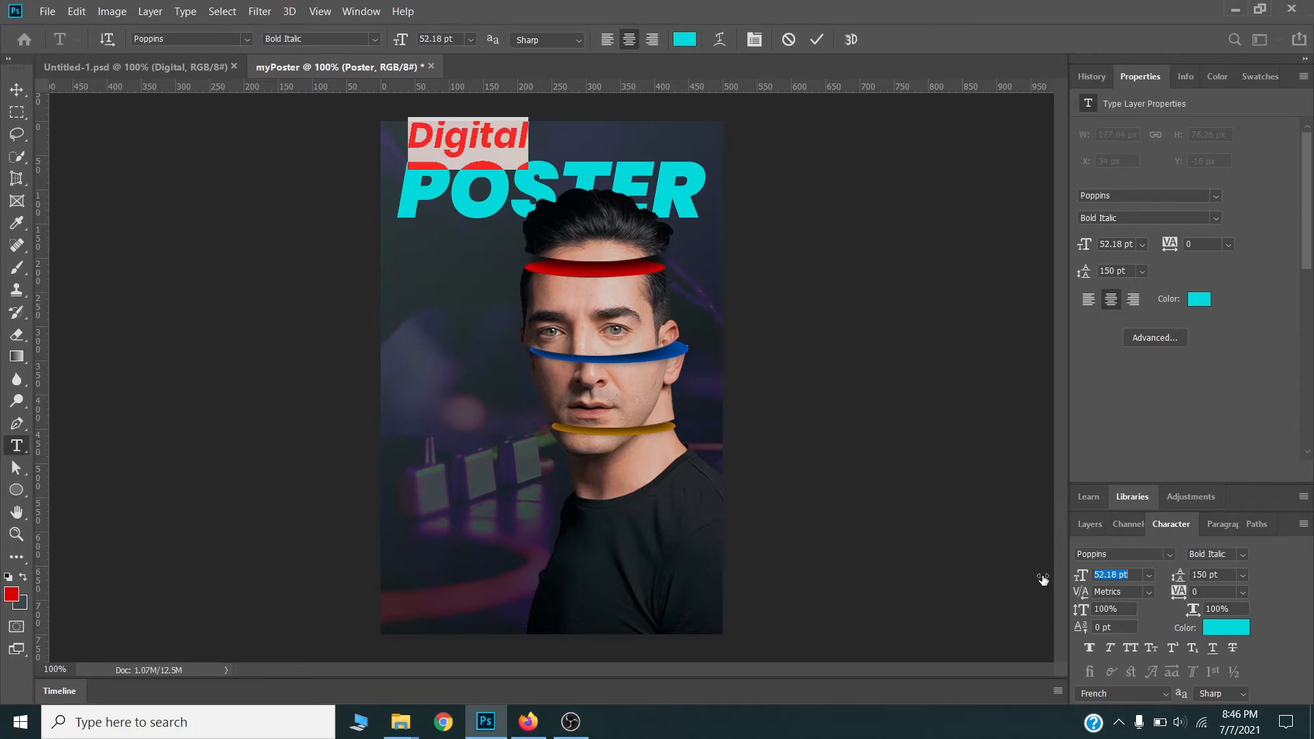
{"action": "left_click", "coordinate": [16, 89]}
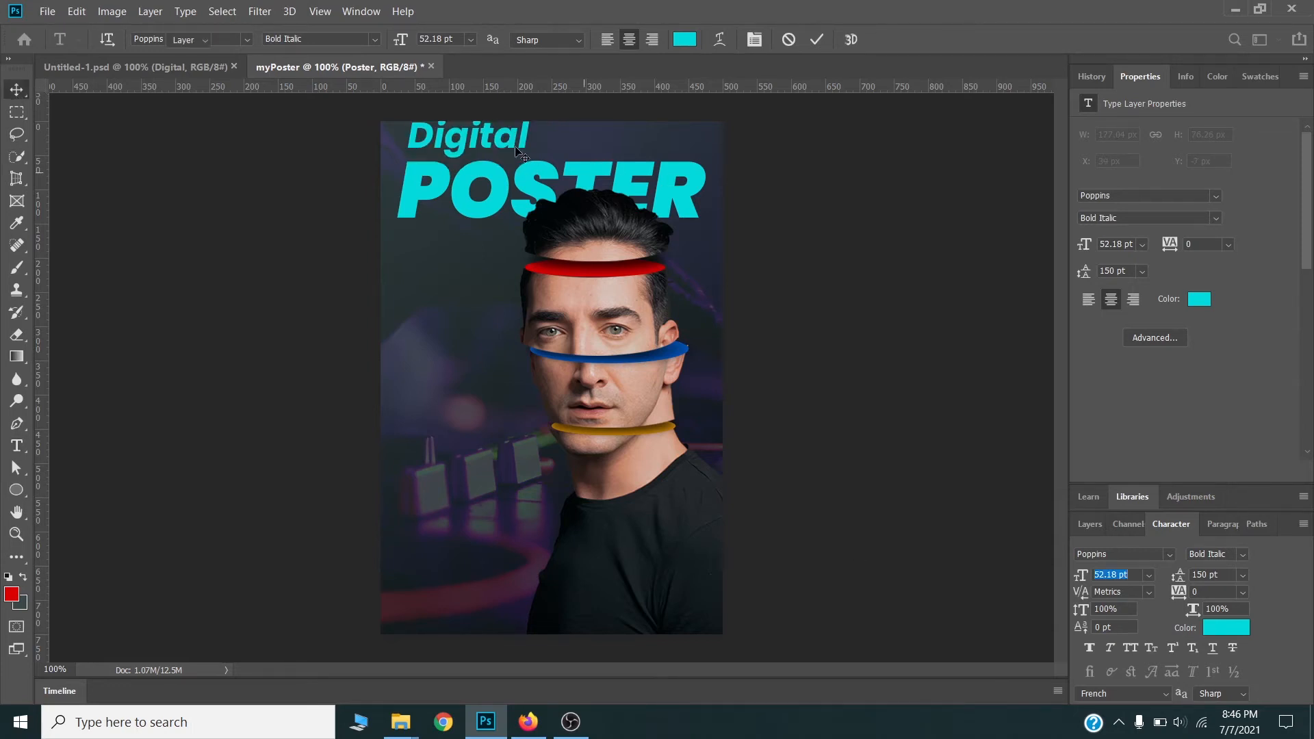
{"action": "left_click_drag", "start_coordinate": [494, 141], "coordinate": [537, 161]}
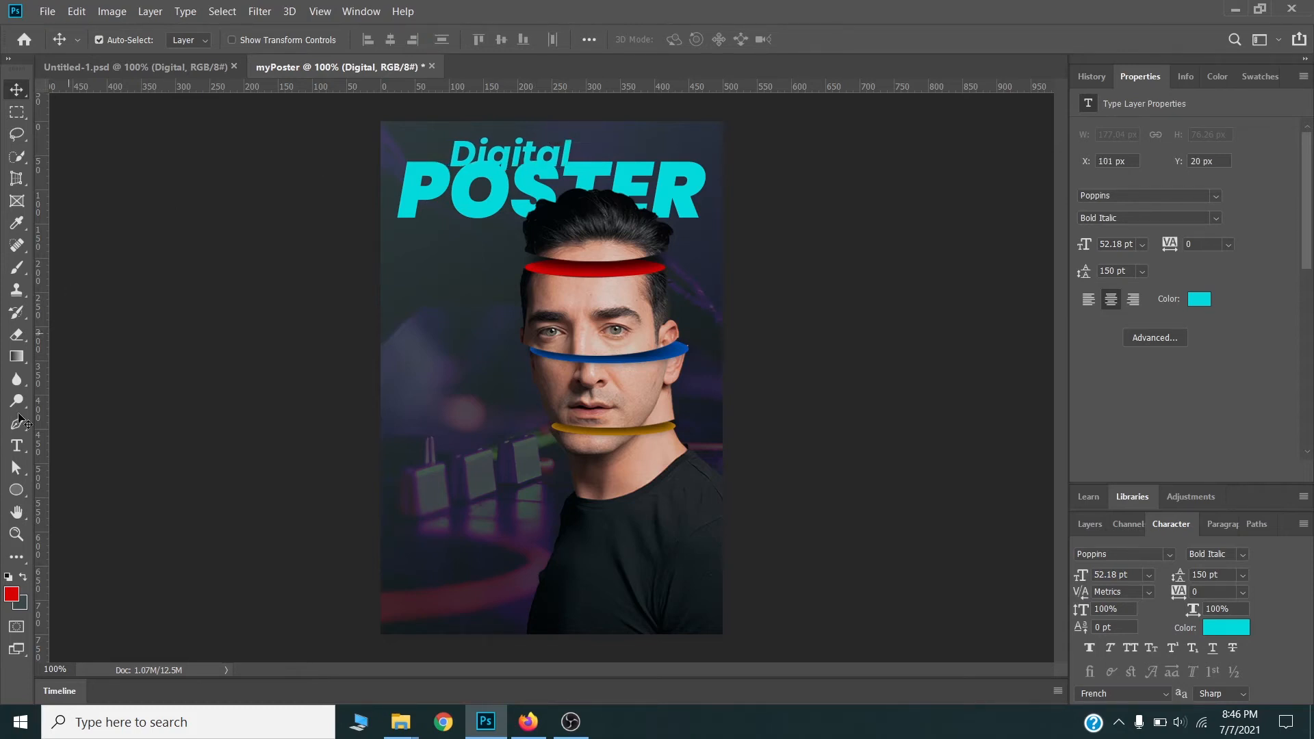
Draw a red rectangle about 207 by 67 px over the Digital text and shift it to X 88 px, Y 13 px.
{"action": "left_click", "coordinate": [17, 490]}
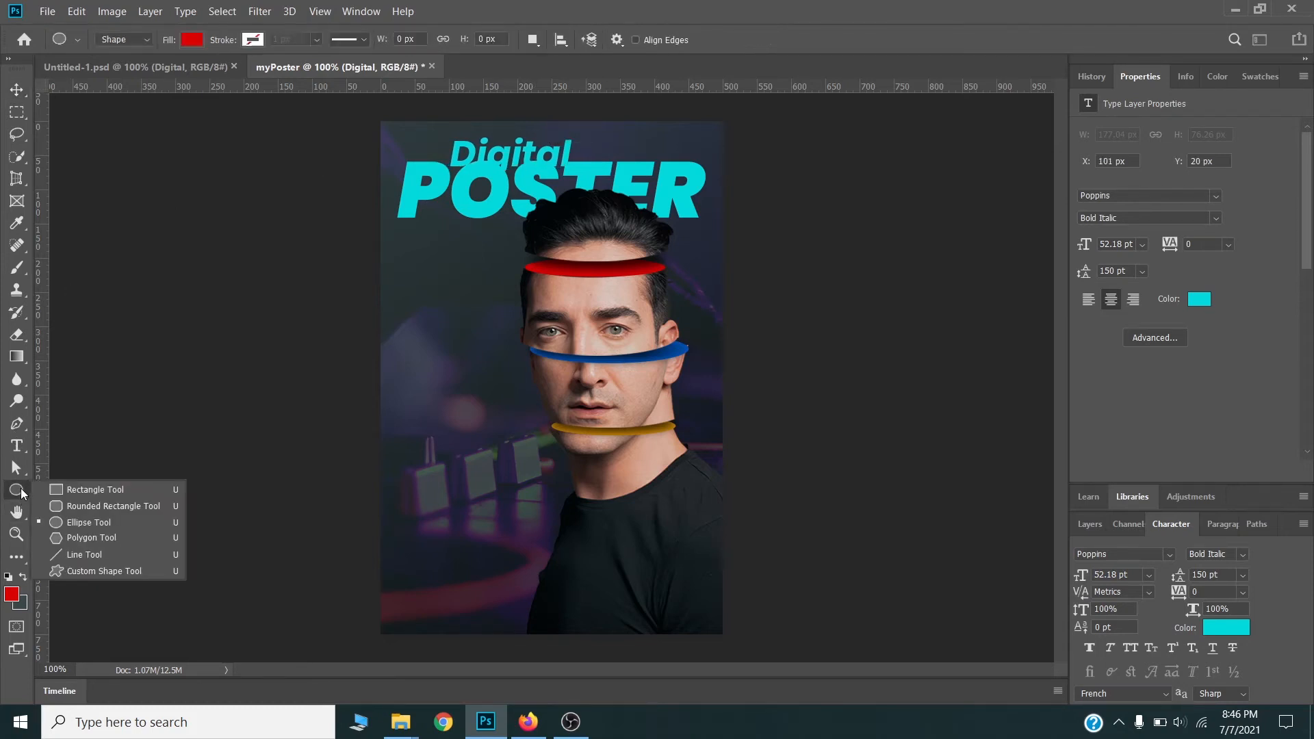
{"action": "left_click", "coordinate": [90, 490]}
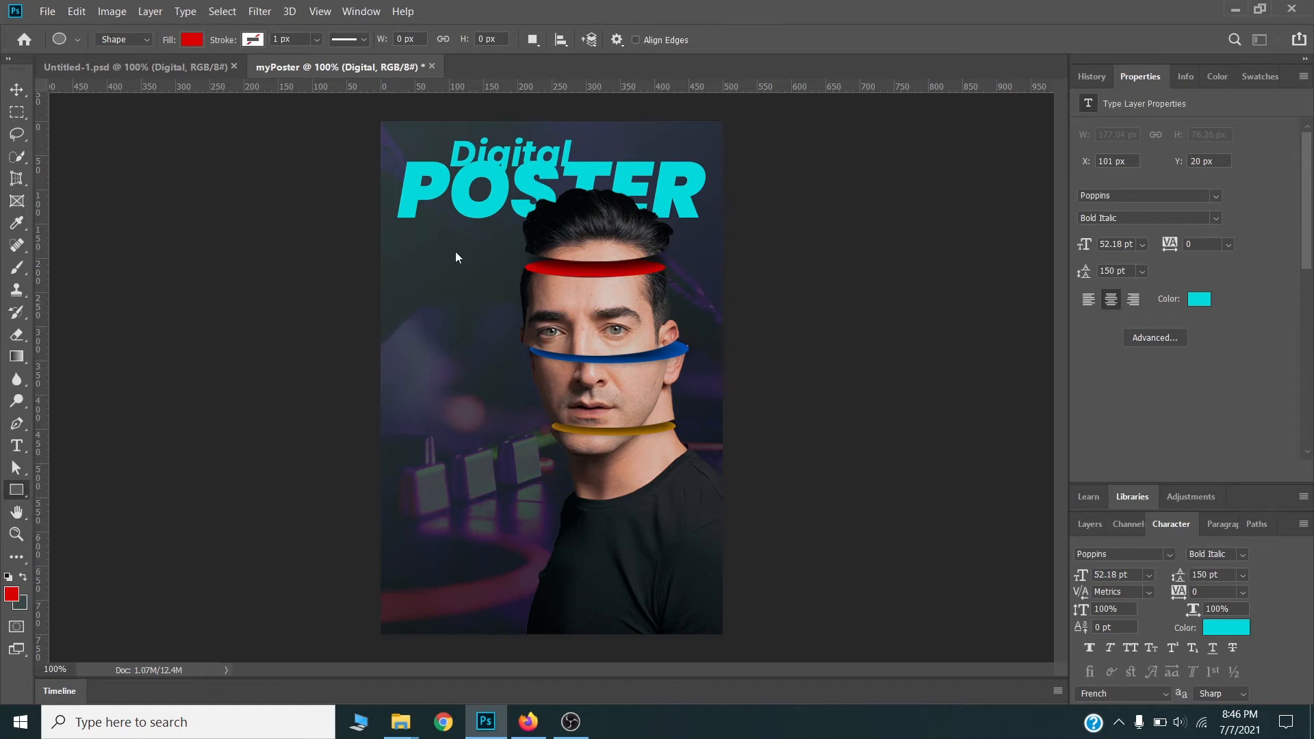
{"action": "left_click_drag", "start_coordinate": [446, 130], "coordinate": [587, 175]}
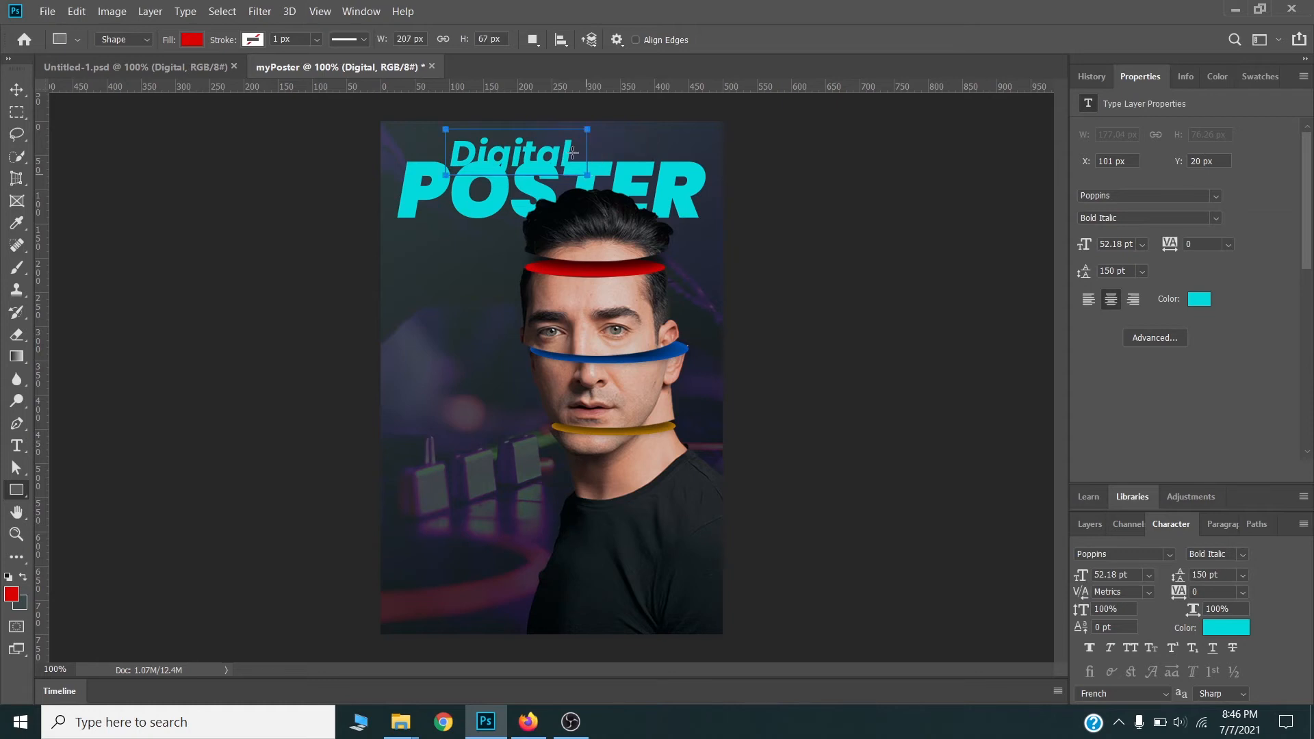
{"action": "key", "text": "v"}
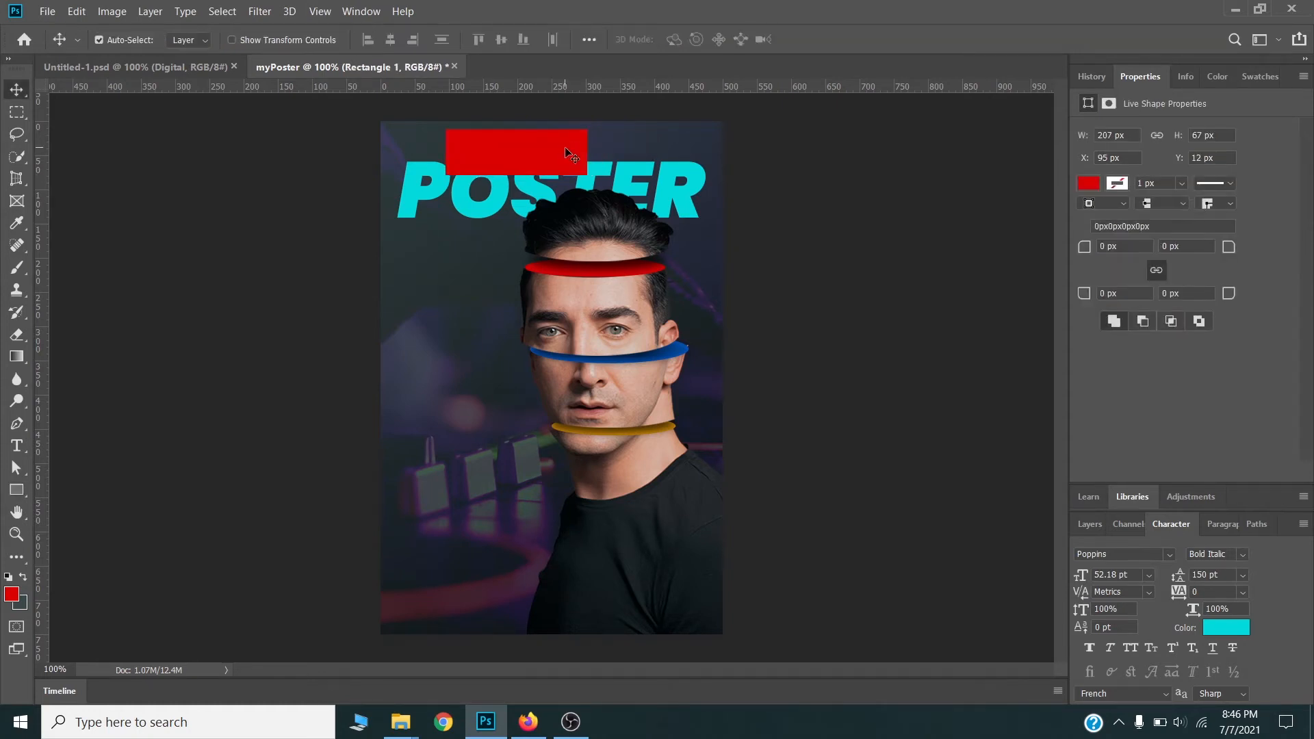
{"action": "left_click_drag", "start_coordinate": [566, 152], "coordinate": [561, 151]}
Slant the red rectangle into a parallelogram by shifting its top corners 20 px right, and nudge the shape slightly left.
{"action": "left_click", "coordinate": [16, 468]}
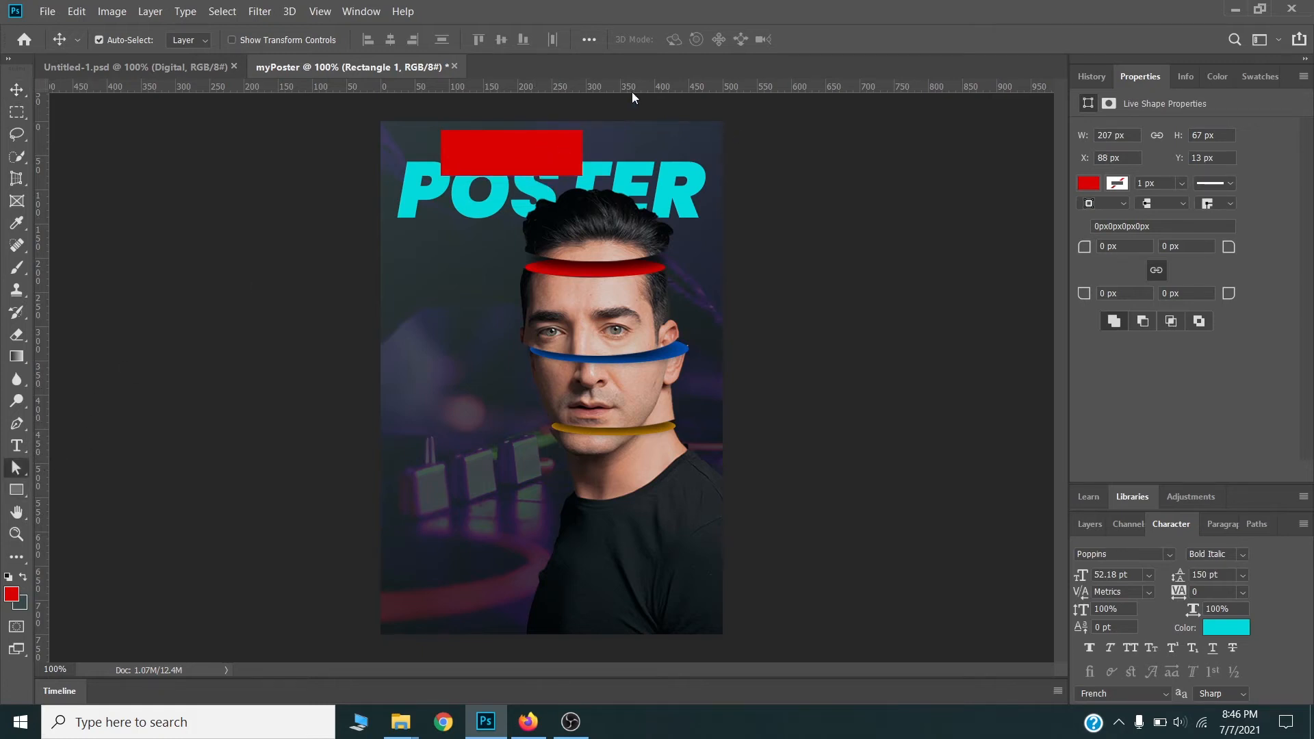
{"action": "left_click", "coordinate": [445, 133]}
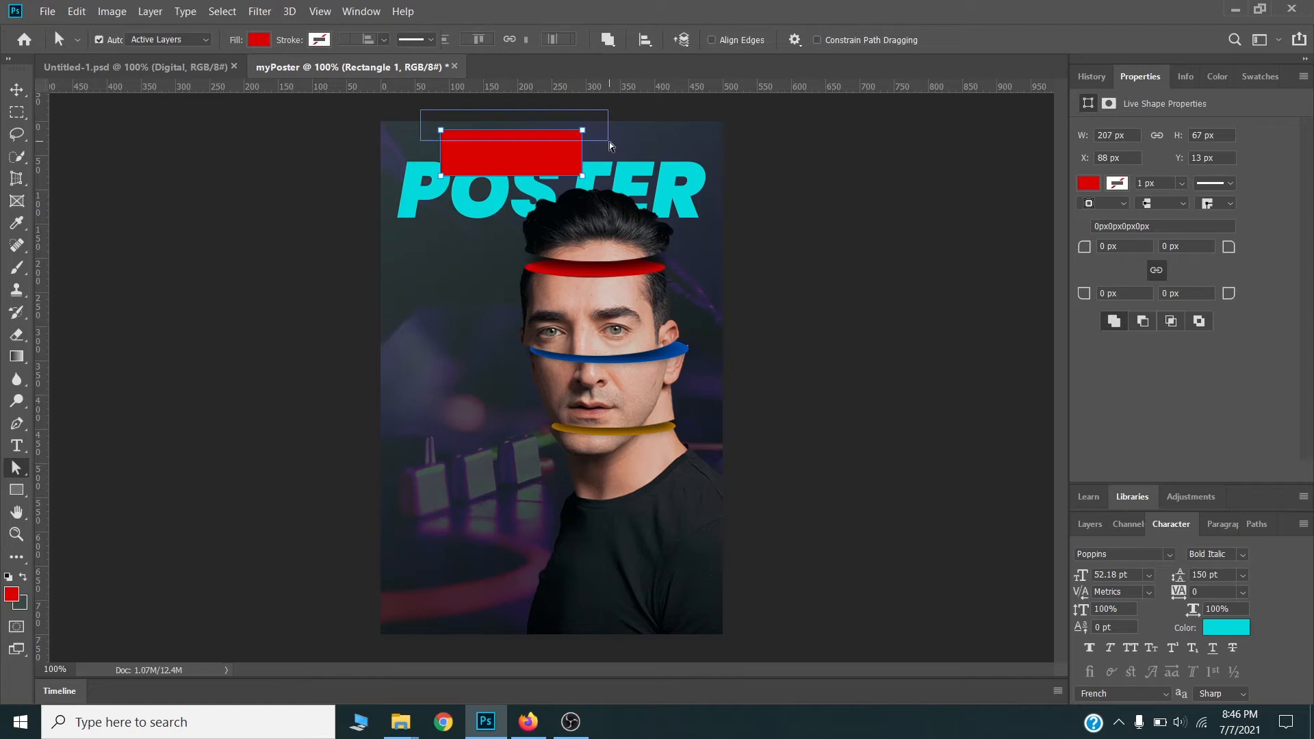
{"action": "left_click_drag", "start_coordinate": [582, 130], "coordinate": [597, 131]}
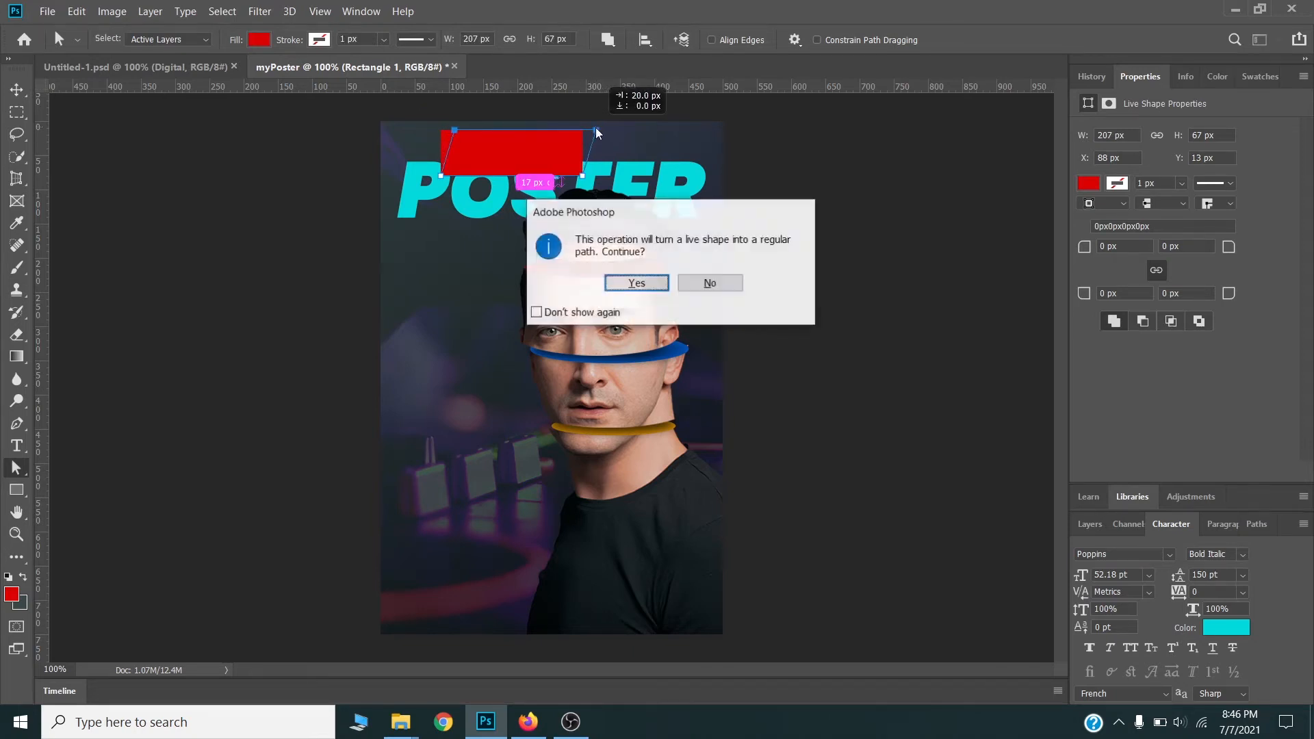
{"action": "left_click", "coordinate": [647, 285]}
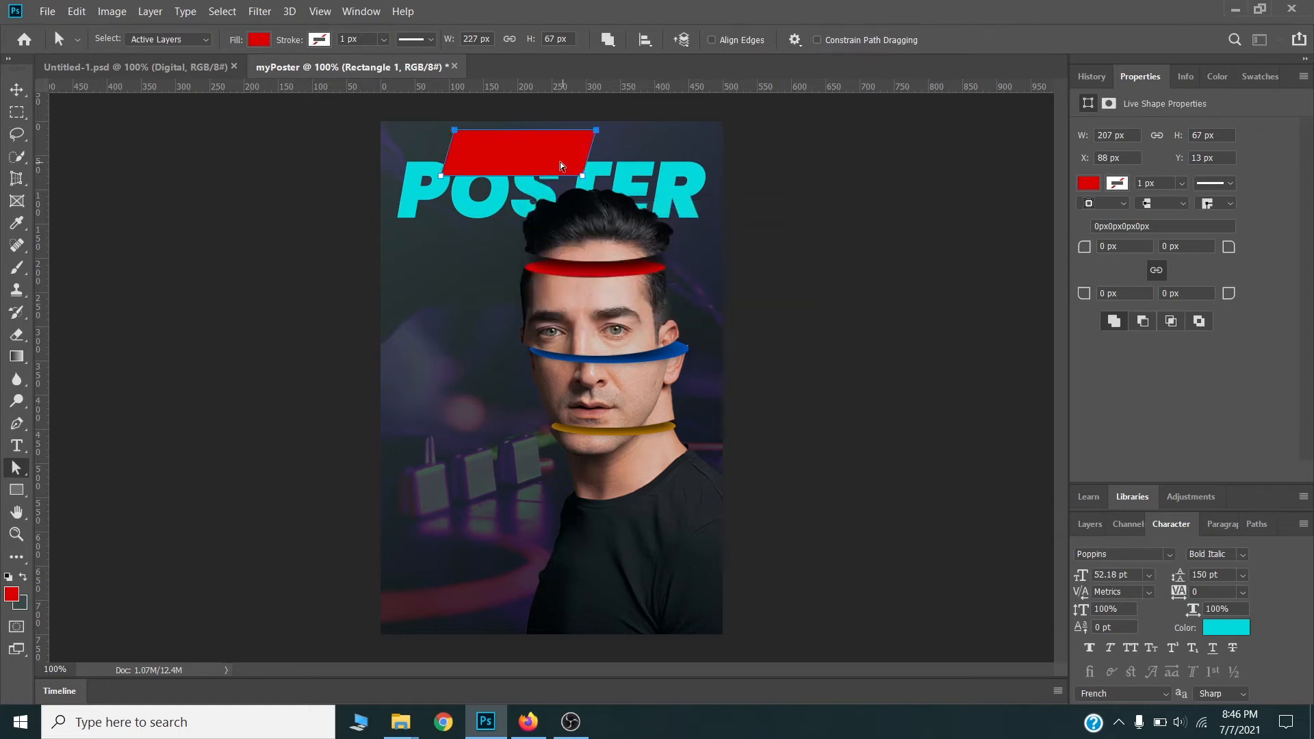
{"action": "key", "text": "v"}
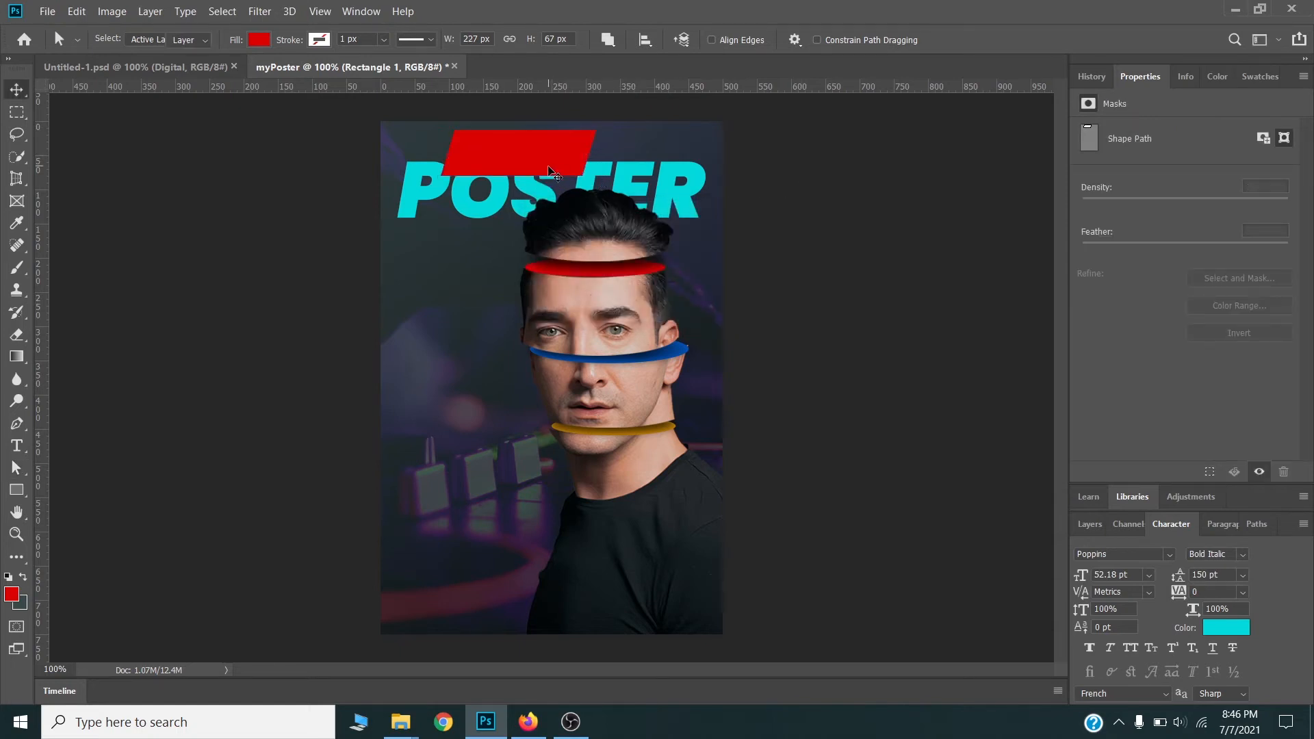
{"action": "left_click_drag", "start_coordinate": [551, 171], "coordinate": [546, 170]}
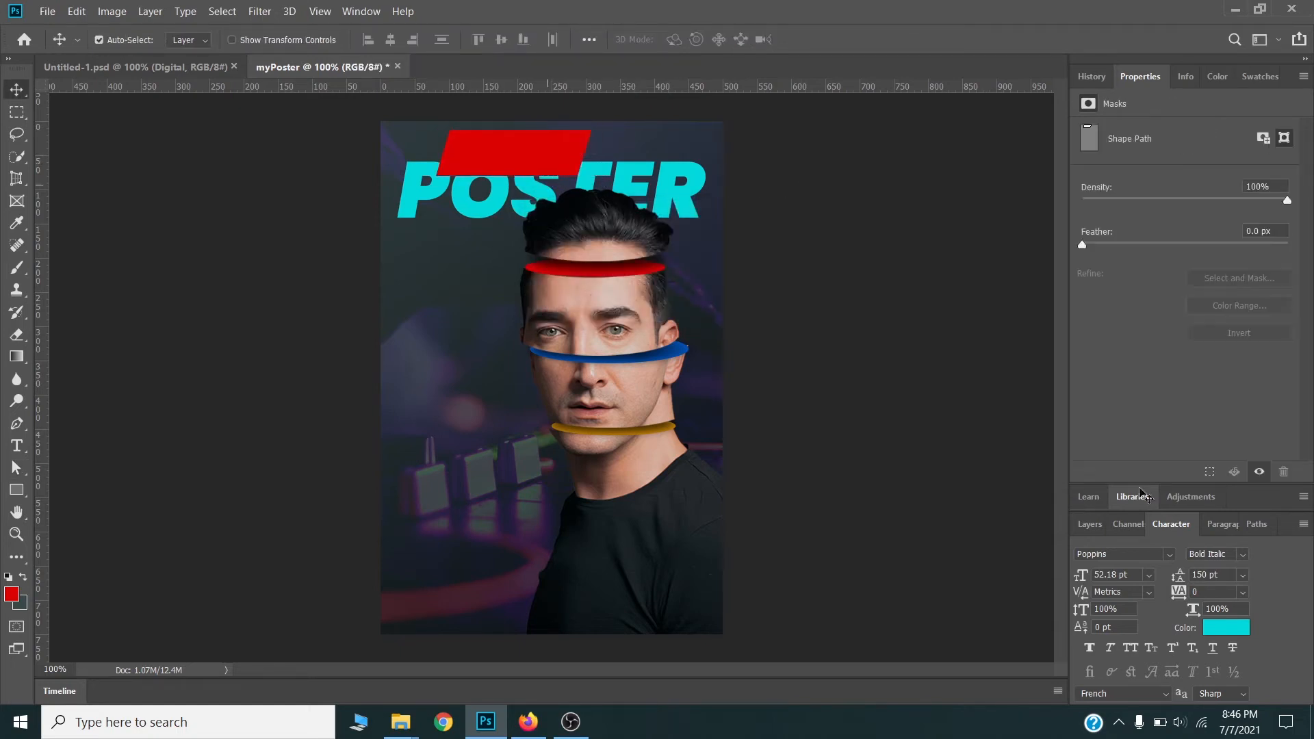
Place the Rectangle 1 layer beneath the Digital text layer and nudge the text slightly right within the red shape.
{"action": "double_click", "coordinate": [1145, 78]}
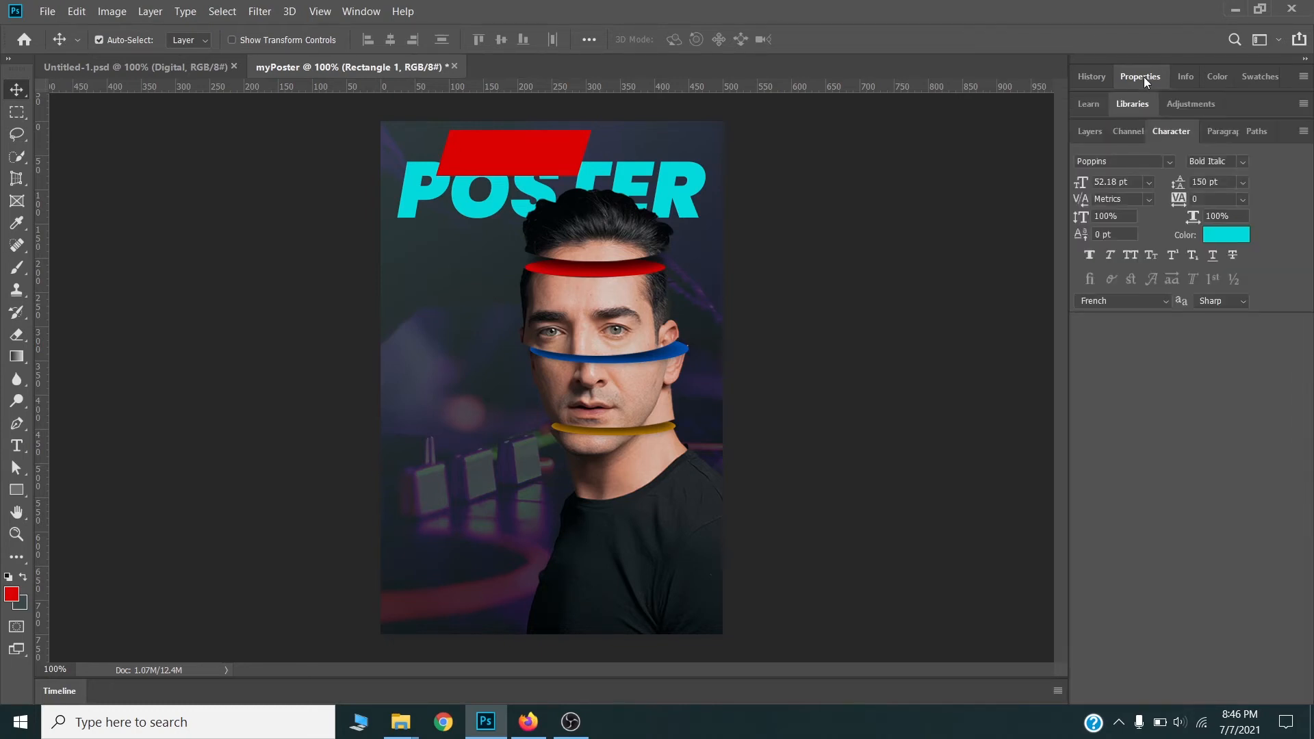
{"action": "left_click", "coordinate": [1088, 135]}
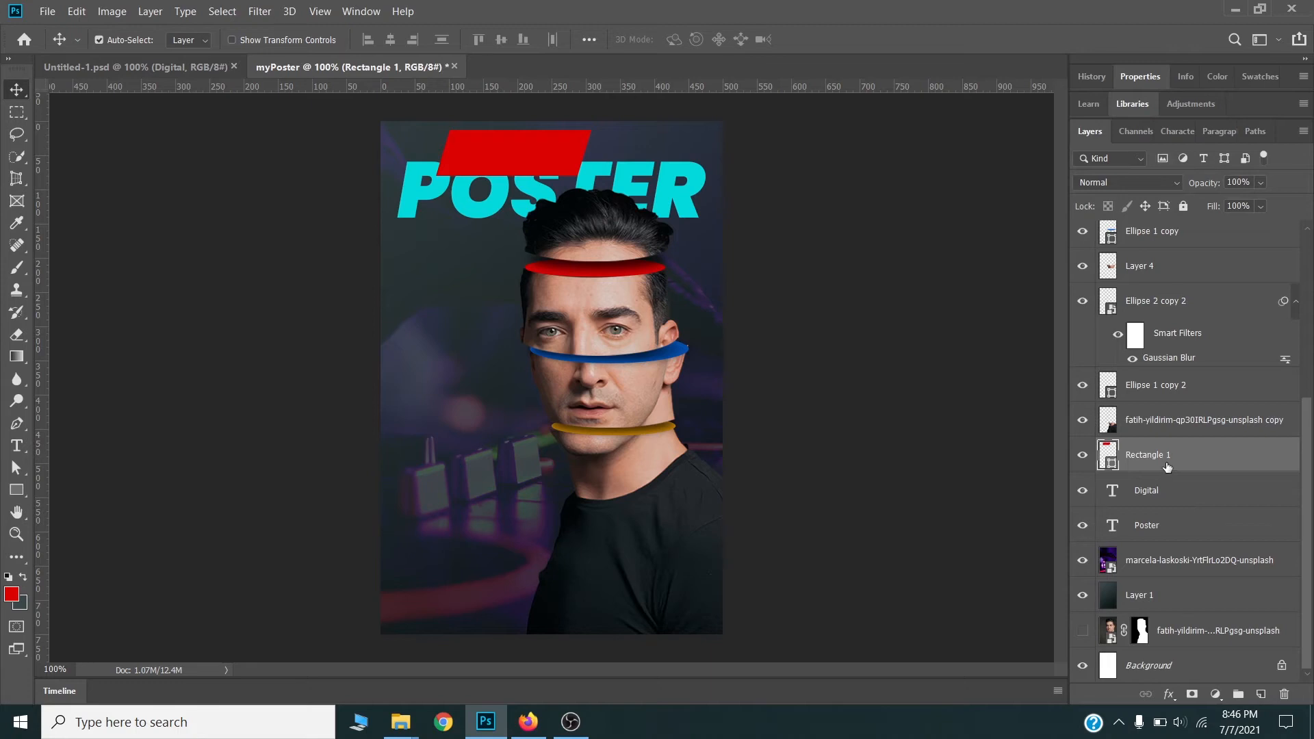
{"action": "left_click_drag", "start_coordinate": [1167, 467], "coordinate": [1164, 508]}
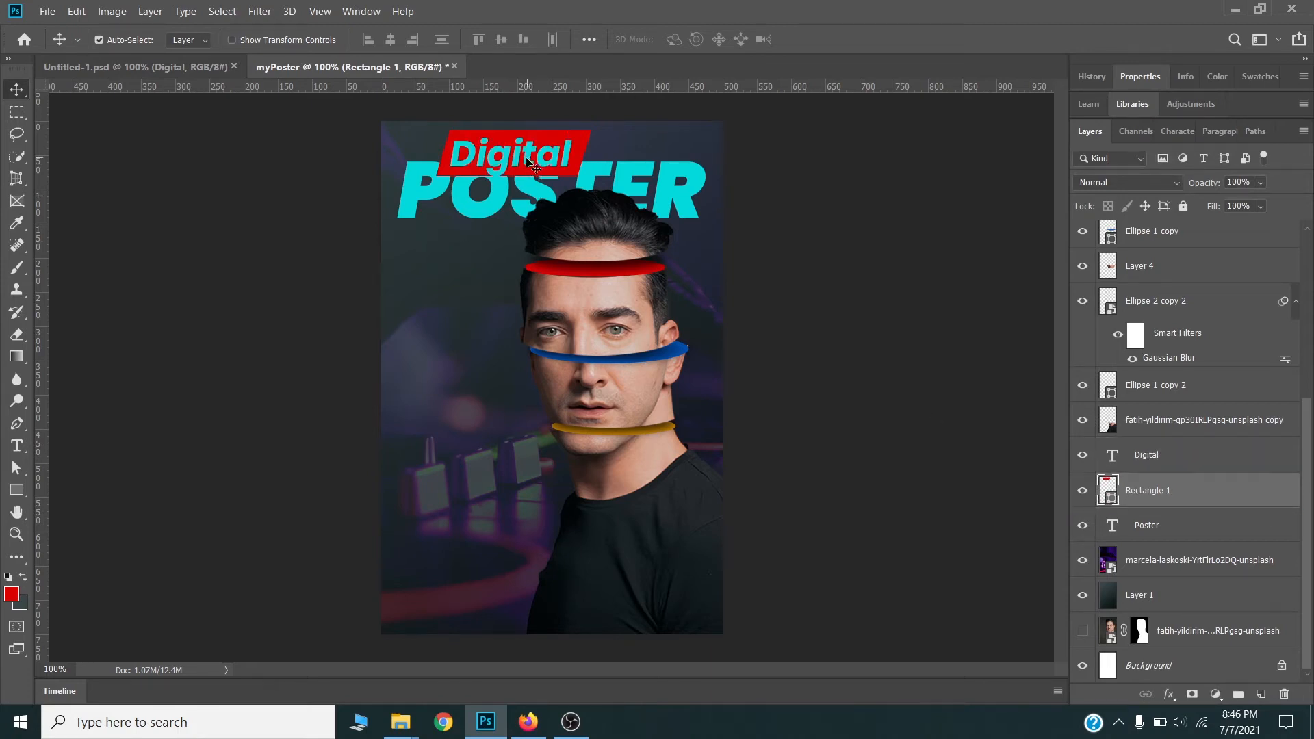
{"action": "left_click_drag", "start_coordinate": [531, 164], "coordinate": [532, 164]}
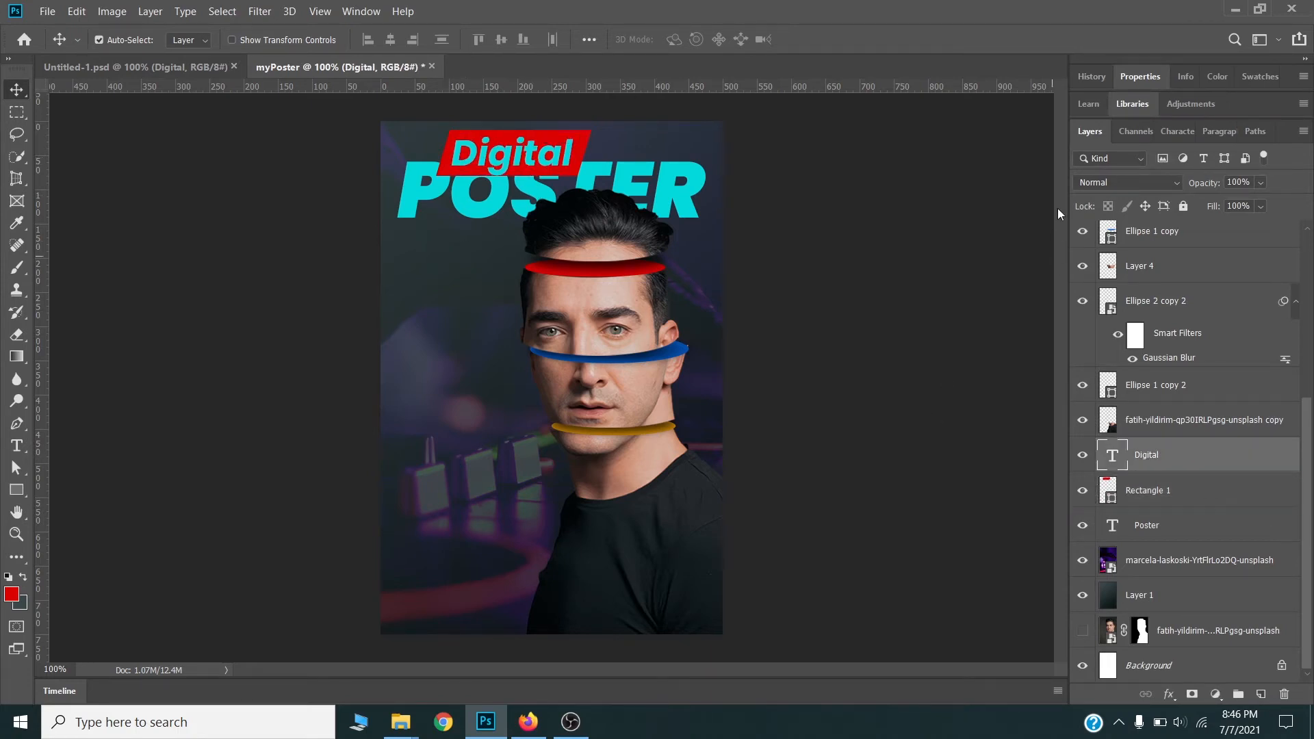
Set the Digital text's colour to white, ffffff.
{"action": "left_click", "coordinate": [1185, 133]}
{"action": "left_click", "coordinate": [1230, 245]}
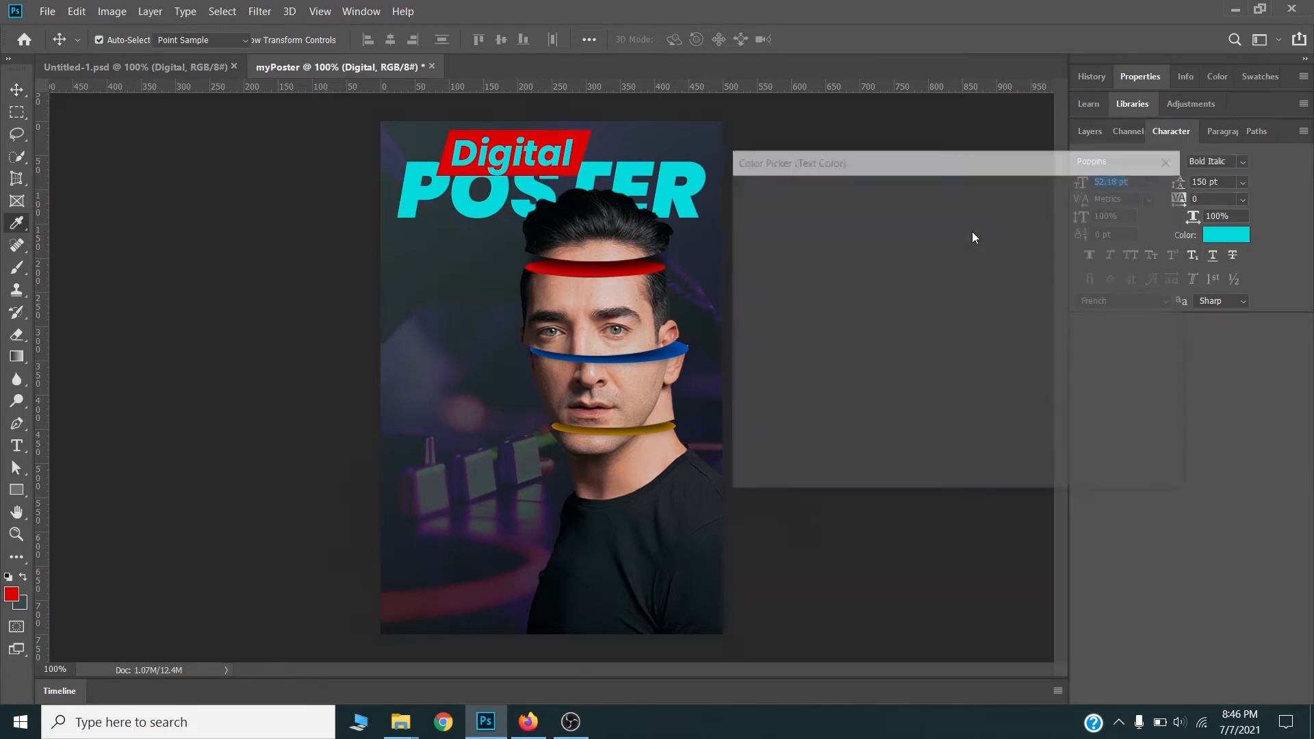
{"action": "left_click_drag", "start_coordinate": [753, 212], "coordinate": [721, 156]}
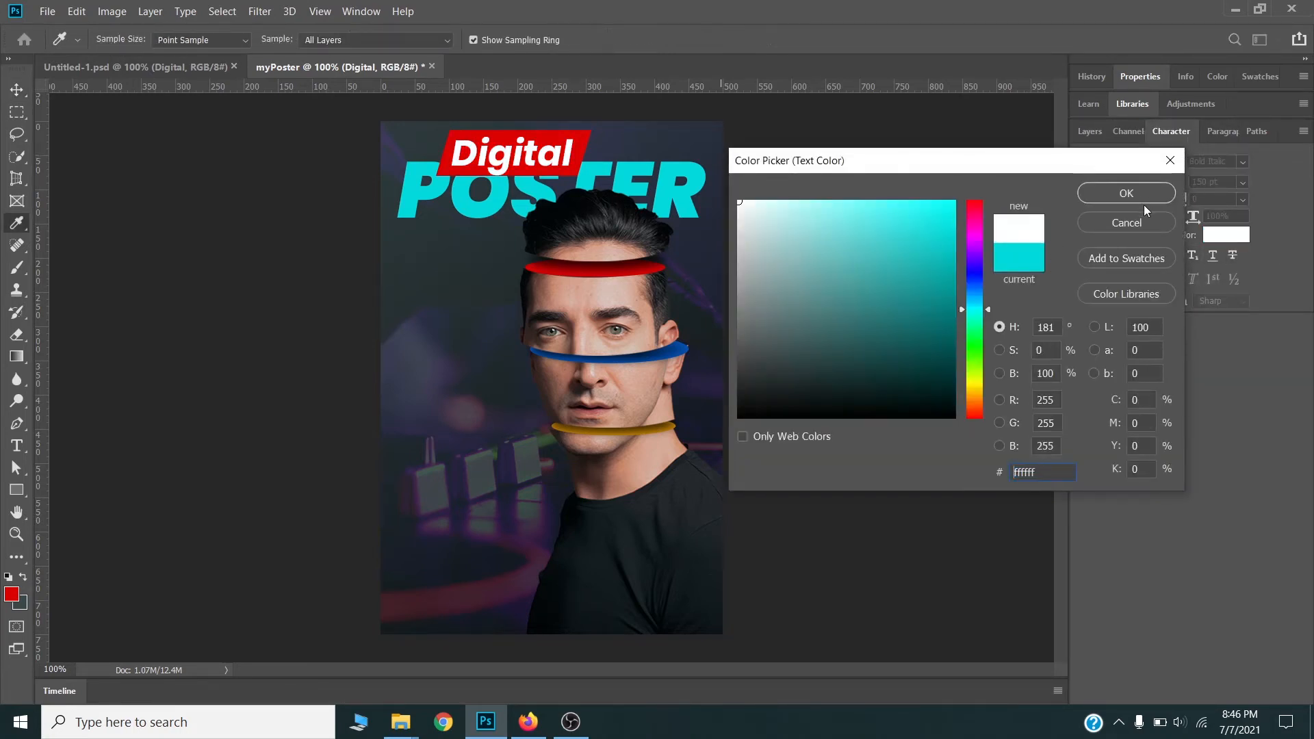
{"action": "left_click", "coordinate": [1130, 193]}
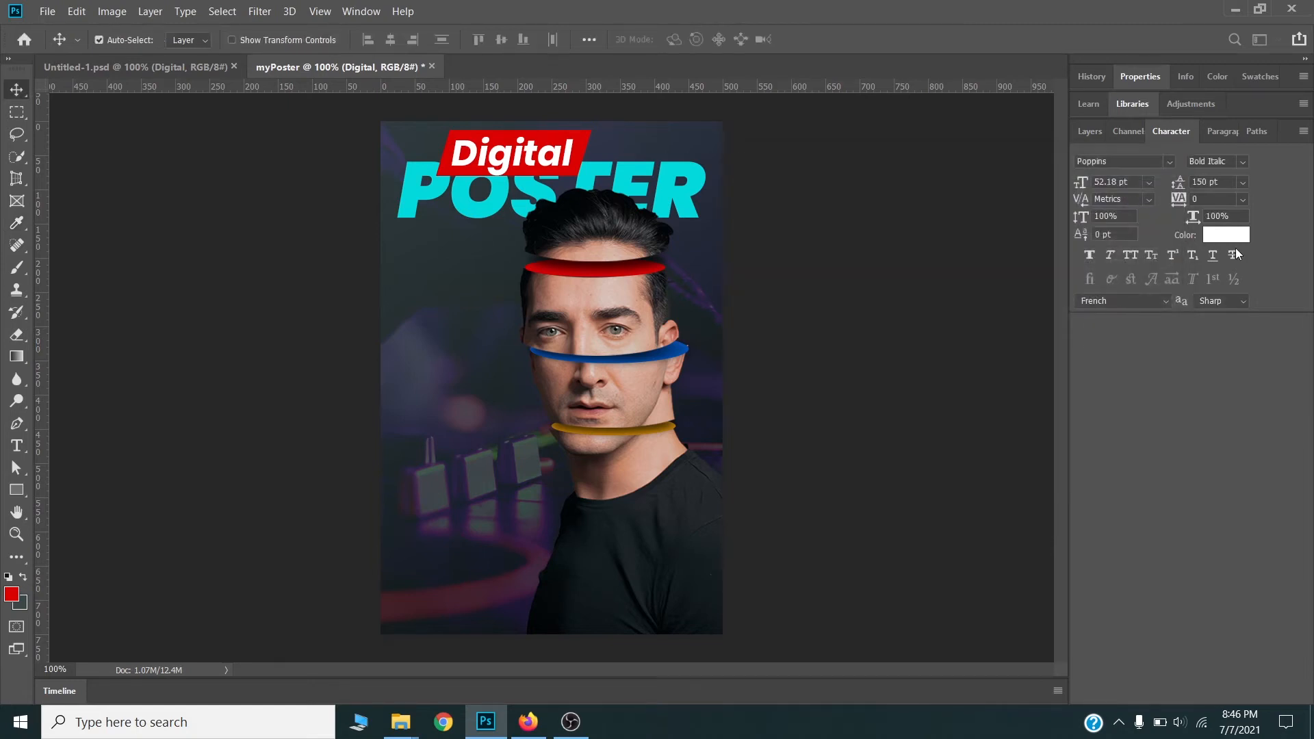
Duplicate the Rectangle 1 layer and stretch the right side of the lower original until the shape is 237 px wide.
{"action": "left_click", "coordinate": [1091, 134]}
{"action": "left_click", "coordinate": [1188, 500]}
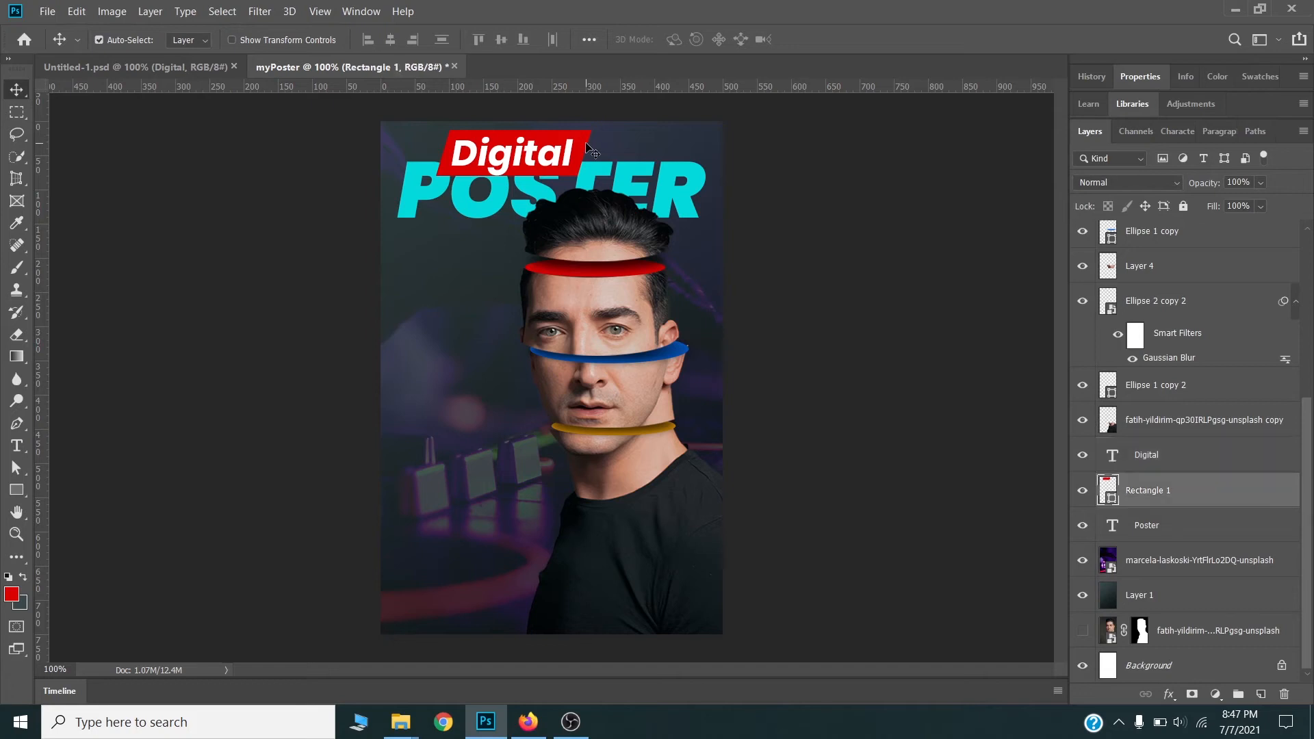
{"action": "left_click_drag", "start_coordinate": [1188, 500], "coordinate": [1262, 694]}
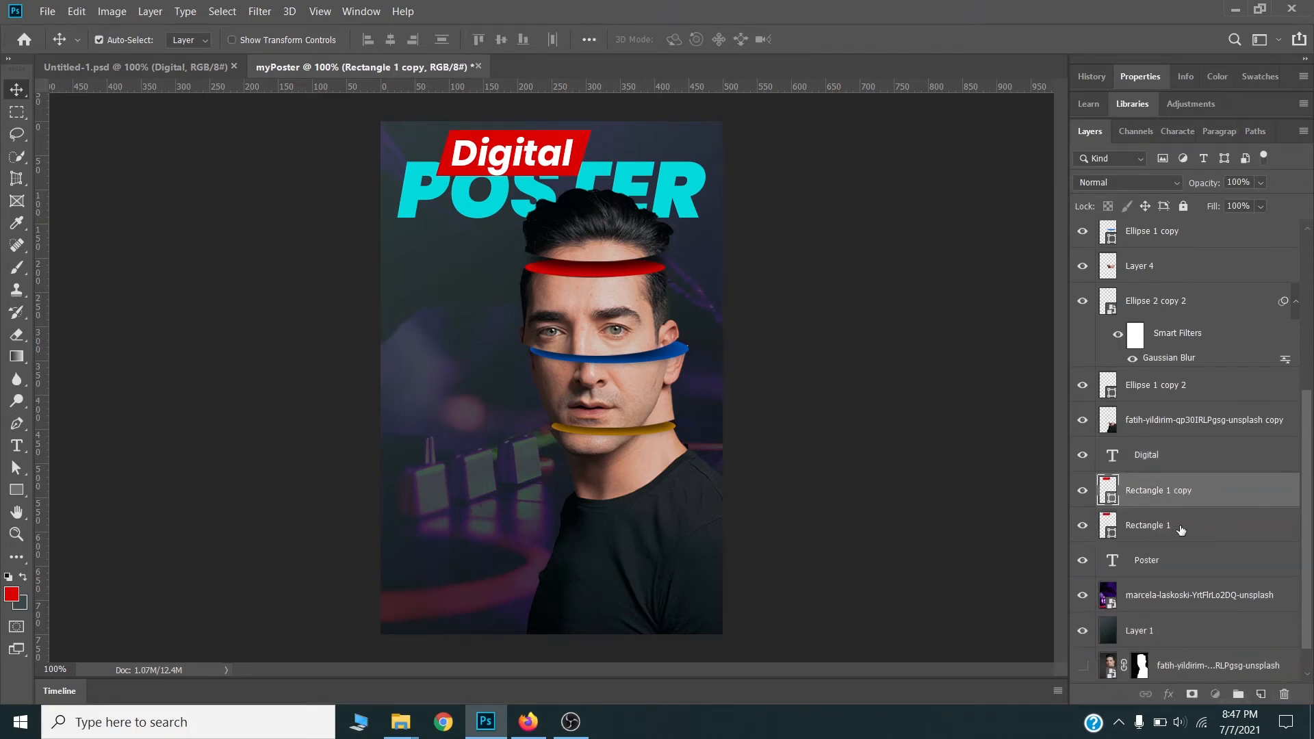
{"action": "left_click", "coordinate": [1181, 530]}
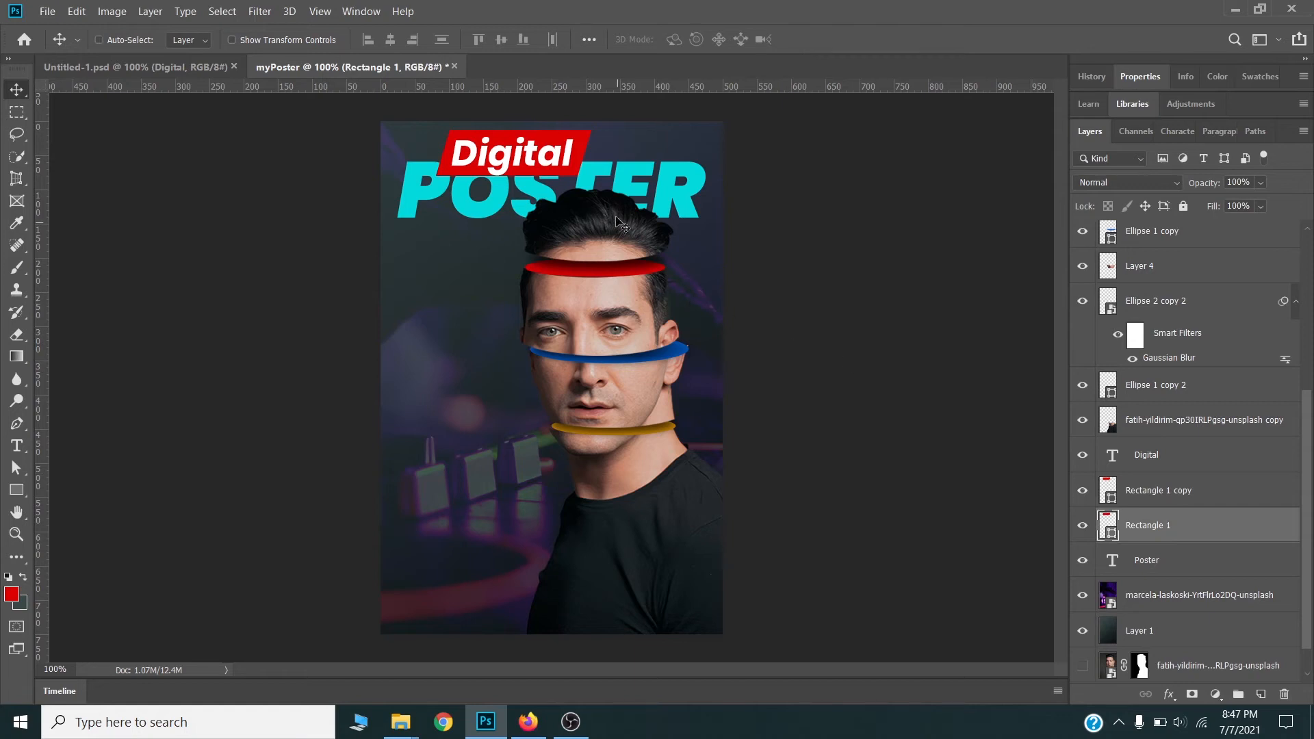
{"action": "key", "text": "ctrl"}
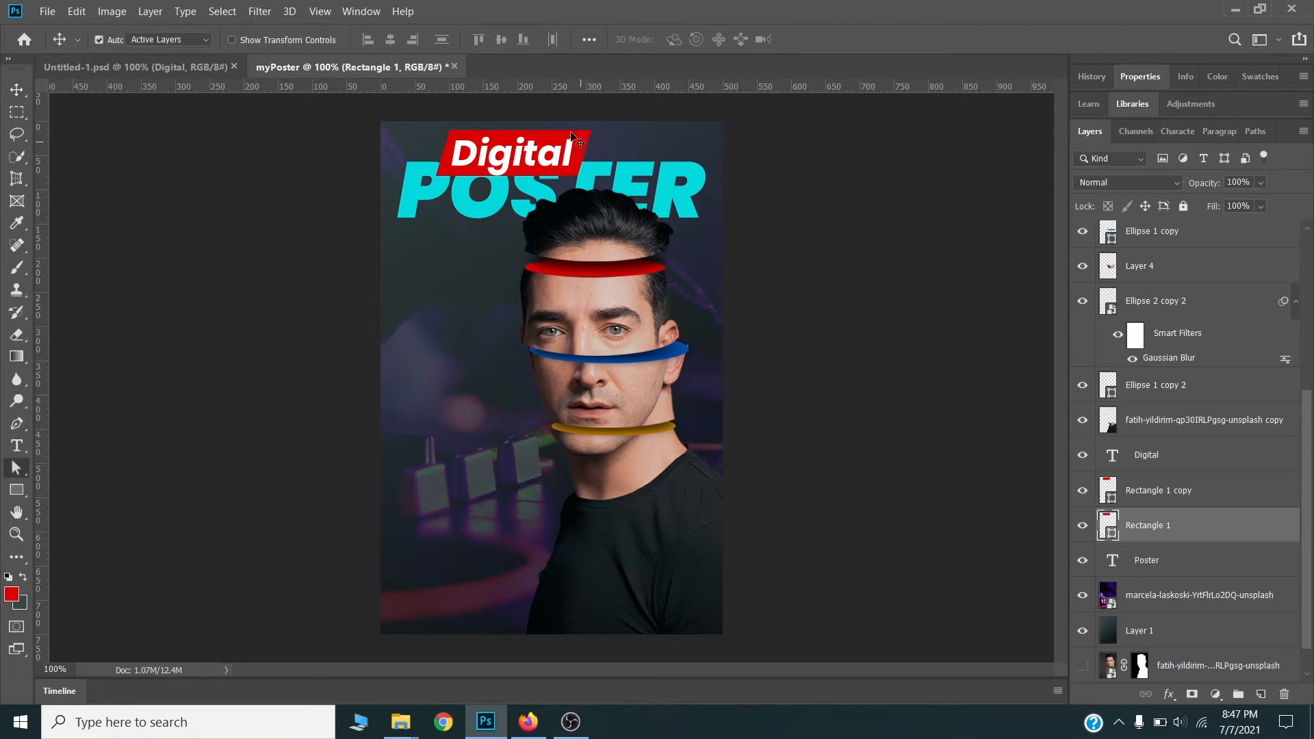
{"action": "key", "text": "a"}
{"action": "left_click", "coordinate": [577, 170]}
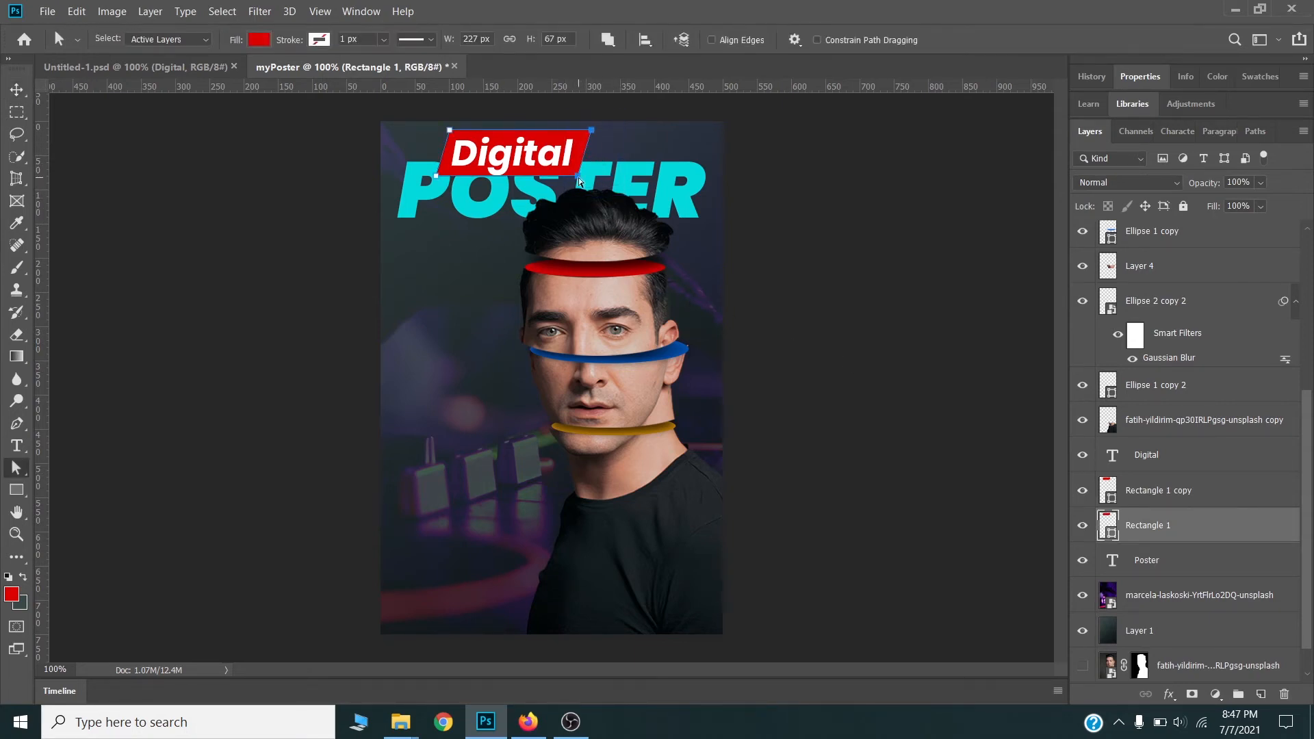
{"action": "left_click_drag", "start_coordinate": [578, 179], "coordinate": [586, 171]}
{"action": "key", "text": "v"}
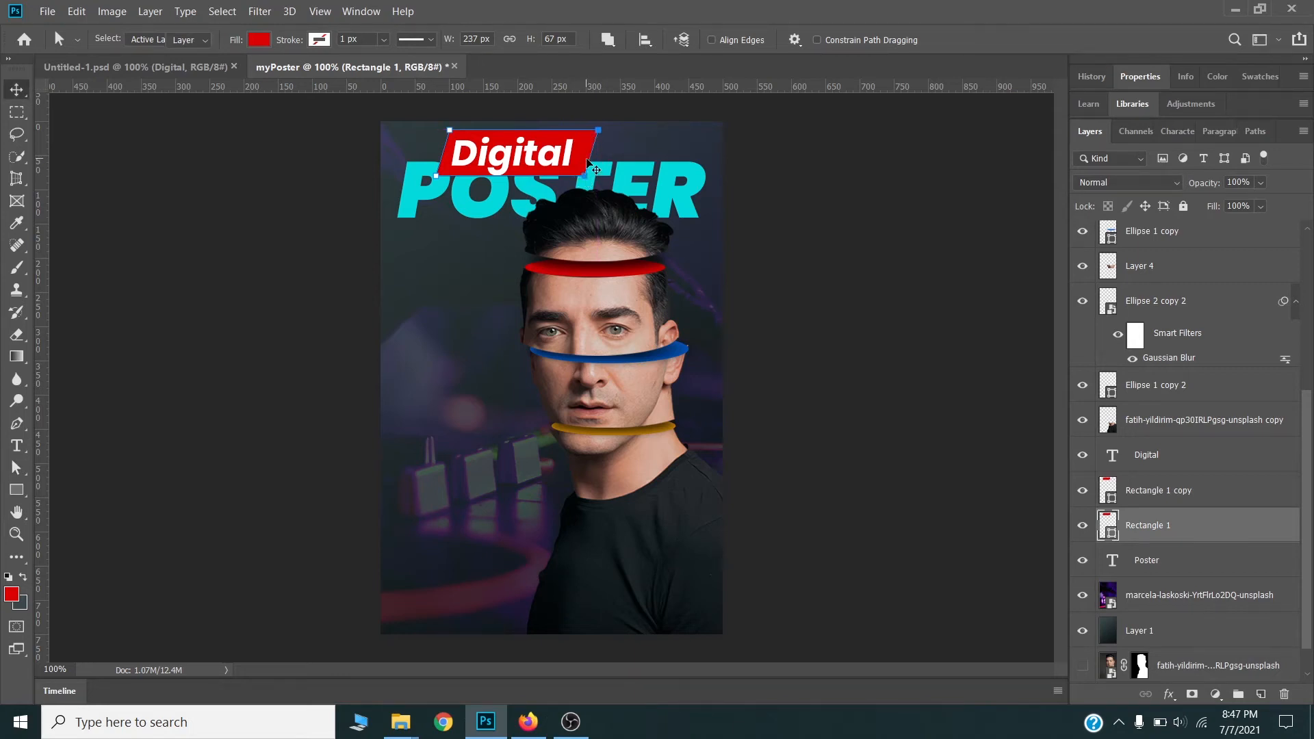
Fill the lower Rectangle 1 shape with a dark colour sampled from the poster to form a shadow behind the label.
{"action": "double_click", "coordinate": [1109, 527]}
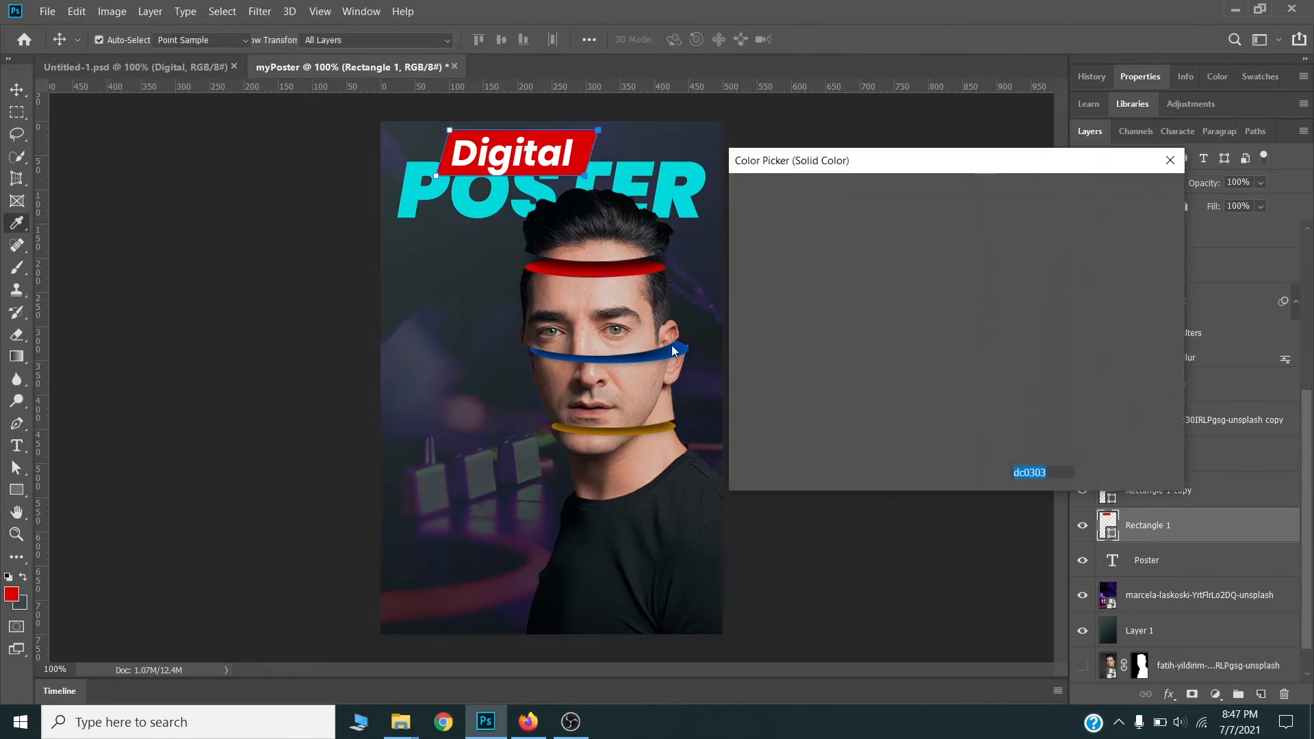
{"action": "left_click", "coordinate": [570, 252]}
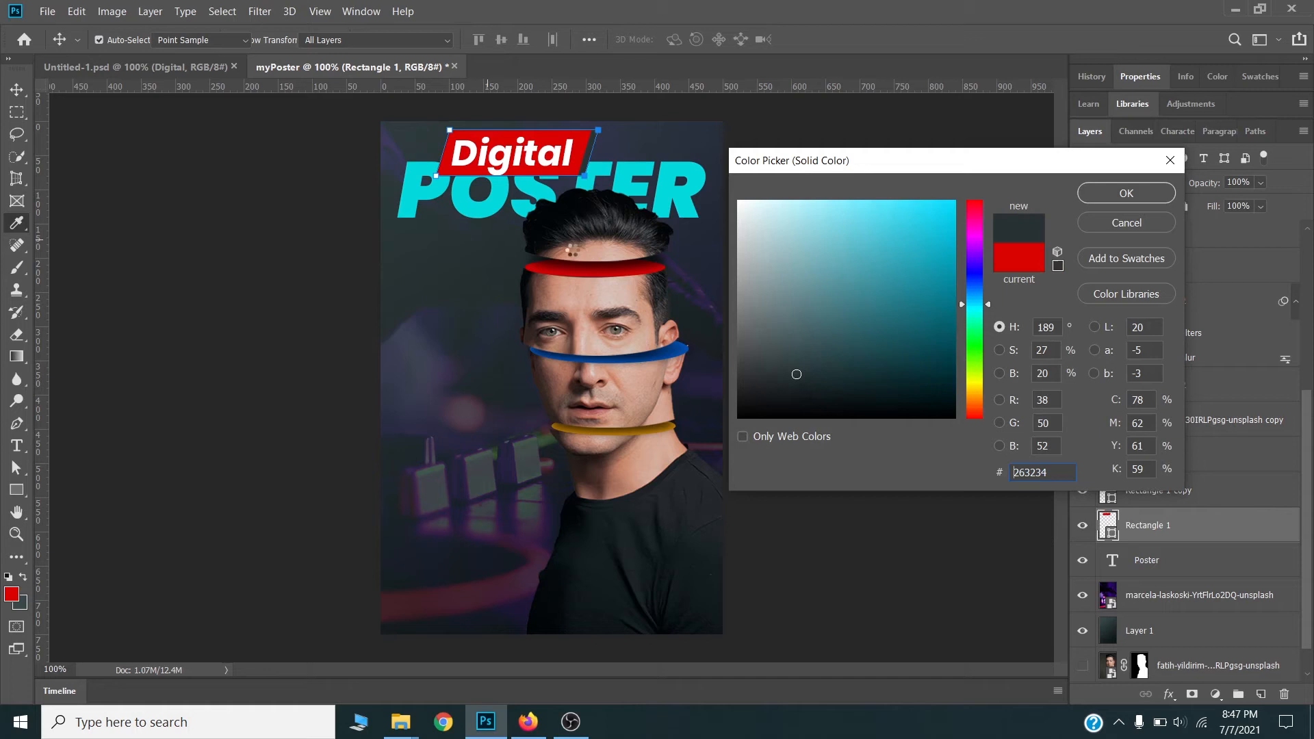
{"action": "left_click", "coordinate": [1095, 193]}
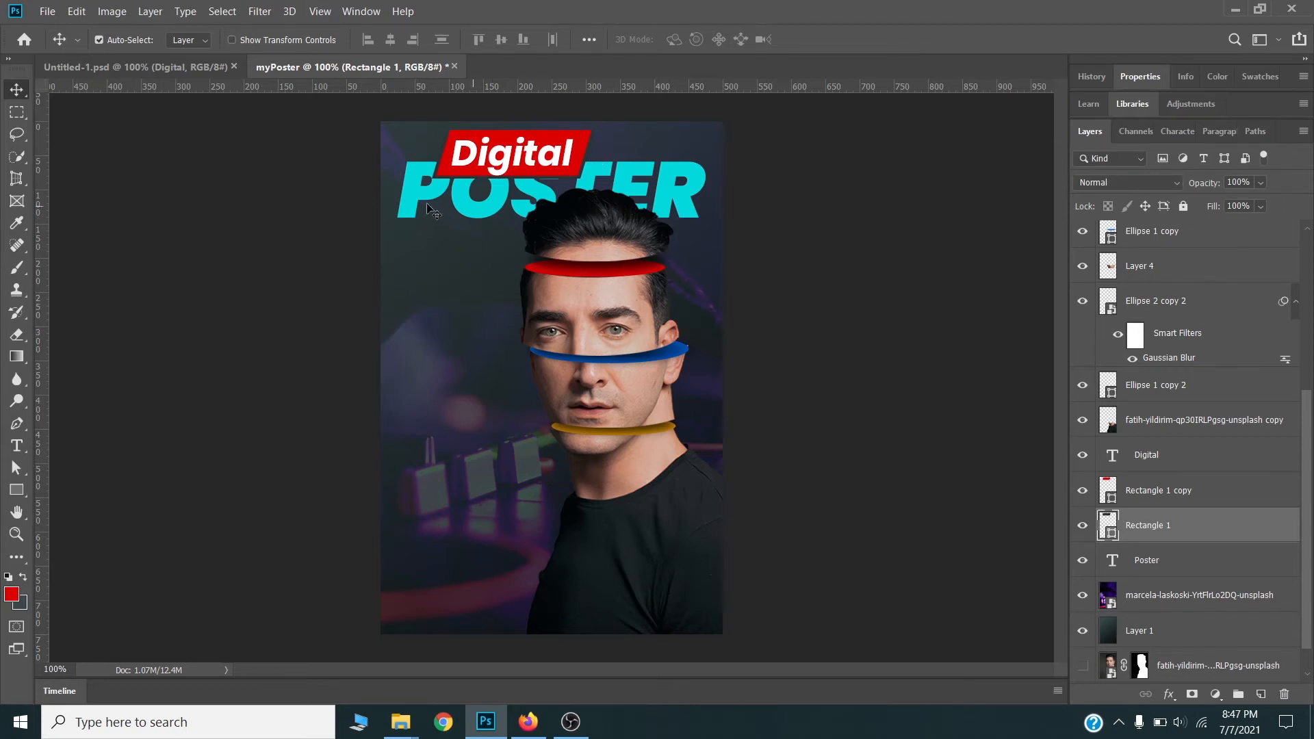
Duplicate the POSTER title lower on the poster and replace the copy's text with a single letter D.
{"action": "left_click_drag", "start_coordinate": [472, 218], "coordinate": [463, 347]}
{"action": "key", "text": "t"}
{"action": "left_click", "coordinate": [460, 323]}
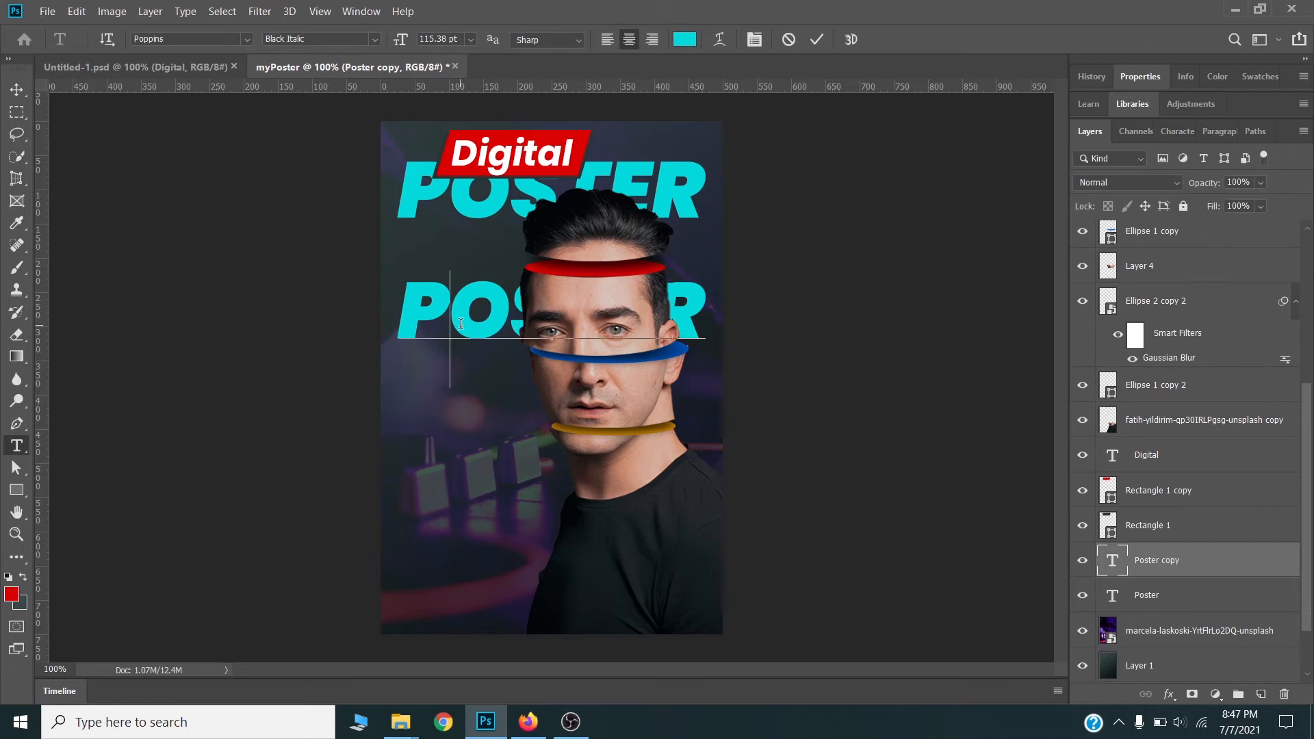
{"action": "key", "text": "ctrl+a"}
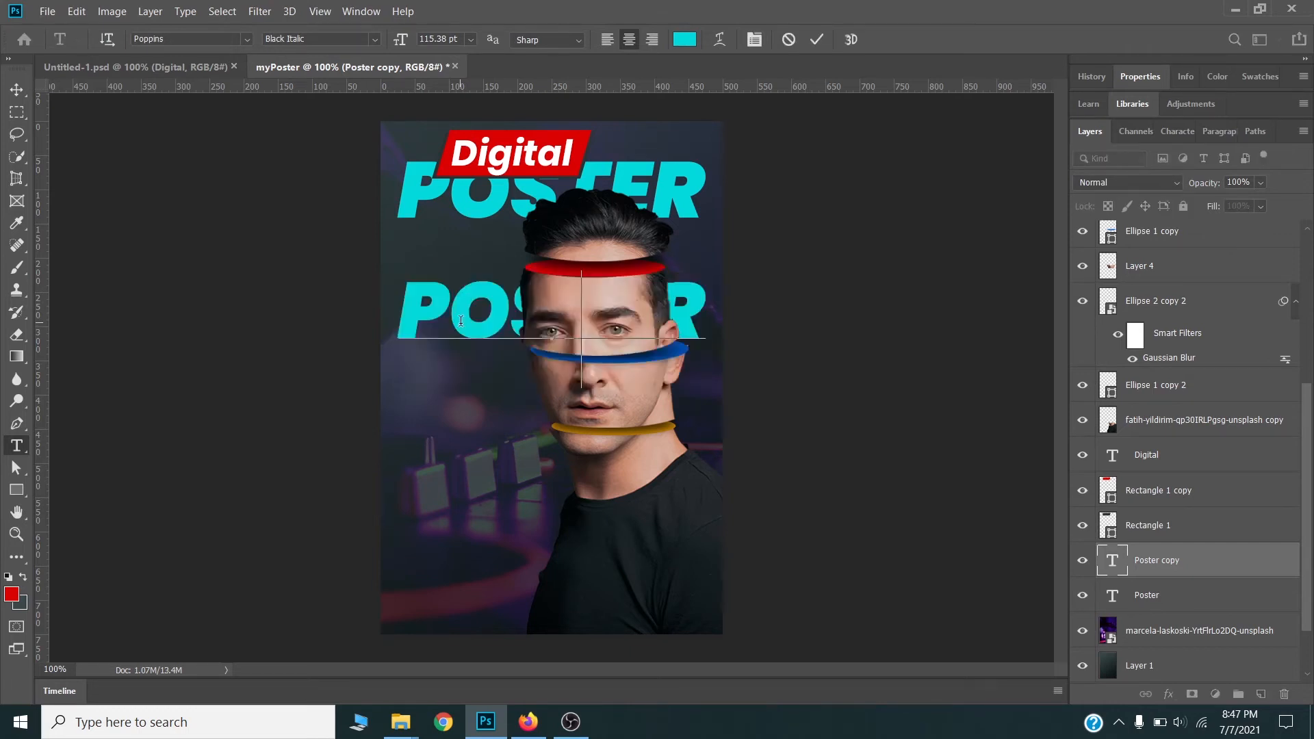
{"action": "key", "text": "BackSpace"}
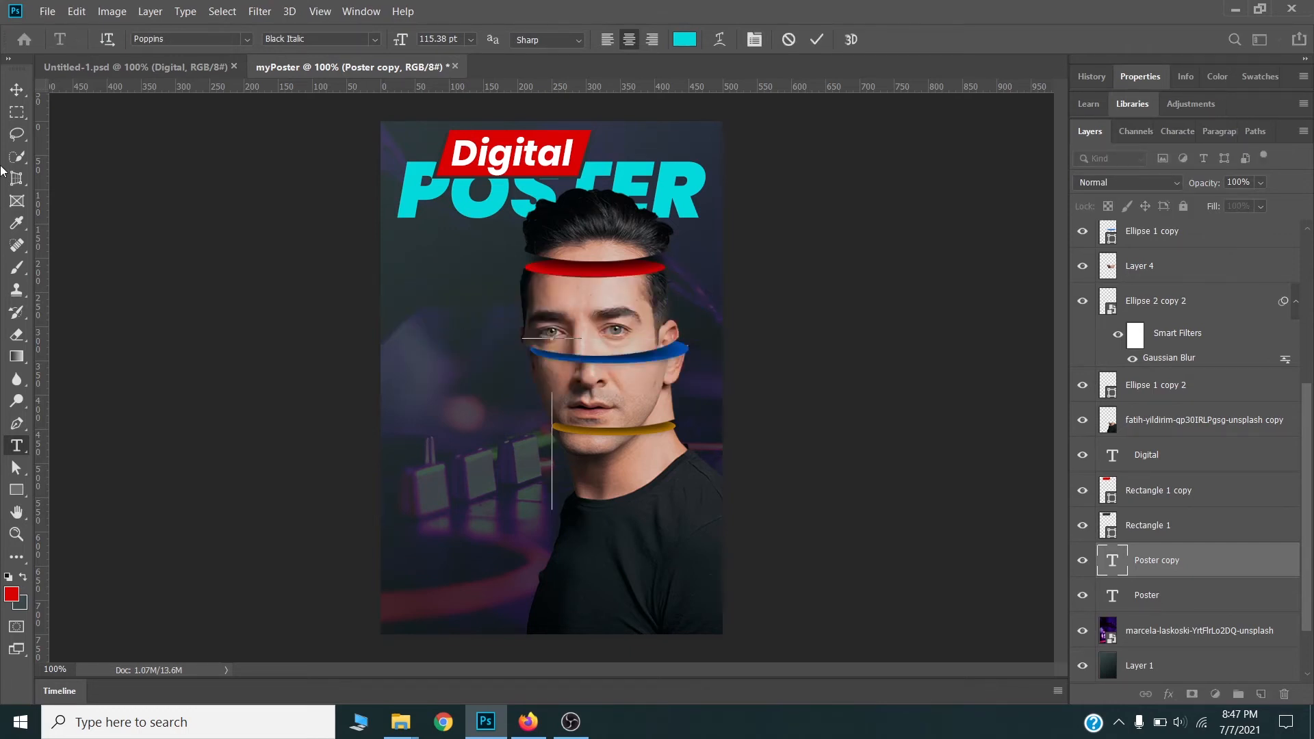
Align the D to the canvas's left edge, then move it right and slightly up, beside the portrait's forehead.
{"action": "left_click", "coordinate": [17, 89]}
{"action": "key", "text": "ctrl+a"}
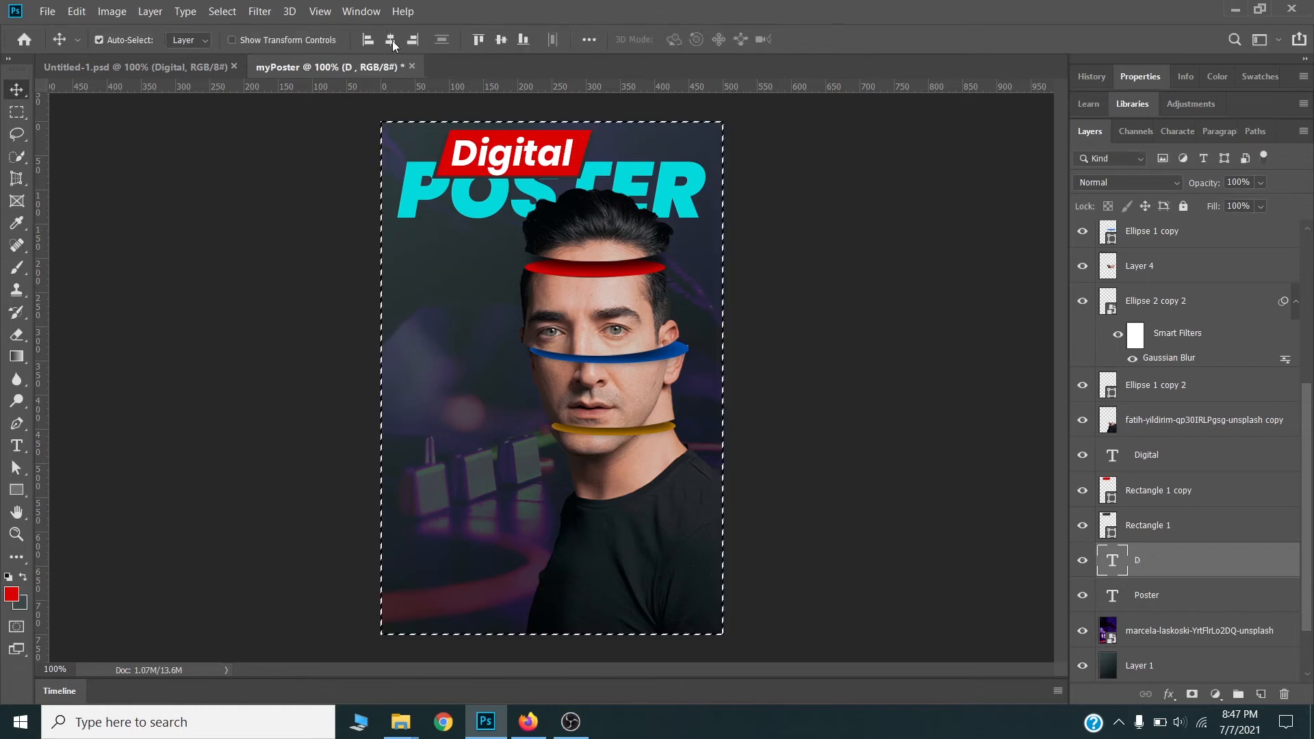
{"action": "left_click", "coordinate": [373, 39]}
{"action": "key", "text": "ctrl+d"}
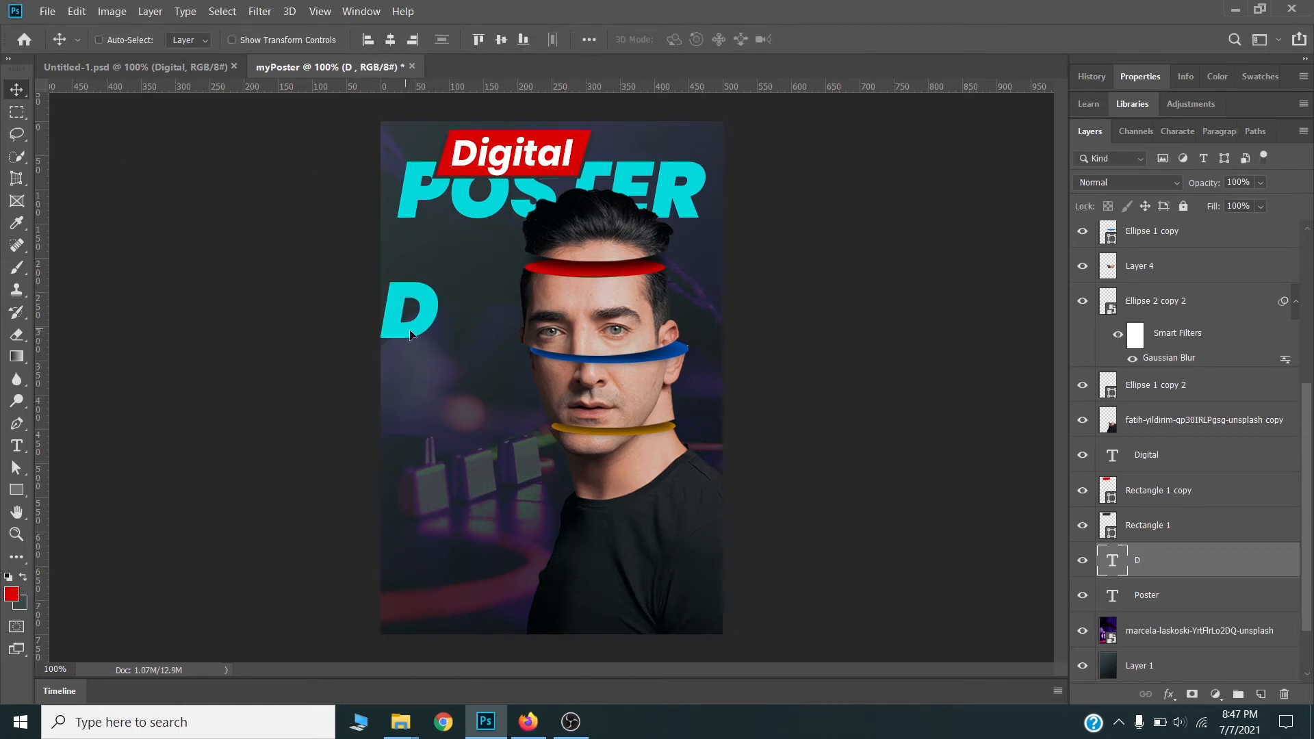
{"action": "left_click_drag", "start_coordinate": [406, 336], "coordinate": [449, 317]}
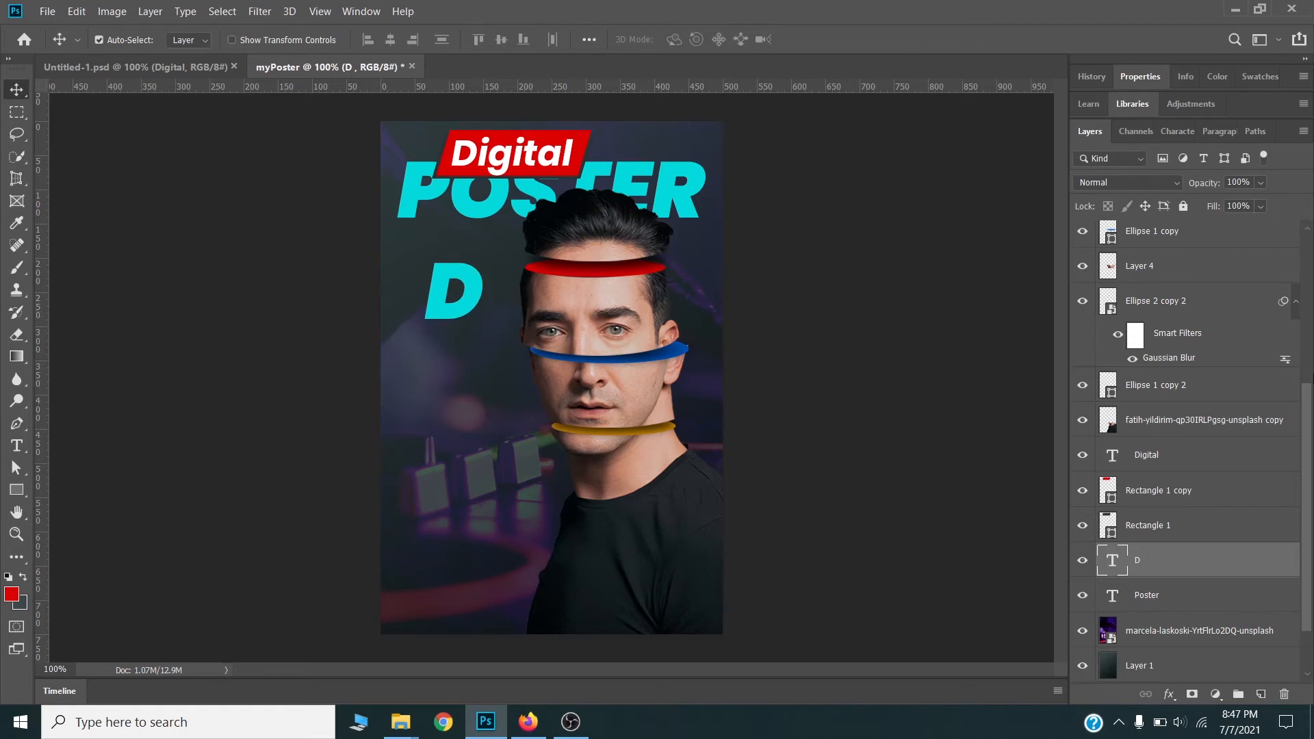
Set the D to Medium Italic at 90 pt and nudge it slightly right.
{"action": "left_click", "coordinate": [1185, 132]}
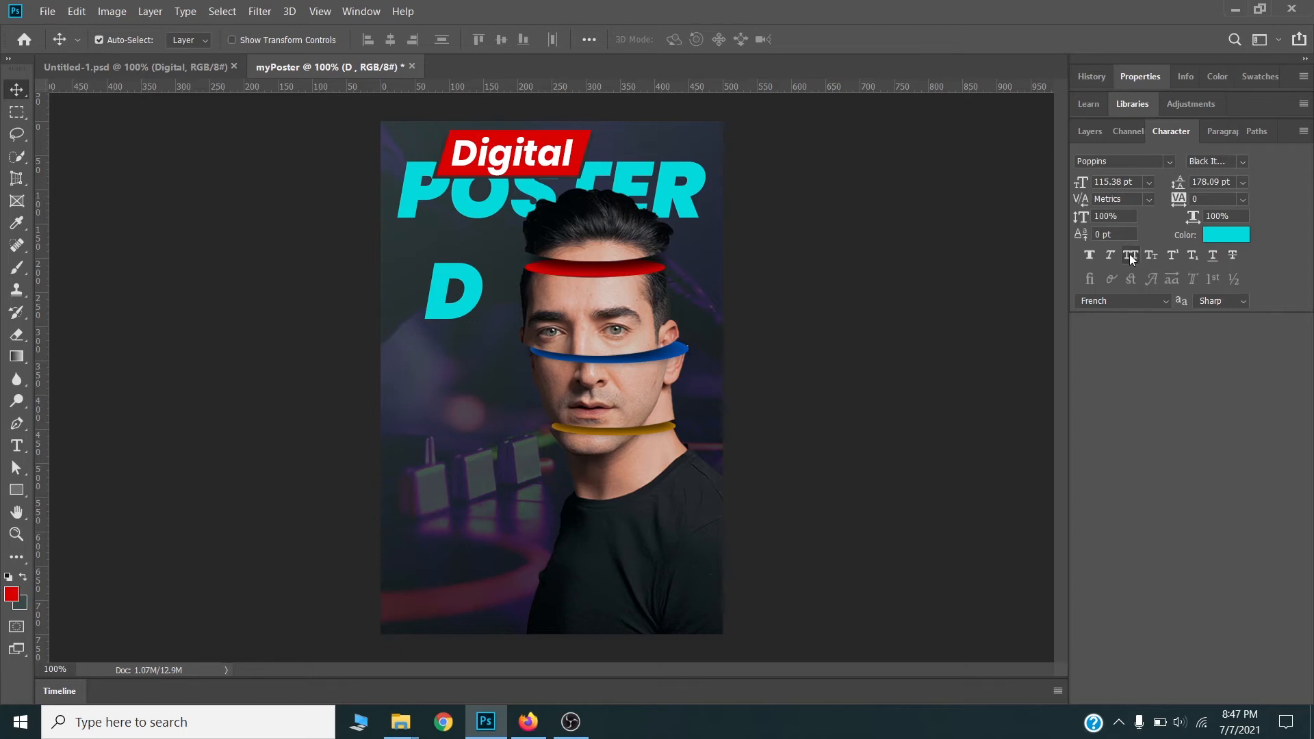
{"action": "left_click", "coordinate": [1242, 163]}
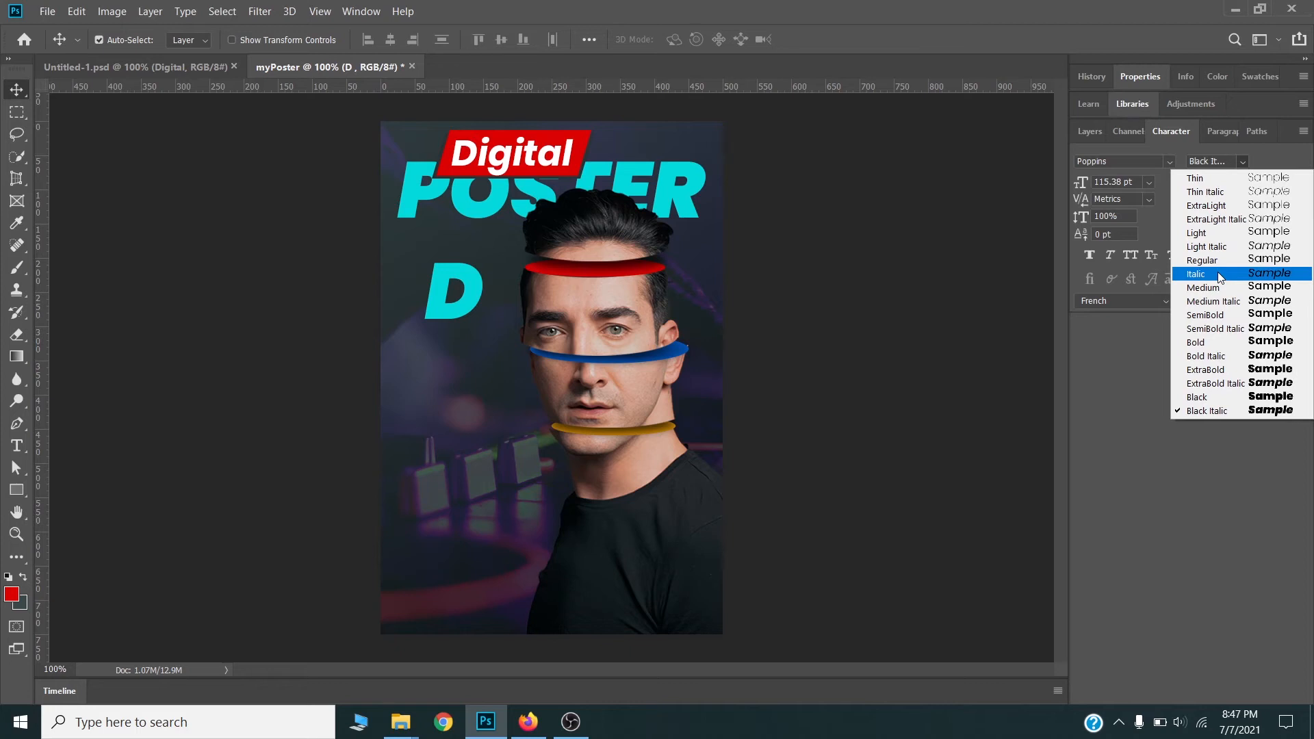
{"action": "left_click", "coordinate": [1215, 301]}
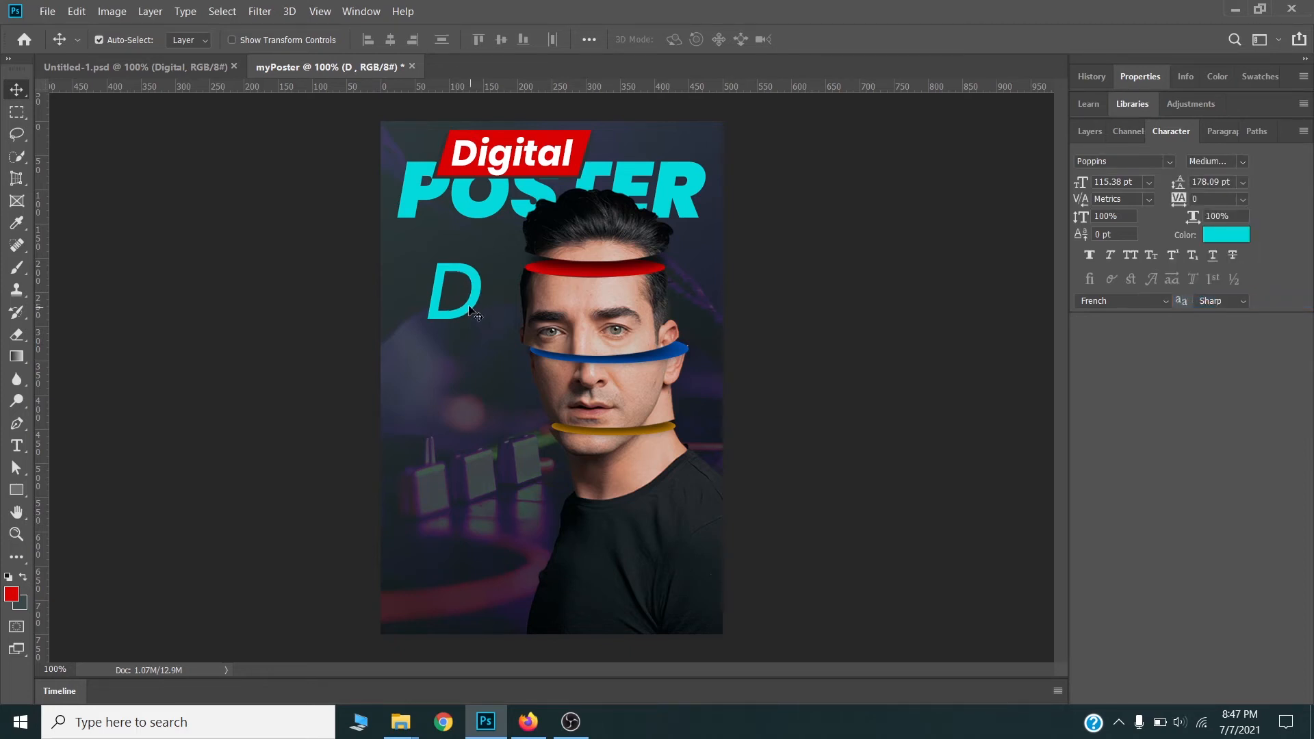
{"action": "left_click_drag", "start_coordinate": [472, 312], "coordinate": [477, 312]}
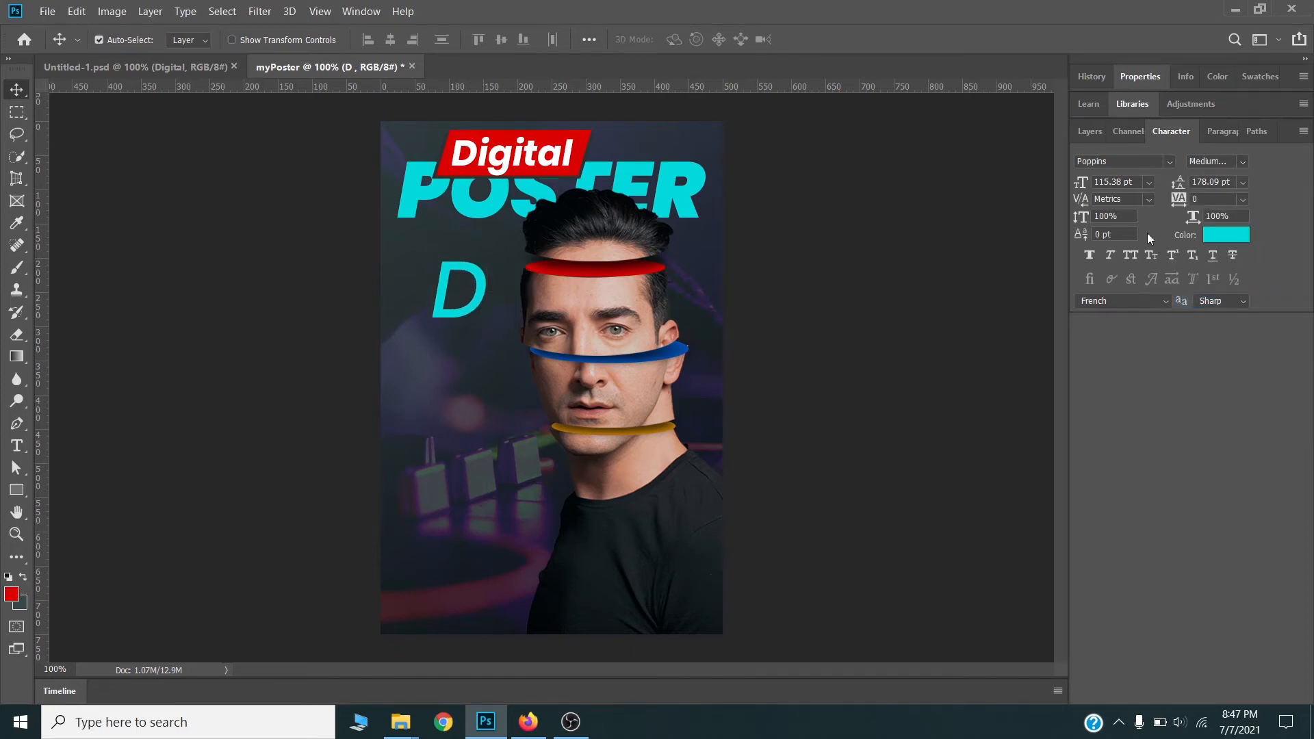
{"action": "left_click", "coordinate": [1126, 182]}
{"action": "type", "text": "90"}
{"action": "key", "text": "Return"}
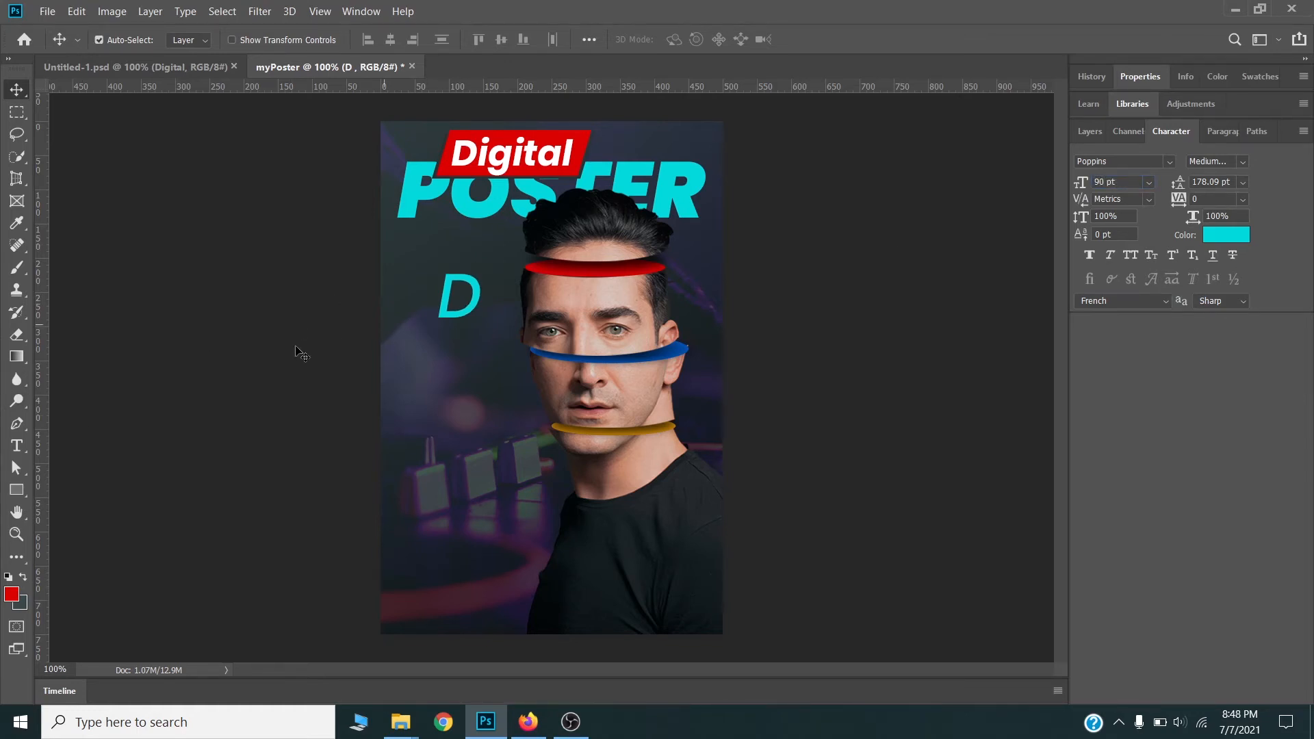
Colour the D white, ffffff, and shift it slightly up.
{"action": "left_click", "coordinate": [1226, 235]}
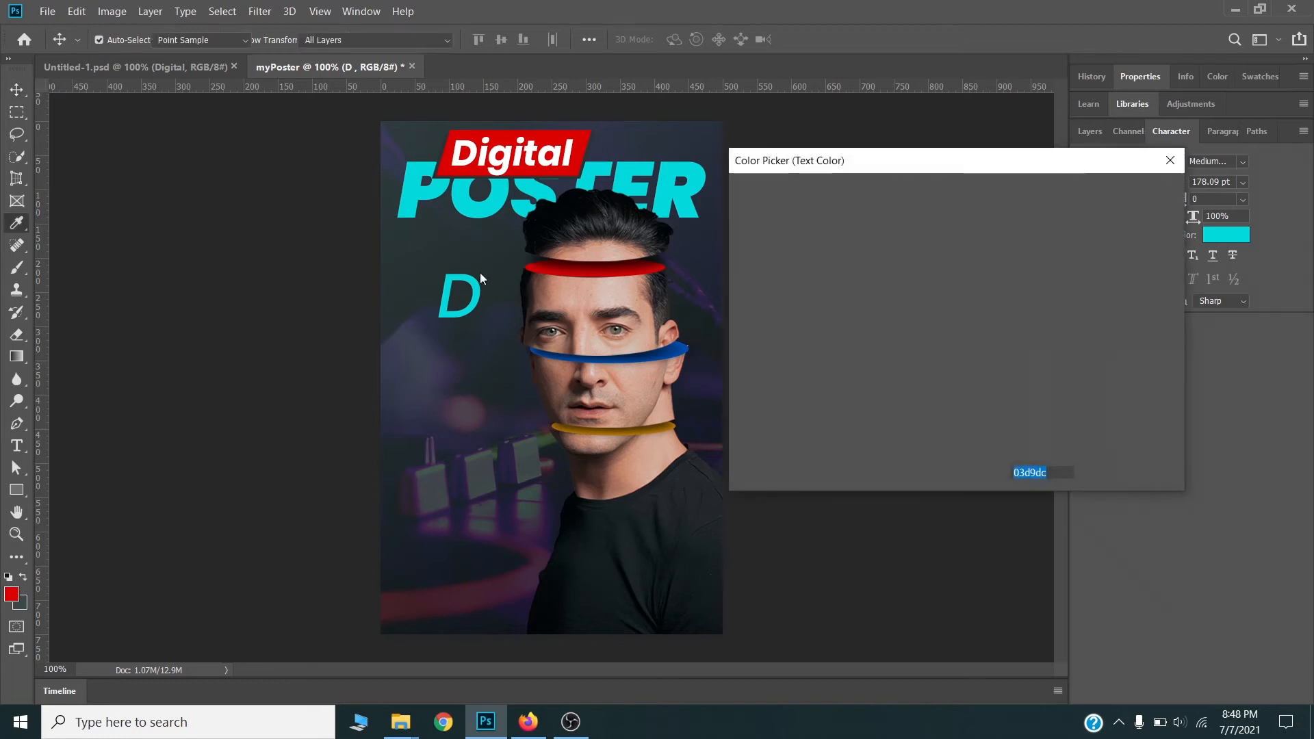
{"action": "left_click", "coordinate": [460, 146]}
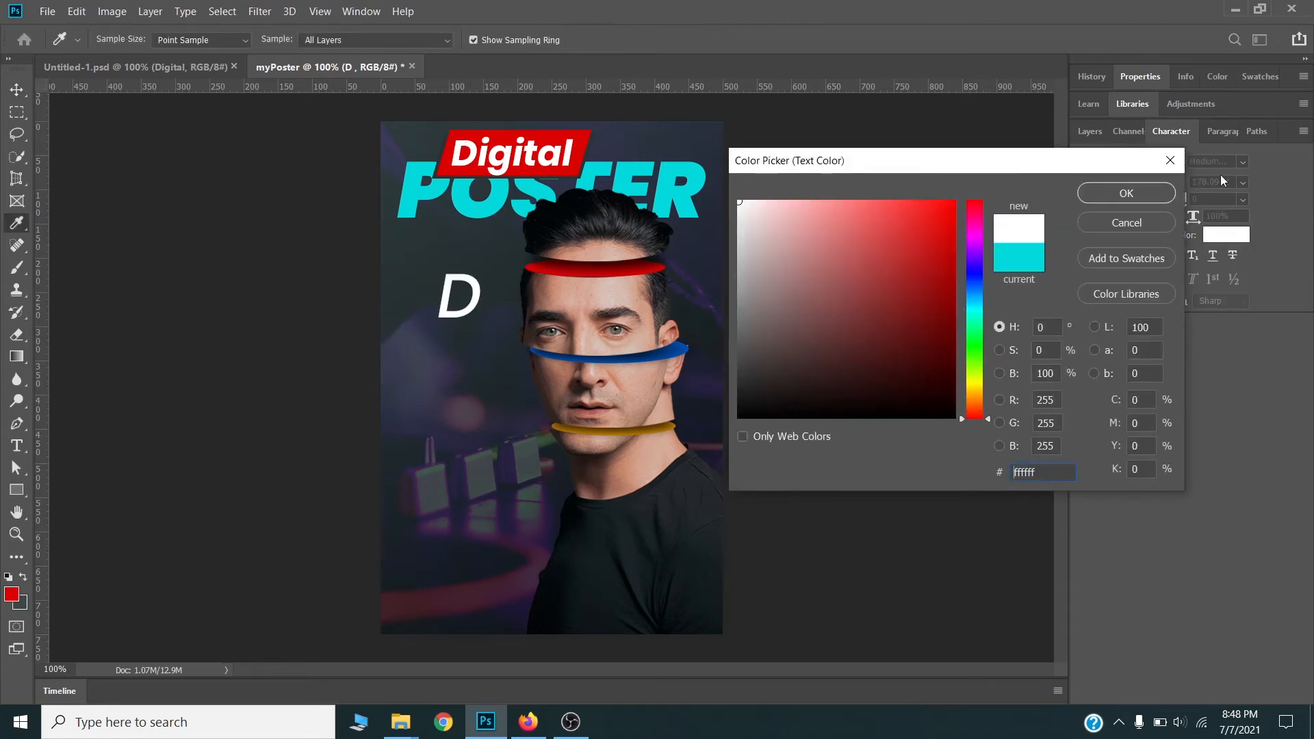
{"action": "key", "text": "Return"}
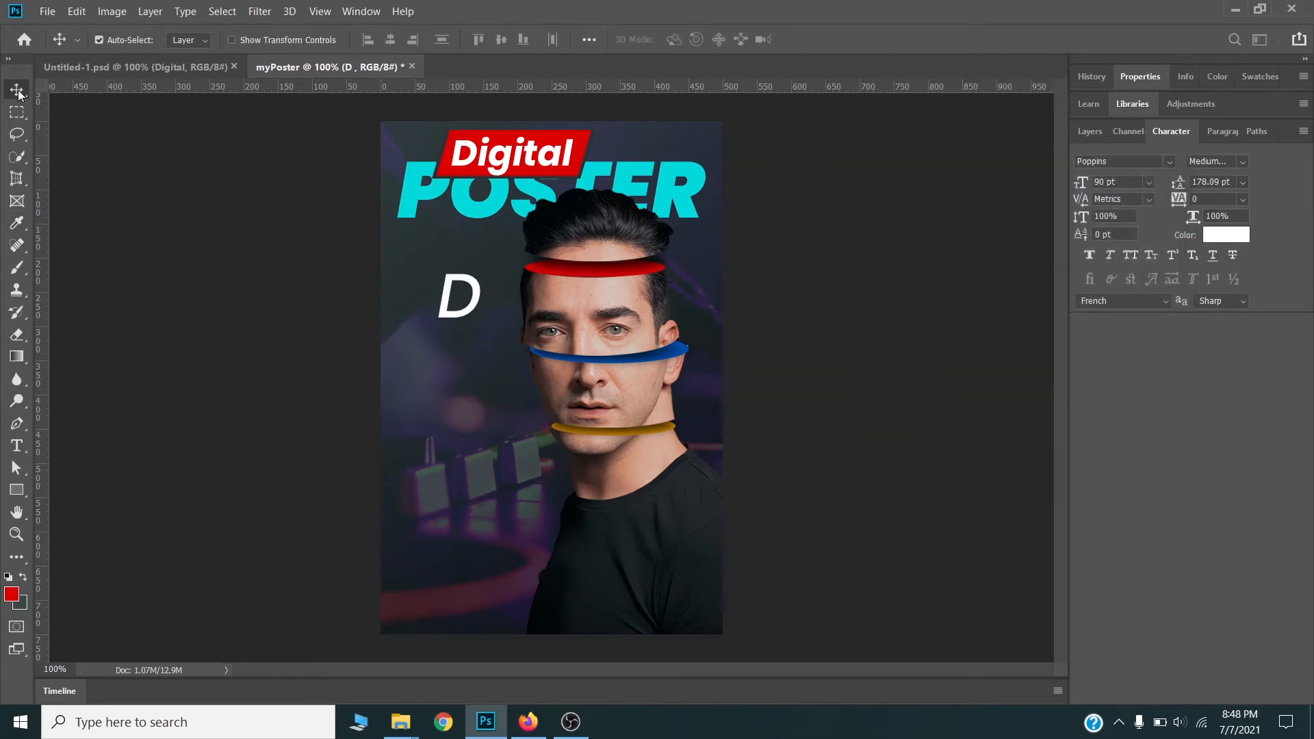
{"action": "left_click_drag", "start_coordinate": [449, 301], "coordinate": [445, 291]}
Add E, S, I, G and EN beneath the D, each on its own line, to stack the word vertically.
{"action": "key", "text": "t"}
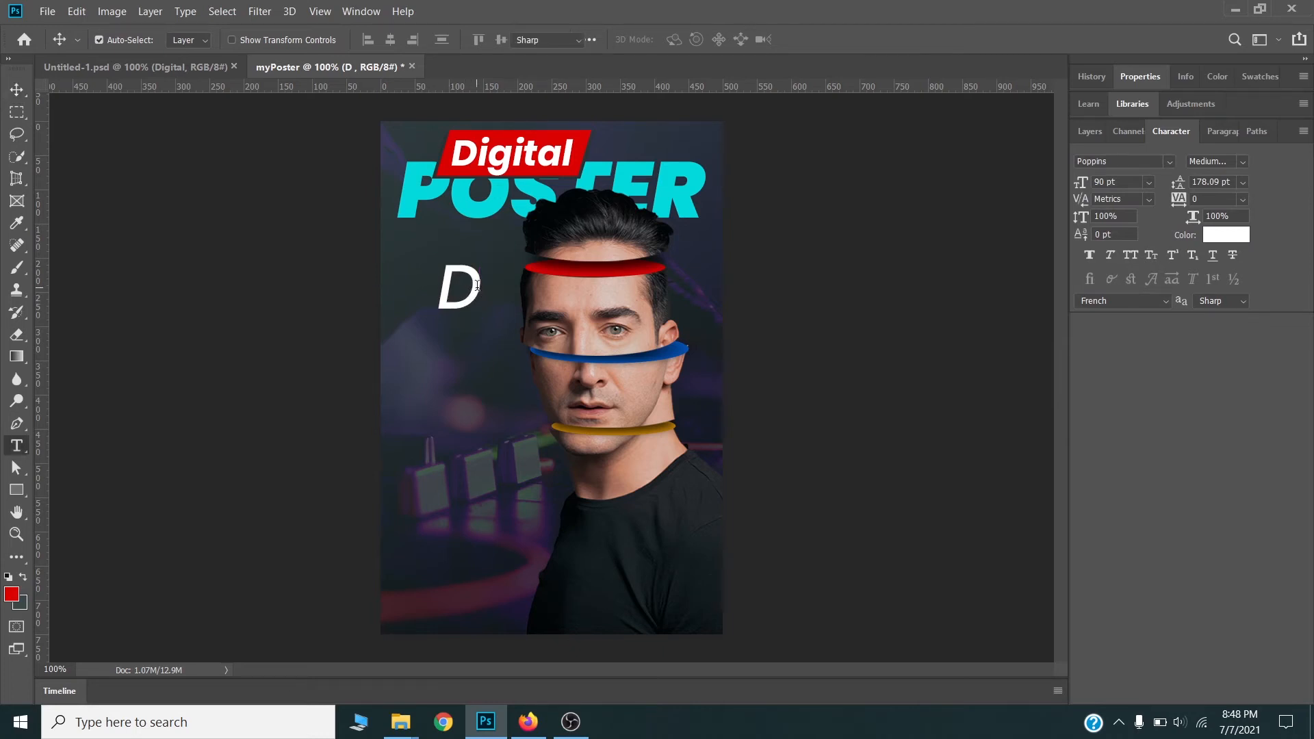
{"action": "left_click", "coordinate": [492, 282]}
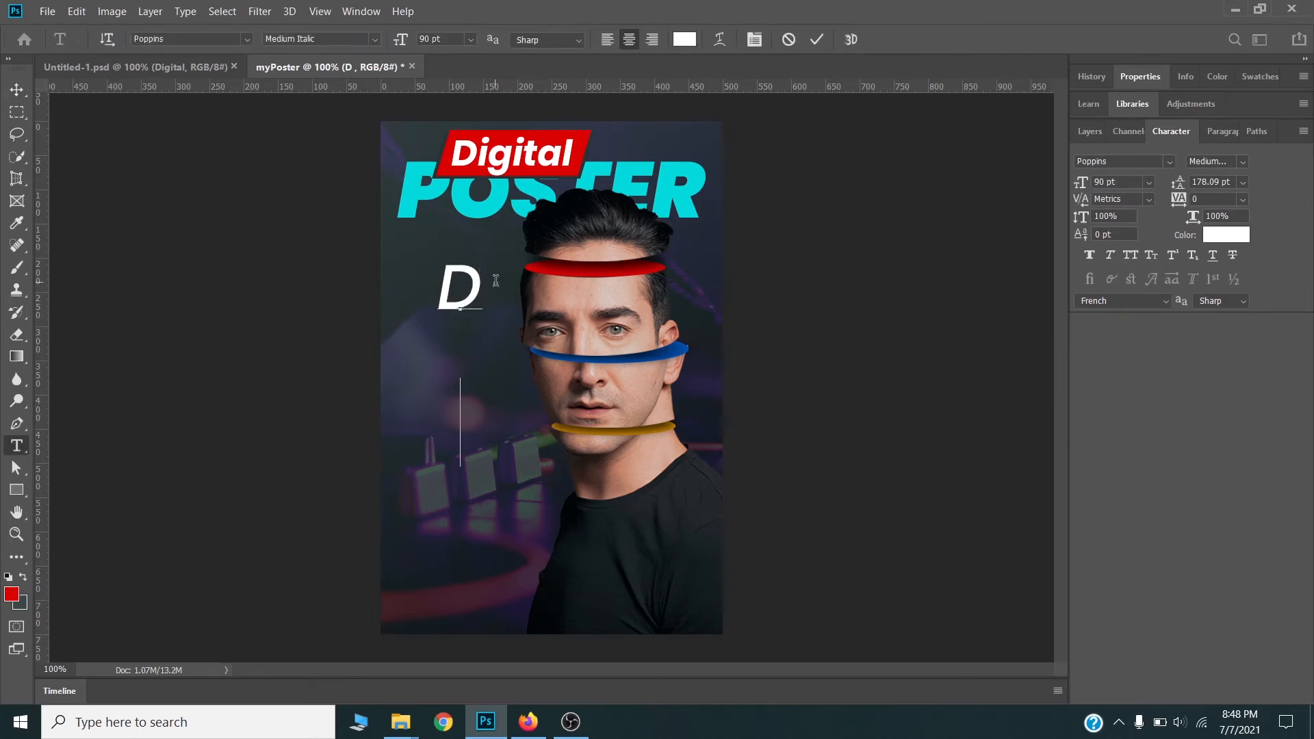
{"action": "key", "text": "Return"}
{"action": "type", "text": "E"}
{"action": "key", "text": "Return"}
{"action": "type", "text": "S"}
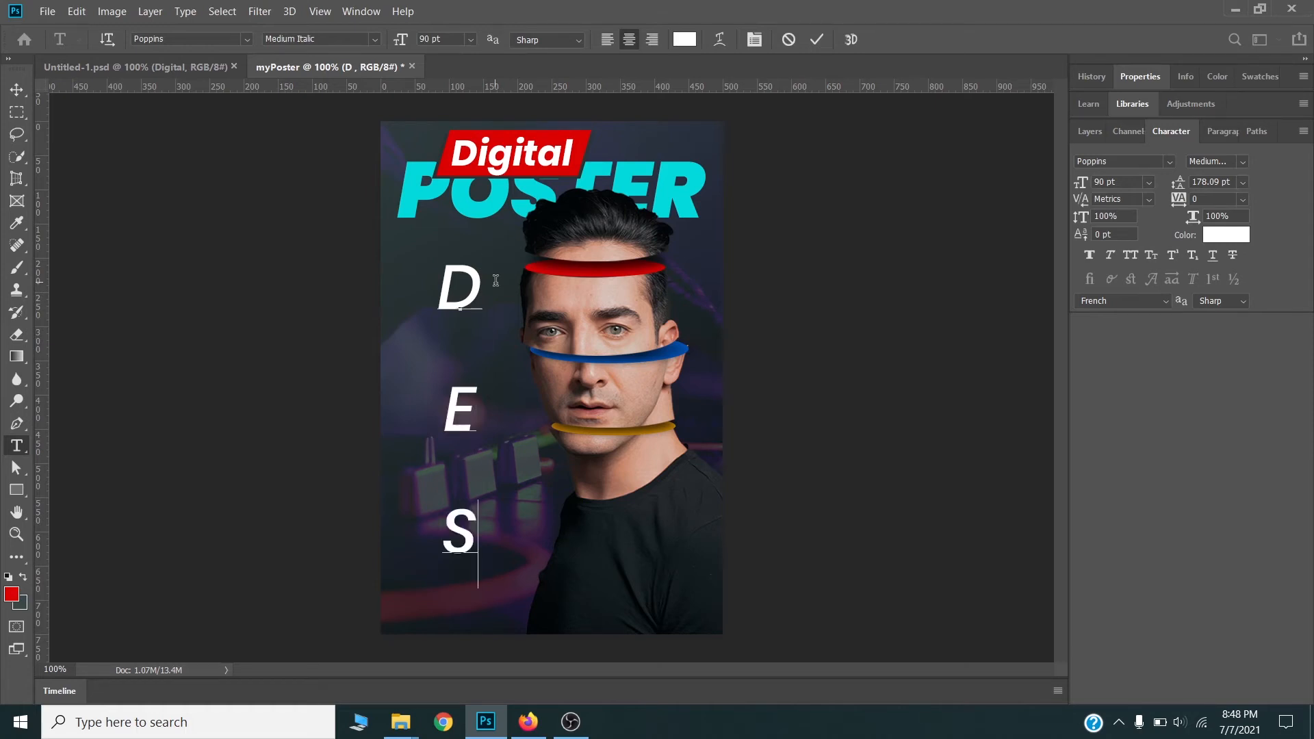
{"action": "type", "text": "I"}
{"action": "key", "text": "BackSpace"}
Tighten the leading of the whole stacked text to 66.23 pt and delete the stray E before the N.
{"action": "key", "text": "ctrl+a"}
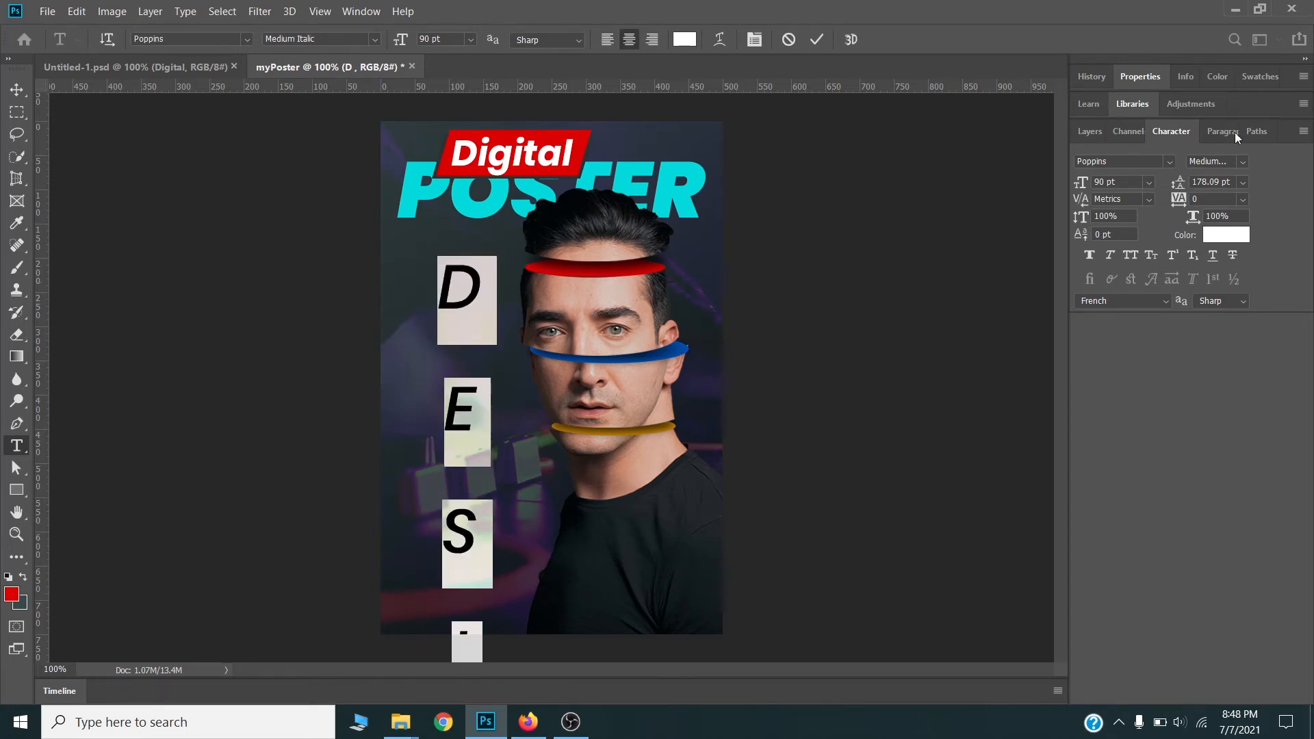
{"action": "left_click", "coordinate": [1241, 178]}
{"action": "left_click", "coordinate": [1229, 199]}
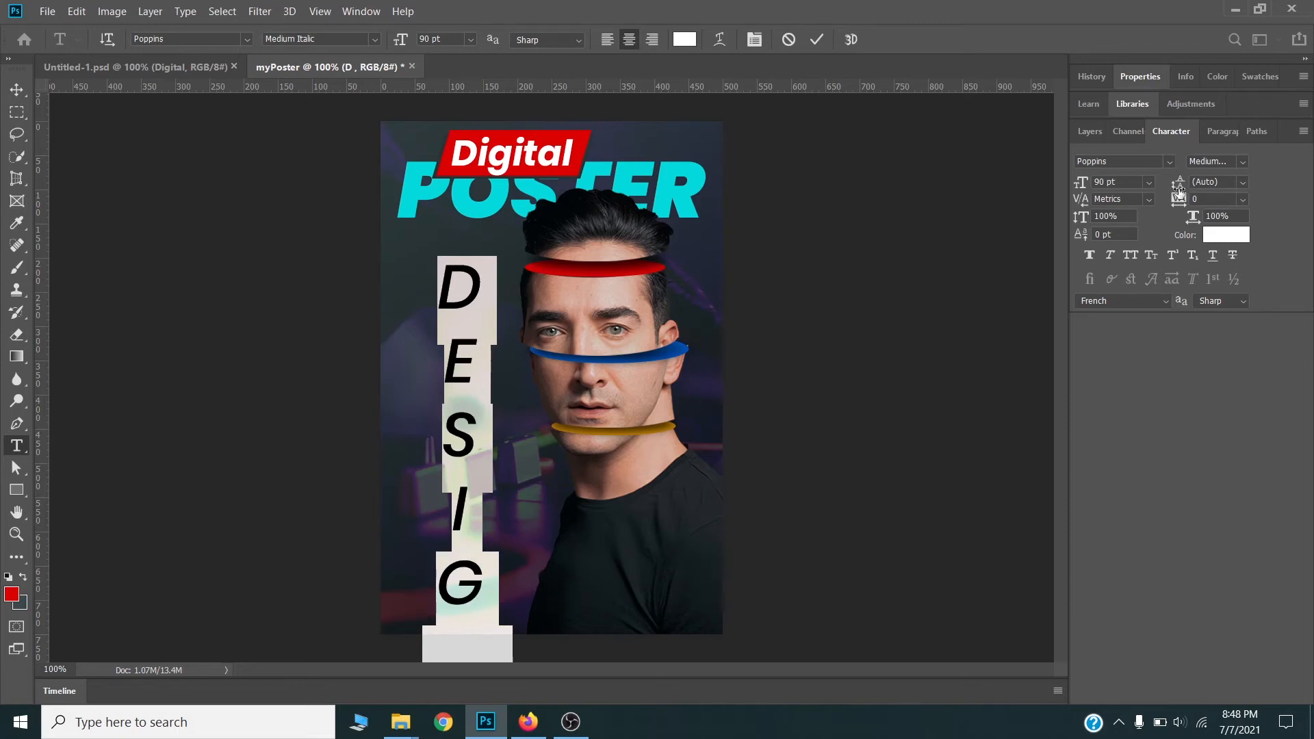
{"action": "left_click_drag", "start_coordinate": [1176, 188], "coordinate": [1138, 184]}
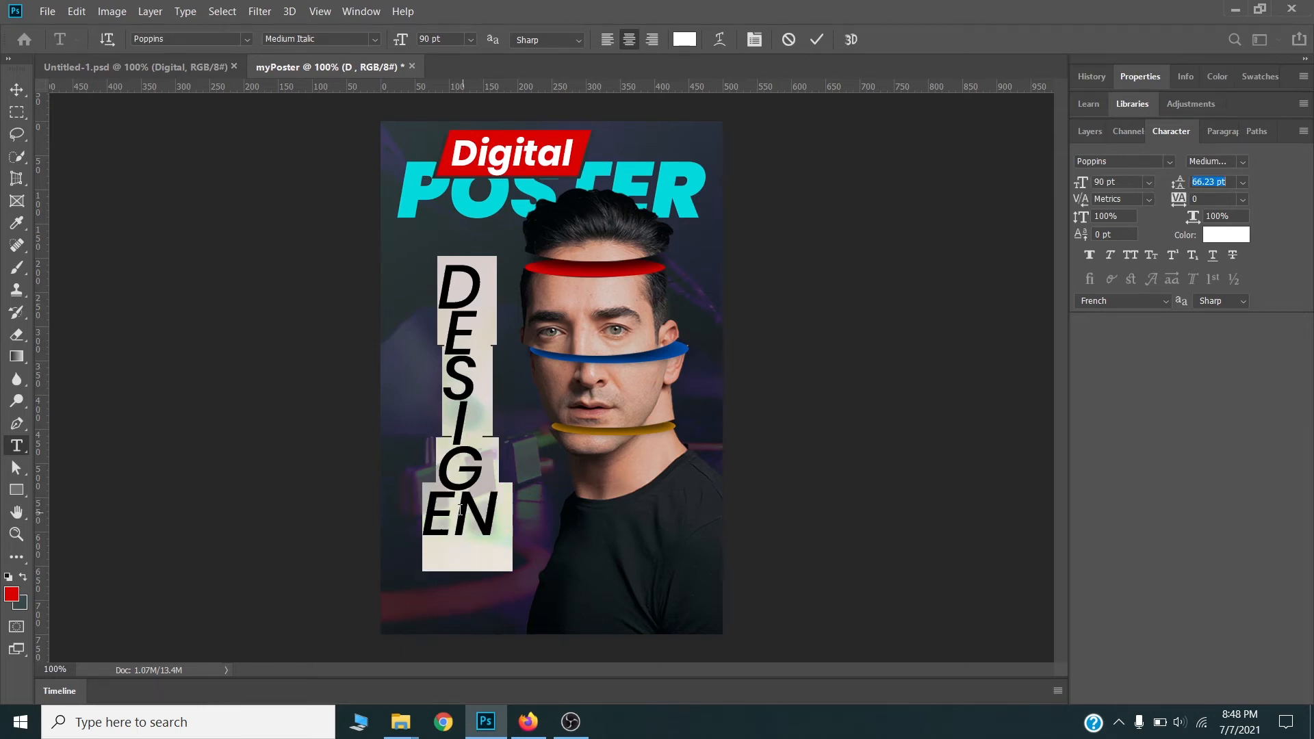
{"action": "left_click_drag", "start_coordinate": [460, 510], "coordinate": [383, 501]}
{"action": "key", "text": "BackSpace"}
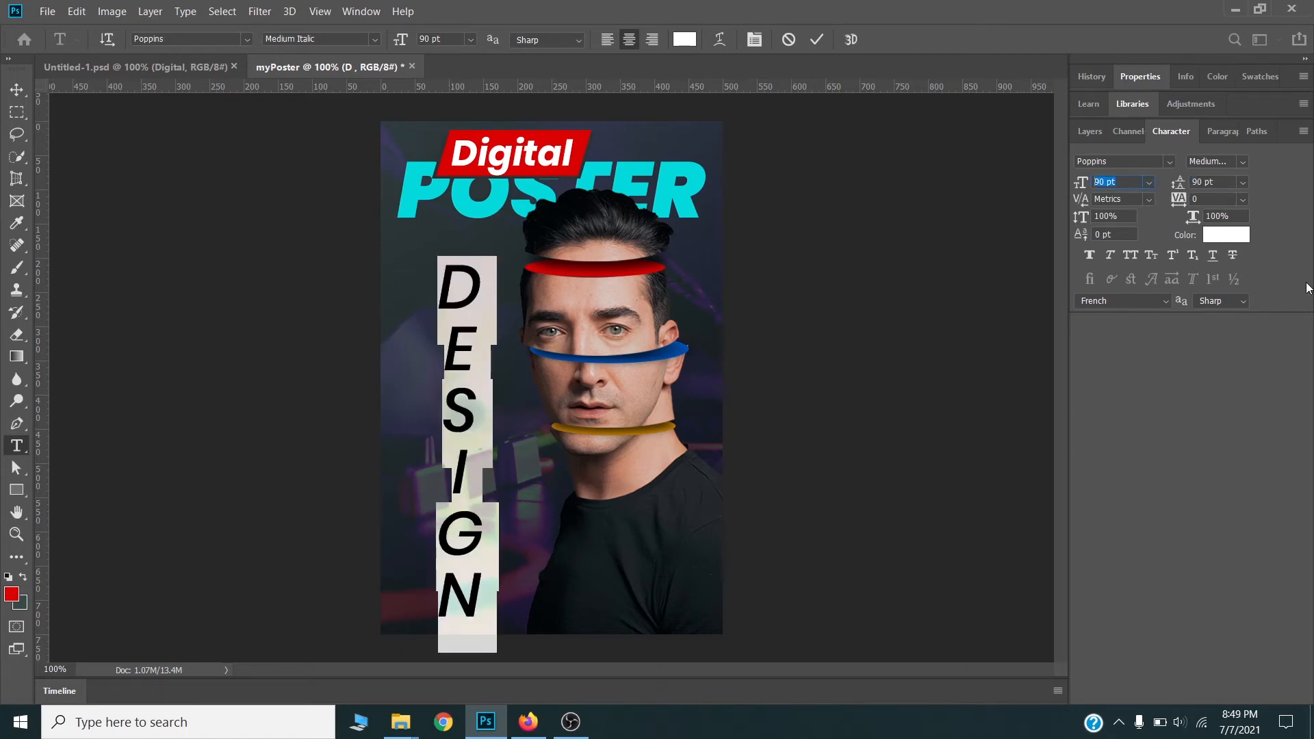
Set the stacked DESIGN text to 75 pt with 70 pt leading.
{"action": "type", "text": "75"}
{"action": "key", "text": "Return"}
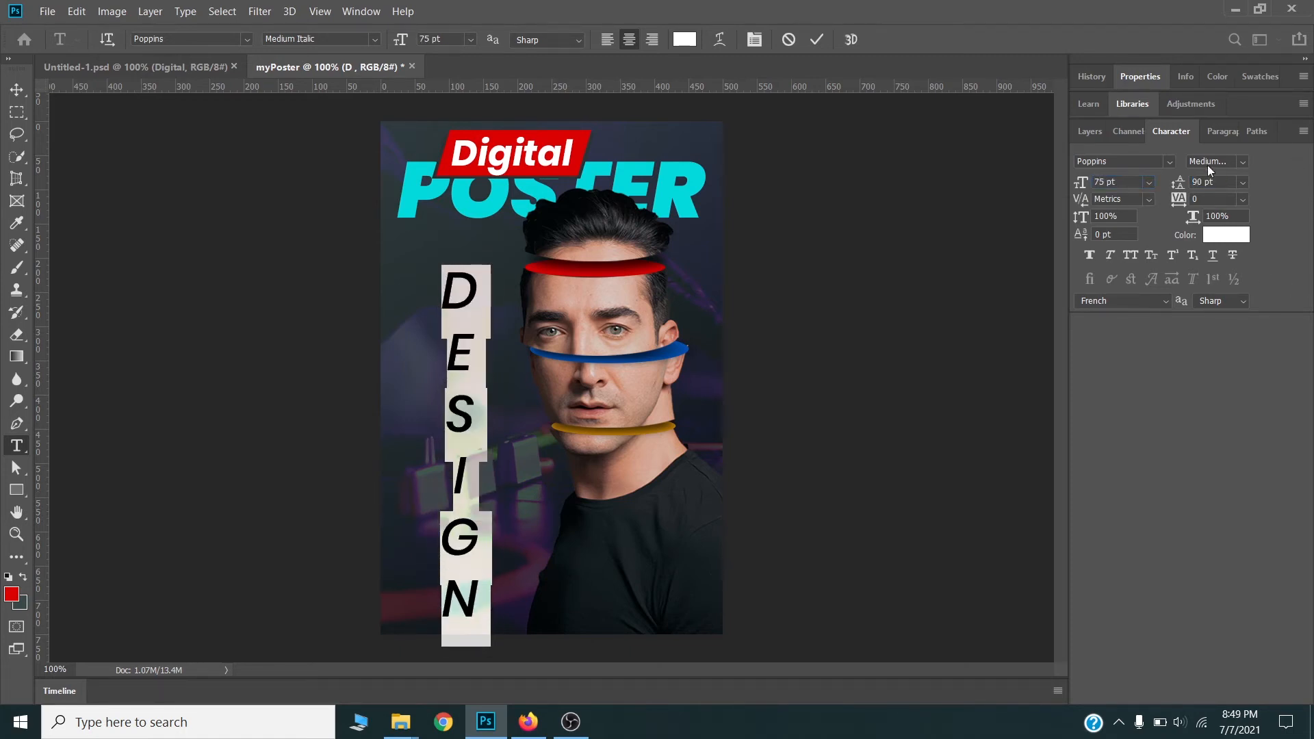
{"action": "type", "text": "70"}
{"action": "key", "text": "Return"}
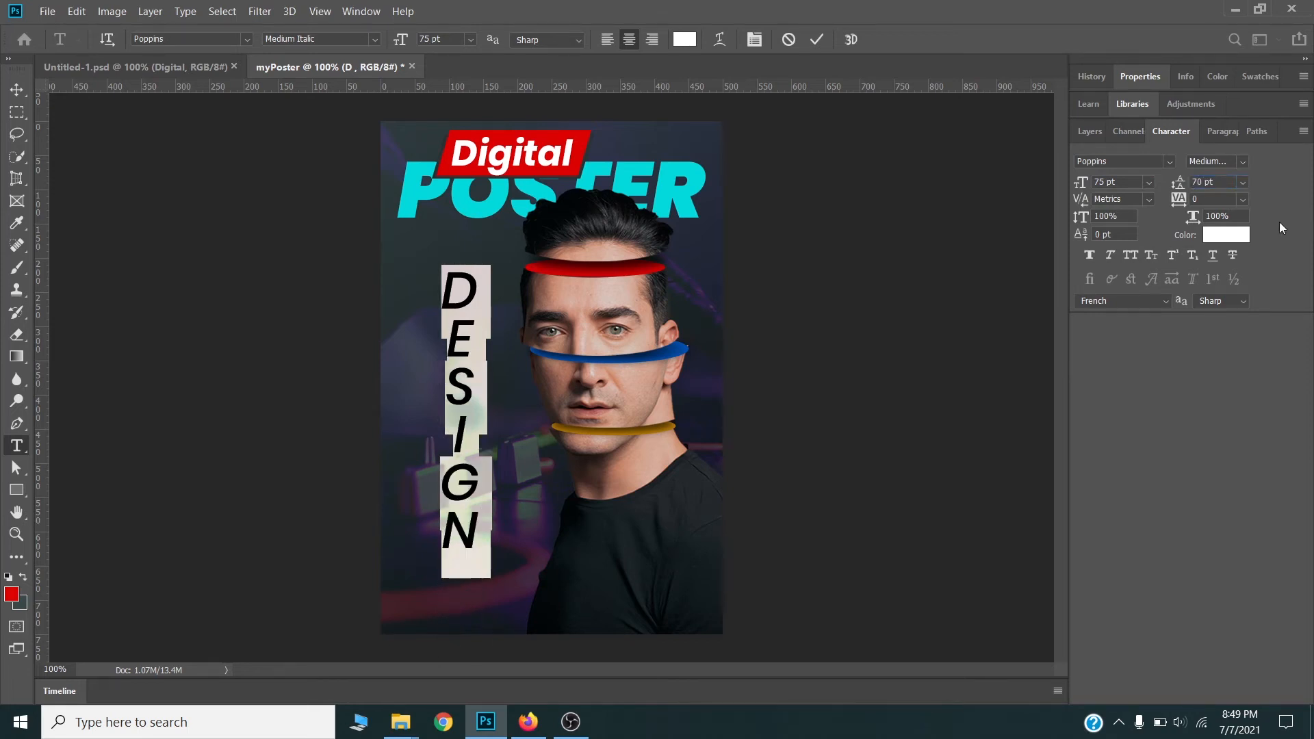
Shift the white vertical DESIGN text up and slightly right, and duplicate it with a small horizontal offset.
{"action": "left_click", "coordinate": [17, 91]}
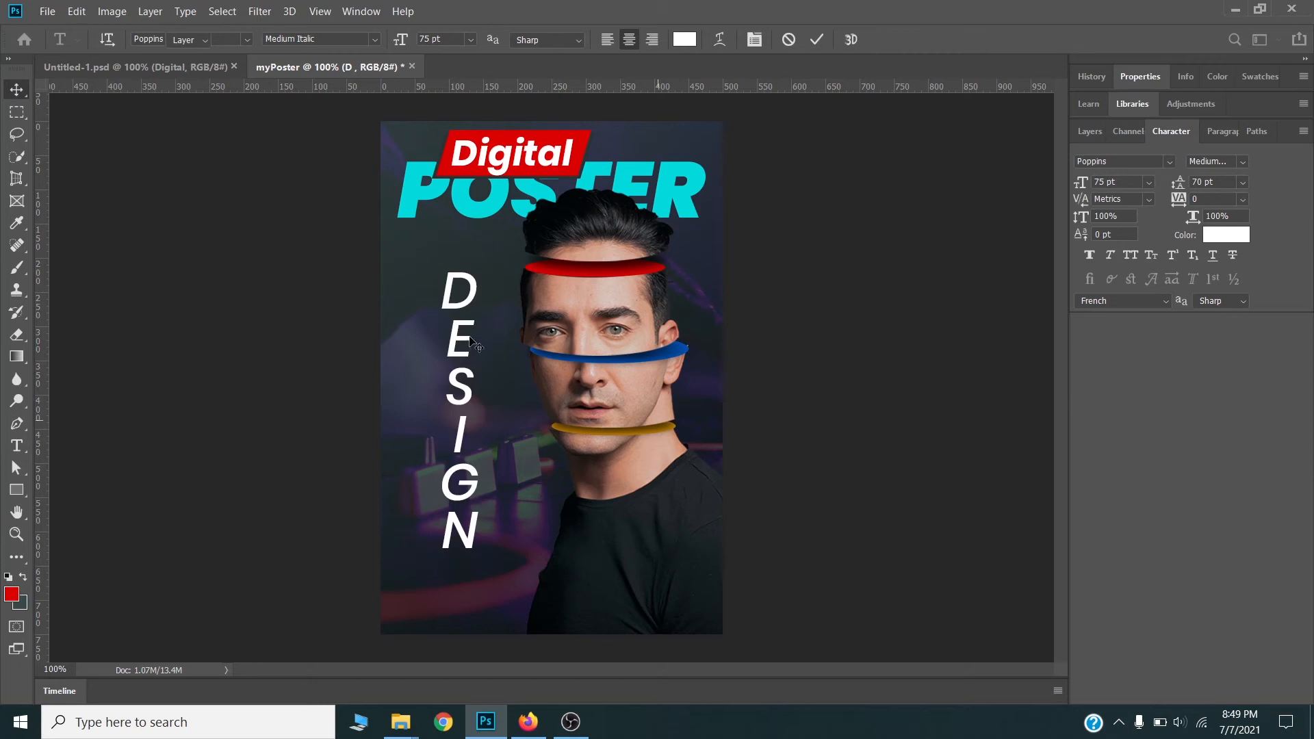
{"action": "mouse_move", "coordinate": [453, 308]}
{"action": "left_mouse_down"}
{"action": "mouse_move", "coordinate": [455, 283]}
{"action": "mouse_move", "coordinate": [465, 288]}
{"action": "left_mouse_up"}
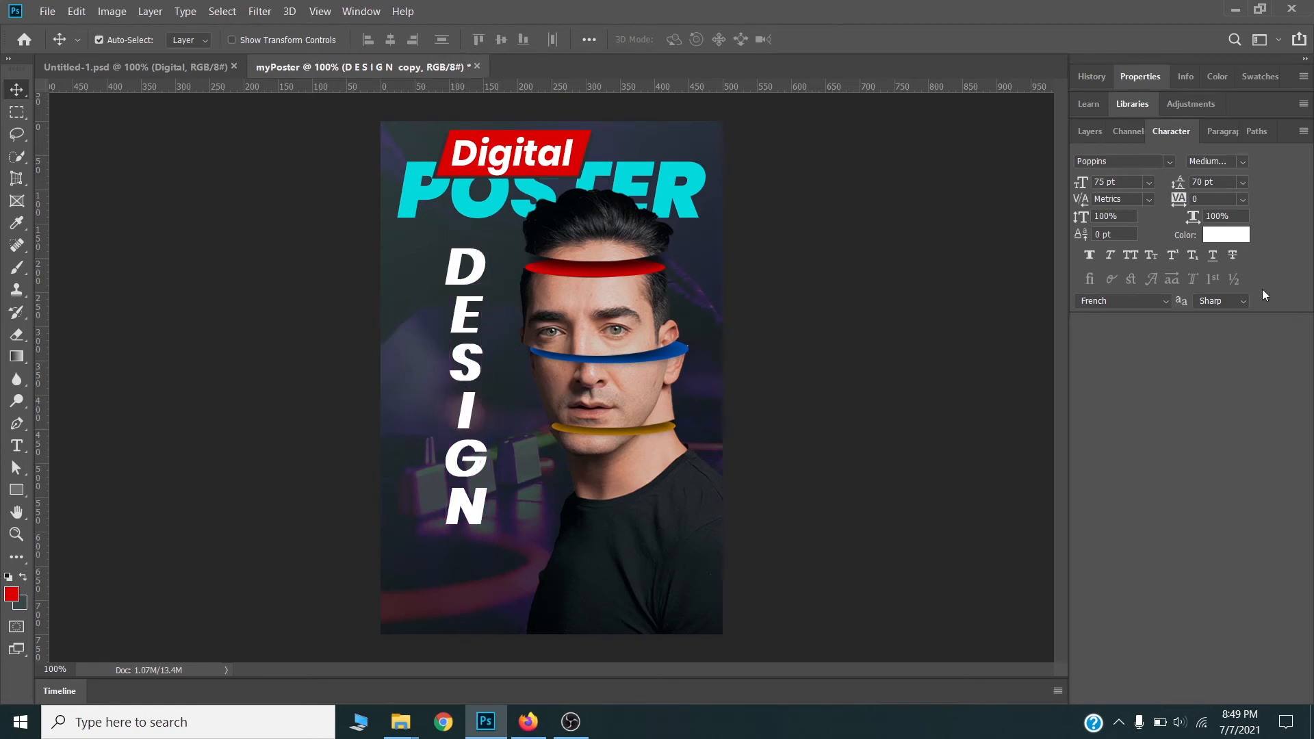
Colour the duplicated DESIGN text yellow, fff000, and shift it slightly left of the white one.
{"action": "left_click", "coordinate": [1232, 244]}
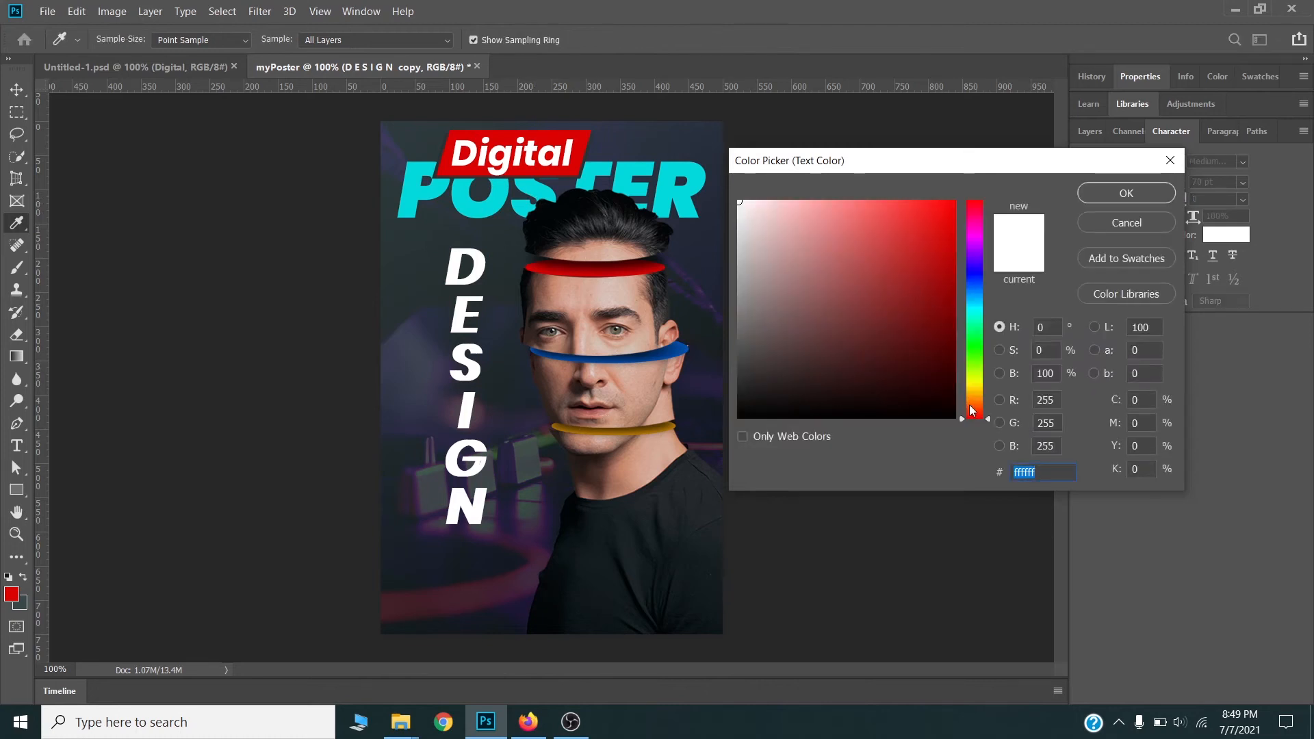
{"action": "left_click_drag", "start_coordinate": [973, 407], "coordinate": [973, 388]}
{"action": "type", "text": "fff000"}
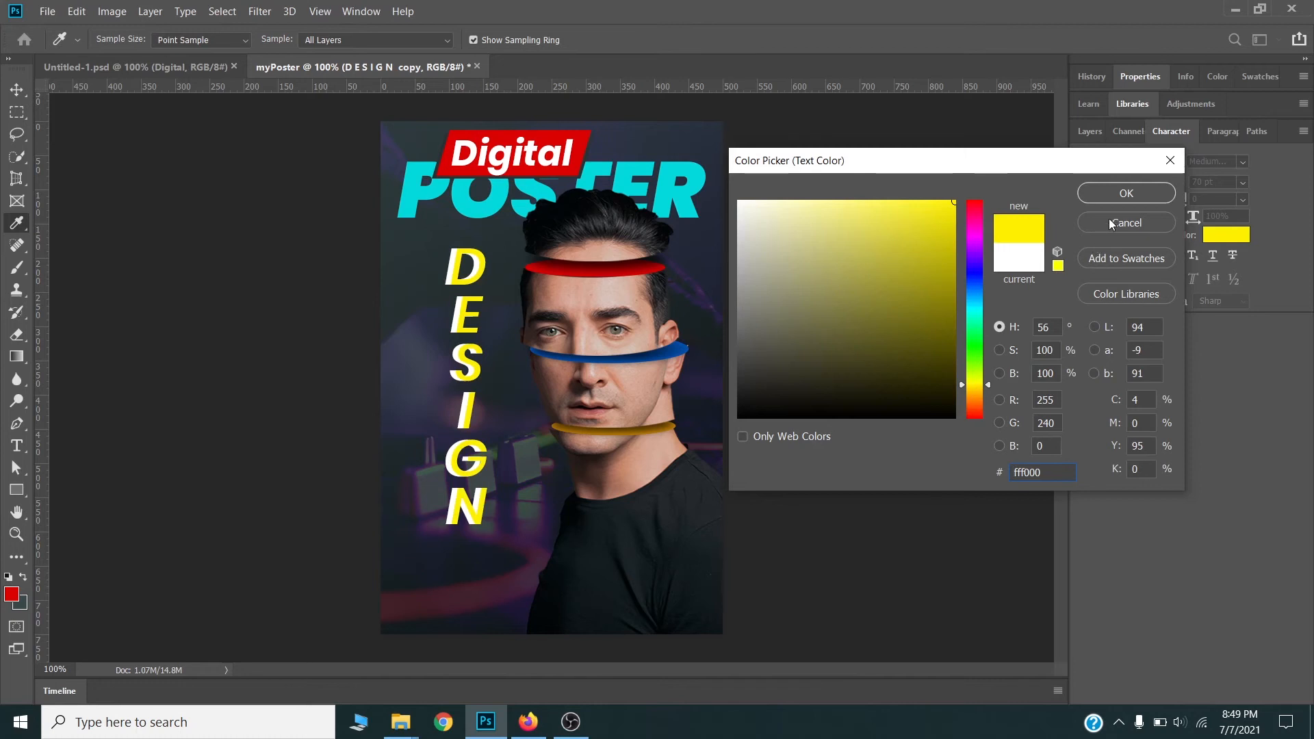
{"action": "left_click", "coordinate": [1122, 194]}
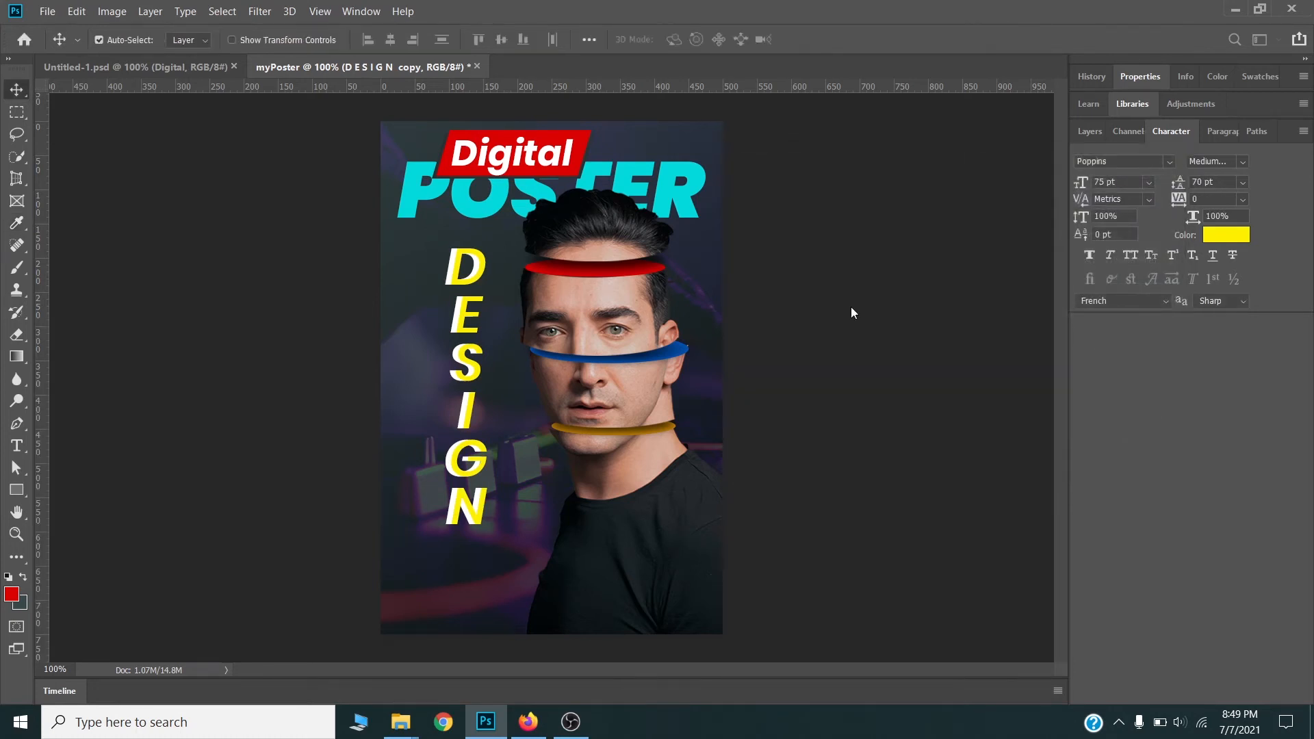
{"action": "left_click_drag", "start_coordinate": [467, 327], "coordinate": [455, 322]}
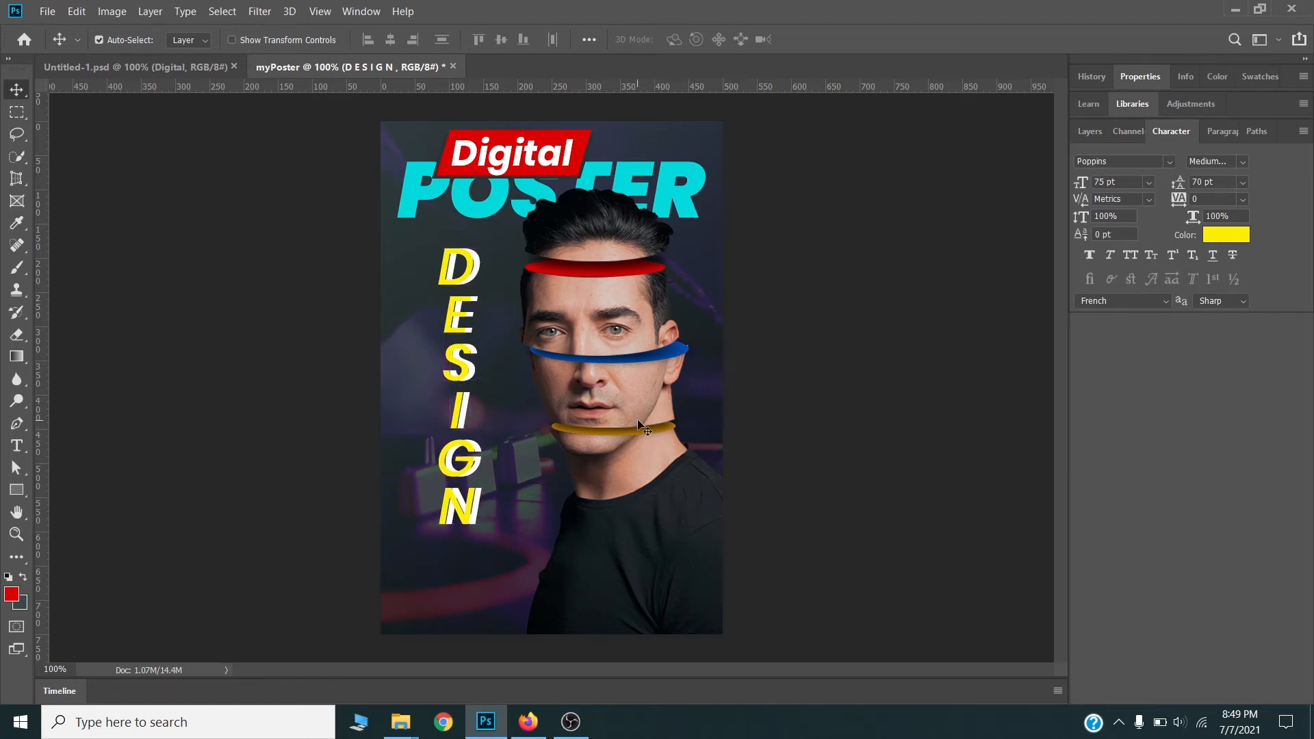
Convert the cyan Poster text layer to a shape.
{"action": "left_click", "coordinate": [485, 215]}
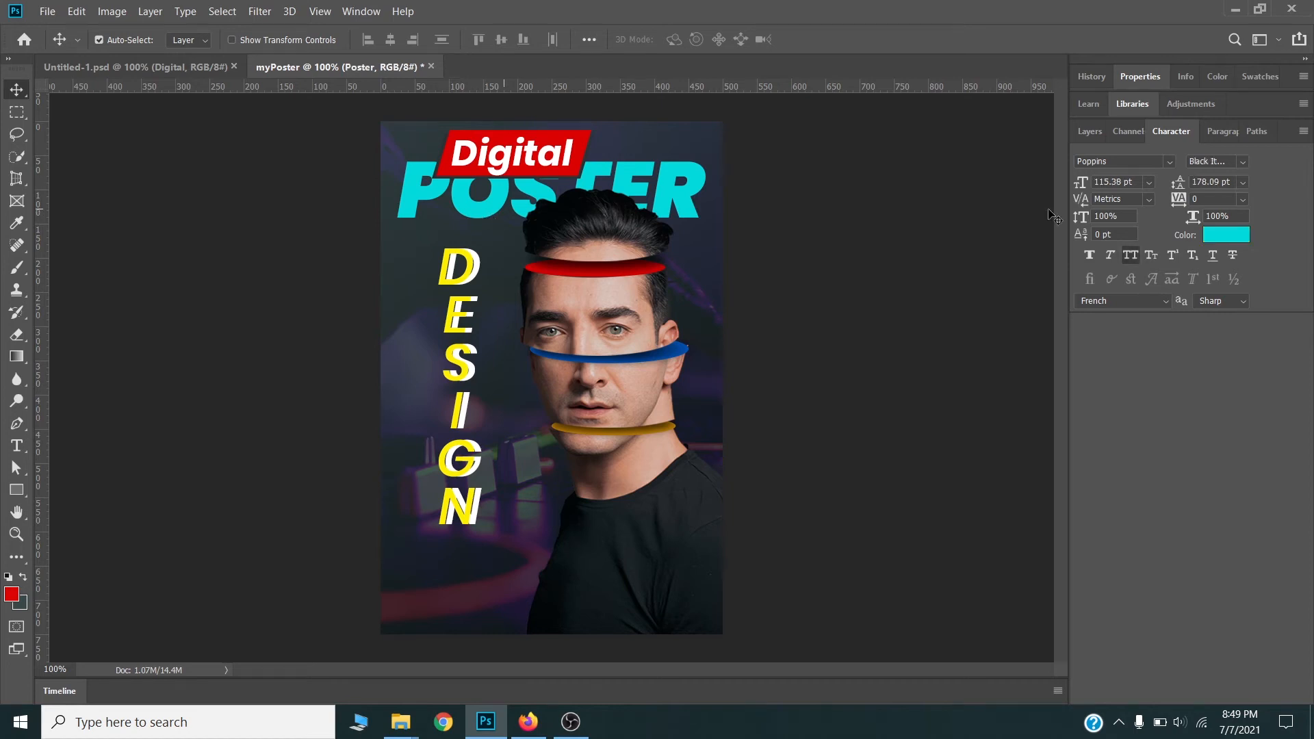
{"action": "left_click", "coordinate": [1087, 131]}
{"action": "scroll", "coordinate": [1177, 570], "scroll_direction": "down", "scroll_amount": 2}
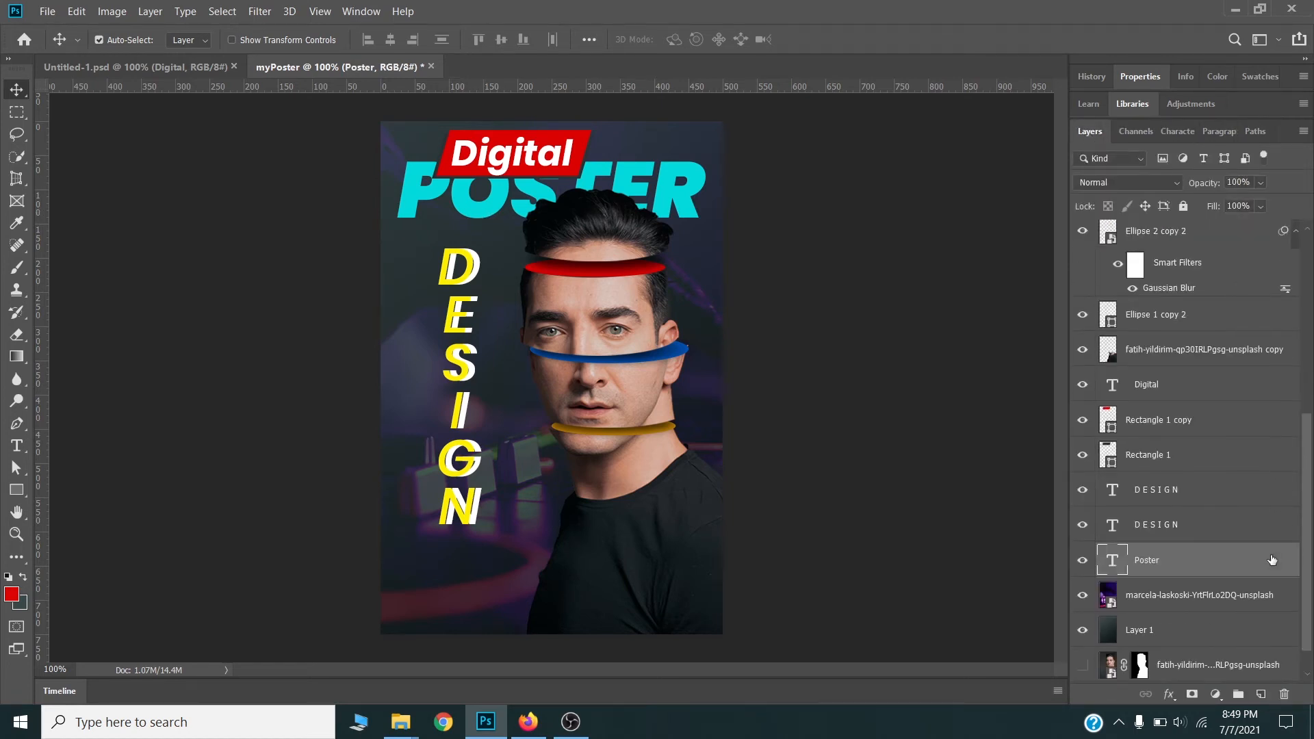
{"action": "right_click", "coordinate": [1177, 569]}
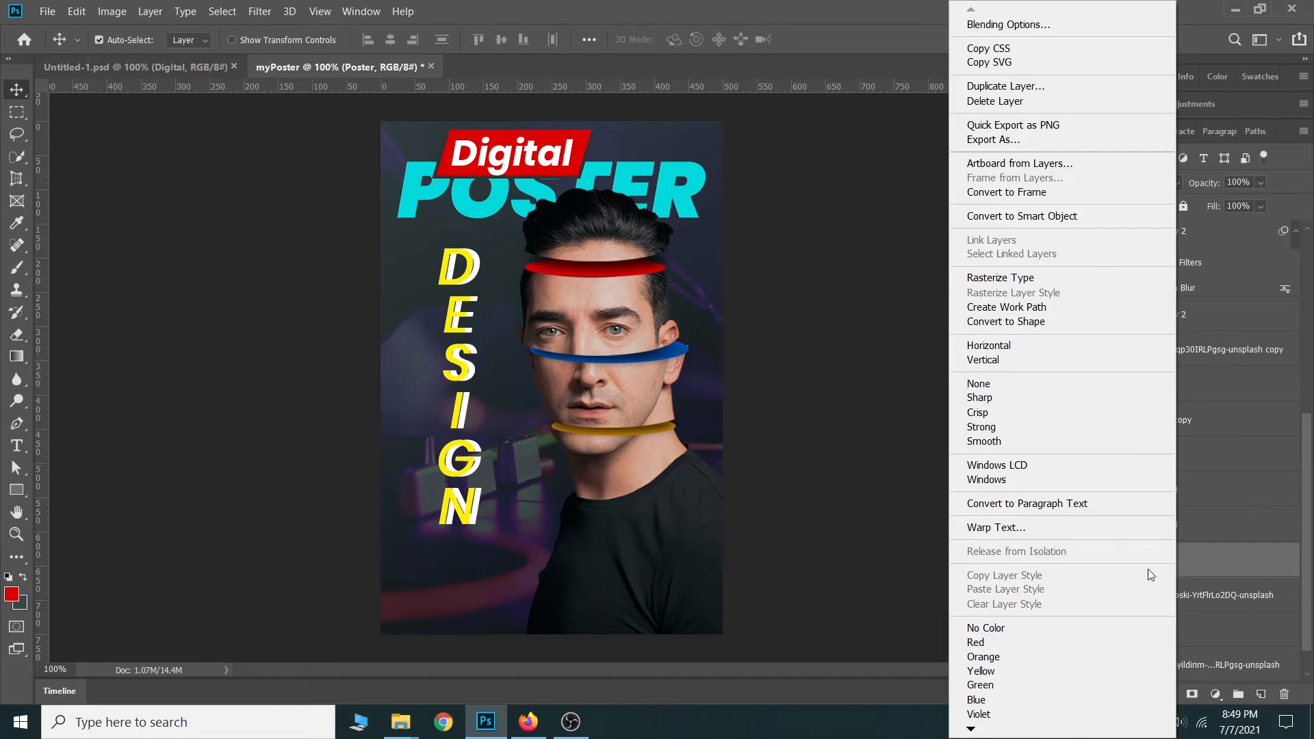
{"action": "left_click", "coordinate": [1037, 321]}
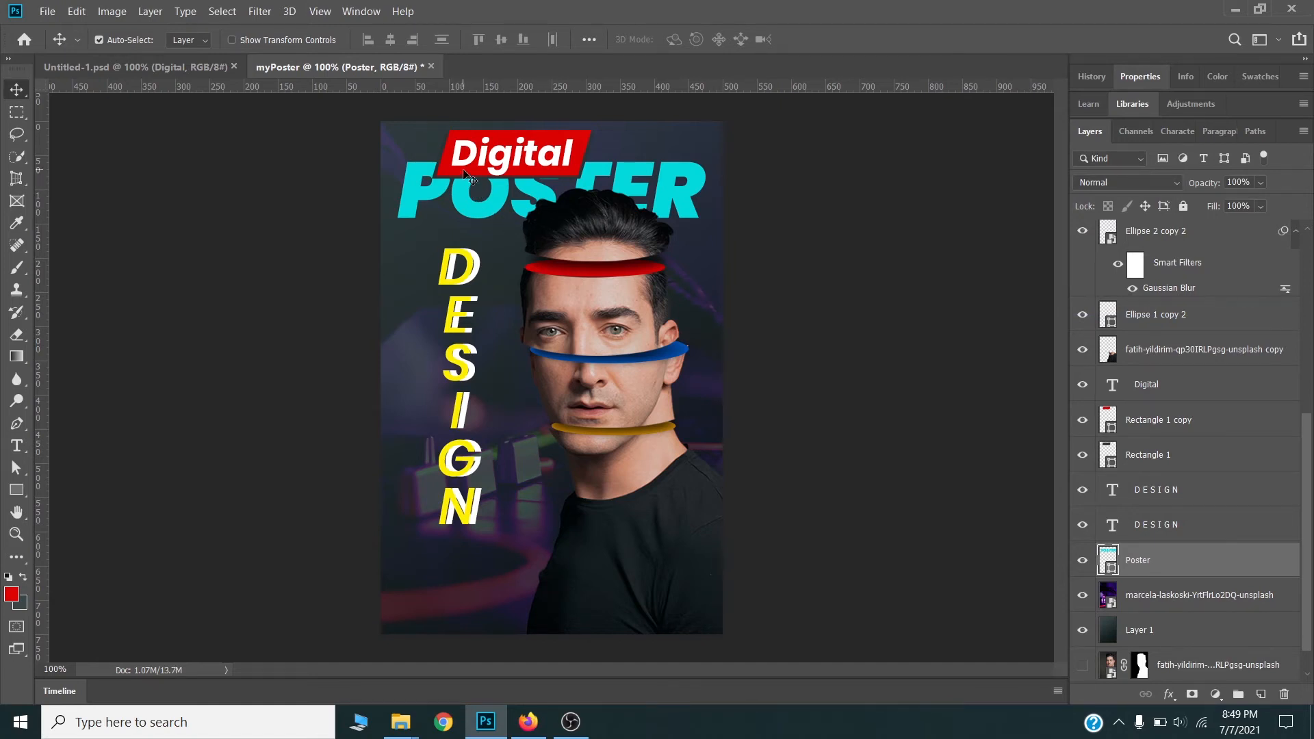
Select both contours of the letter O in the POSTER shape and cut them out.
{"action": "key", "text": "a"}
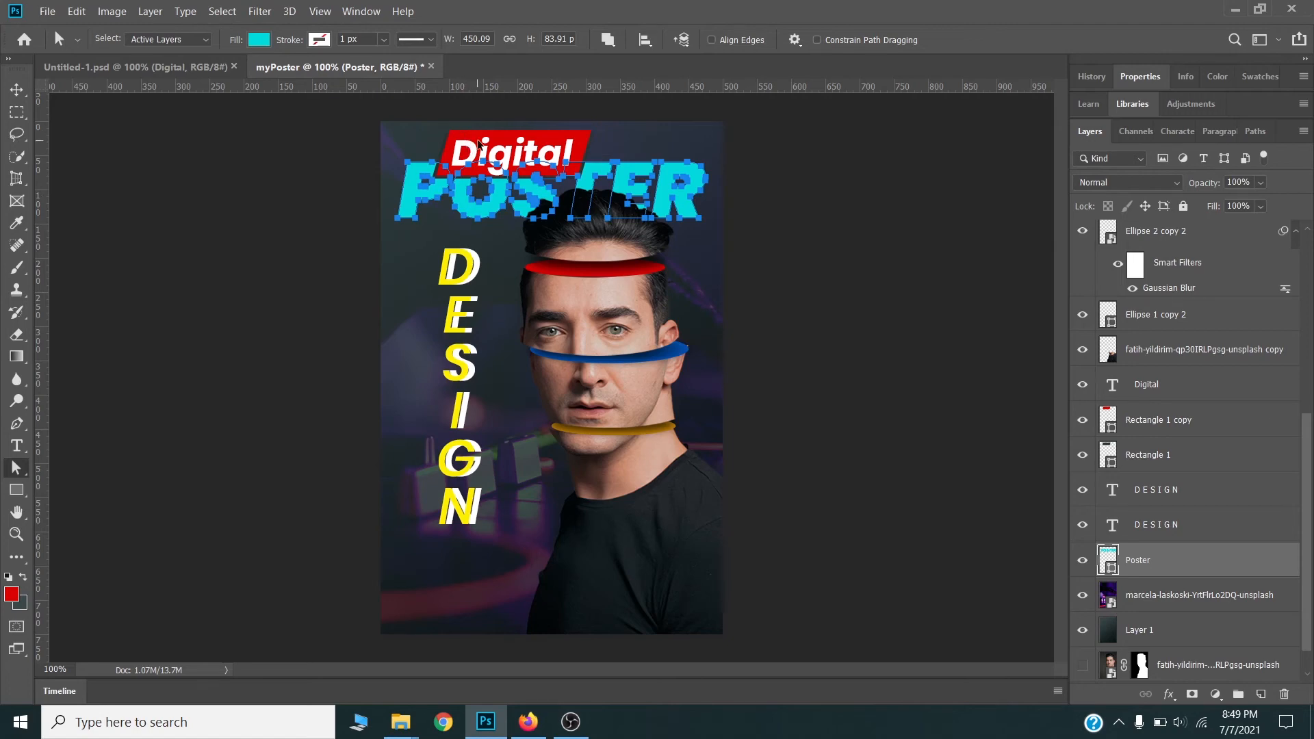
{"action": "key", "text": "ctrl+plus"}
{"action": "key", "text": "ctrl+plus"}
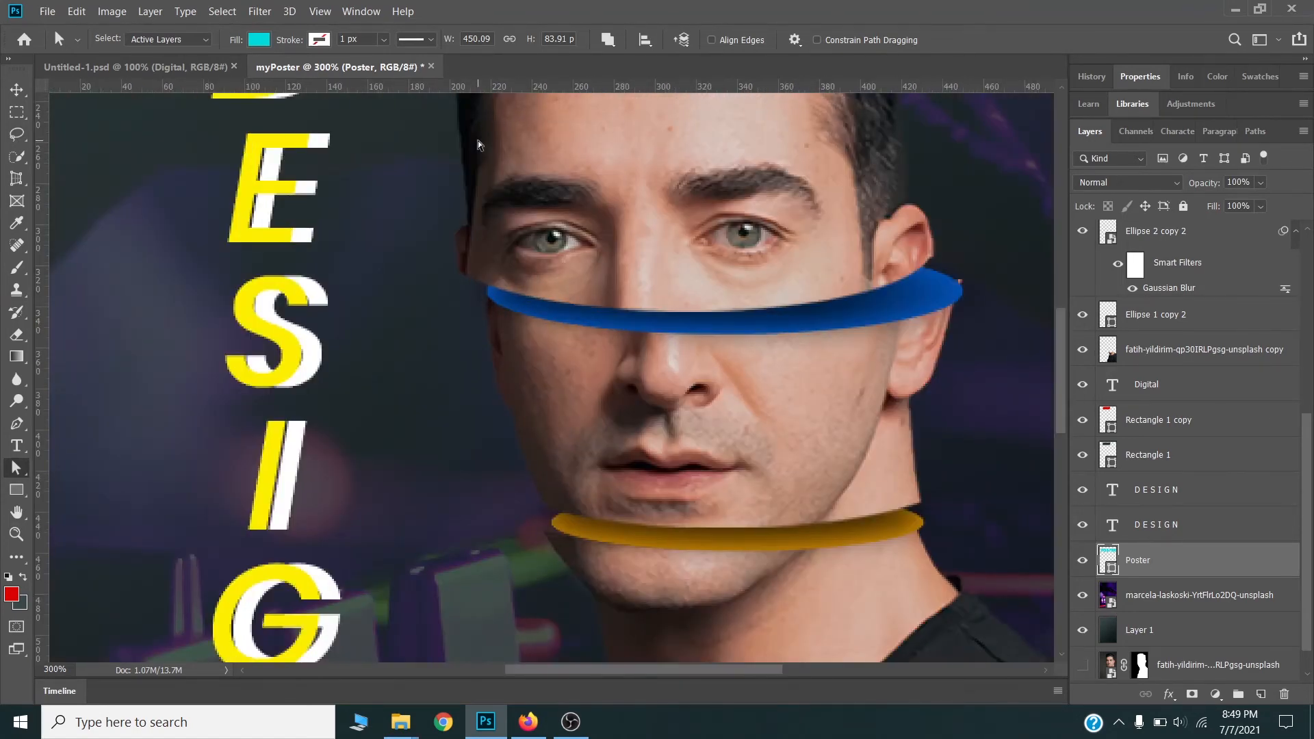
{"action": "key", "text": "space"}
{"action": "left_click_drag", "start_coordinate": [339, 244], "coordinate": [373, 637]}
{"action": "mouse_move", "coordinate": [514, 264]}
{"action": "left_mouse_down"}
{"action": "mouse_move", "coordinate": [534, 305]}
{"action": "mouse_move", "coordinate": [511, 355]}
{"action": "left_mouse_up"}
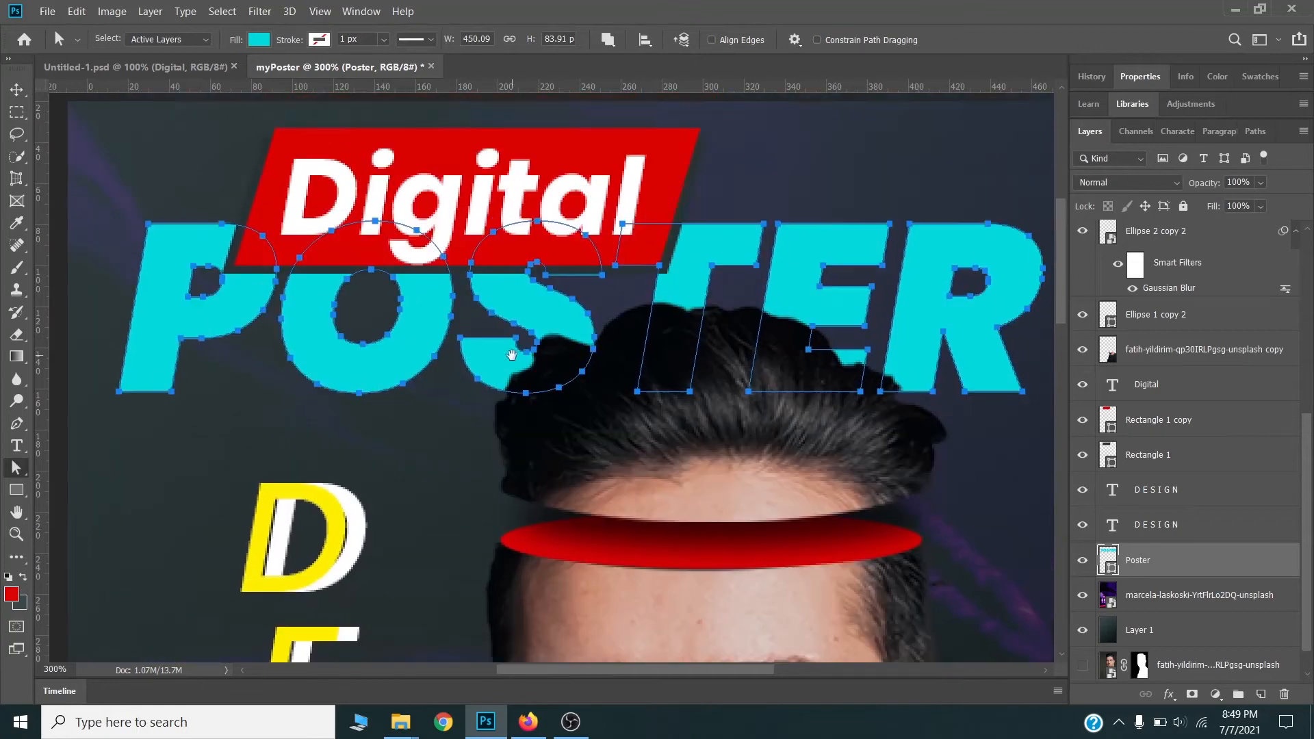
{"action": "left_click_drag", "start_coordinate": [290, 182], "coordinate": [460, 410]}
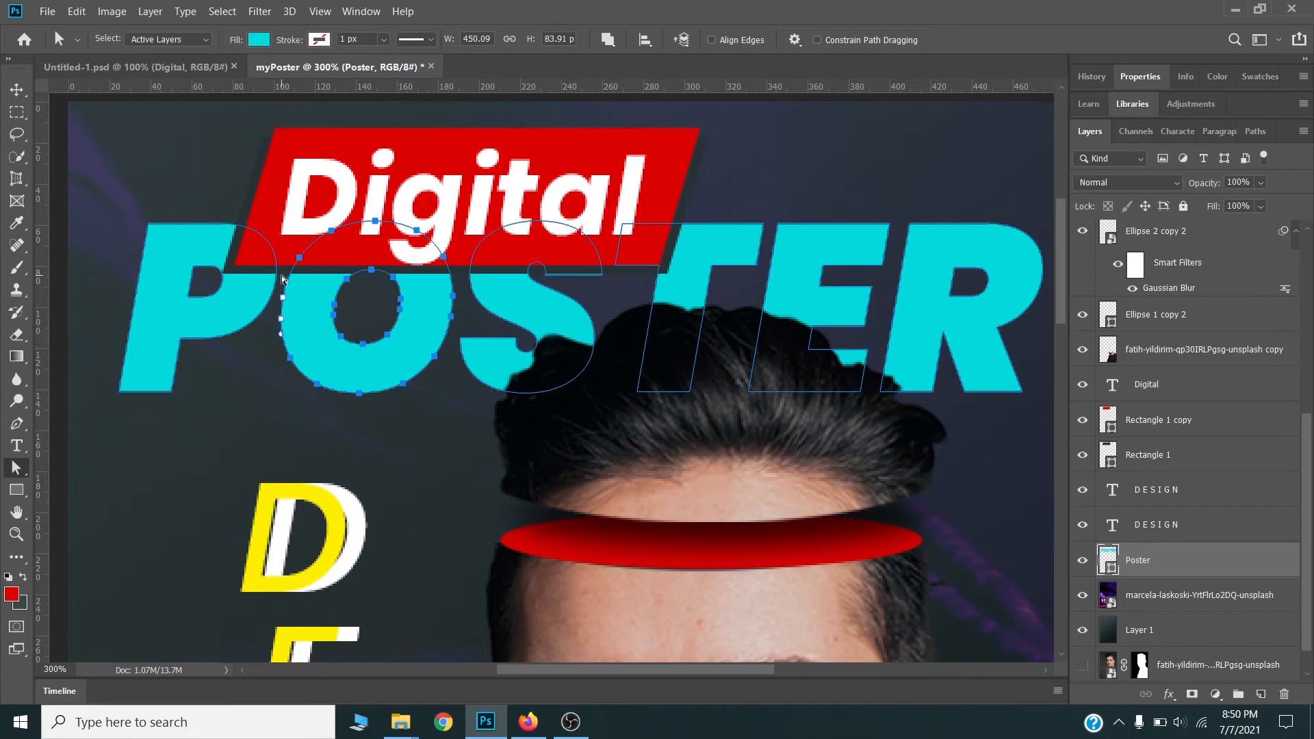
{"action": "left_click_drag", "start_coordinate": [282, 275], "coordinate": [300, 308]}
{"action": "key", "text": "Delete"}
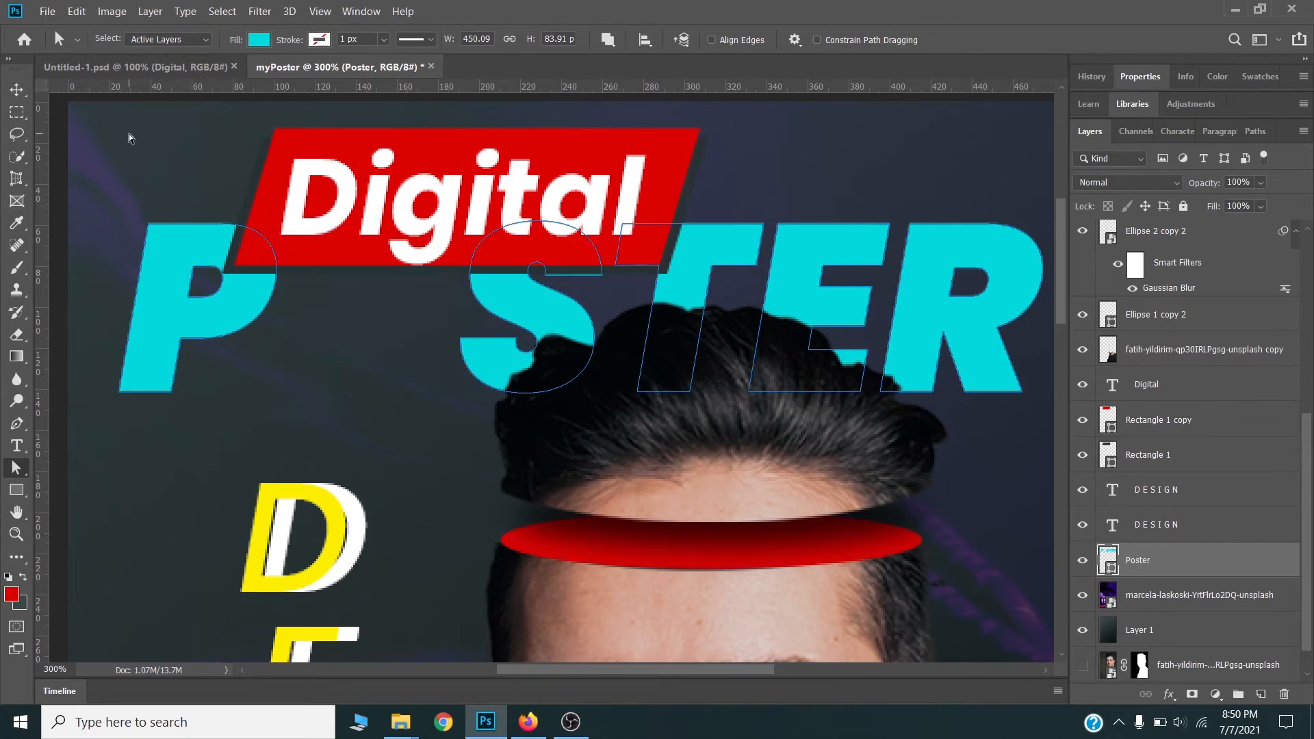
Paste the O path onto a new layer above Poster and turn it into its own shape.
{"action": "key", "text": "ctrl+1"}
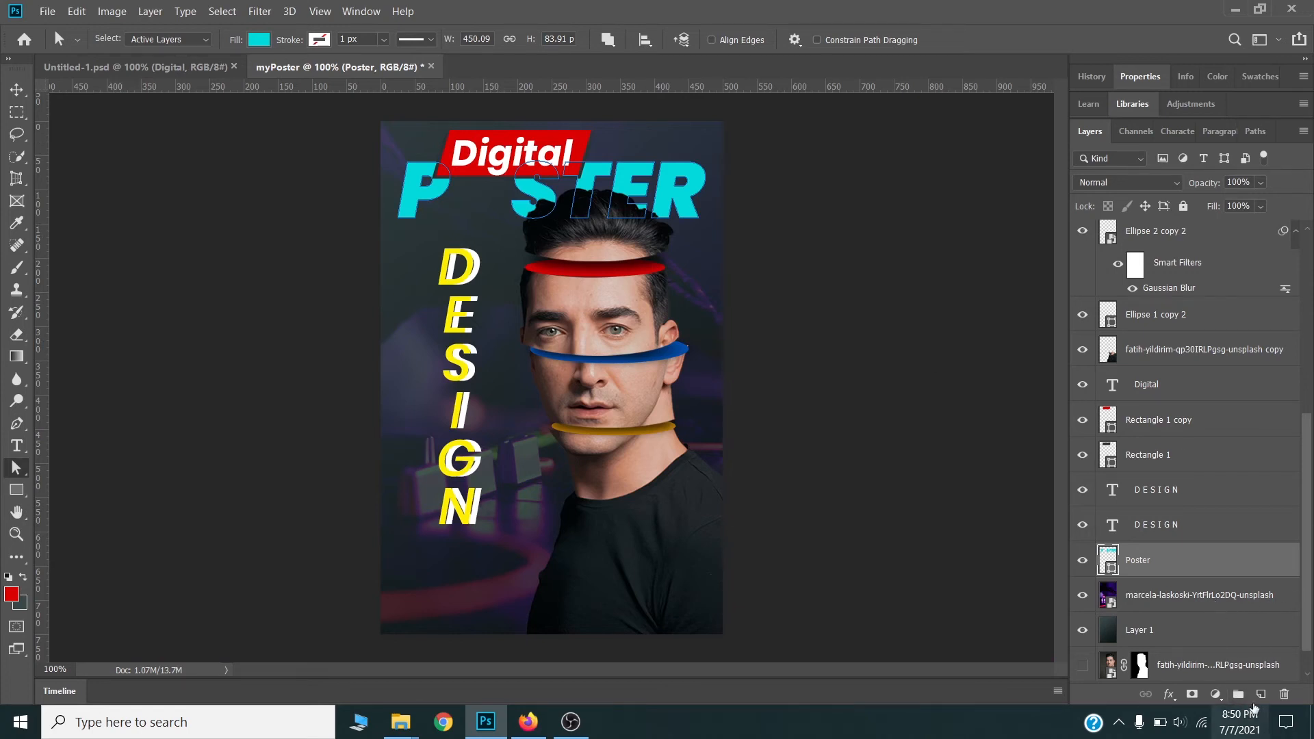
{"action": "left_click", "coordinate": [1261, 695]}
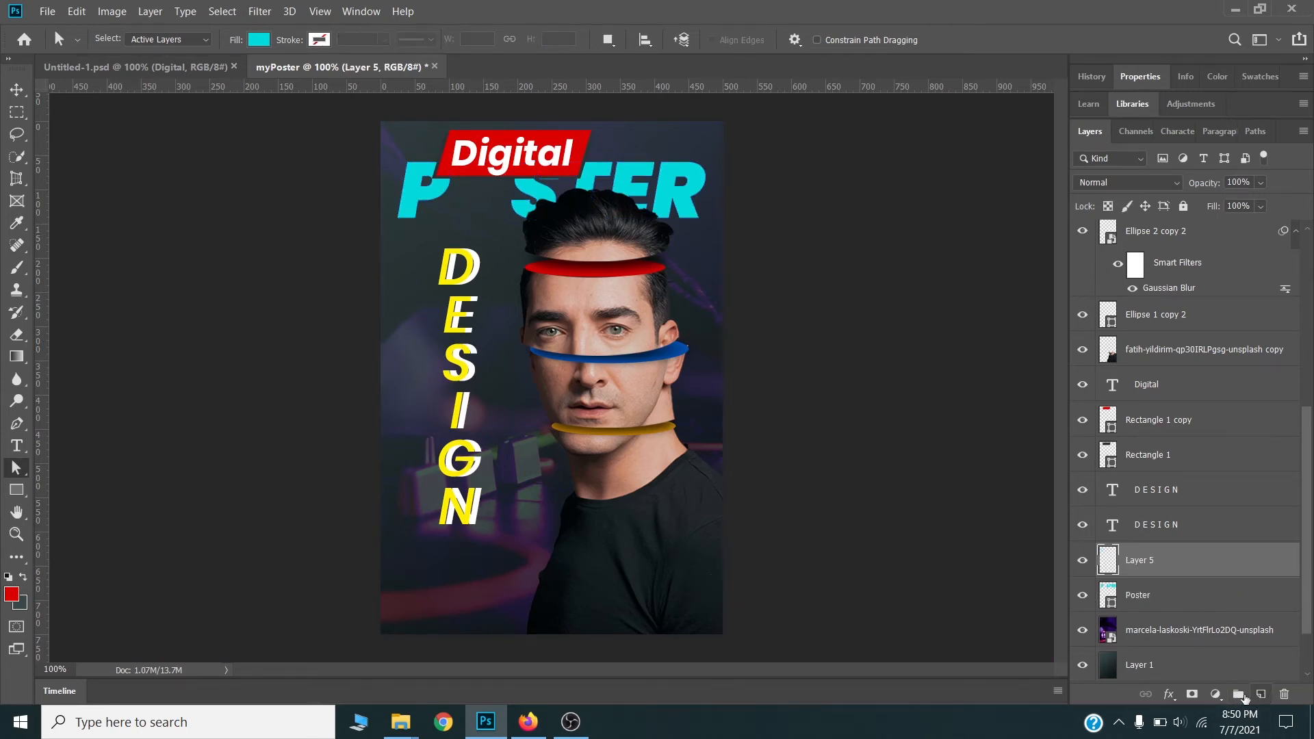
{"action": "key", "text": "ctrl+v"}
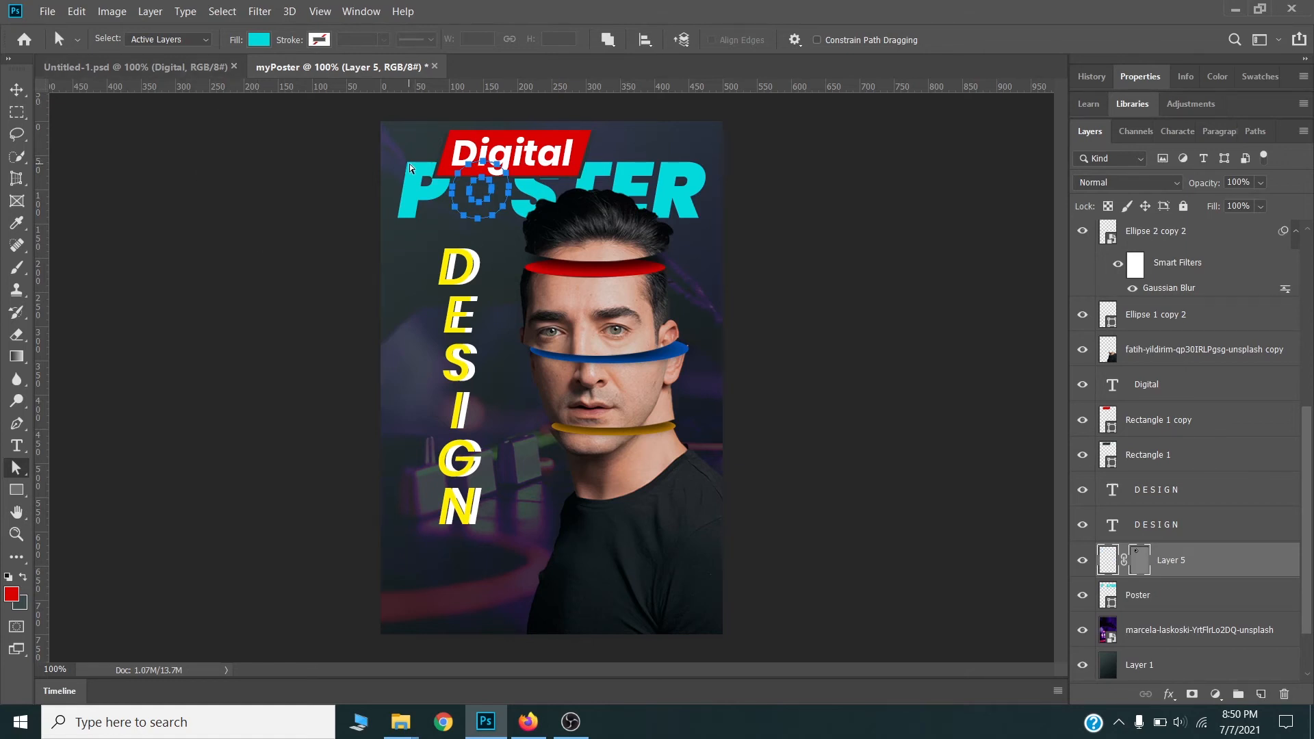
{"action": "key", "text": "p"}
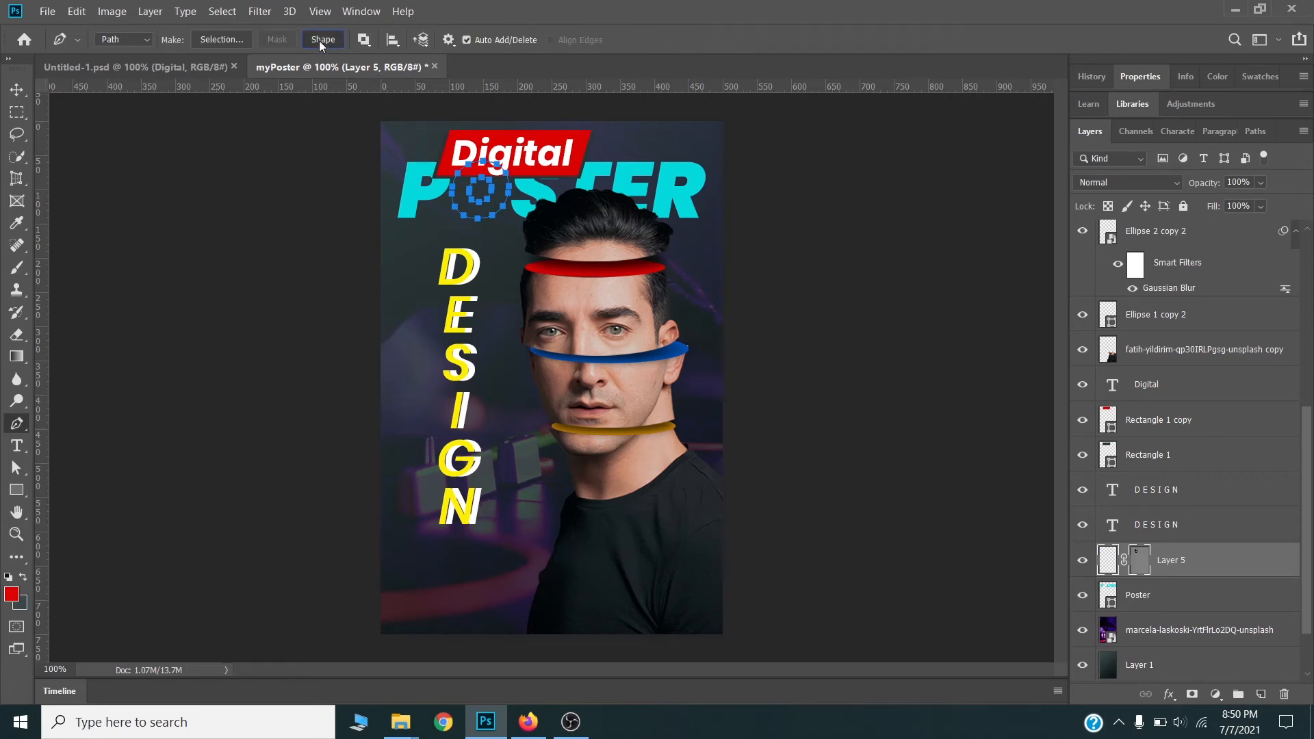
{"action": "left_click", "coordinate": [320, 40]}
Move the O down below the Digital label and recolour it feef00, sampled from the yellow DESIGN text.
{"action": "key", "text": "v"}
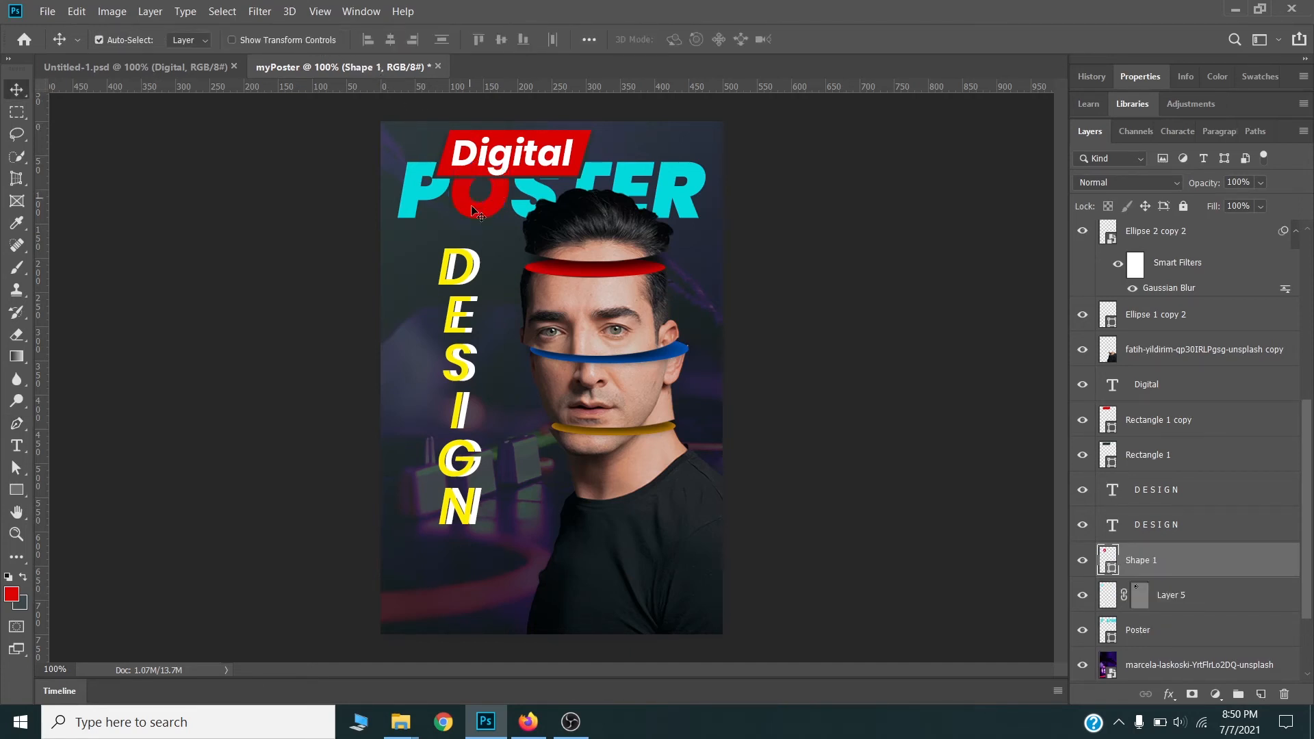
{"action": "left_click_drag", "start_coordinate": [478, 212], "coordinate": [481, 233]}
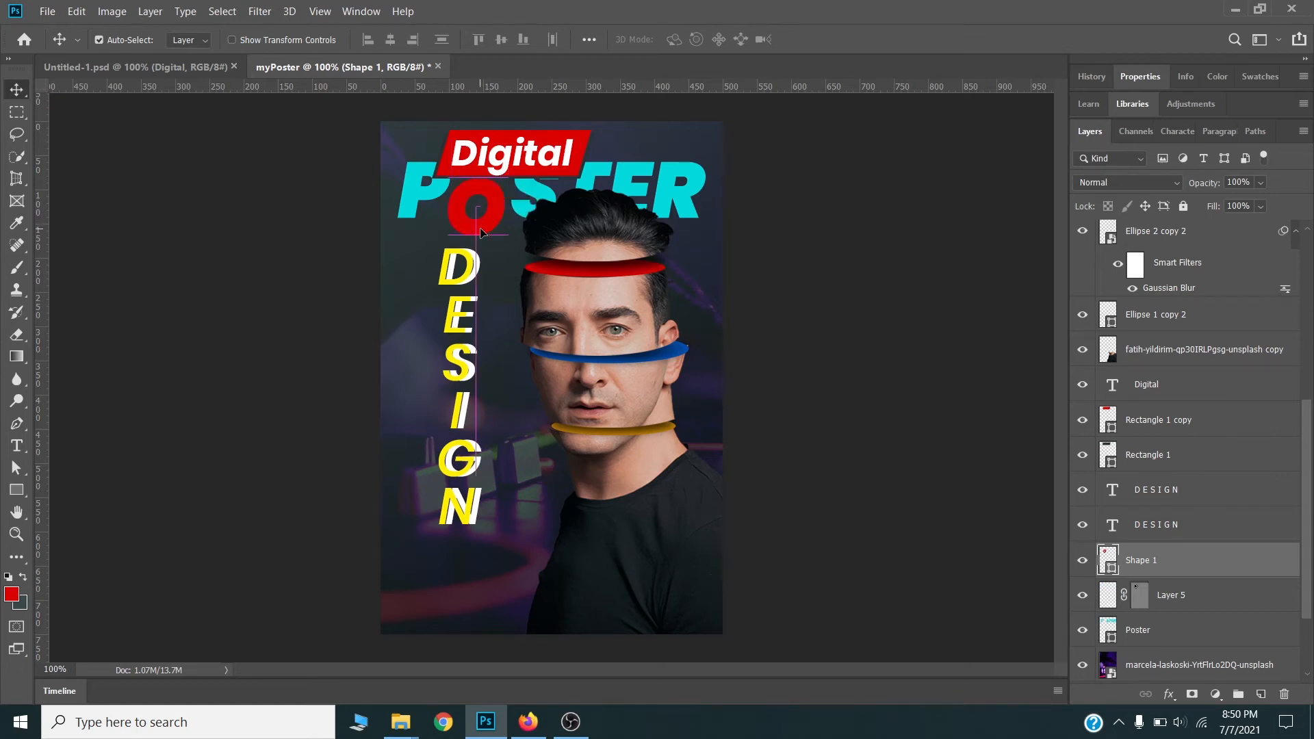
{"action": "double_click", "coordinate": [1110, 571]}
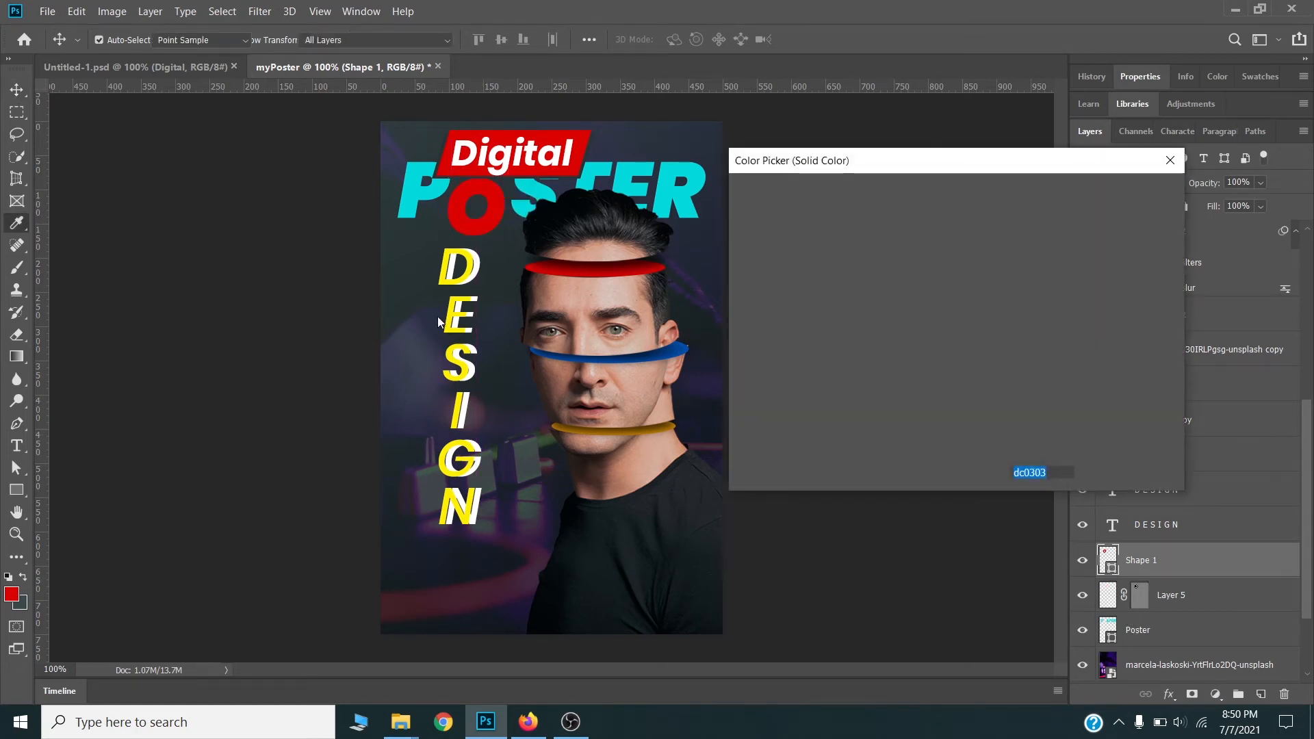
{"action": "left_click", "coordinate": [446, 261]}
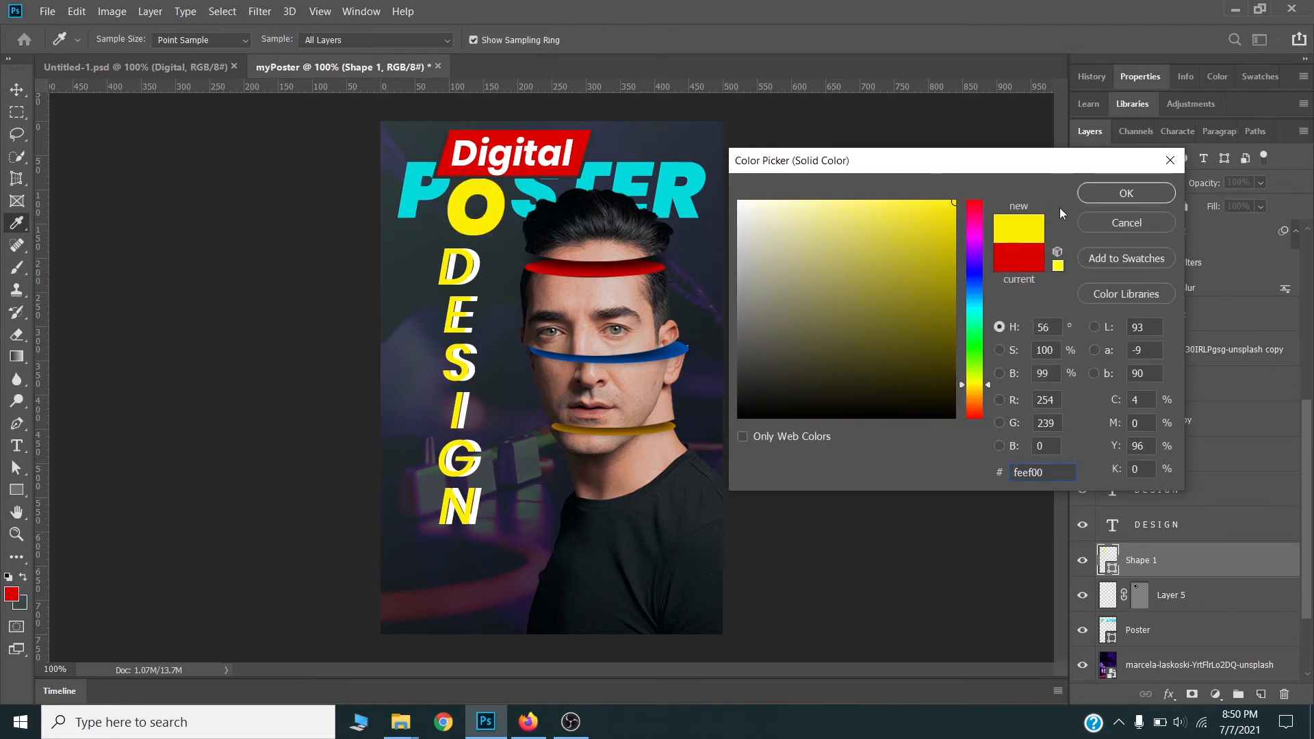
{"action": "left_click", "coordinate": [1091, 188]}
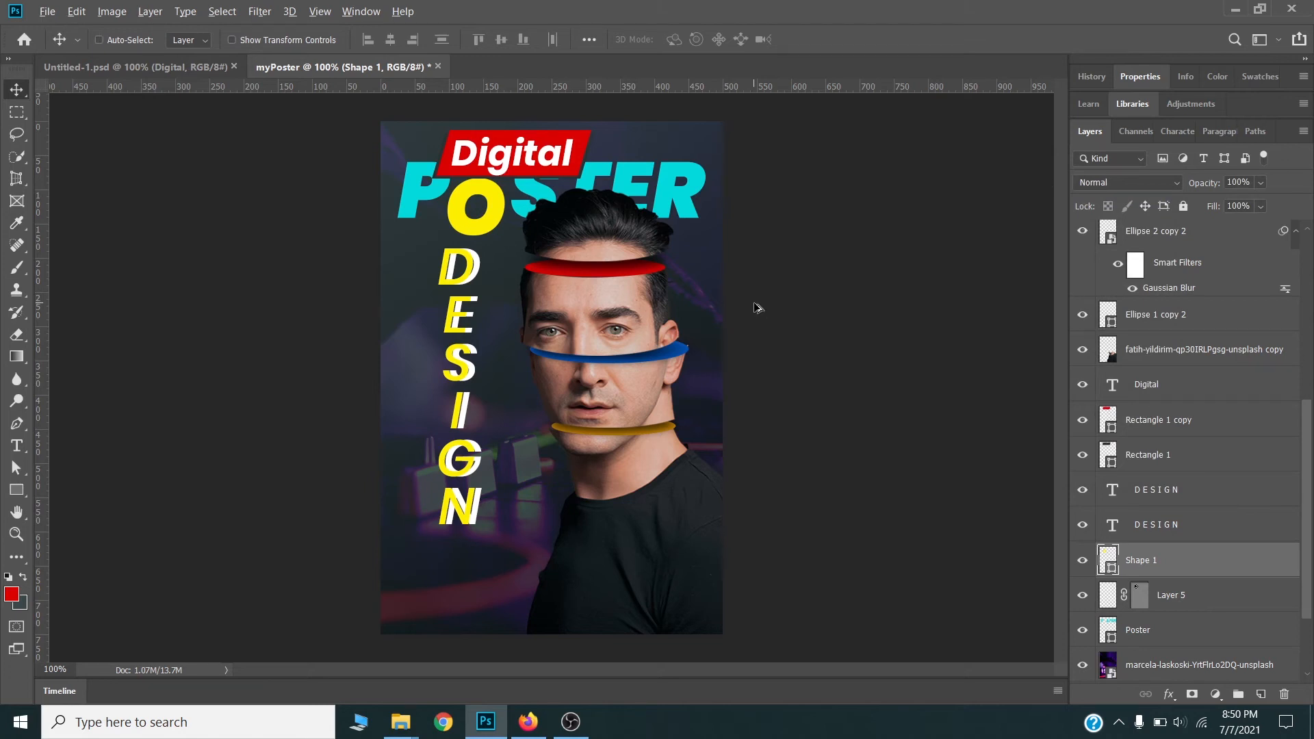
Duplicate the Digital text together with its red rectangle and place the copy below the DESIGN text.
{"action": "key", "text": "ctrl"}
{"action": "left_click", "coordinate": [579, 156]}
{"action": "left_click", "coordinate": [581, 155], "text": "shift"}
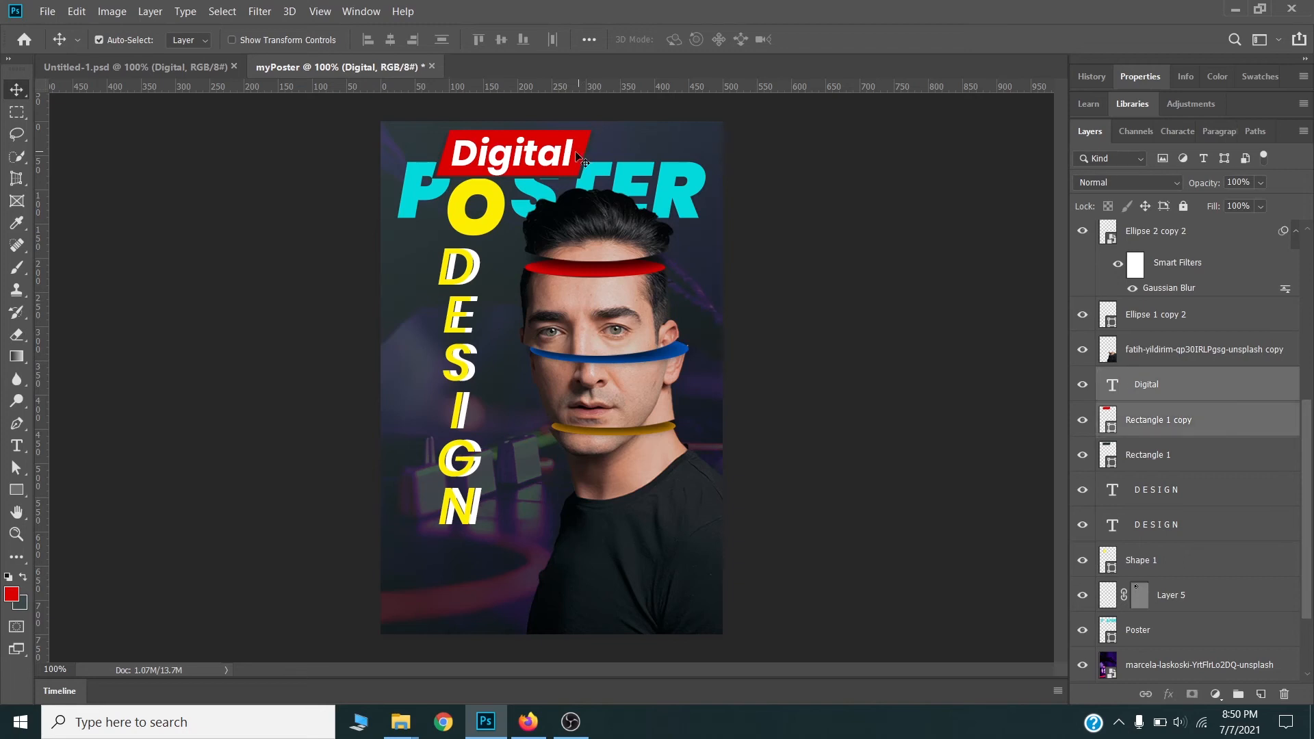
{"action": "left_click_drag", "start_coordinate": [574, 151], "coordinate": [586, 549]}
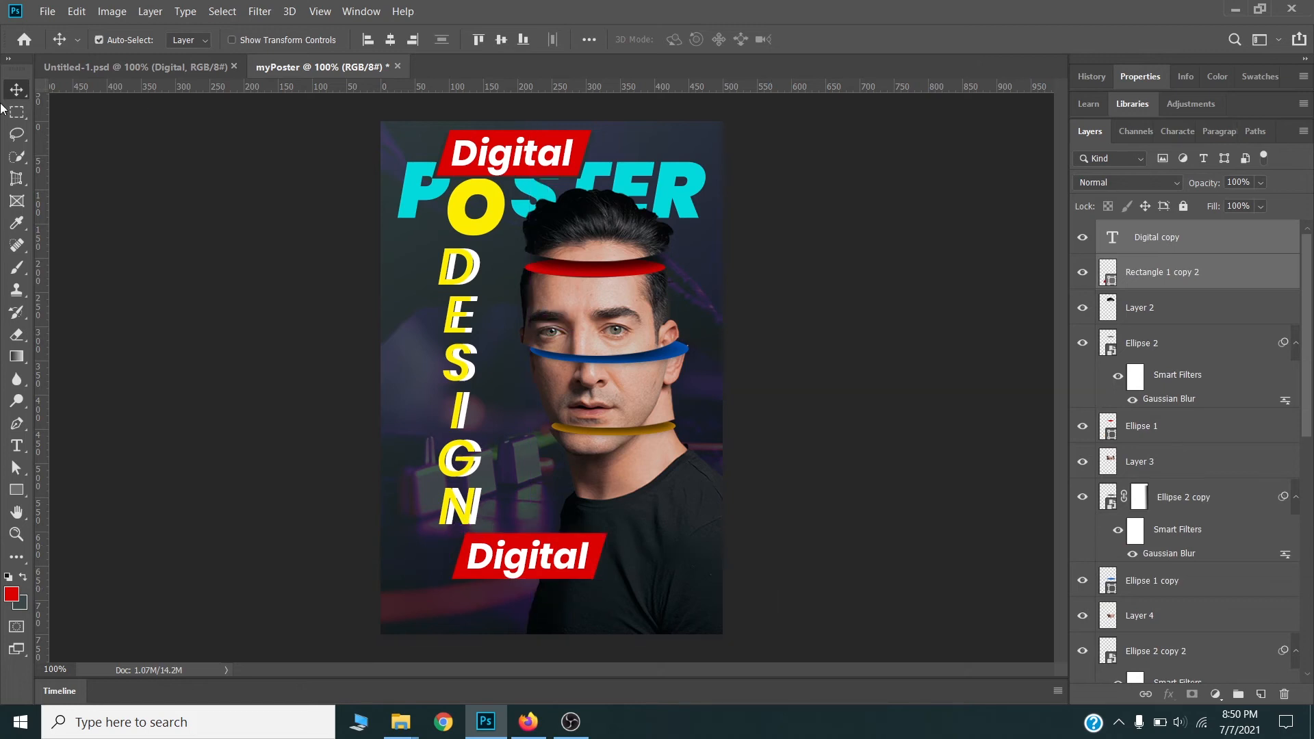
Replace the text of the copied label with Visit.
{"action": "key", "text": "t"}
{"action": "left_click", "coordinate": [498, 562]}
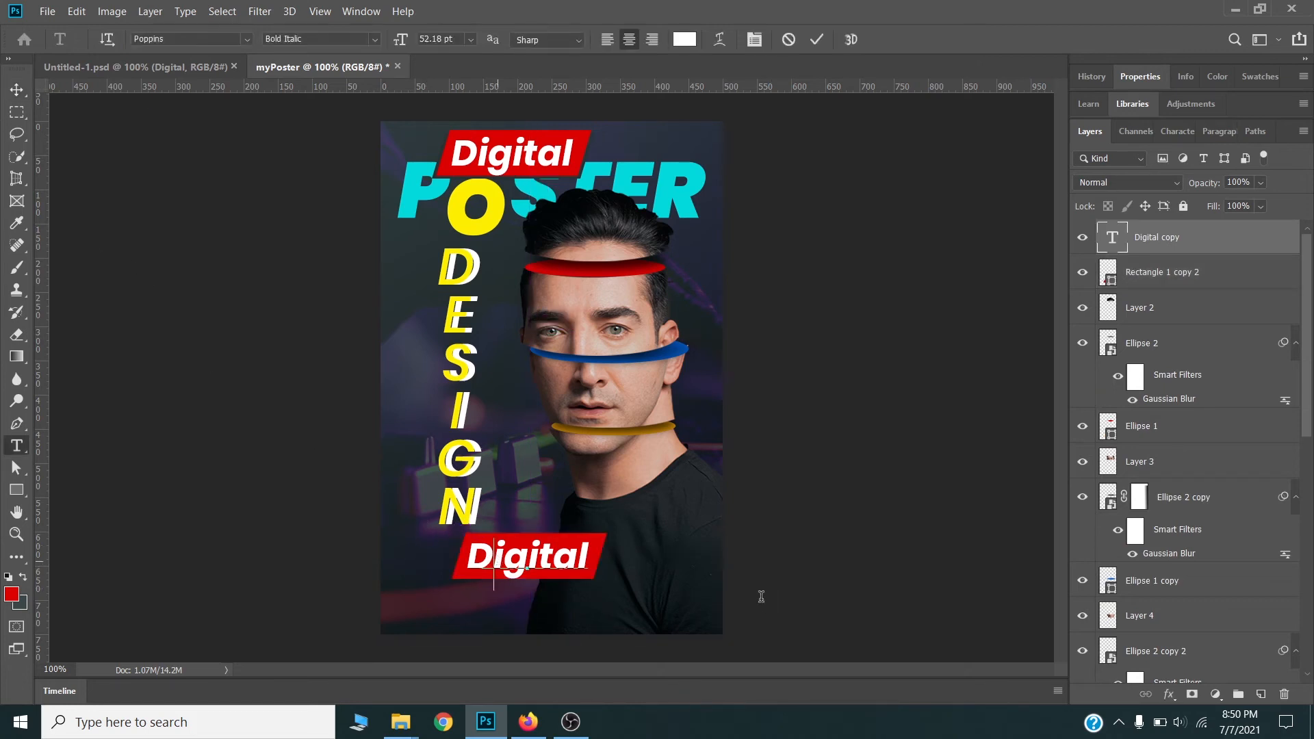
{"action": "key", "text": "ctrl+a"}
{"action": "type", "text": "Vis"}
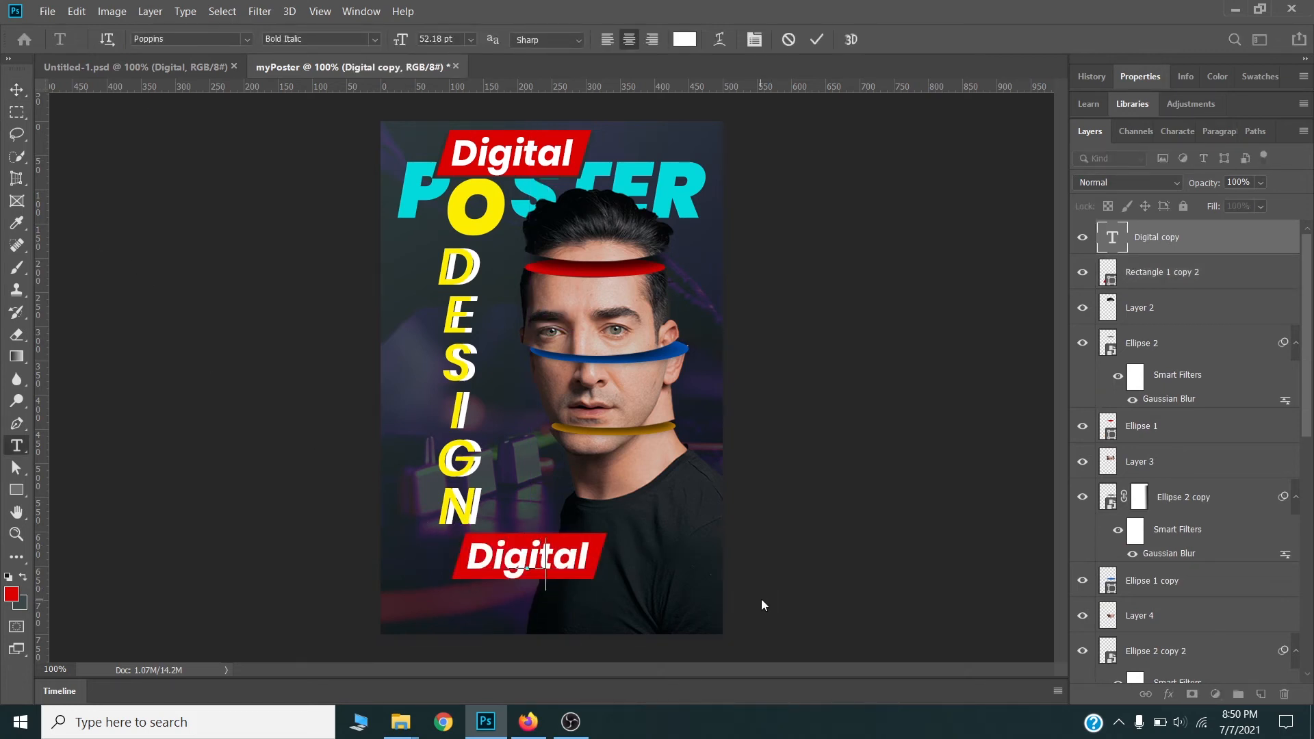
{"action": "type", "text": "it"}
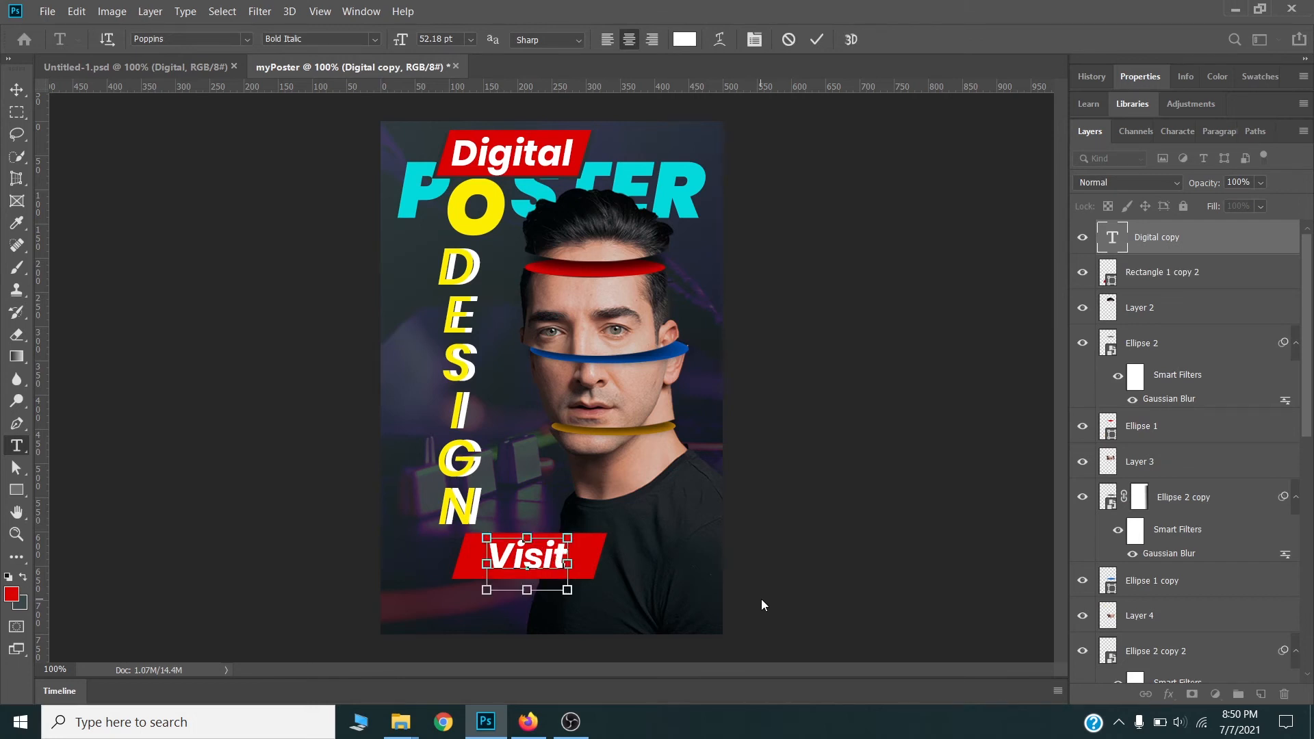
Set the Visit text to 36 pt and nudge it slightly up within its red label.
{"action": "key", "text": "ctrl+a"}
{"action": "left_click", "coordinate": [432, 39]}
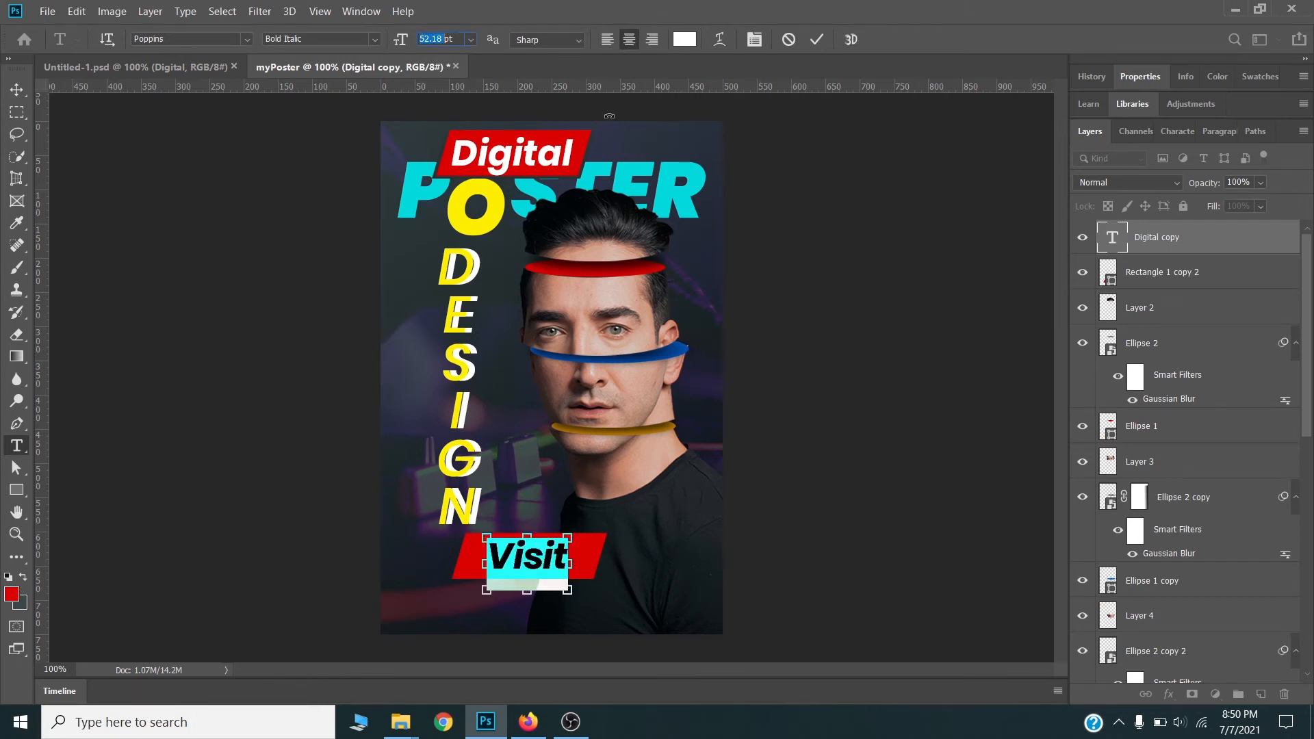
{"action": "type", "text": "36"}
{"action": "key", "text": "Return"}
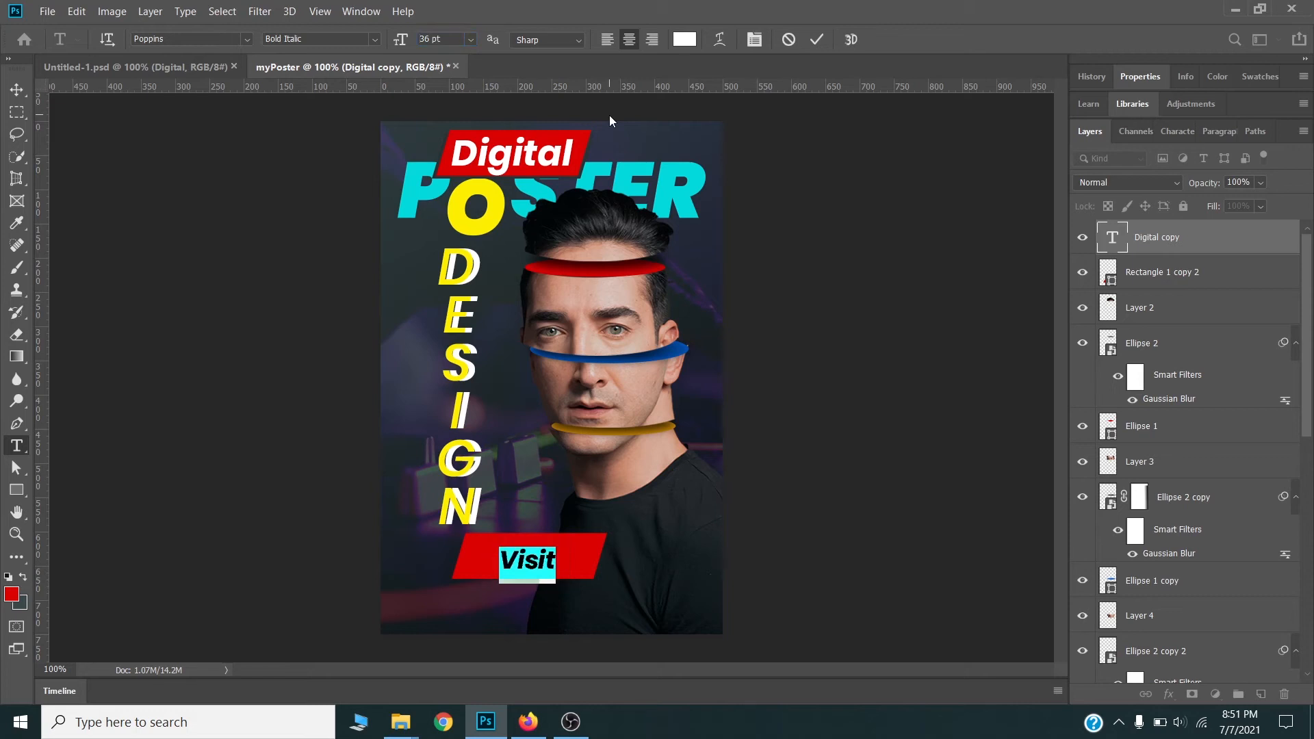
{"action": "key", "text": "ctrl+Return"}
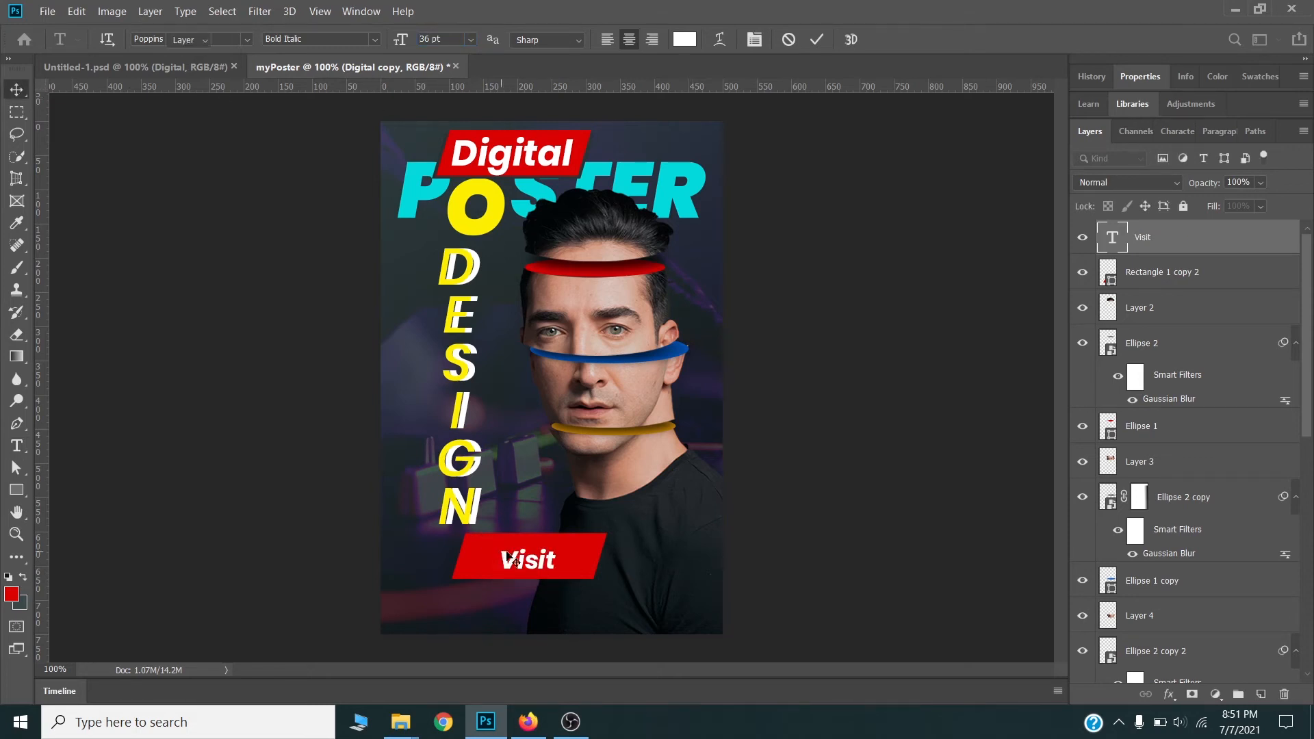
{"action": "key", "text": "v"}
{"action": "left_click_drag", "start_coordinate": [511, 552], "coordinate": [510, 546]}
Shorten the red rectangle behind Visit from its right end and recentre the Visit text on it.
{"action": "left_click", "coordinate": [580, 566]}
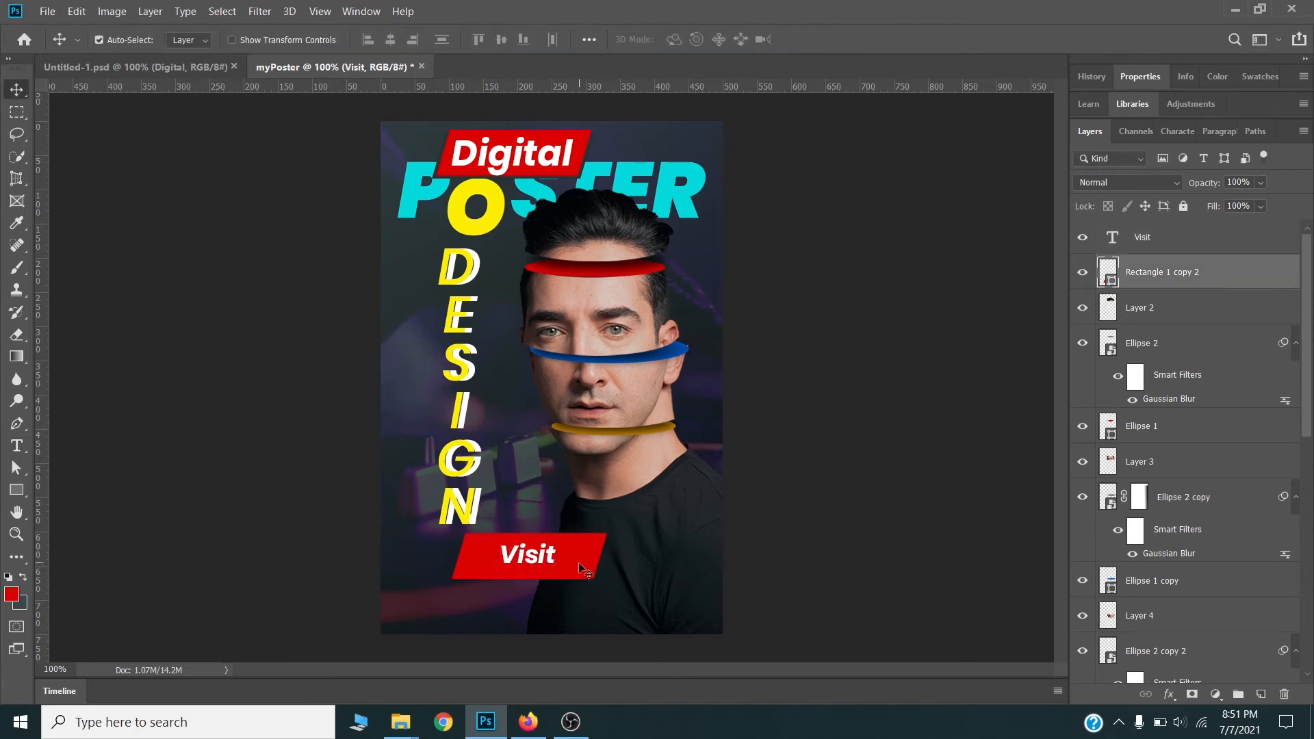
{"action": "key", "text": "a"}
{"action": "left_click_drag", "start_coordinate": [567, 616], "coordinate": [515, 560]}
{"action": "key", "text": "v"}
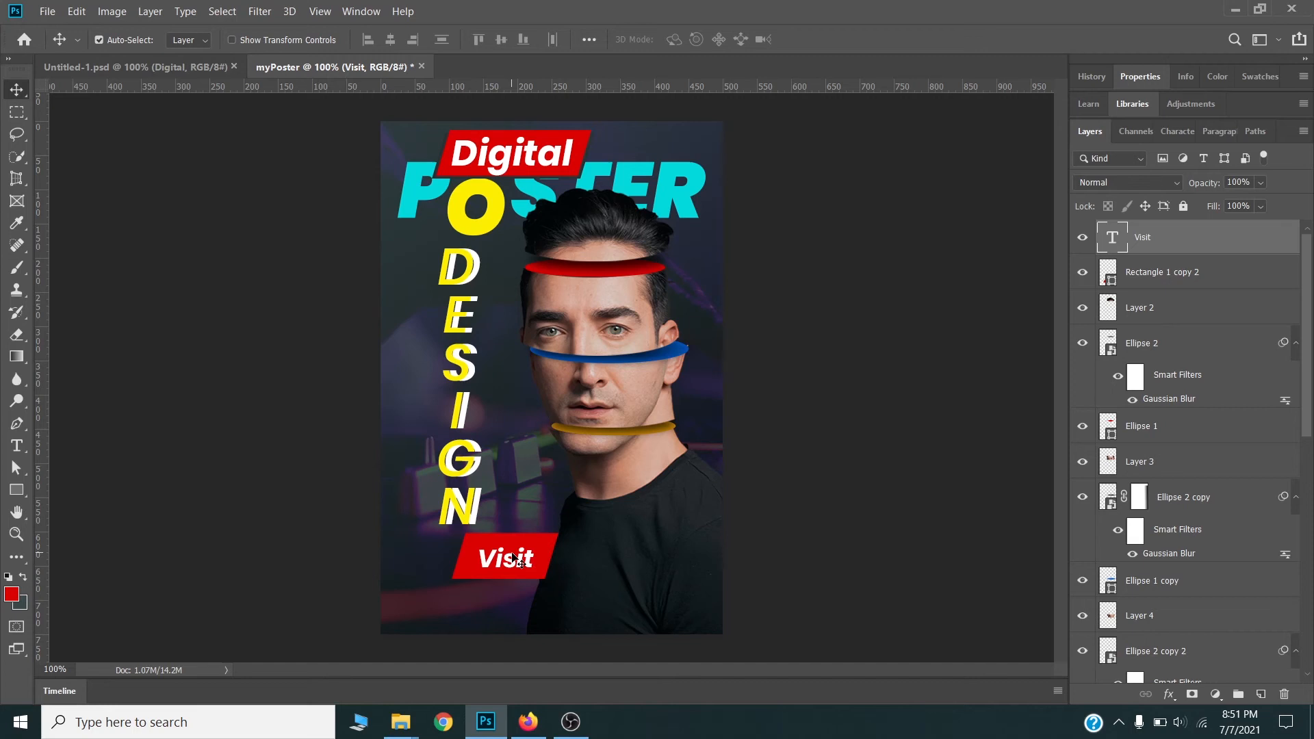
Reduce the height of the red rectangle behind Visit and move the label with its text toward the poster's horizontal centre.
{"action": "left_click", "coordinate": [548, 568]}
{"action": "key", "text": "a"}
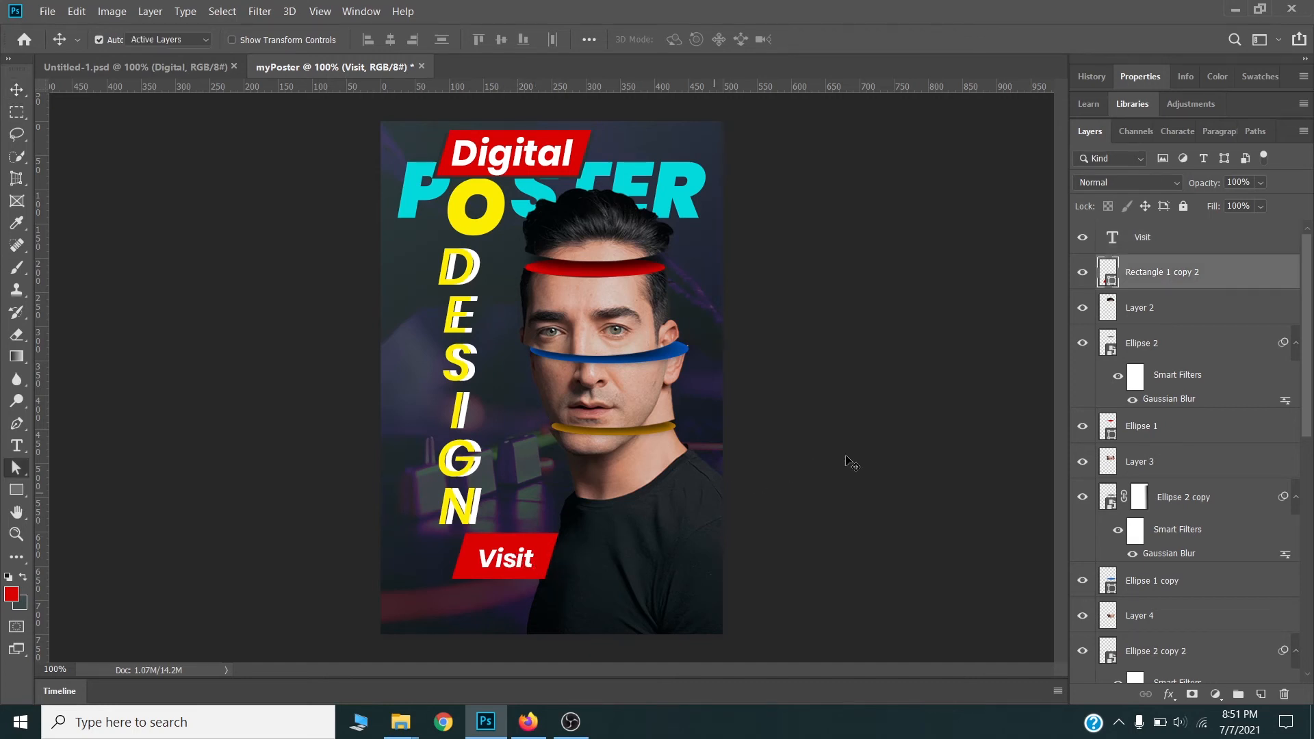
{"action": "left_click_drag", "start_coordinate": [819, 464], "coordinate": [534, 602]}
{"action": "key", "text": "v"}
{"action": "left_click", "coordinate": [547, 560], "text": "shift"}
Duplicate the Visit text below its red label and replace the copy's text with hamidesigner.com.
{"action": "left_click", "coordinate": [767, 554]}
{"action": "left_click", "coordinate": [809, 514]}
{"action": "key", "text": "t"}
{"action": "left_click", "coordinate": [537, 603]}
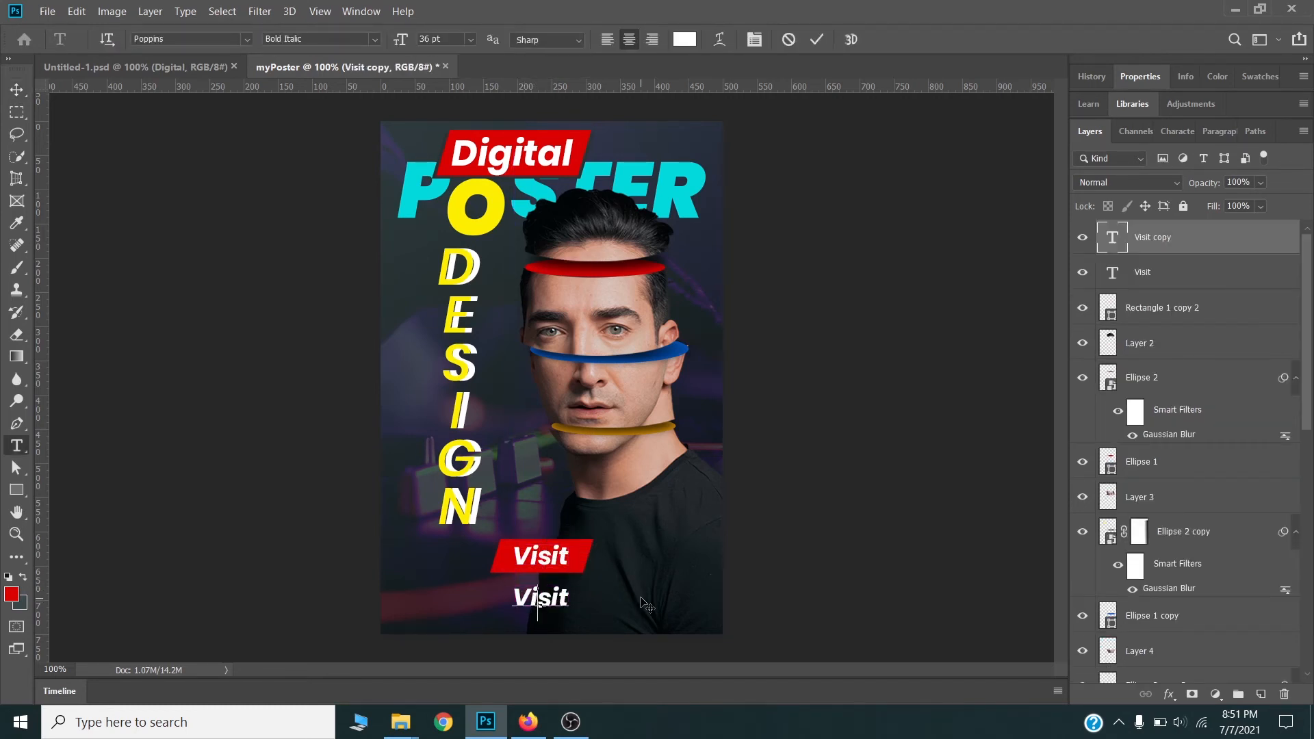
{"action": "key", "text": "ctrl+a"}
{"action": "key", "text": "Right"}
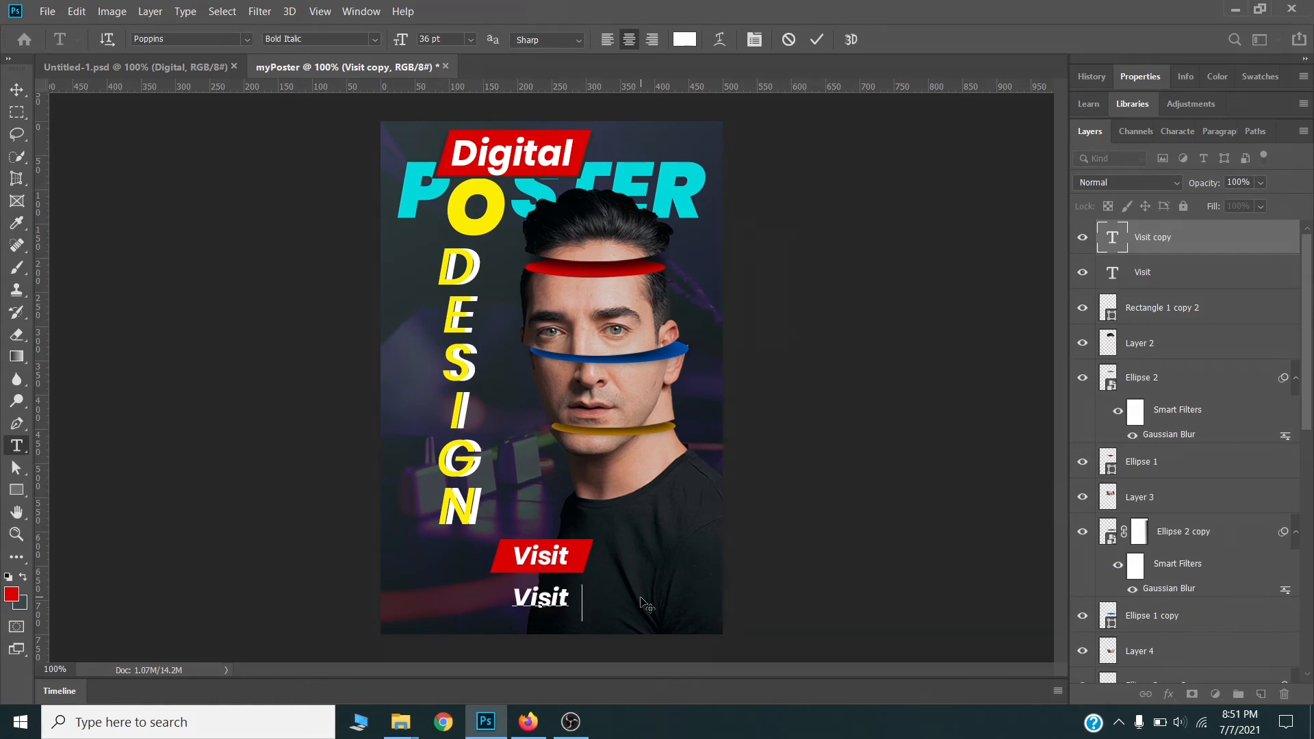
{"action": "key", "text": "ctrl+a"}
{"action": "type", "text": "hamidesigner.com"}
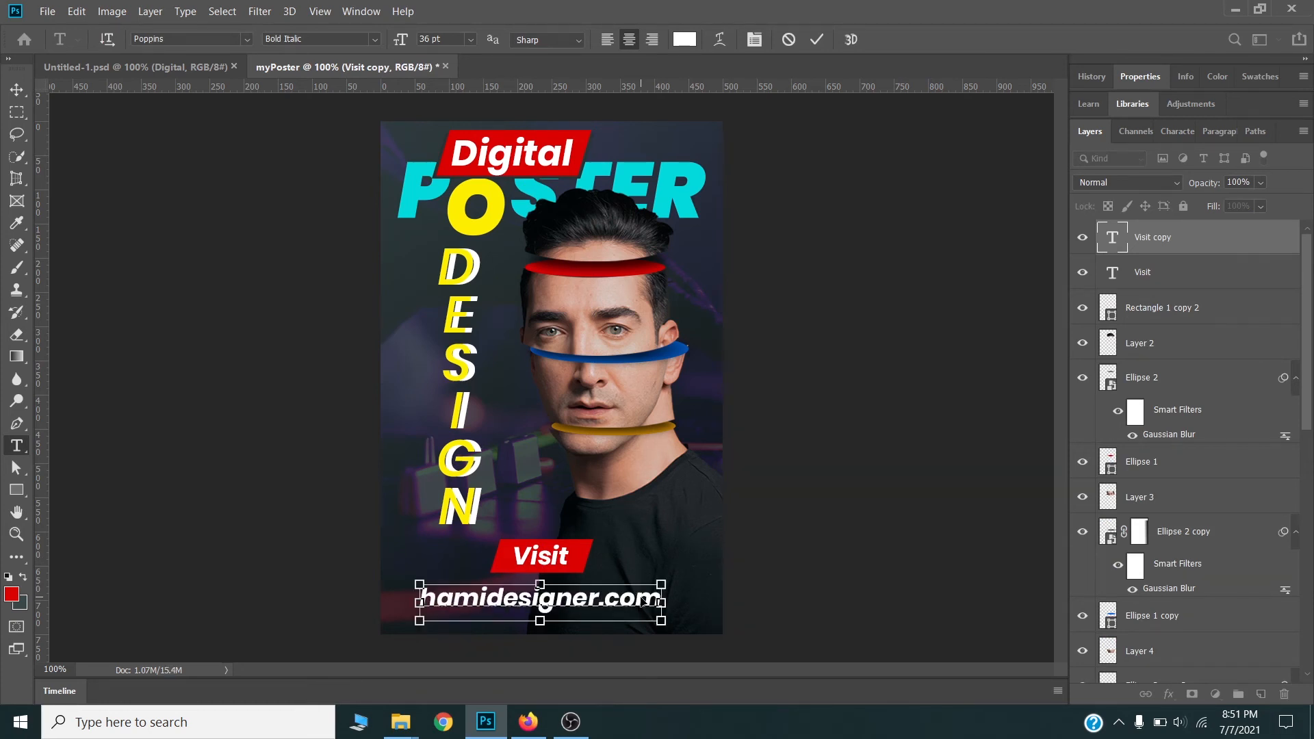
Set the hamidesigner.com text to 22 pt with a tracking of 600.
{"action": "key", "text": "ctrl+a"}
{"action": "key", "text": "ctrl+Return"}
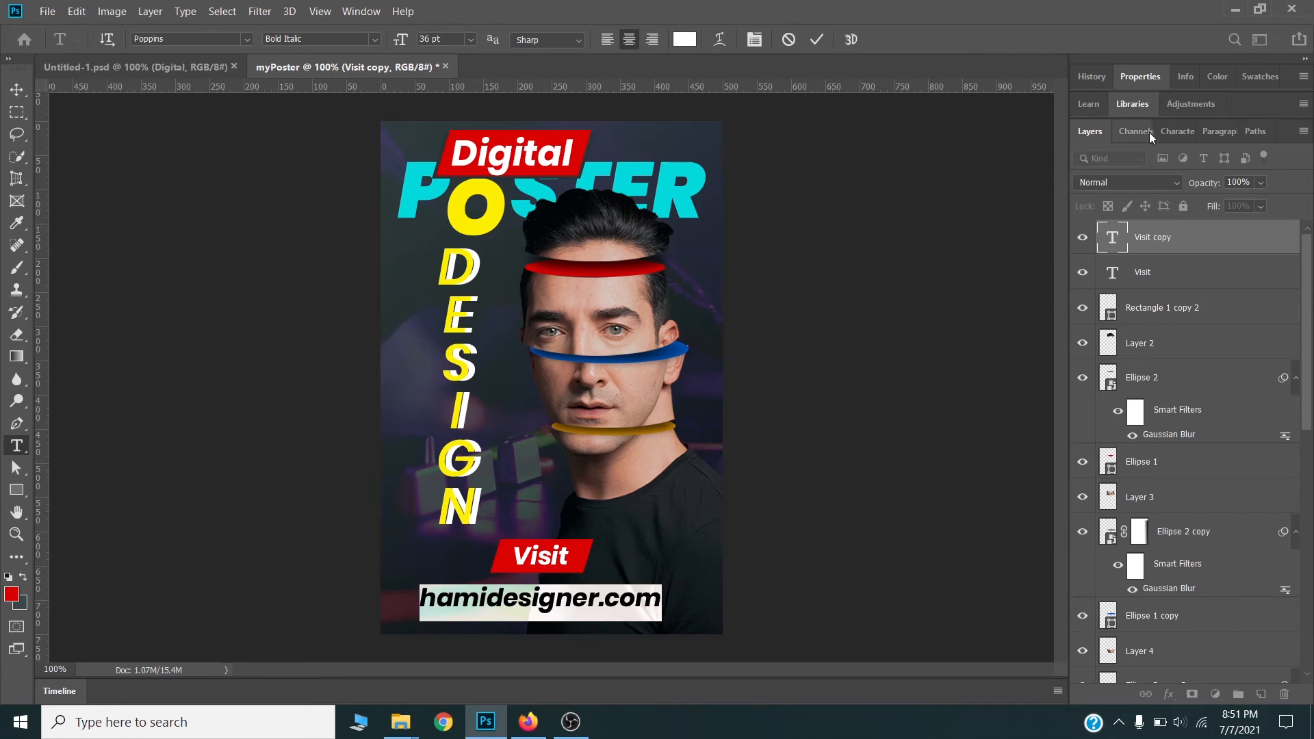
{"action": "left_click", "coordinate": [1172, 133]}
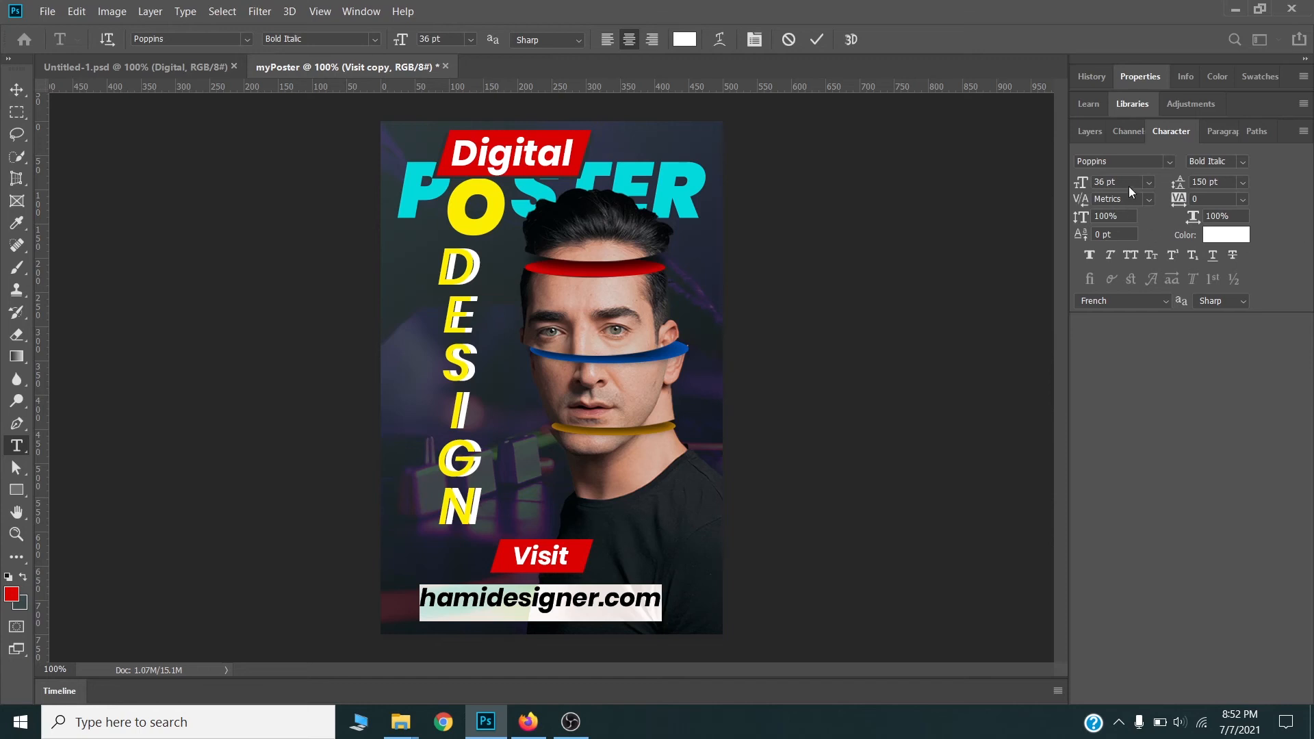
{"action": "left_click", "coordinate": [1104, 182]}
{"action": "type", "text": "22"}
{"action": "key", "text": "Return"}
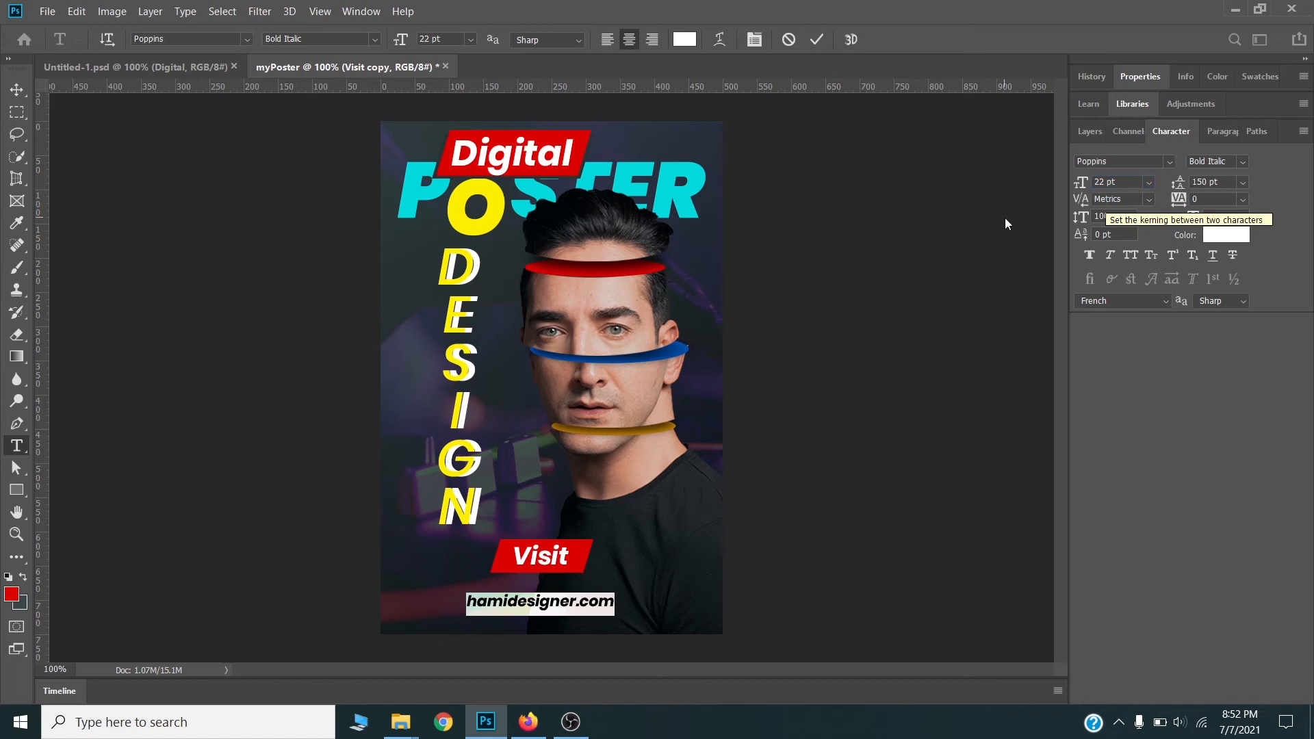
{"action": "left_click", "coordinate": [1210, 200]}
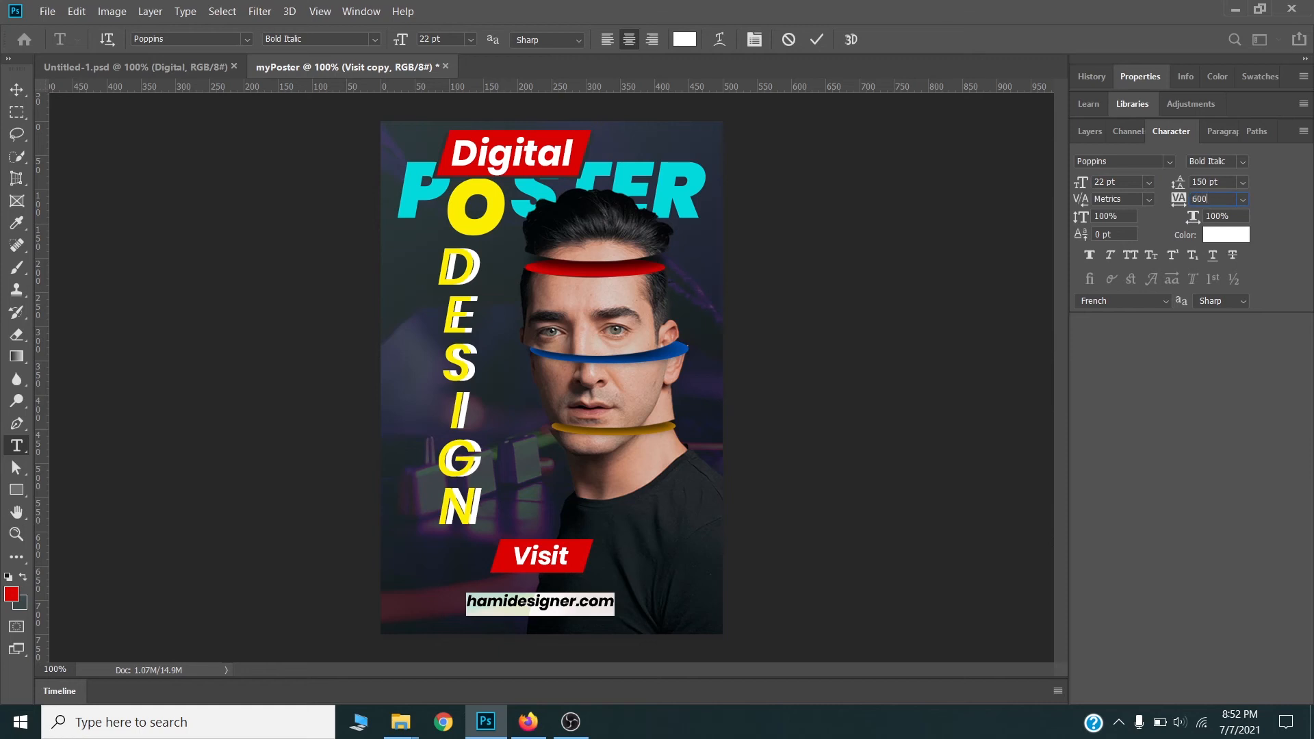
{"action": "key", "text": "Return"}
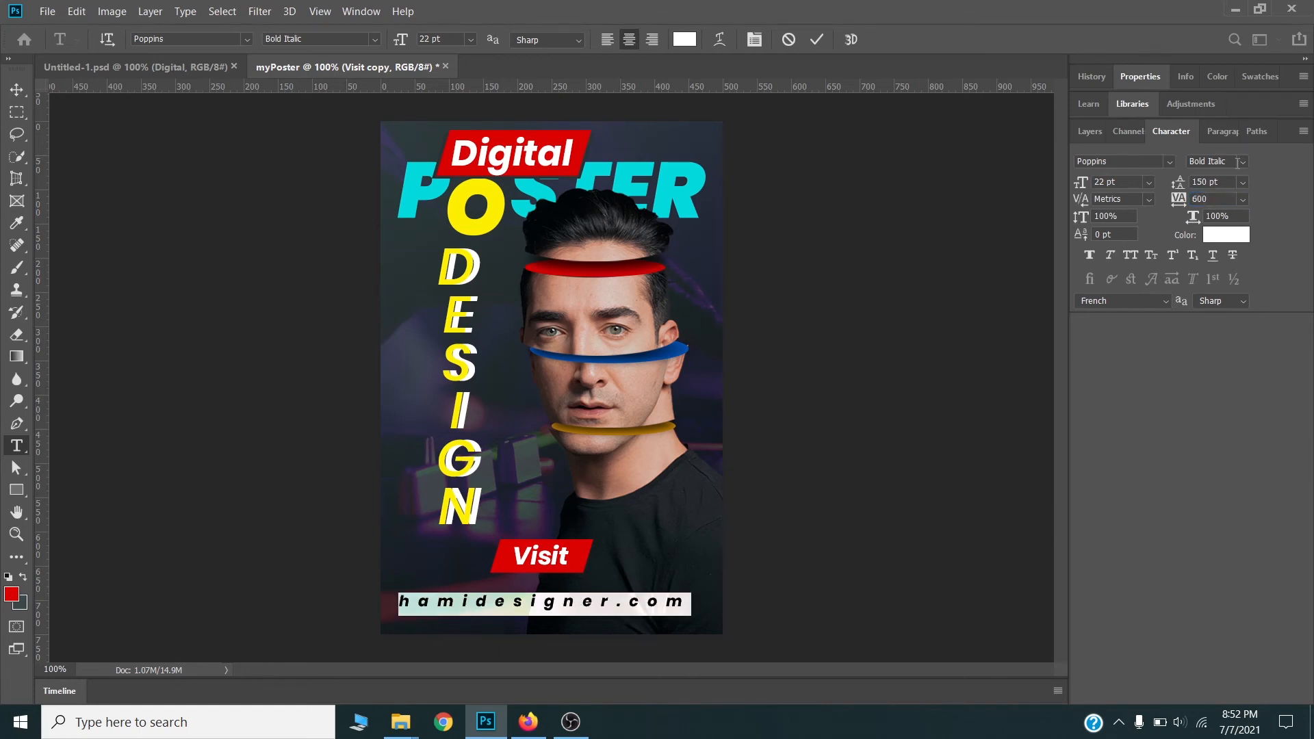
Change the hamidesigner.com text to Medium Italic and move it up closer to the Visit label.
{"action": "left_click", "coordinate": [1237, 161]}
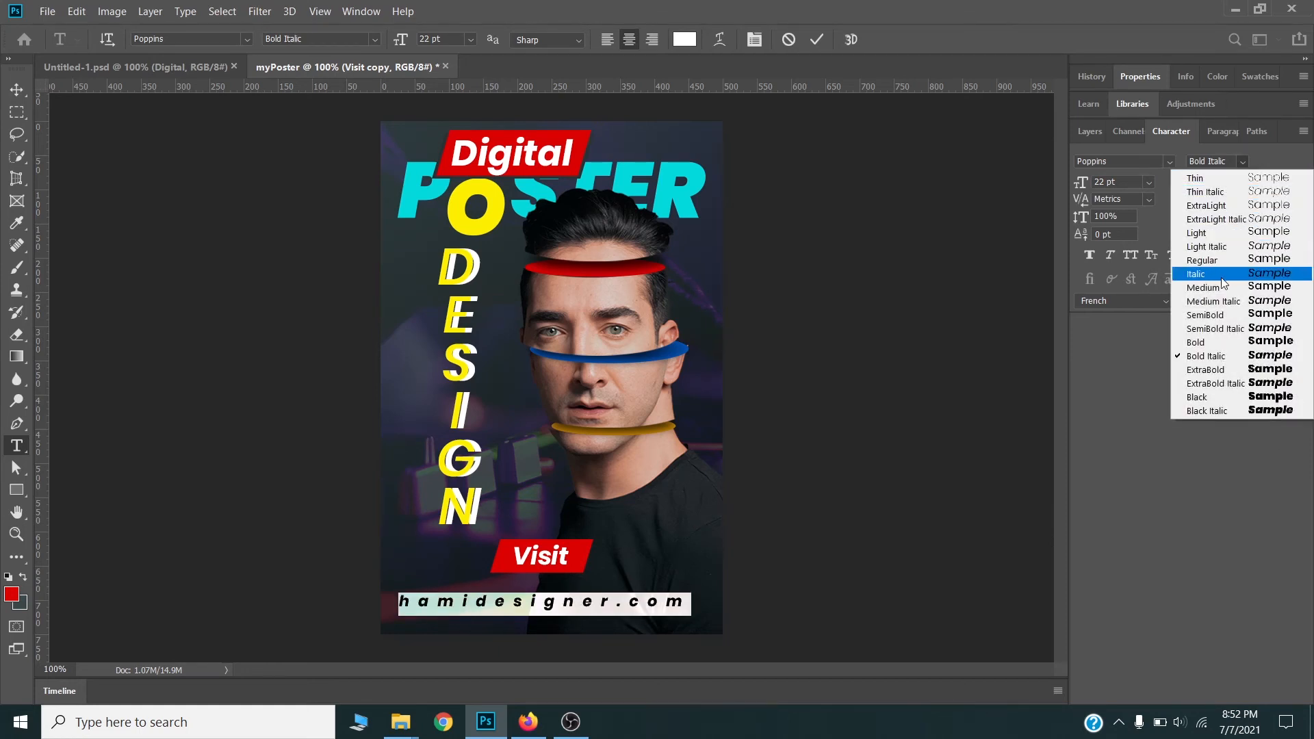
{"action": "left_click", "coordinate": [1221, 301]}
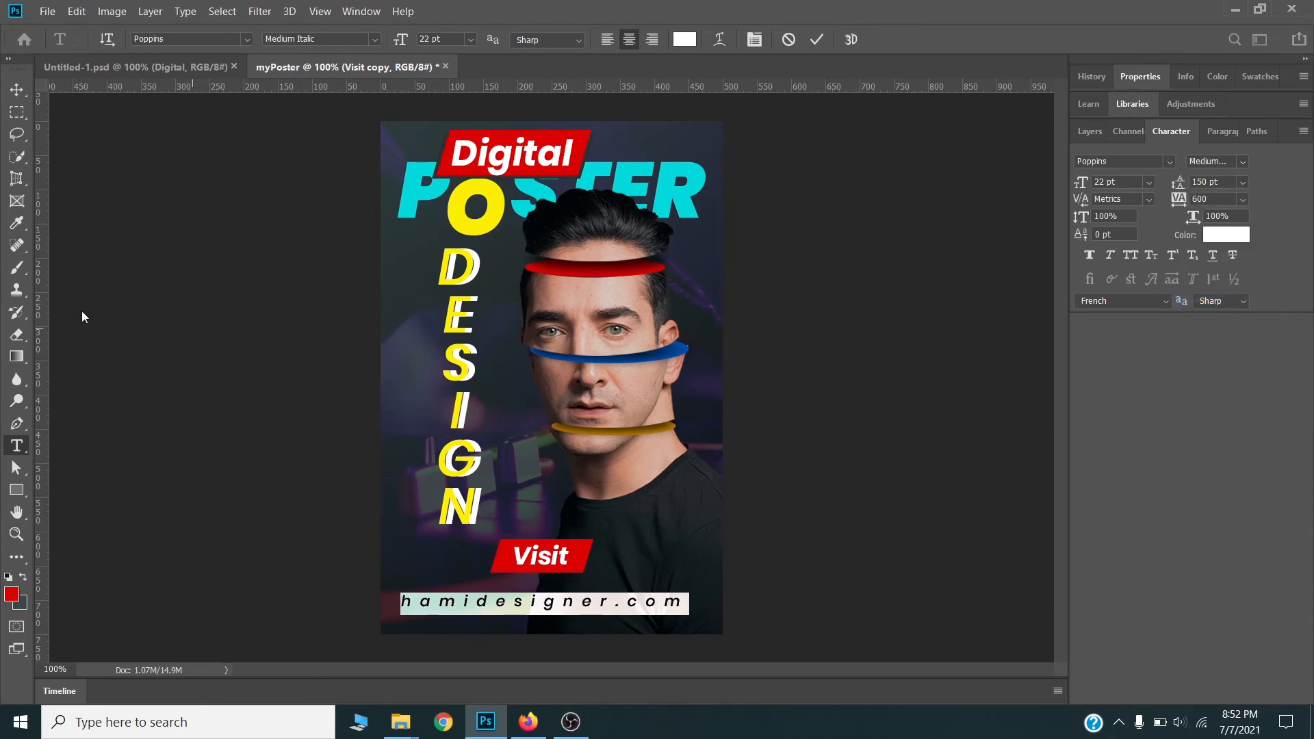
{"action": "left_click", "coordinate": [17, 89]}
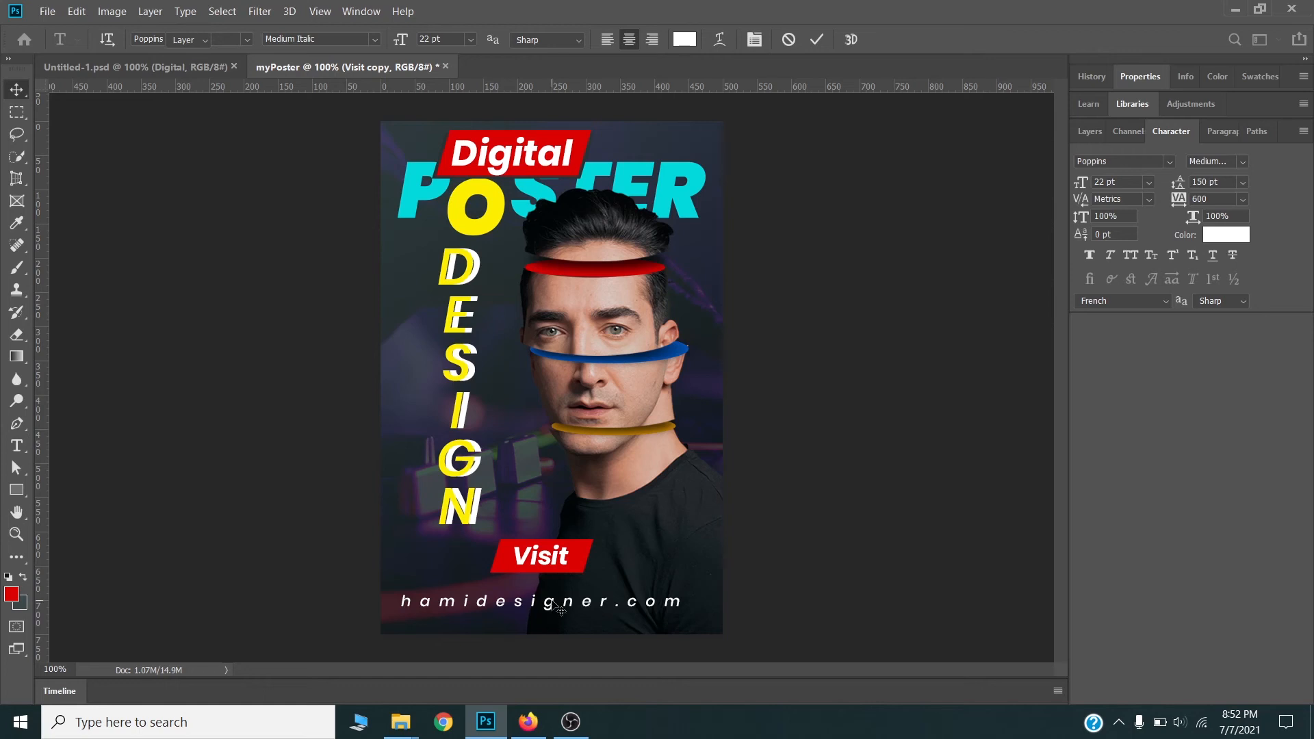
{"action": "left_click_drag", "start_coordinate": [553, 605], "coordinate": [559, 591]}
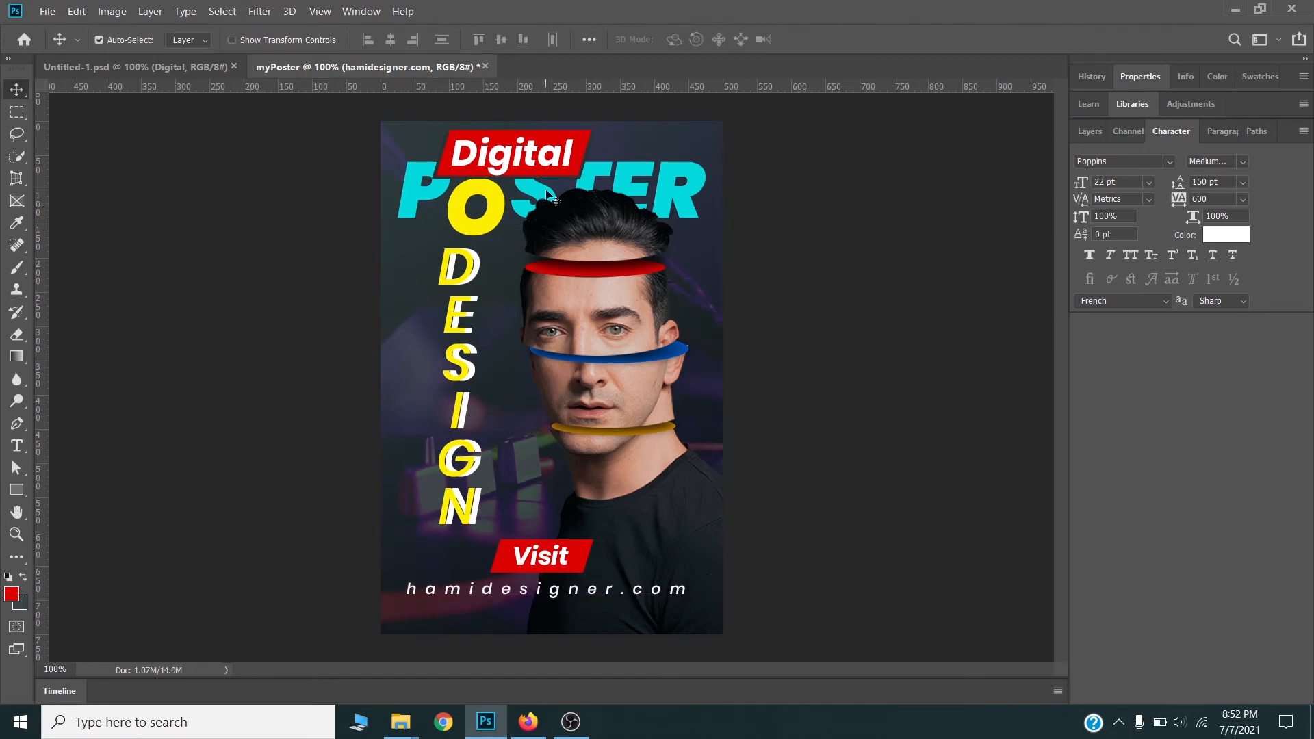
Scale the Digital text together with its red rectangle and the dark rectangle behind it down to about 86%.
{"action": "left_click", "coordinate": [561, 162]}
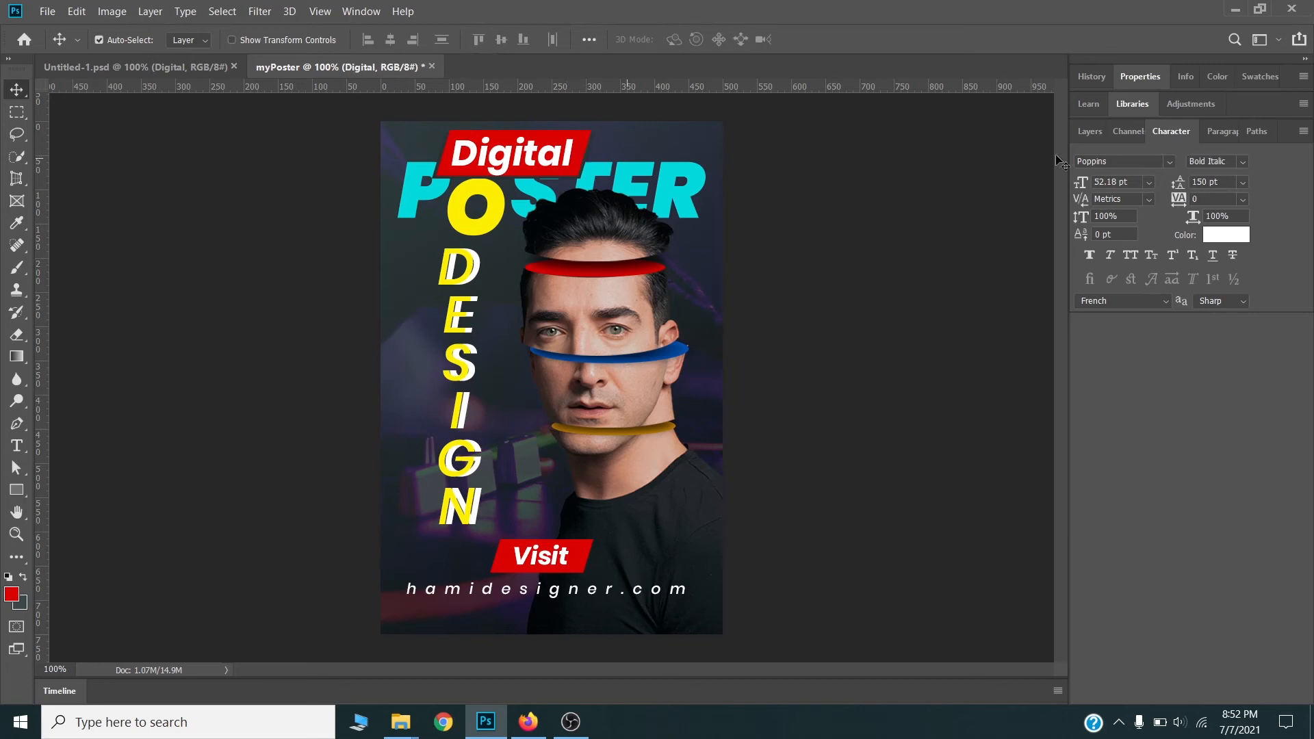
{"action": "left_click", "coordinate": [1089, 134]}
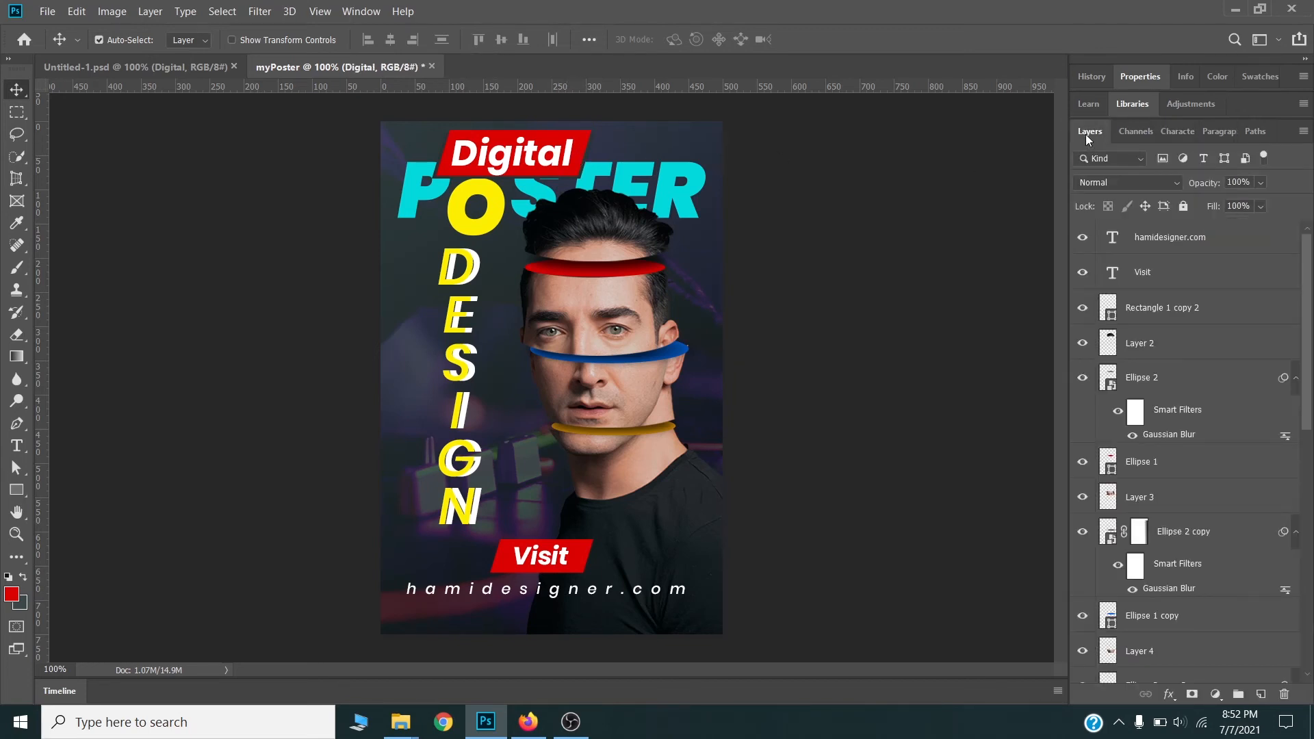
{"action": "left_click", "coordinate": [581, 146], "text": "shift"}
{"action": "scroll", "coordinate": [1211, 439], "scroll_direction": "down", "scroll_amount": 1}
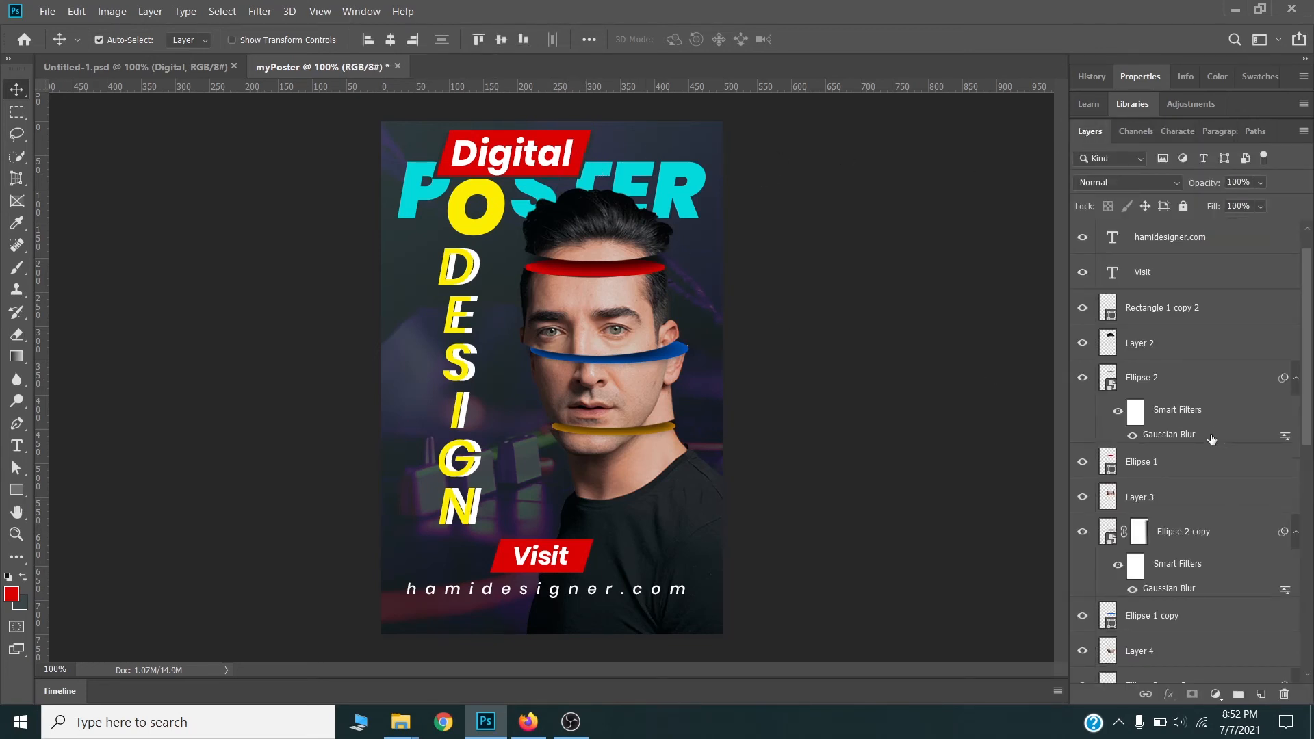
{"action": "scroll", "coordinate": [1211, 440], "scroll_direction": "down", "scroll_amount": 5}
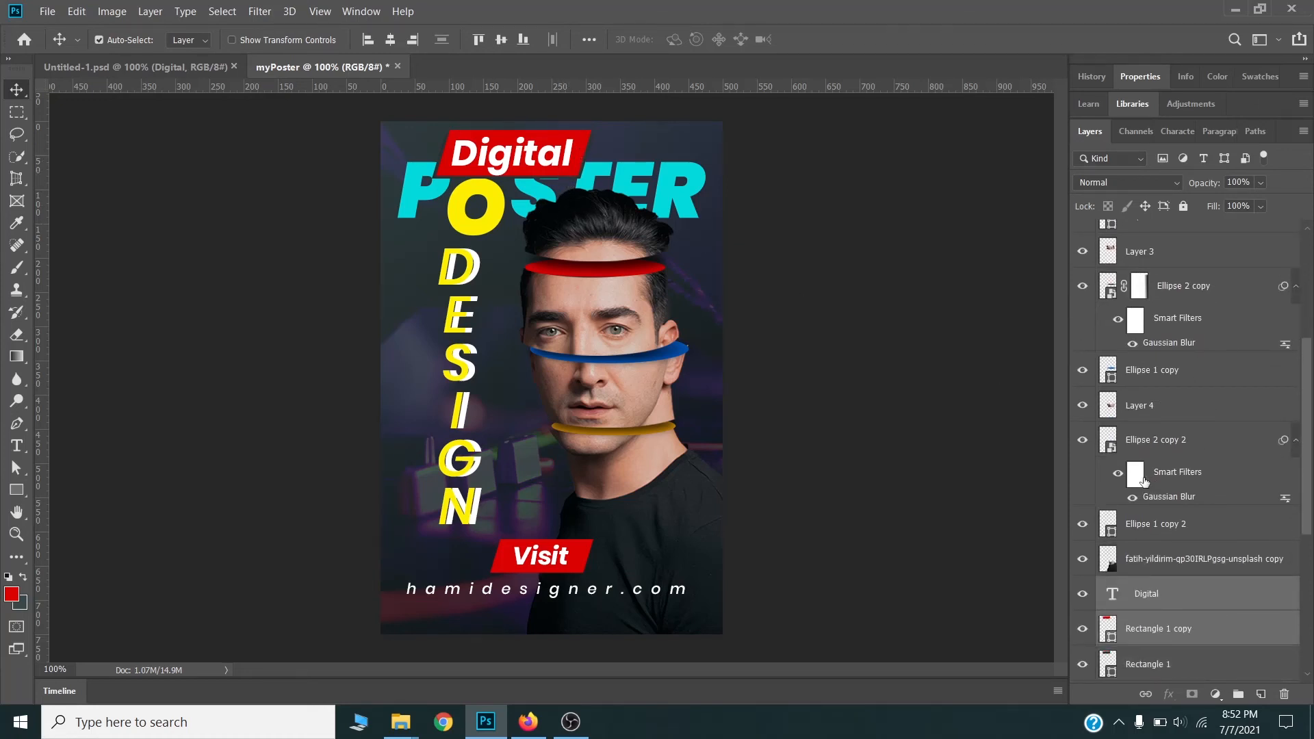
{"action": "scroll", "coordinate": [1144, 500], "scroll_direction": "down", "scroll_amount": 1}
{"action": "key", "text": "ctrl"}
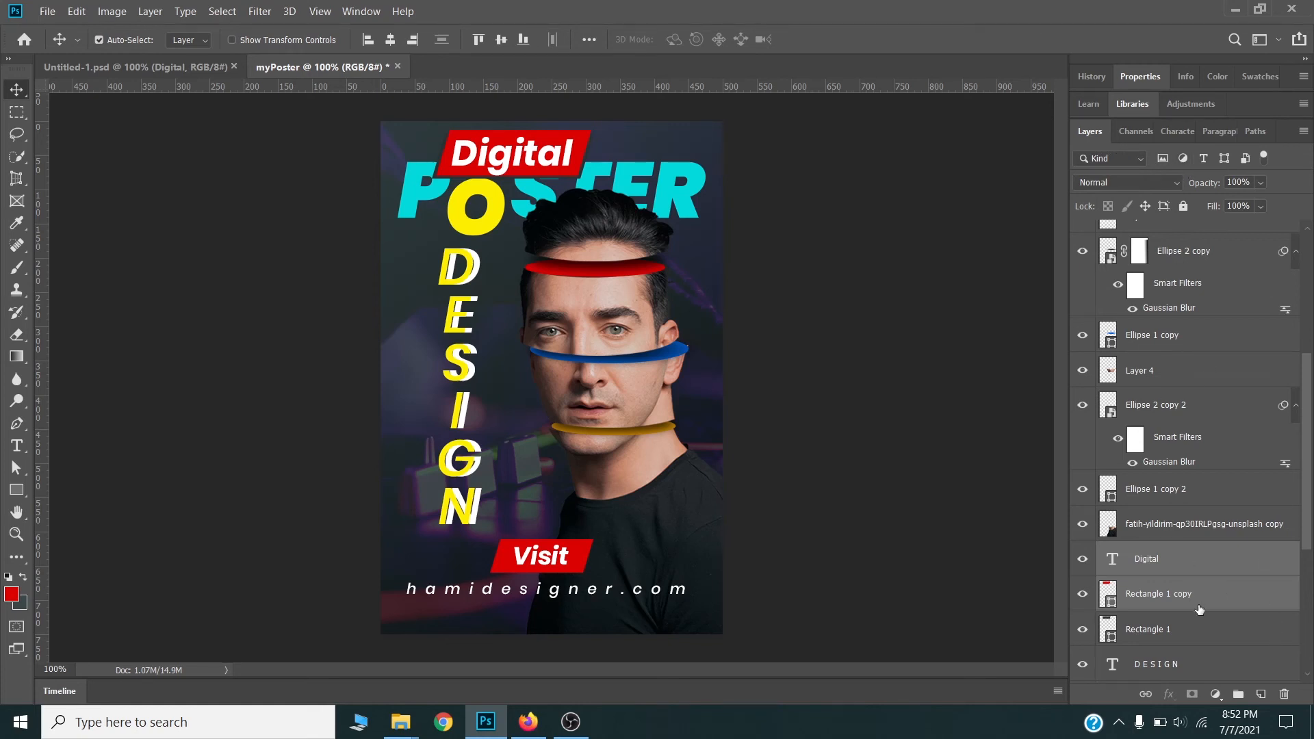
{"action": "left_click", "coordinate": [1193, 629], "text": "ctrl"}
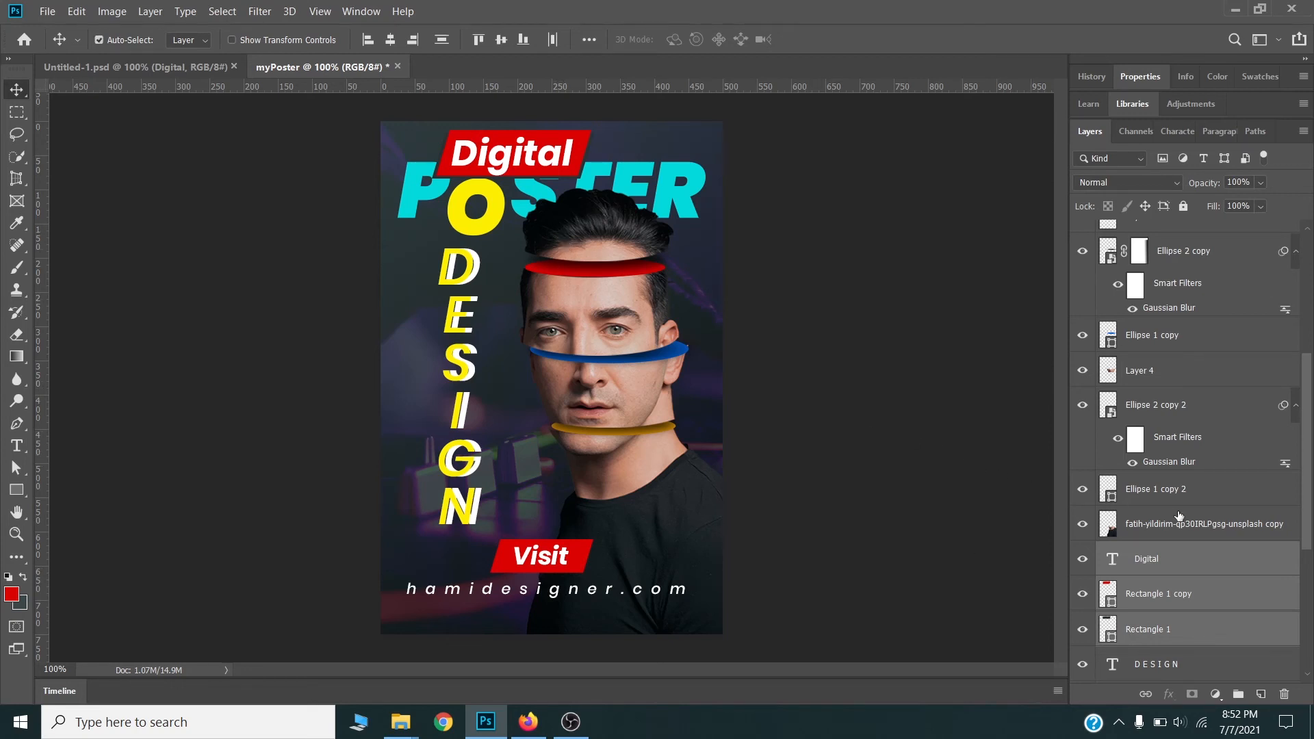
{"action": "scroll", "coordinate": [1179, 516], "scroll_direction": "down", "scroll_amount": 1}
{"action": "scroll", "coordinate": [1178, 515], "scroll_direction": "down", "scroll_amount": 1}
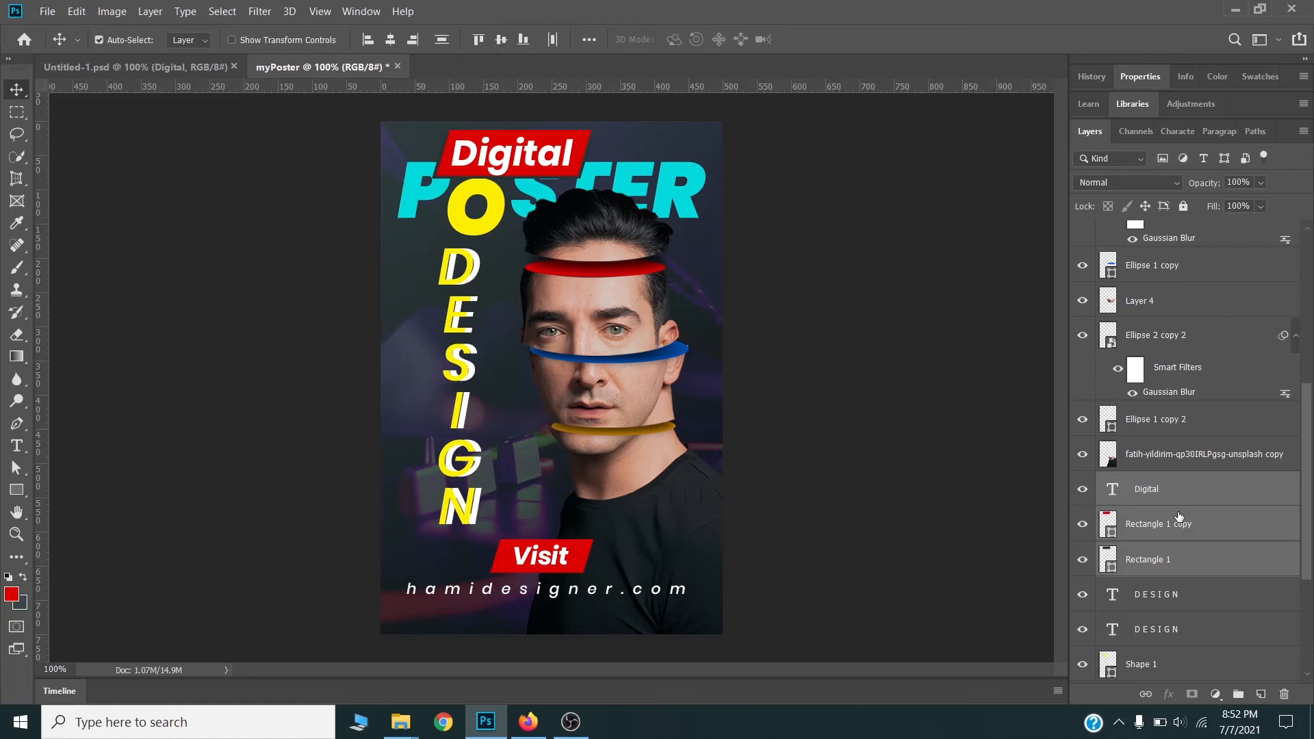
{"action": "key", "text": "ctrl+t"}
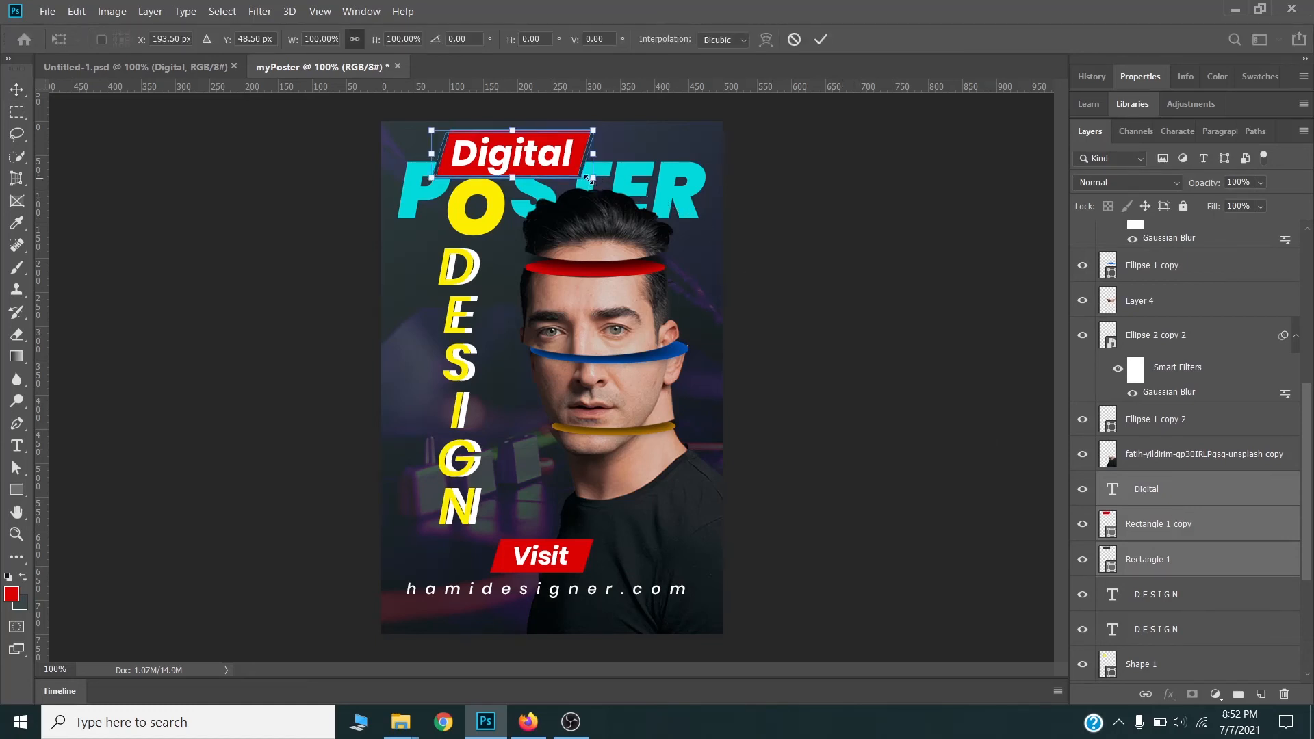
{"action": "left_click_drag", "start_coordinate": [596, 179], "coordinate": [585, 176]}
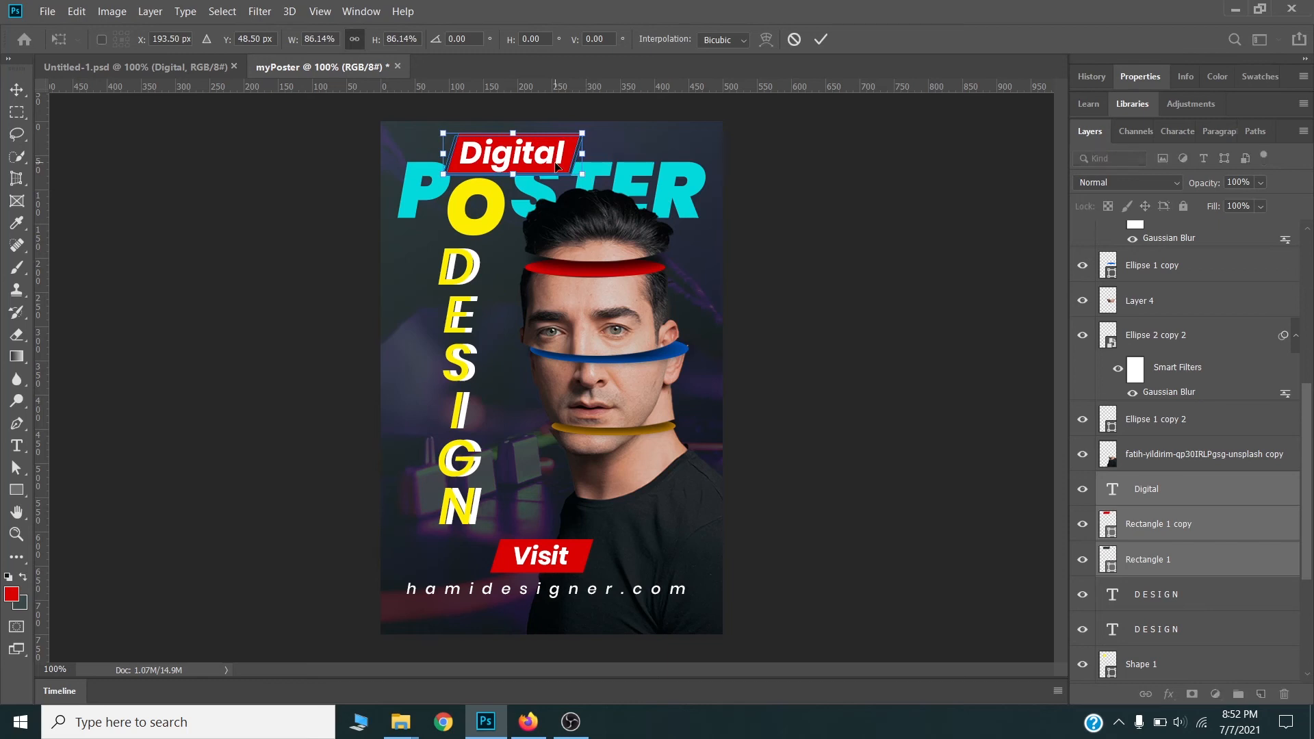
{"action": "key", "text": "Return"}
Scale the POSTER title and its yellow O together to about 87% width and 78% height.
{"action": "left_click", "coordinate": [600, 177]}
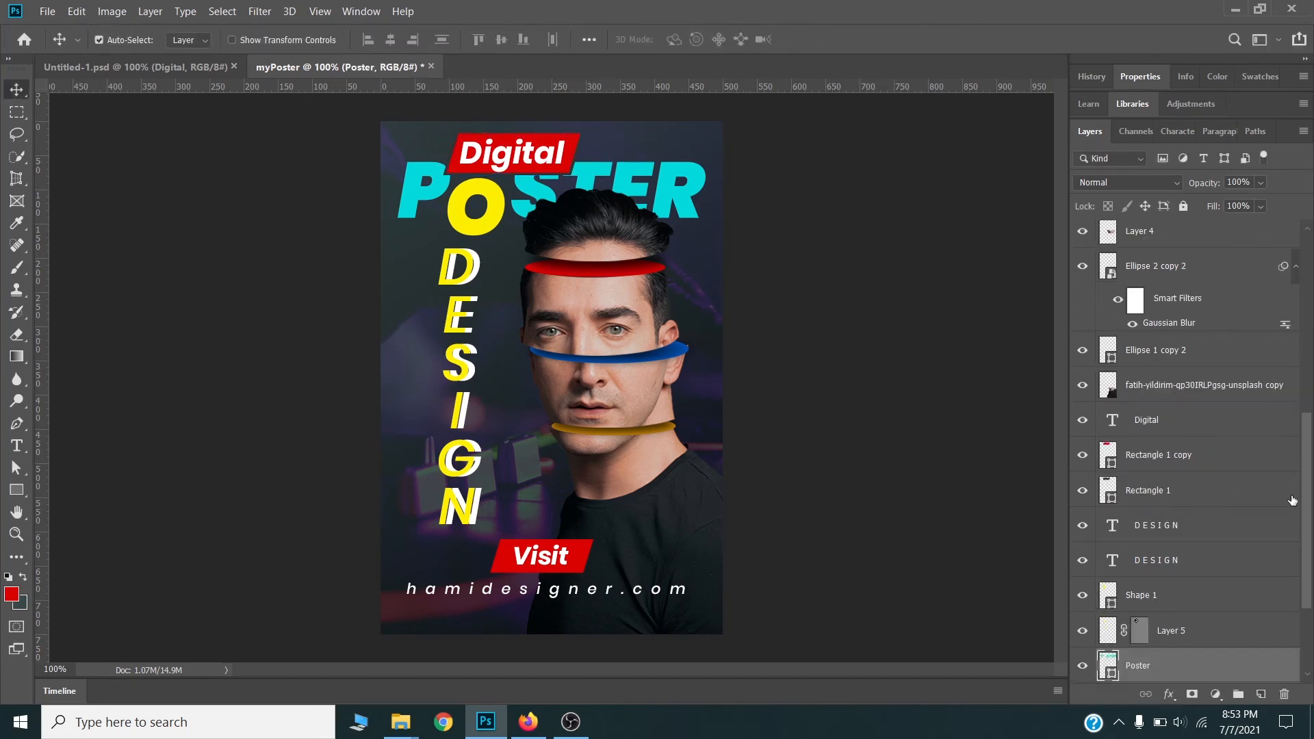
{"action": "scroll", "coordinate": [1293, 507], "scroll_direction": "down", "scroll_amount": 4}
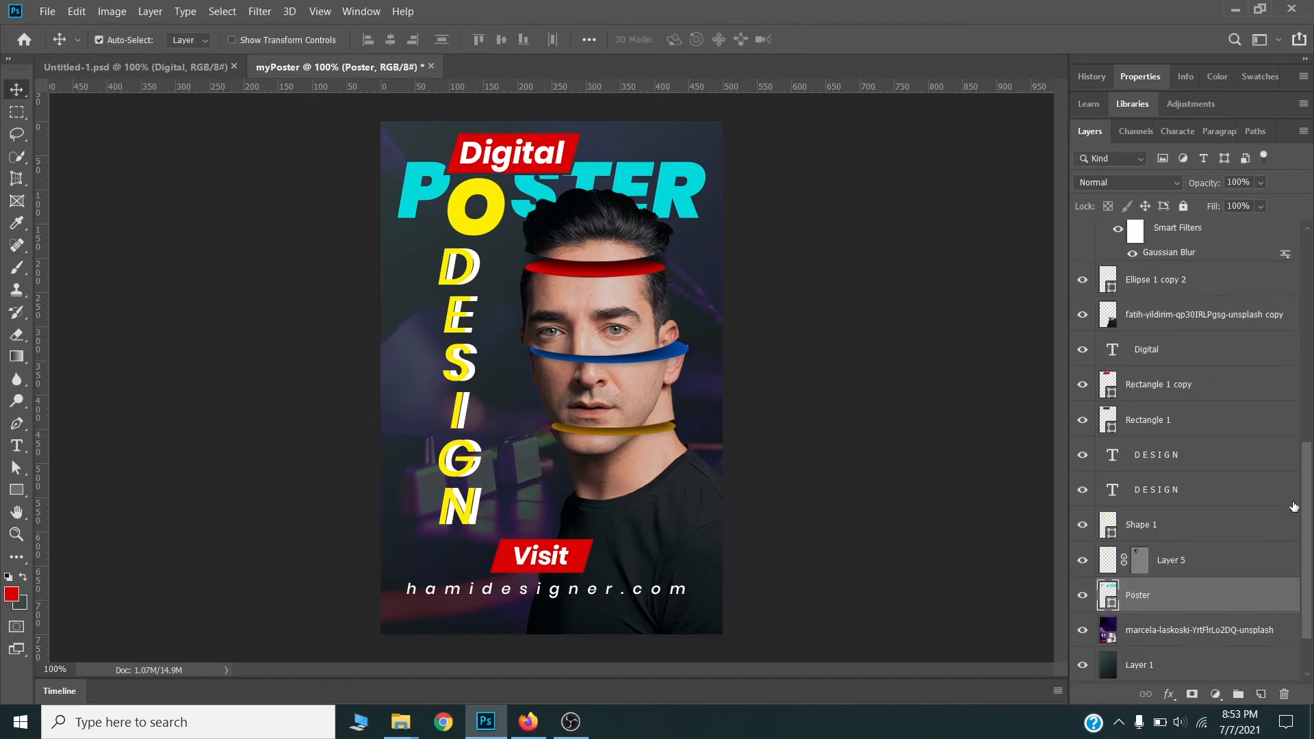
{"action": "left_click", "coordinate": [1190, 531], "text": "ctrl"}
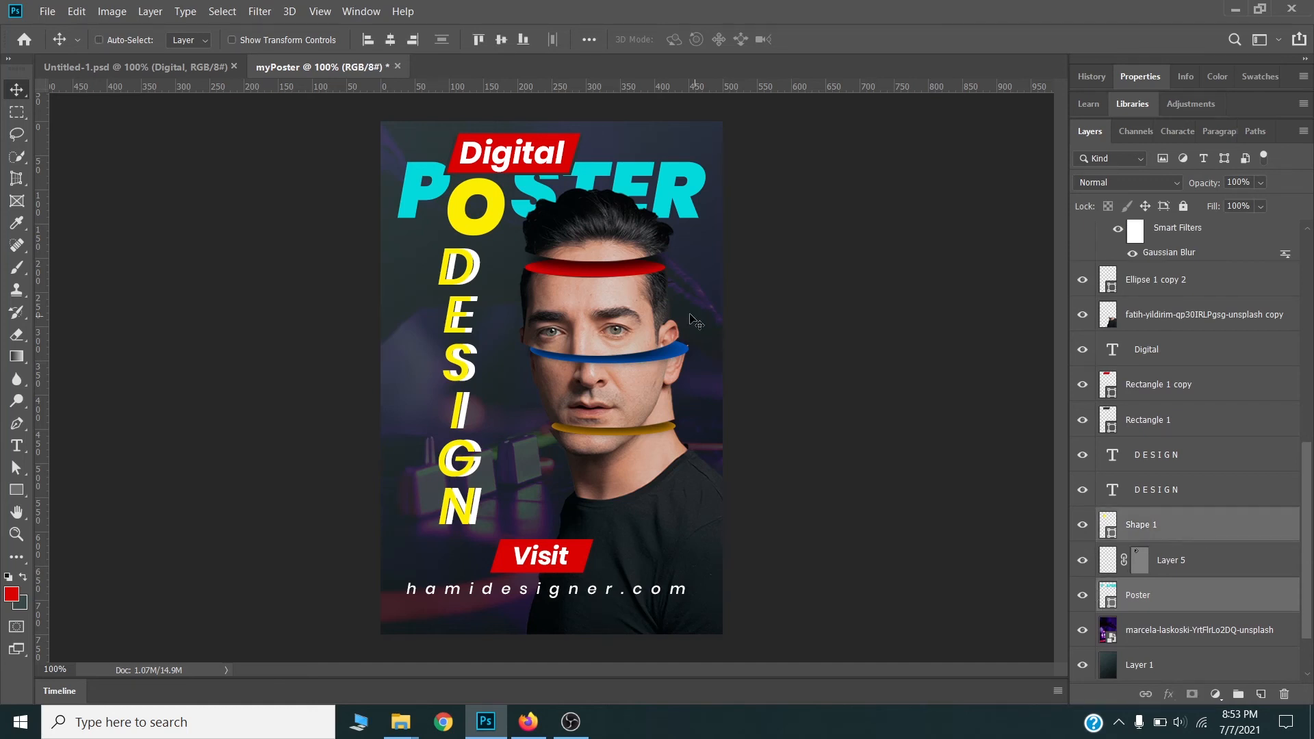
{"action": "key", "text": "ctrl+t"}
{"action": "left_click_drag", "start_coordinate": [706, 235], "coordinate": [661, 192]}
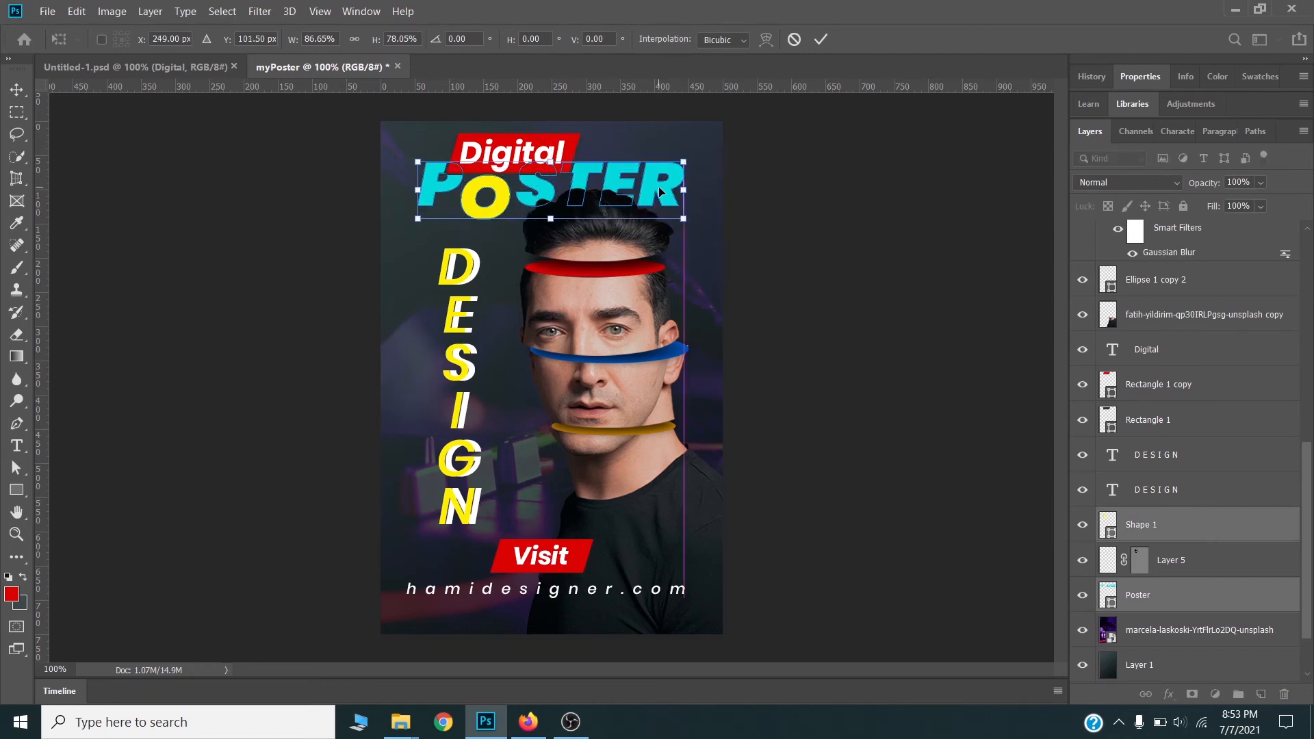
{"action": "key", "text": "Return"}
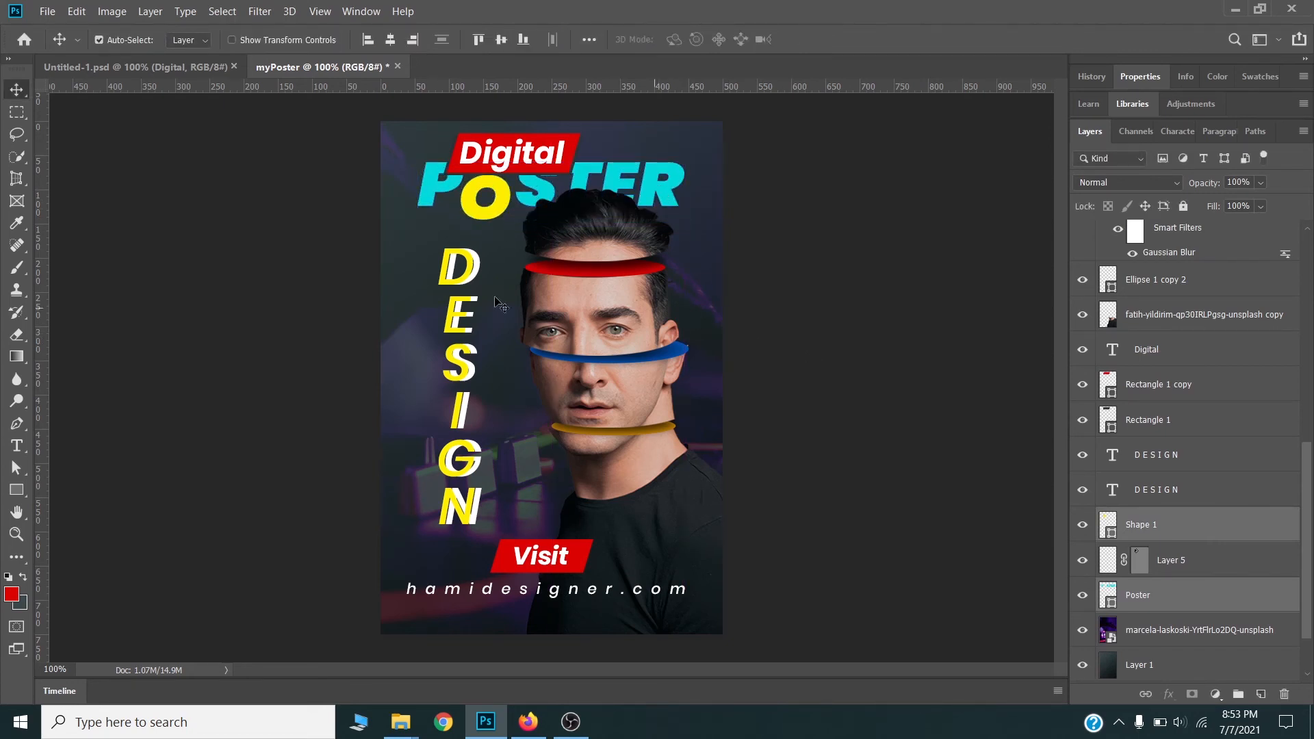
Move both vertical DESIGN text layers slightly up and right so they sit closer under the yellow O.
{"action": "left_click", "coordinate": [470, 281]}
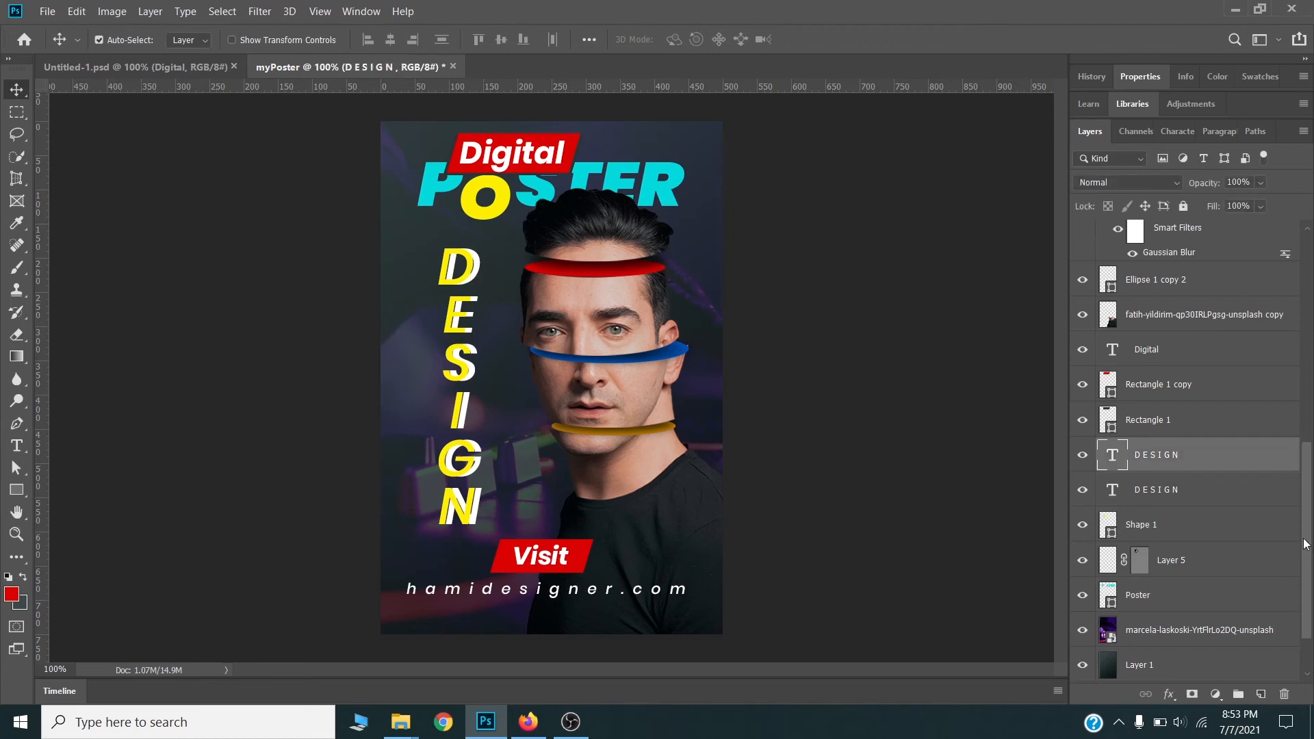
{"action": "key", "text": "ctrl"}
{"action": "left_click", "coordinate": [1223, 488], "text": "ctrl"}
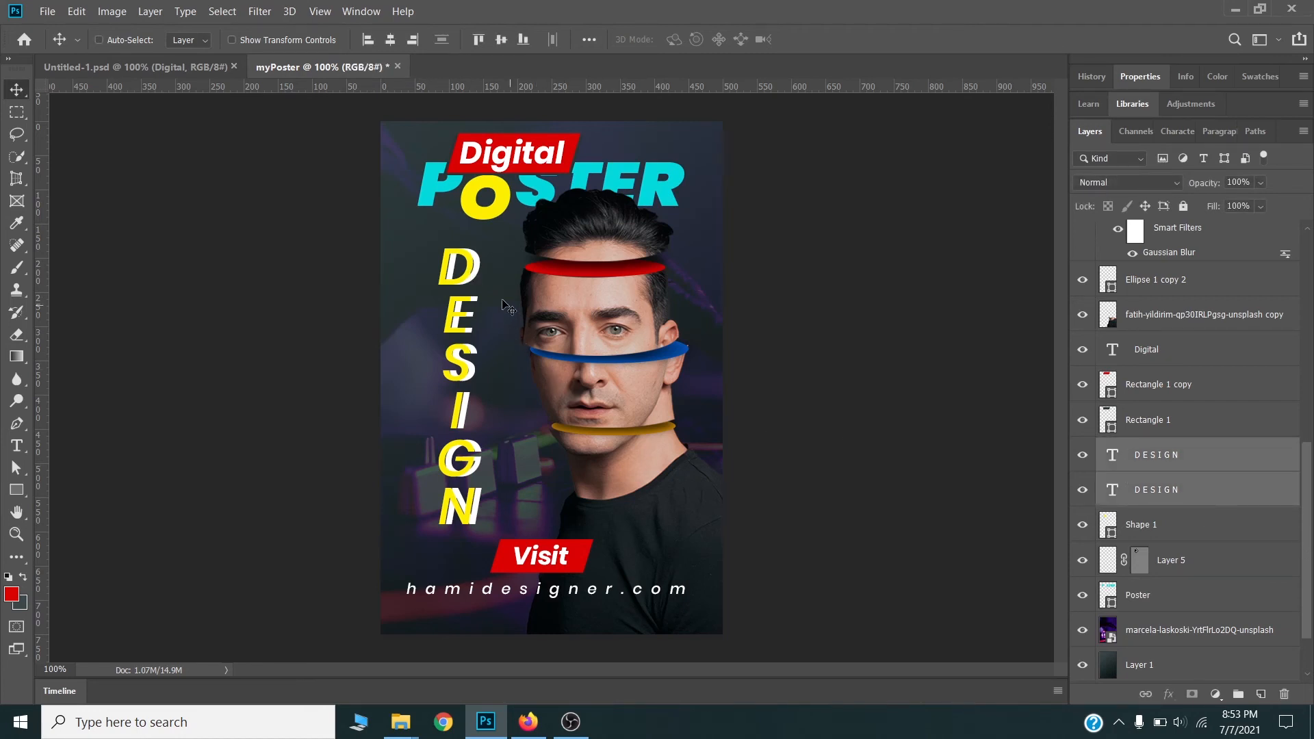
{"action": "left_click_drag", "start_coordinate": [473, 281], "coordinate": [480, 272]}
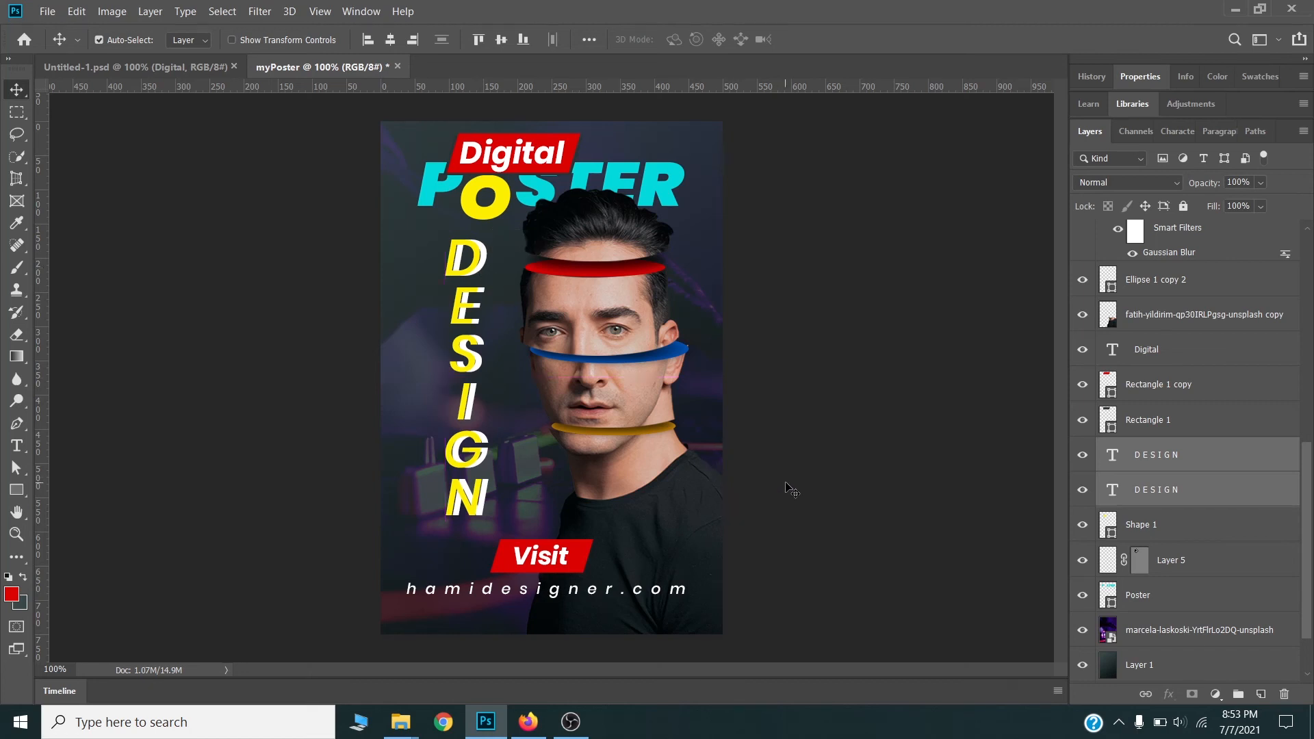
Duplicate the portrait's hair slice slightly upward and turn the copy black with a Hue/Saturation Lightness of -100.
{"action": "left_click", "coordinate": [630, 186]}
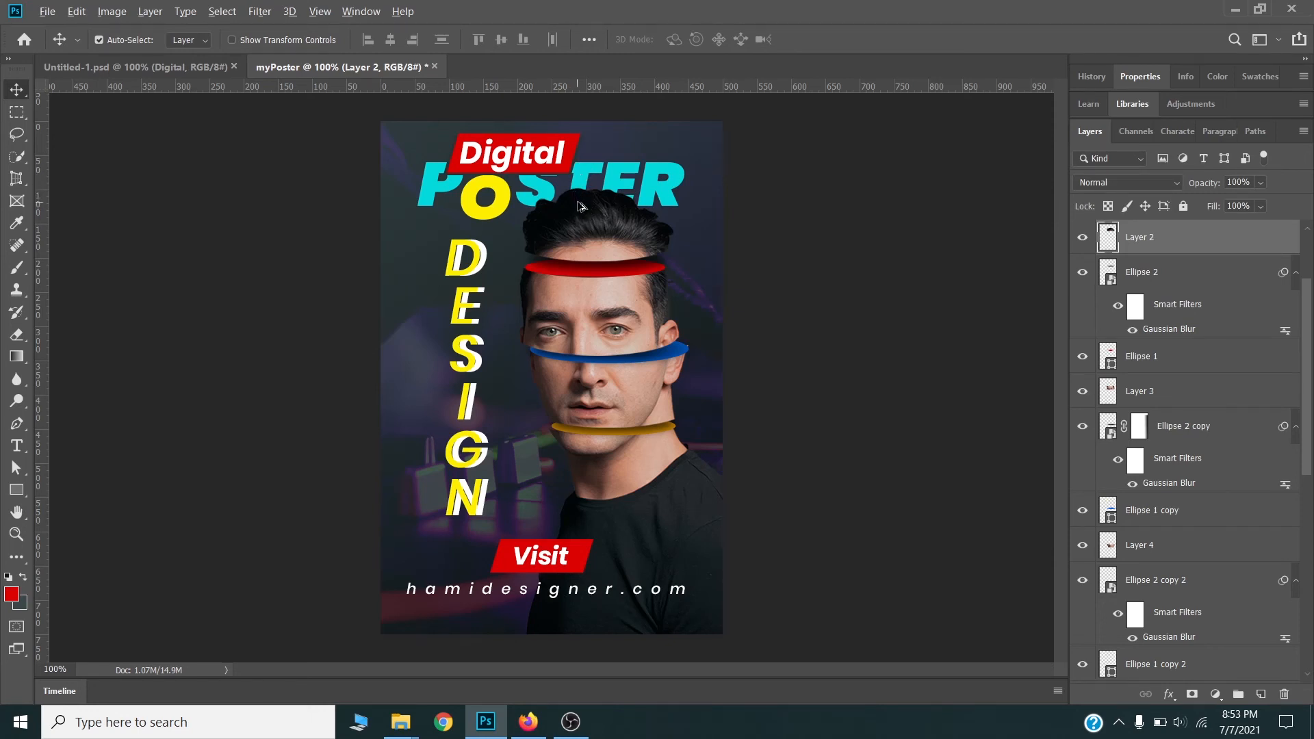
{"action": "left_click_drag", "start_coordinate": [596, 240], "coordinate": [595, 224]}
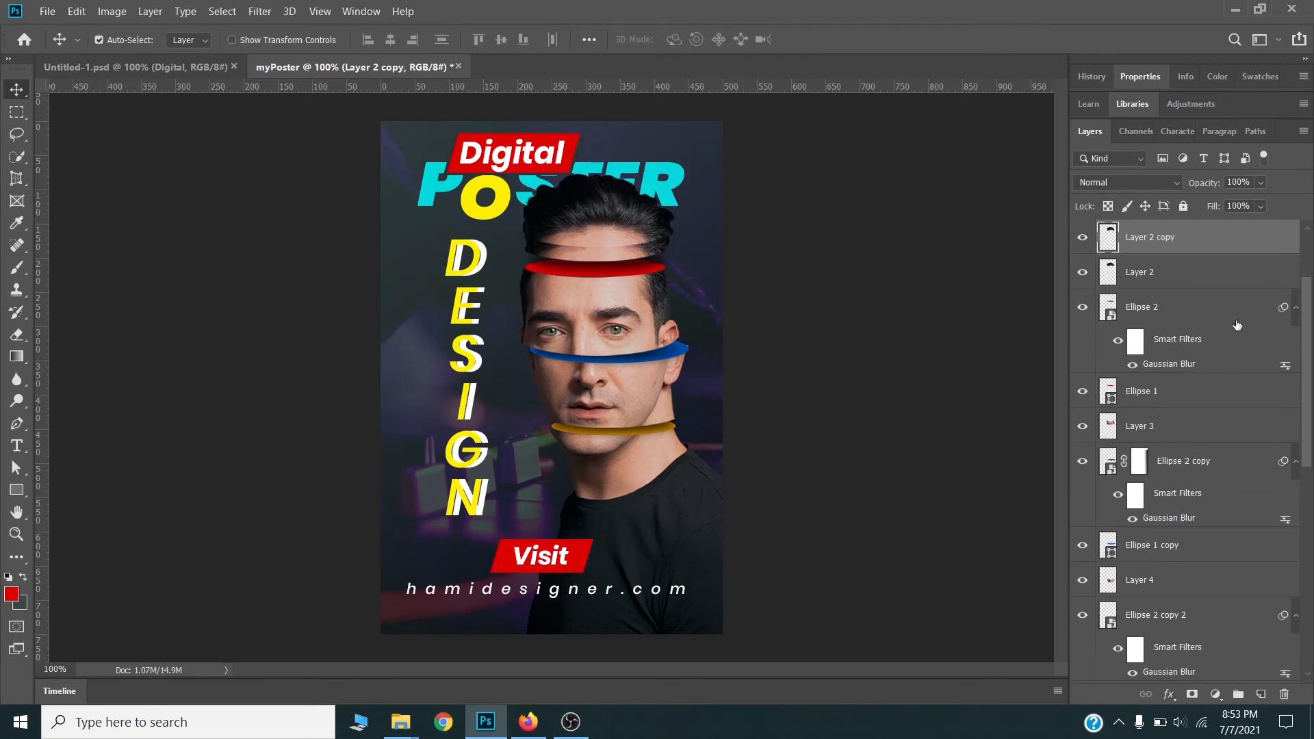
{"action": "key", "text": "ctrl+u"}
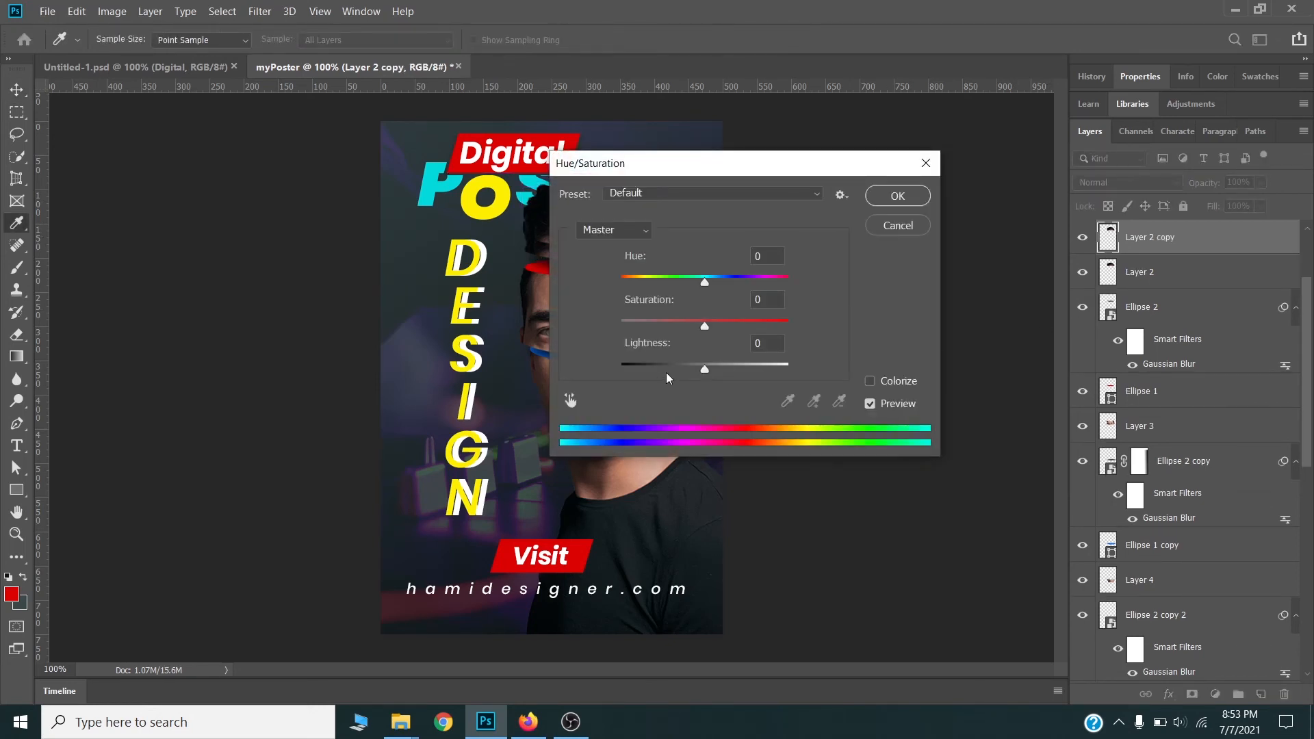
{"action": "left_click_drag", "start_coordinate": [701, 370], "coordinate": [614, 370]}
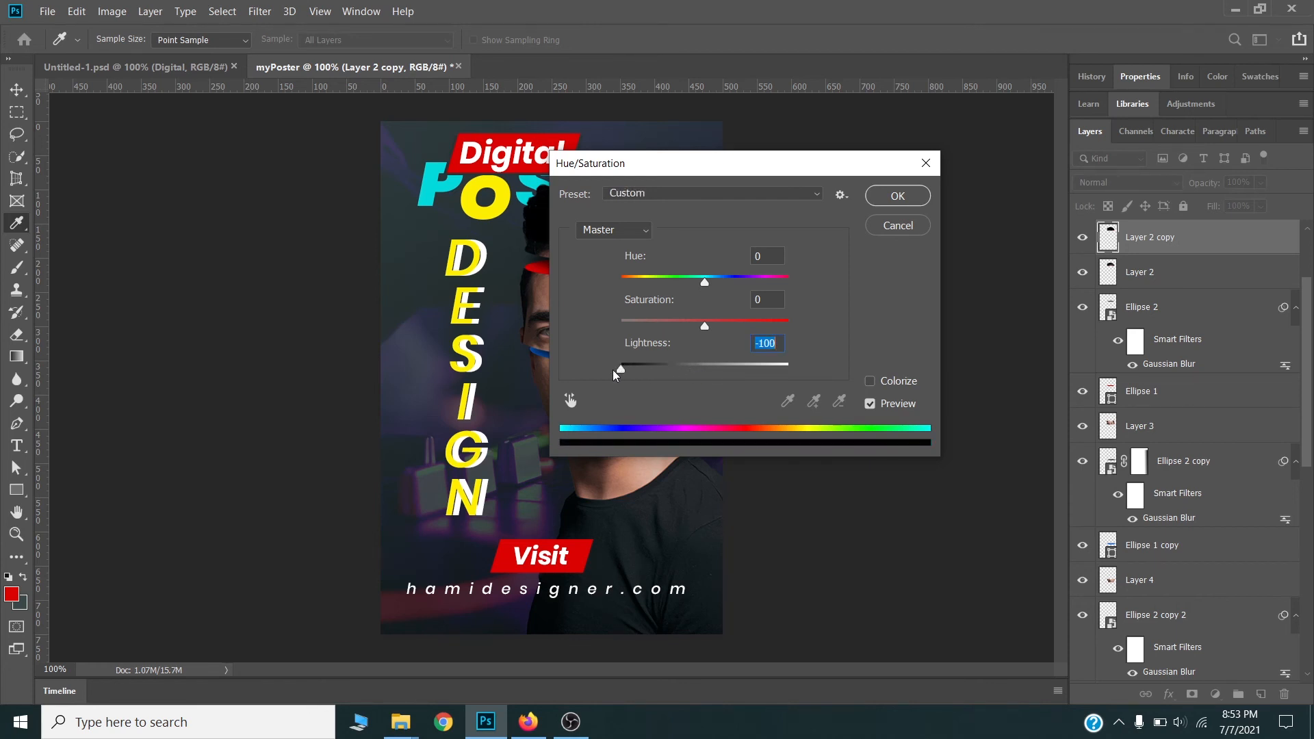
{"action": "left_click", "coordinate": [897, 198]}
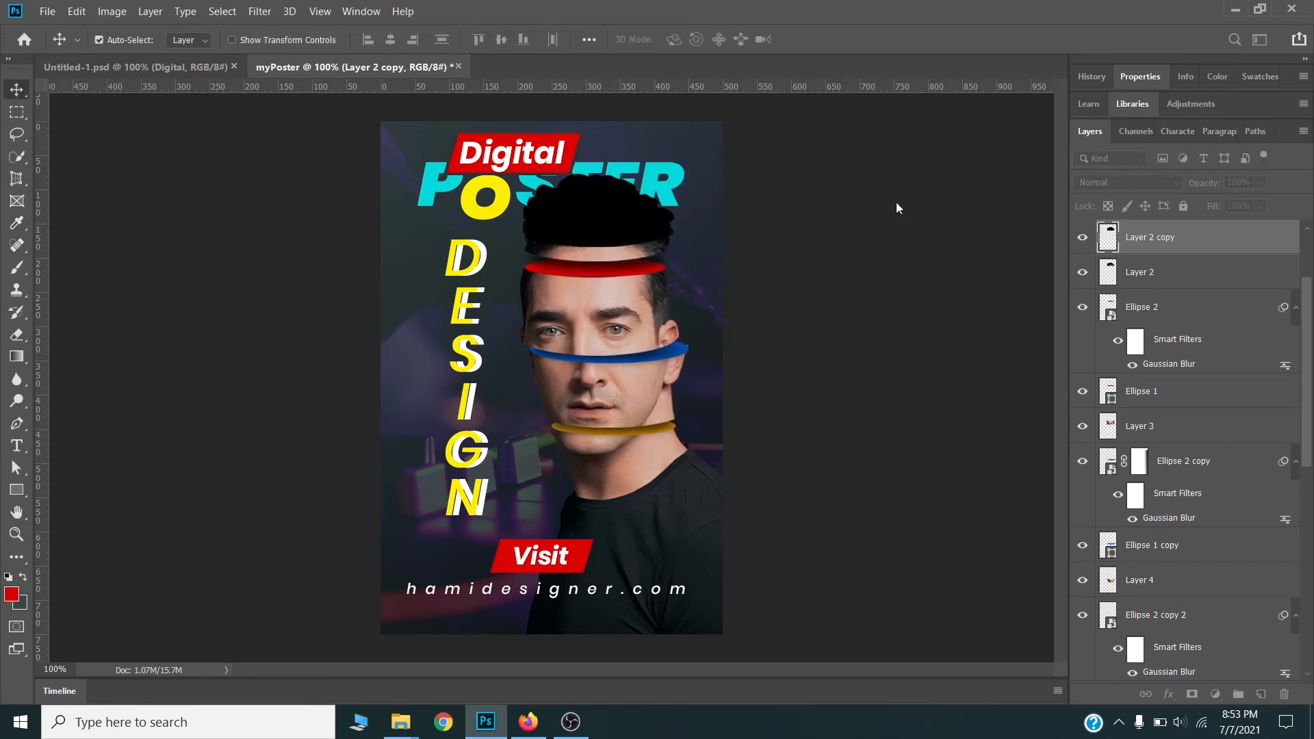
Apply a Gaussian Blur of 8.4 px radius to the black hair copy and move it below the original hair slice.
{"action": "left_click", "coordinate": [259, 11]}
{"action": "mouse_move", "coordinate": [333, 194]}
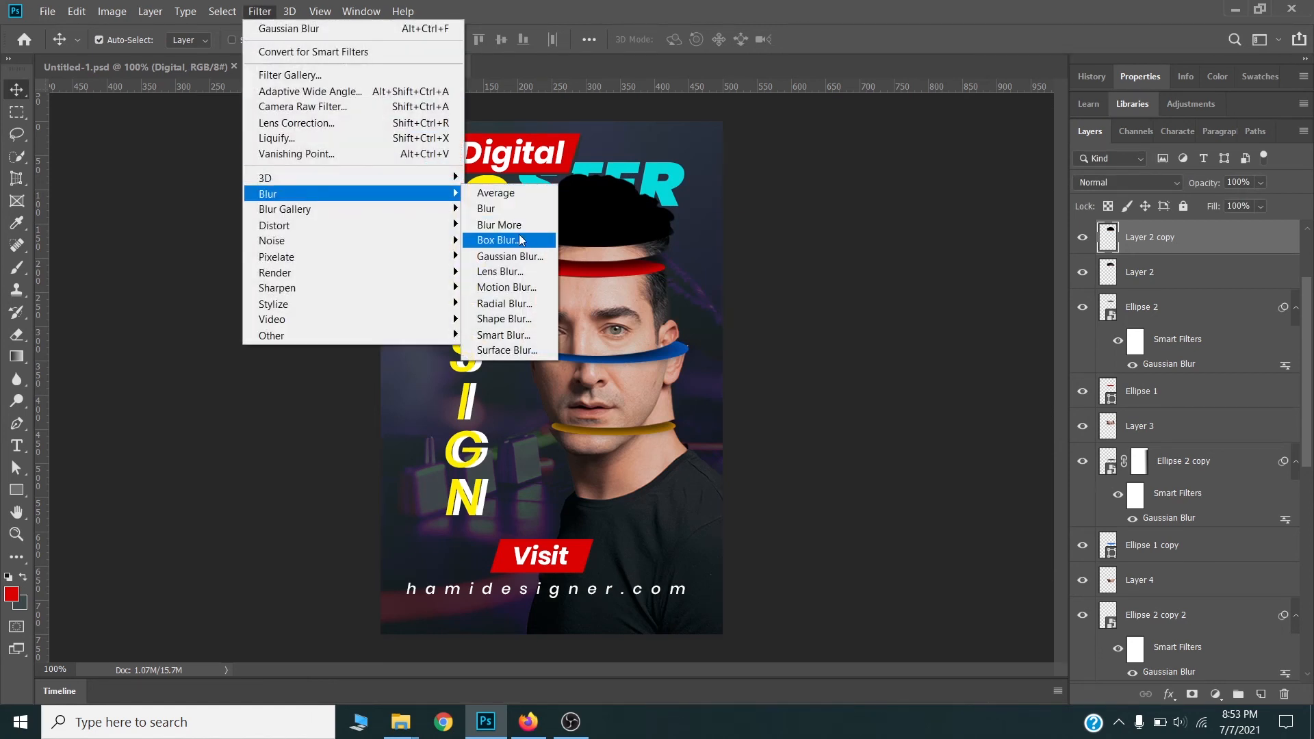
{"action": "left_click", "coordinate": [510, 257]}
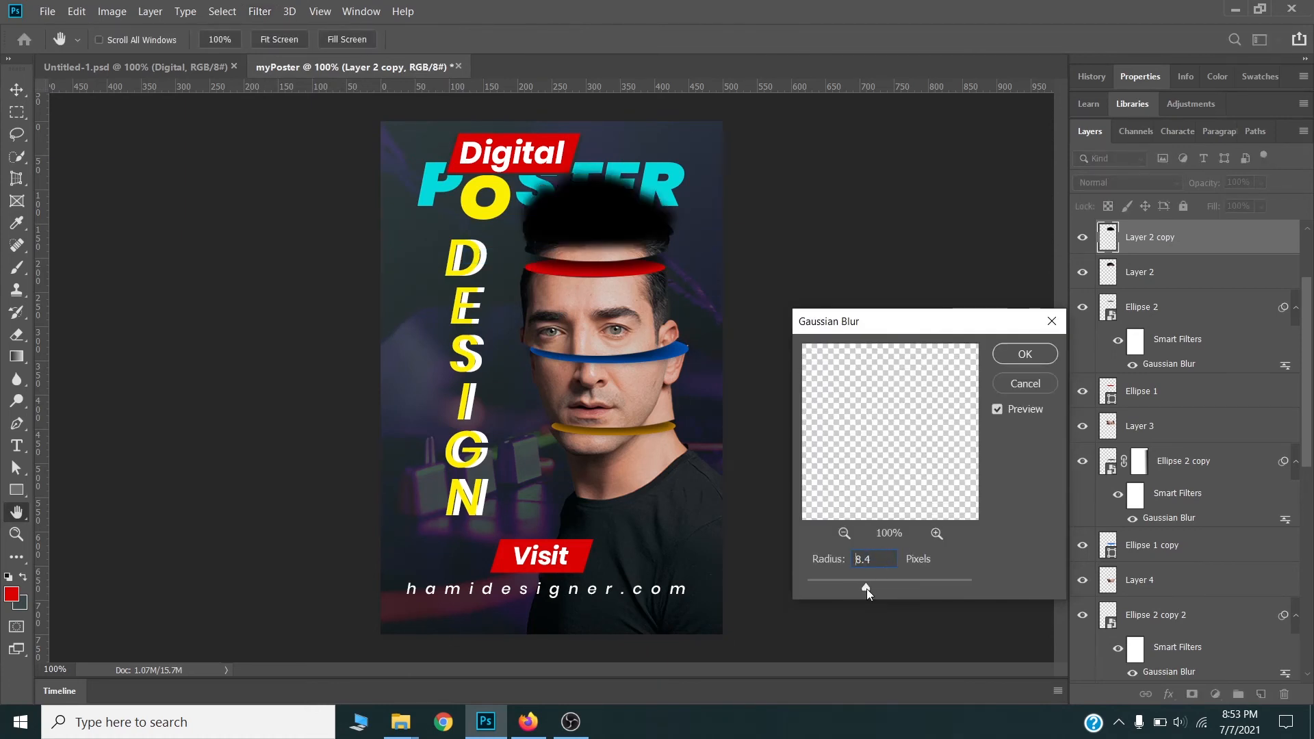
{"action": "left_click", "coordinate": [1020, 354]}
{"action": "left_click_drag", "start_coordinate": [1128, 245], "coordinate": [1129, 291]}
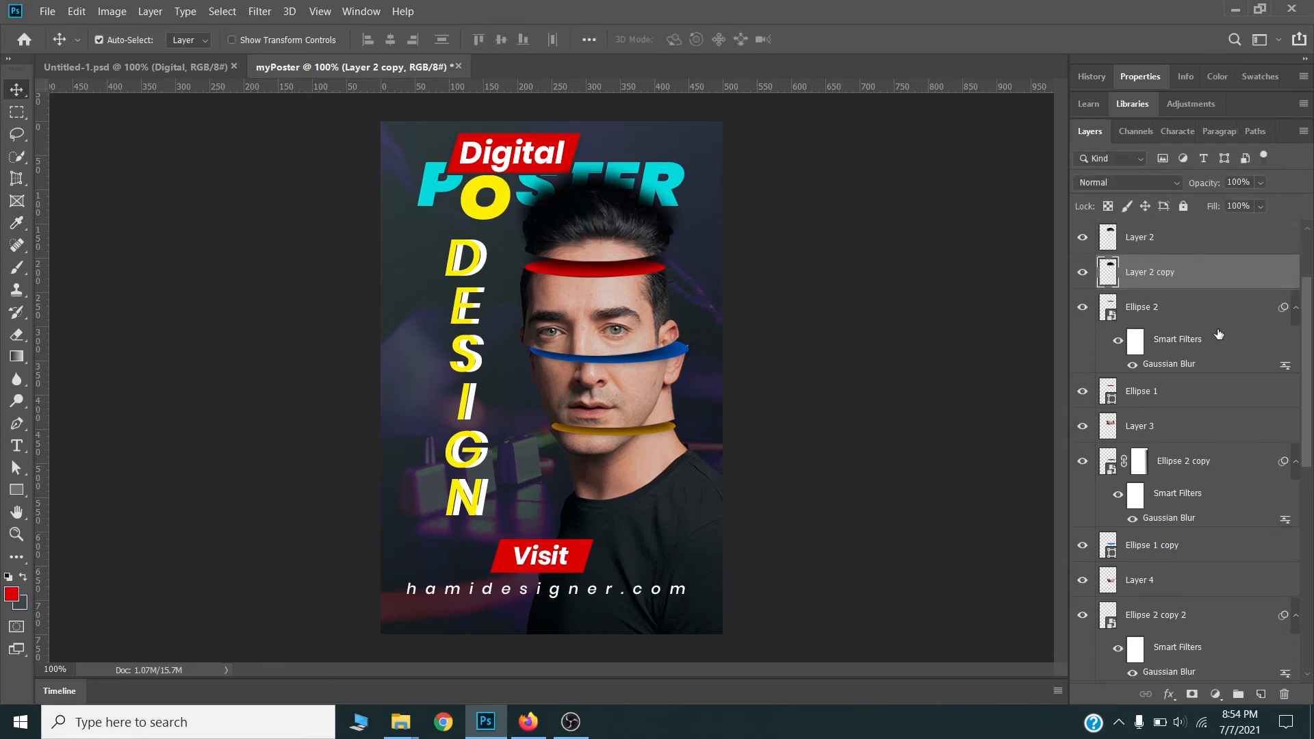
Erase the blurred hair shadow along the forehead and set the shadow layer's opacity to 50%.
{"action": "key", "text": "e"}
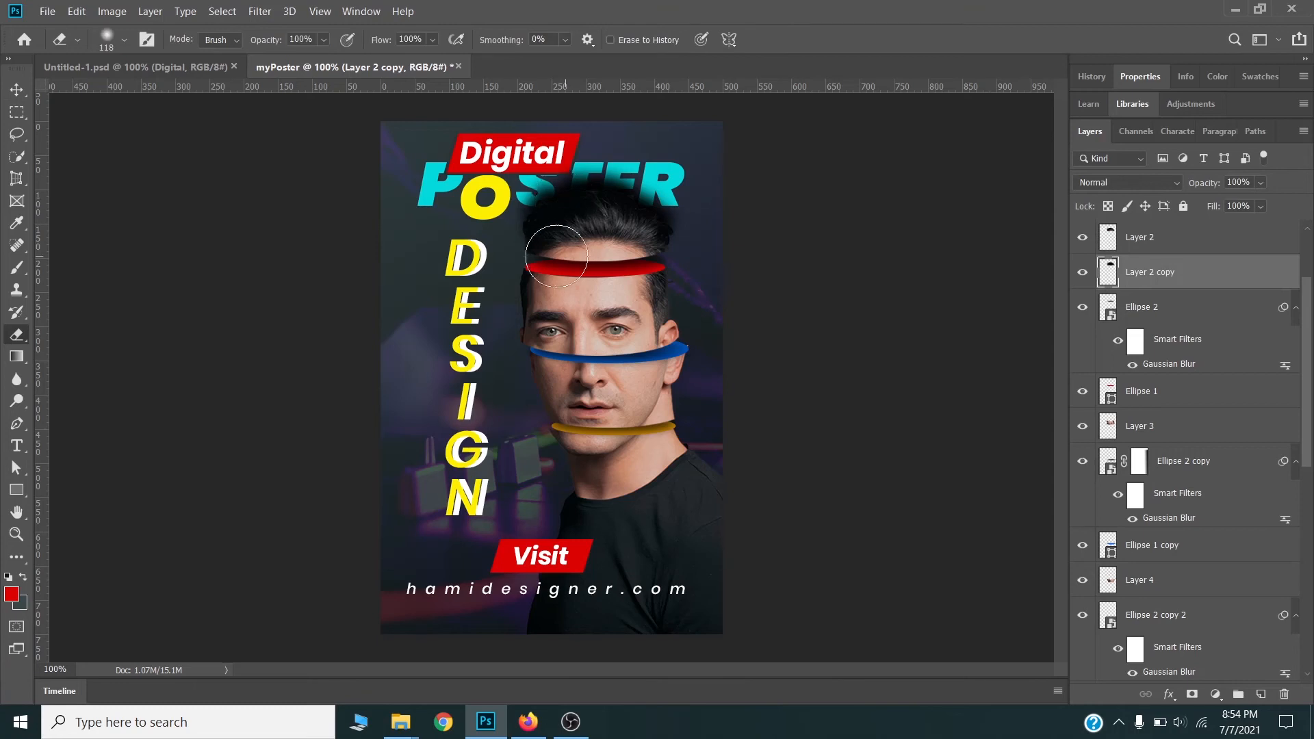
{"action": "mouse_move", "coordinate": [631, 248]}
{"action": "left_mouse_down"}
{"action": "mouse_move", "coordinate": [647, 255]}
{"action": "mouse_move", "coordinate": [540, 254]}
{"action": "mouse_move", "coordinate": [697, 250]}
{"action": "left_mouse_up"}
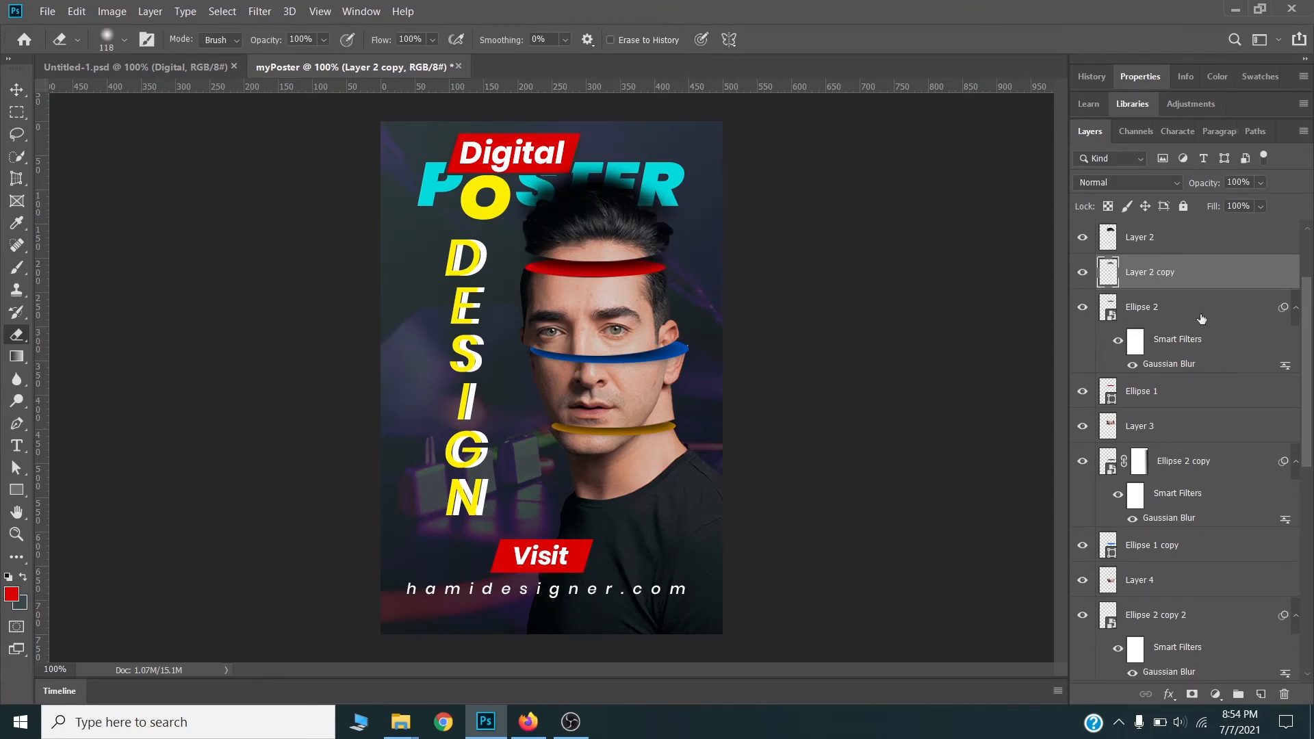
{"action": "key", "text": "v"}
{"action": "key", "text": "5"}
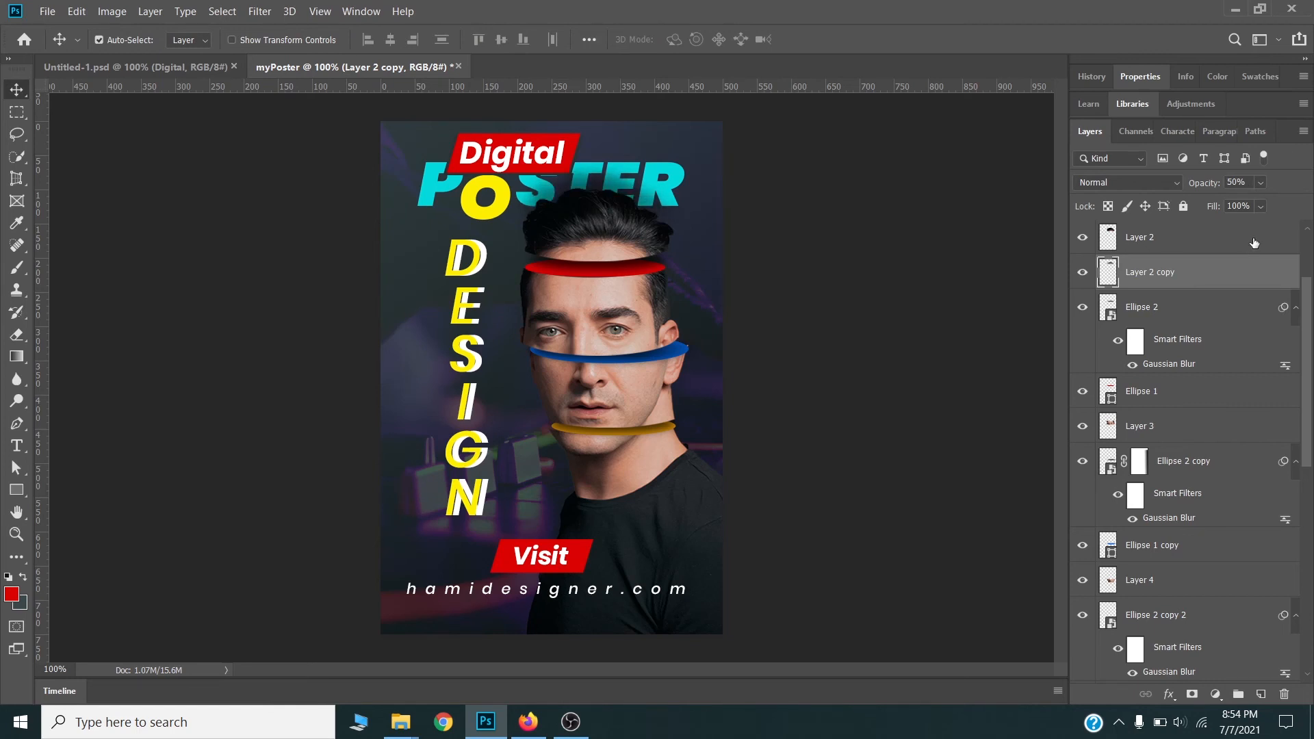
Scale the Digital text and both rectangles behind it together to about 76%, and shift the group slightly down.
{"action": "left_click", "coordinate": [561, 150]}
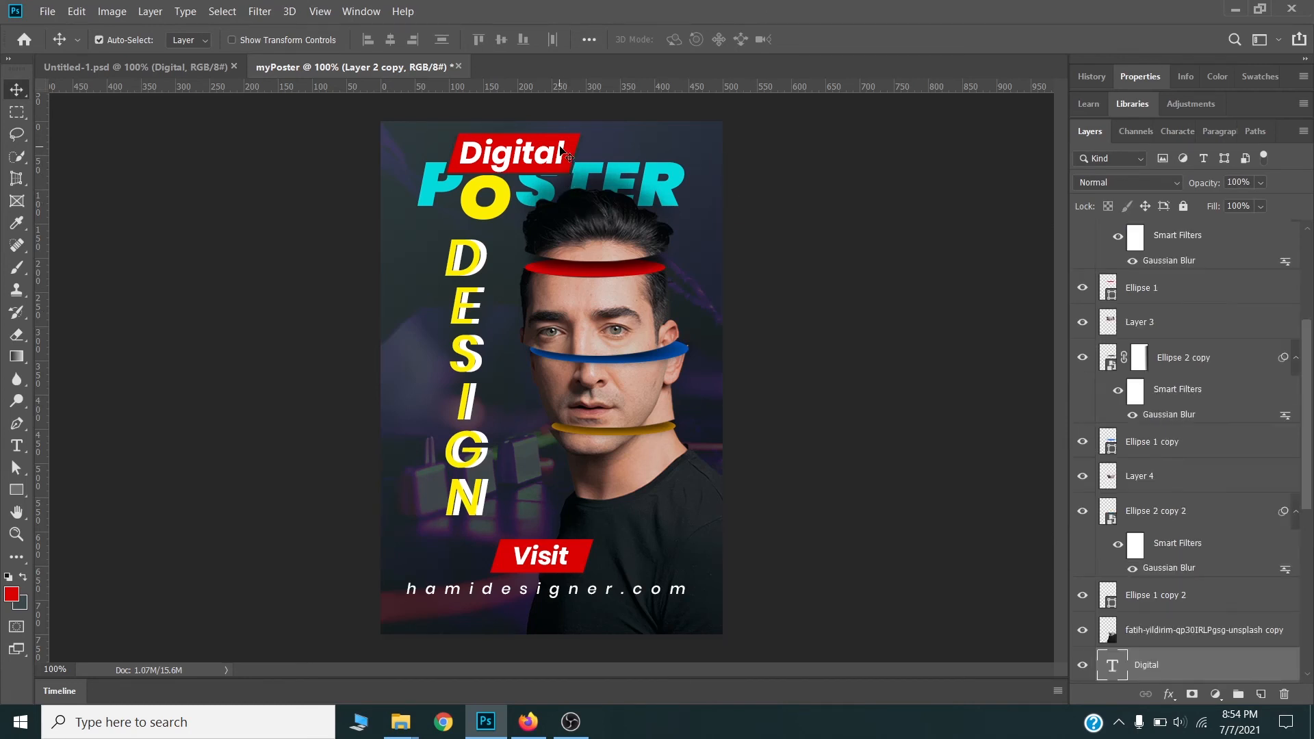
{"action": "left_click", "coordinate": [571, 147], "text": "shift"}
{"action": "scroll", "coordinate": [1210, 535], "scroll_direction": "down", "scroll_amount": 1}
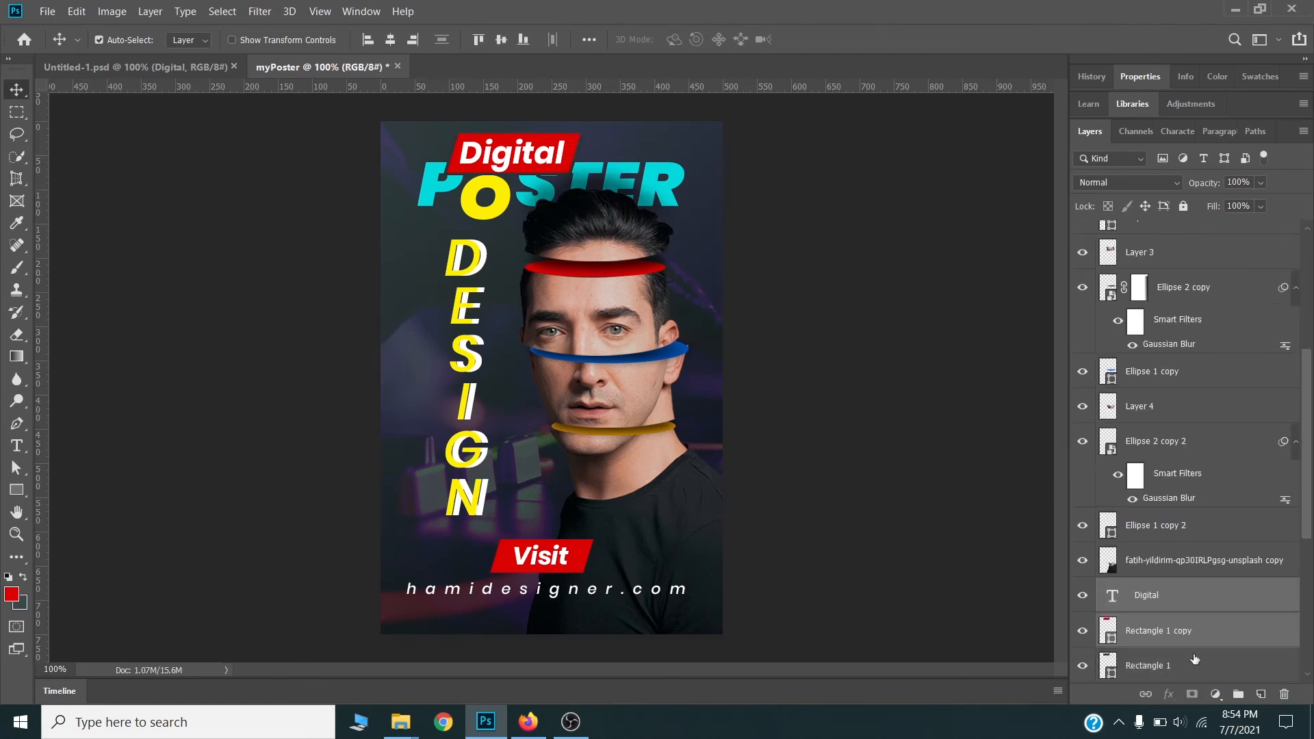
{"action": "scroll", "coordinate": [1195, 660], "scroll_direction": "down", "scroll_amount": 1}
{"action": "left_click", "coordinate": [1185, 597], "text": "ctrl"}
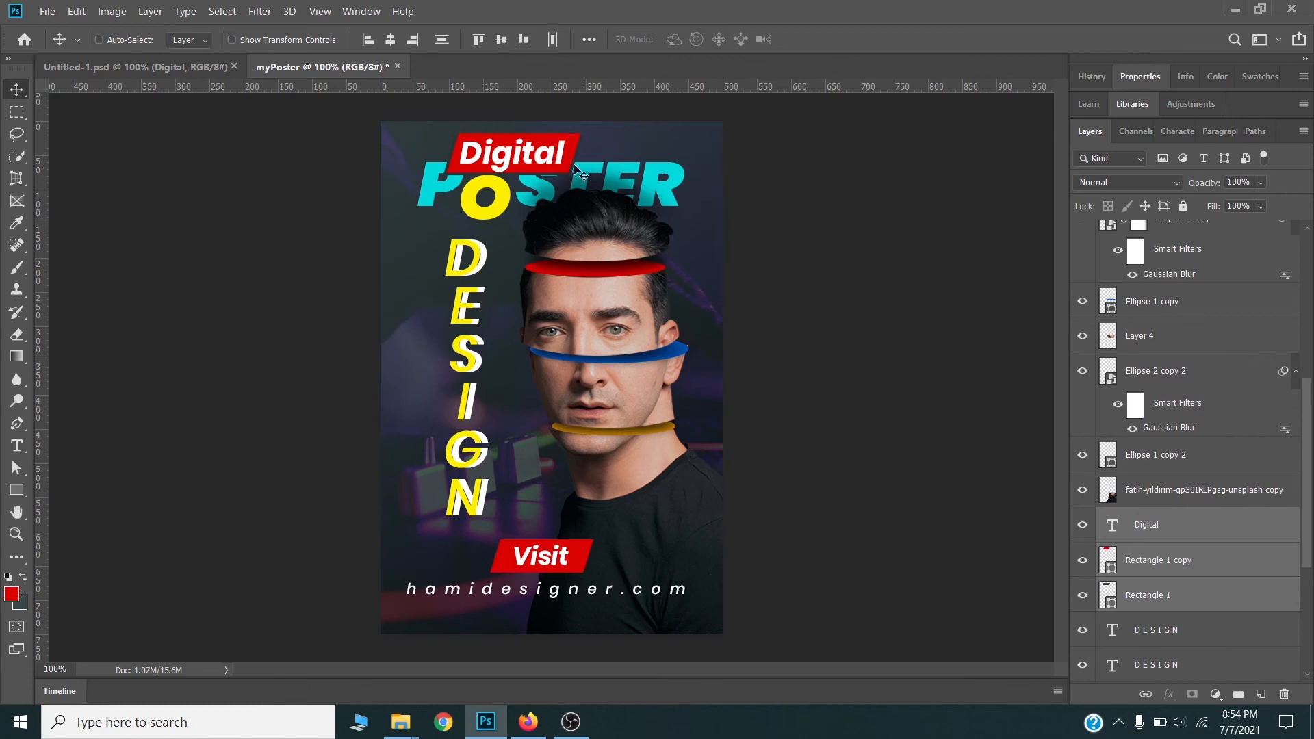
{"action": "key", "text": "ctrl+t"}
{"action": "left_click_drag", "start_coordinate": [580, 175], "coordinate": [493, 159]}
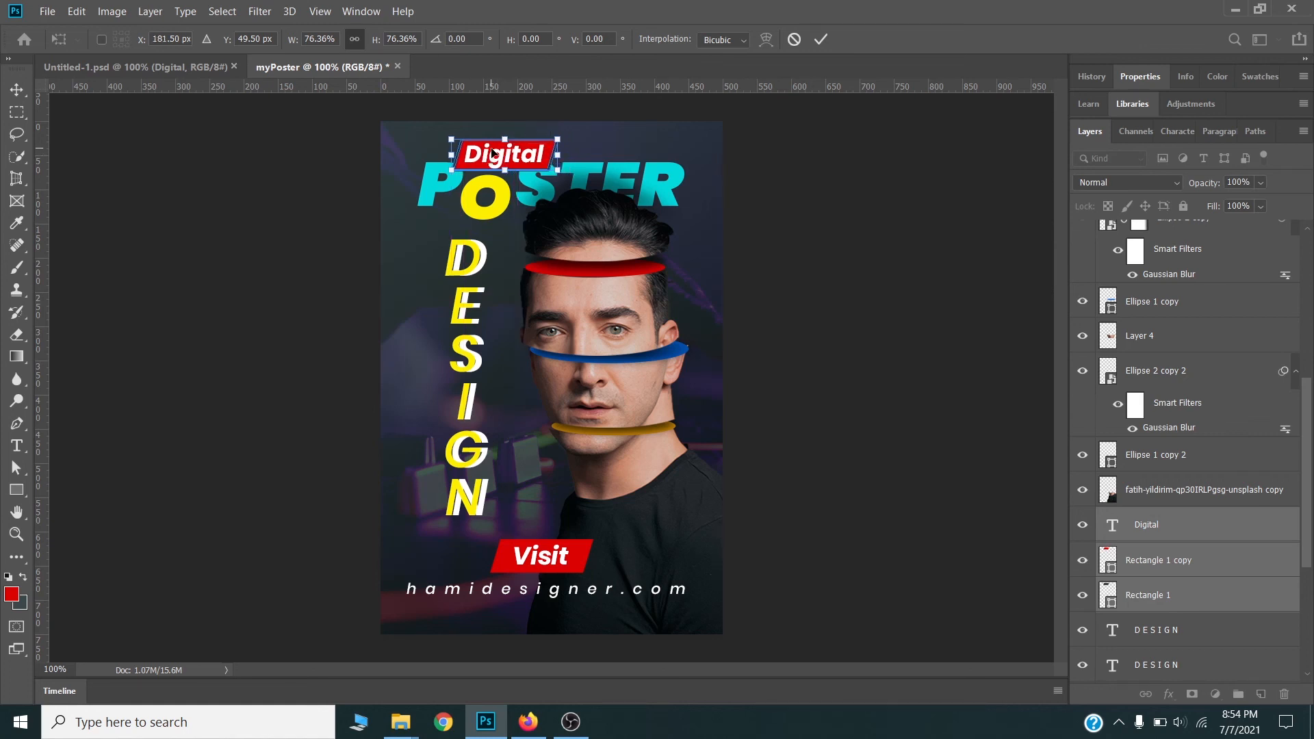
{"action": "key", "text": "Return"}
{"action": "left_click_drag", "start_coordinate": [504, 147], "coordinate": [503, 154]}
Set the font size of the hamidesigner.com text to 18 pt.
{"action": "left_click", "coordinate": [655, 596]}
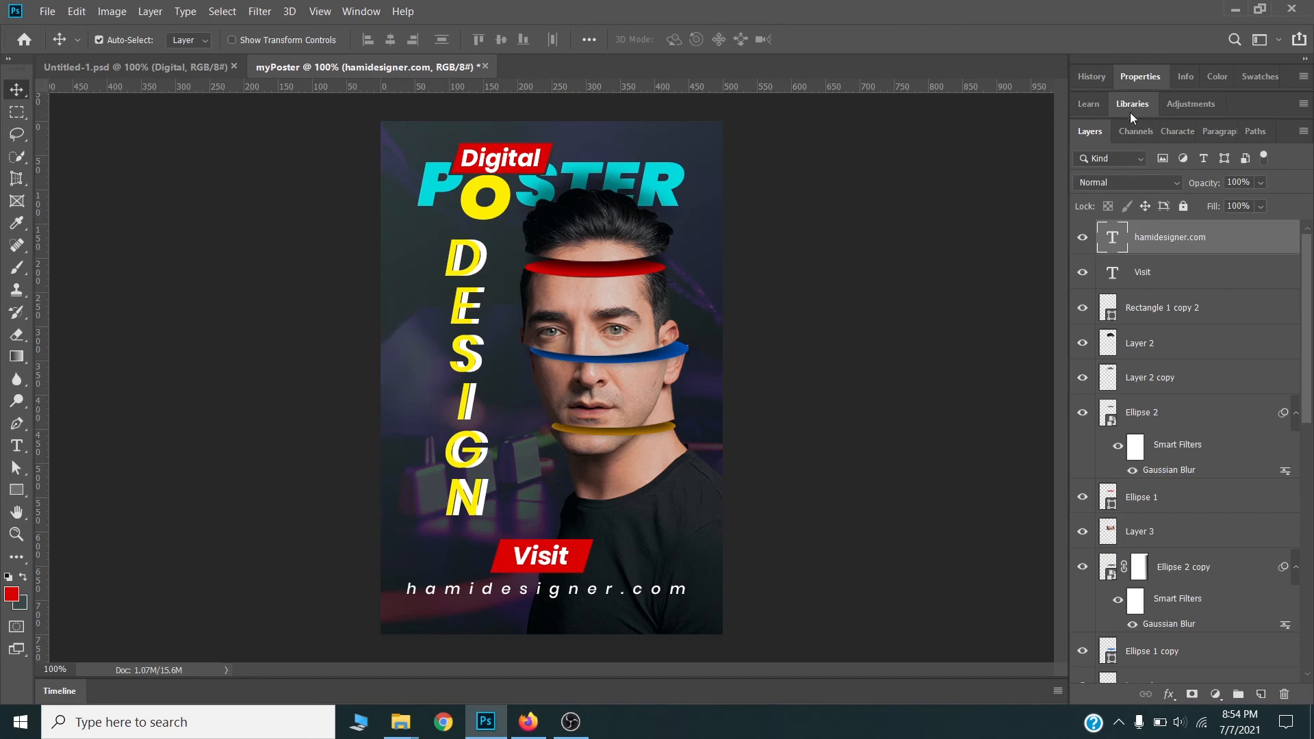
{"action": "left_click", "coordinate": [1172, 132]}
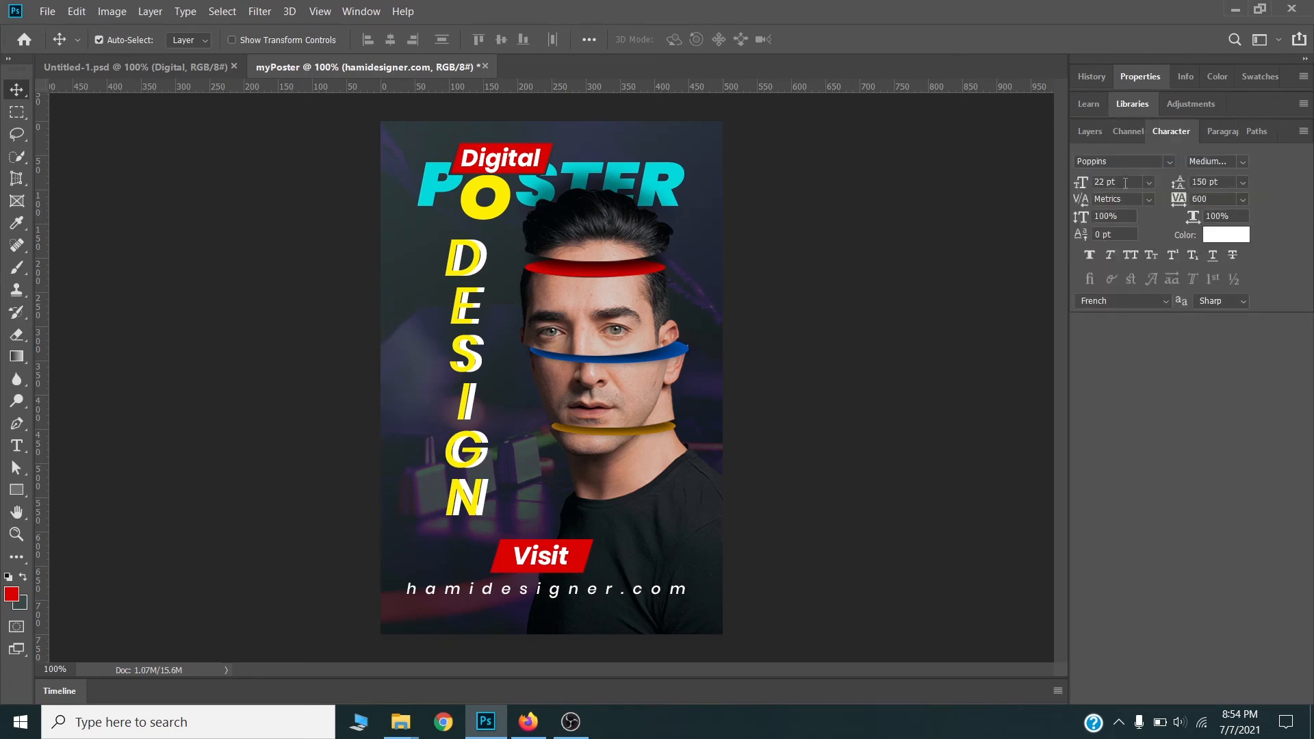
{"action": "type", "text": "18"}
{"action": "key", "text": "Return"}
Center the hamidesigner.com text horizontally on the poster canvas.
{"action": "left_click", "coordinate": [640, 600]}
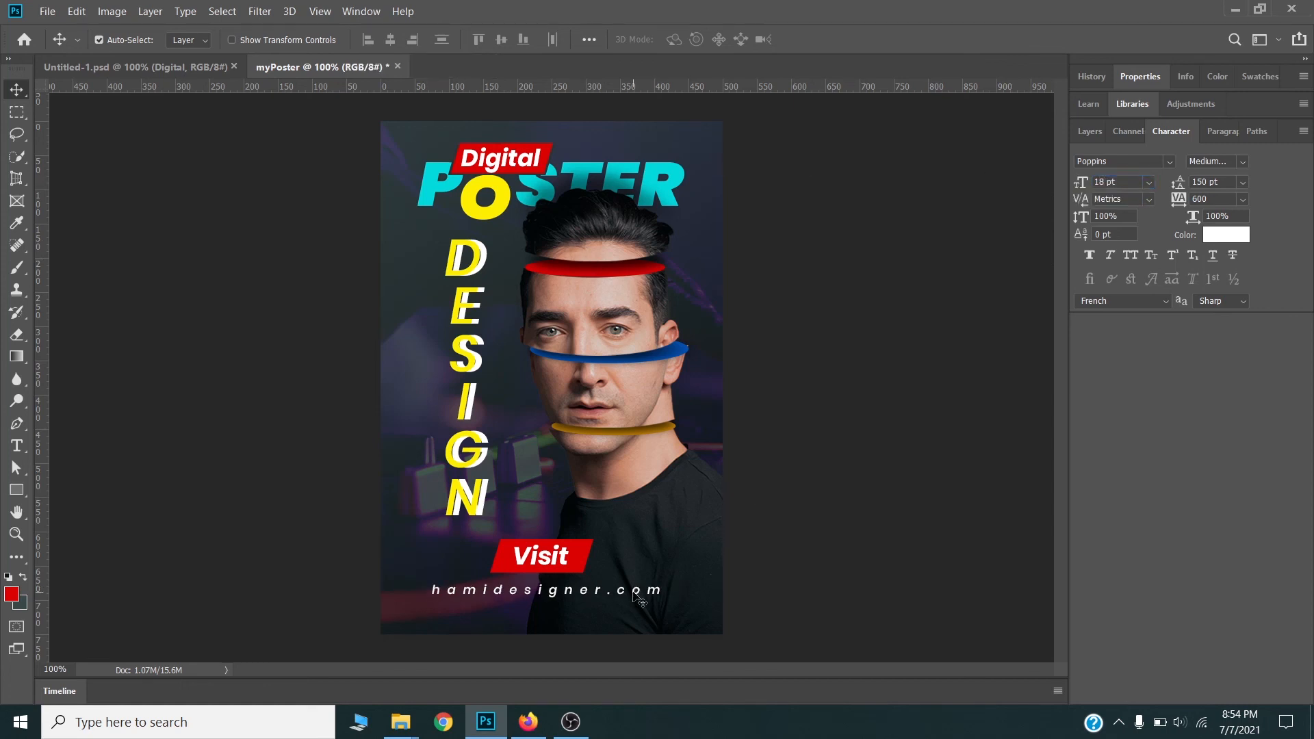
{"action": "left_click", "coordinate": [640, 600]}
{"action": "key", "text": "ctrl+a"}
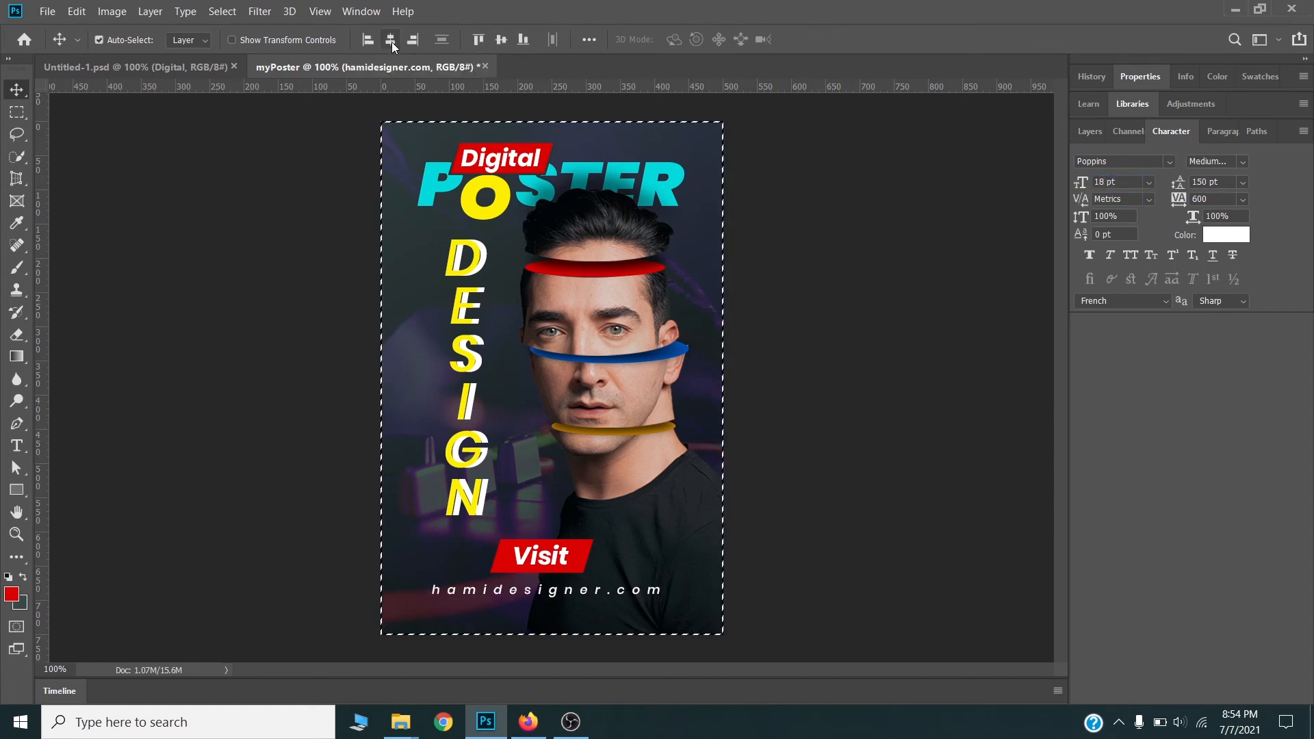
{"action": "left_click", "coordinate": [392, 42]}
{"action": "key", "text": "ctrl+d"}
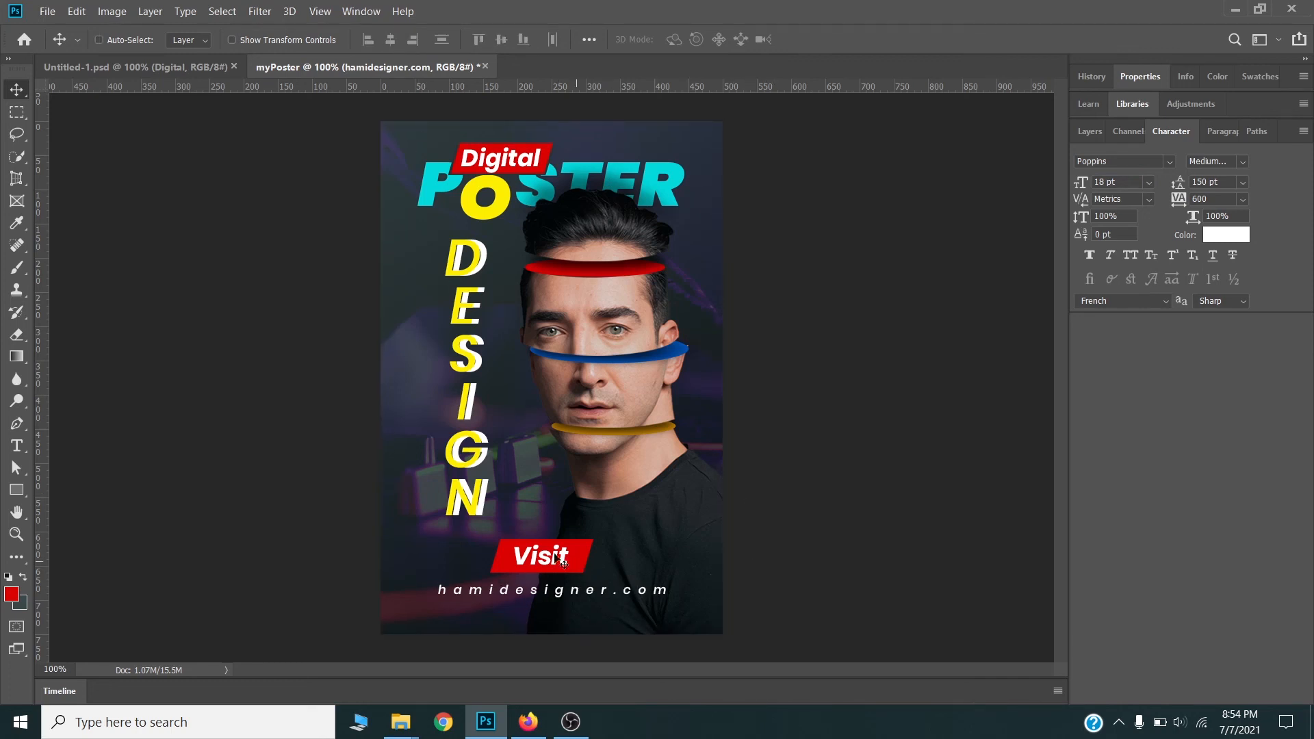
Center the Visit text and its red rectangle together horizontally on the canvas.
{"action": "left_click", "coordinate": [578, 562], "text": "ctrl"}
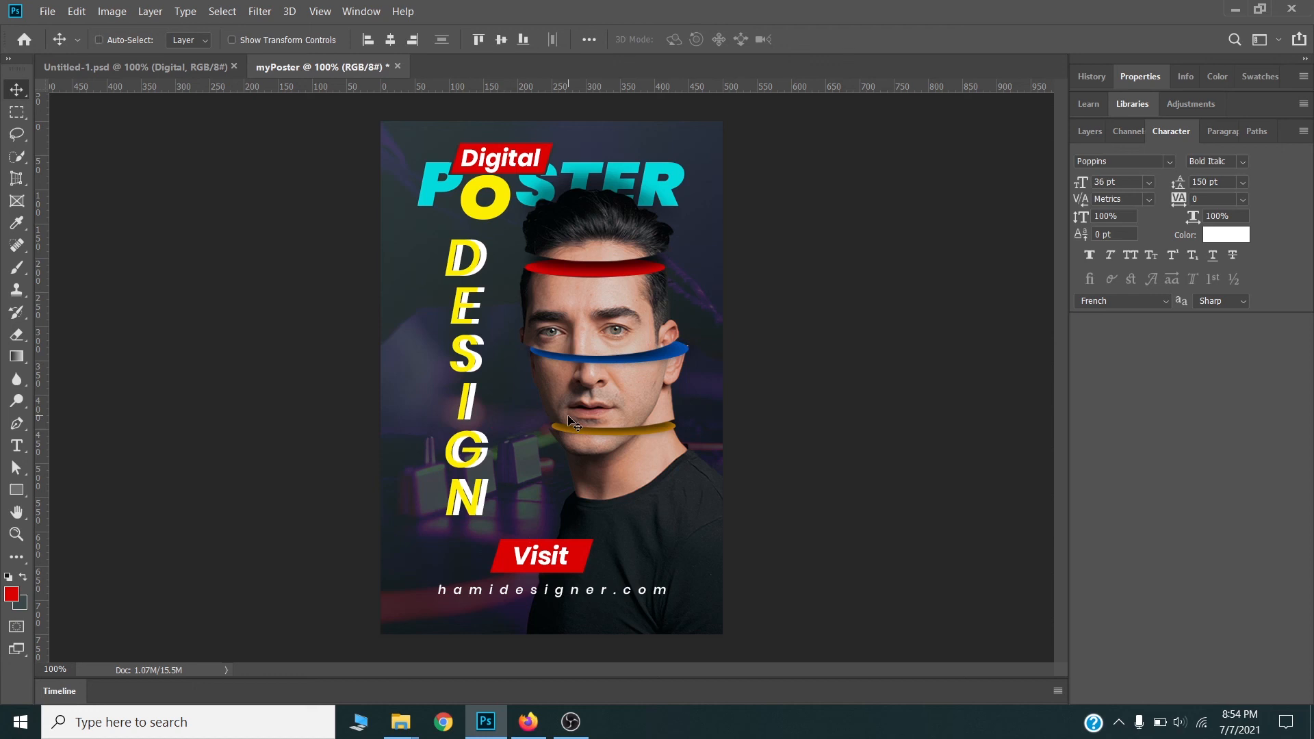
{"action": "key", "text": "ctrl+a"}
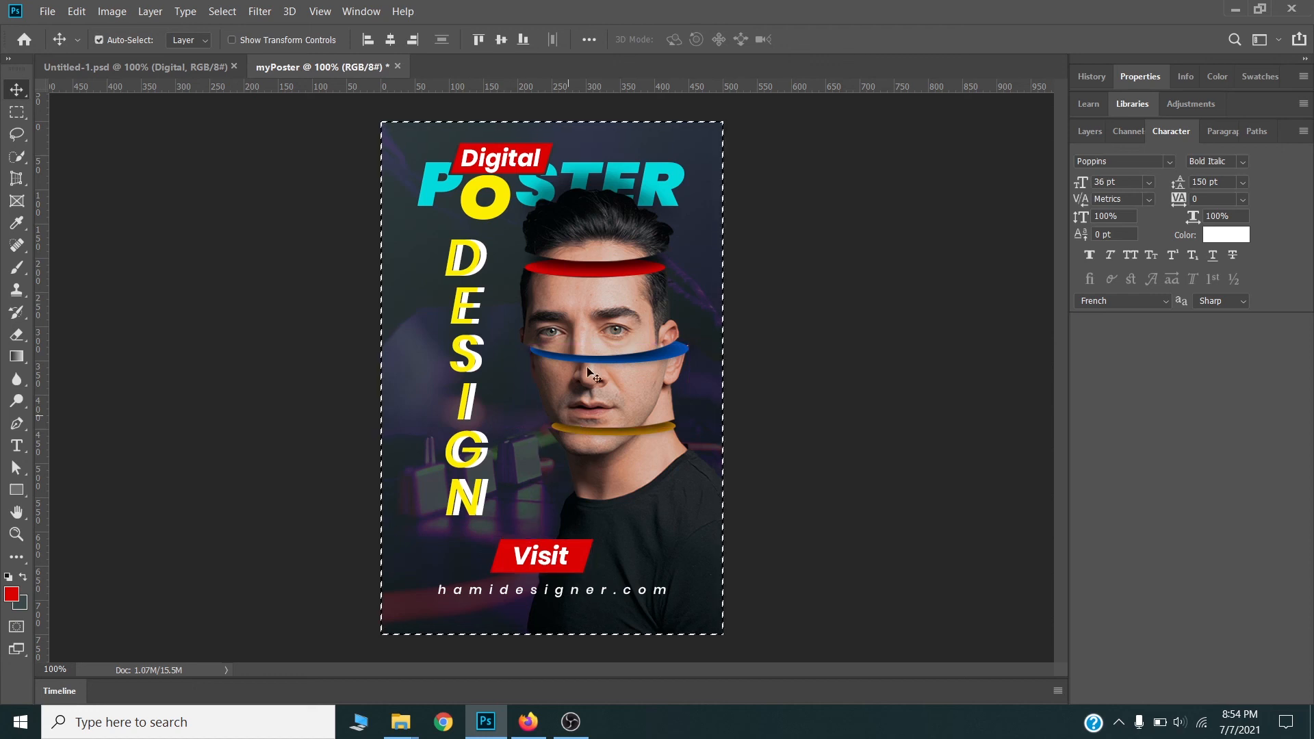
{"action": "left_click", "coordinate": [397, 40]}
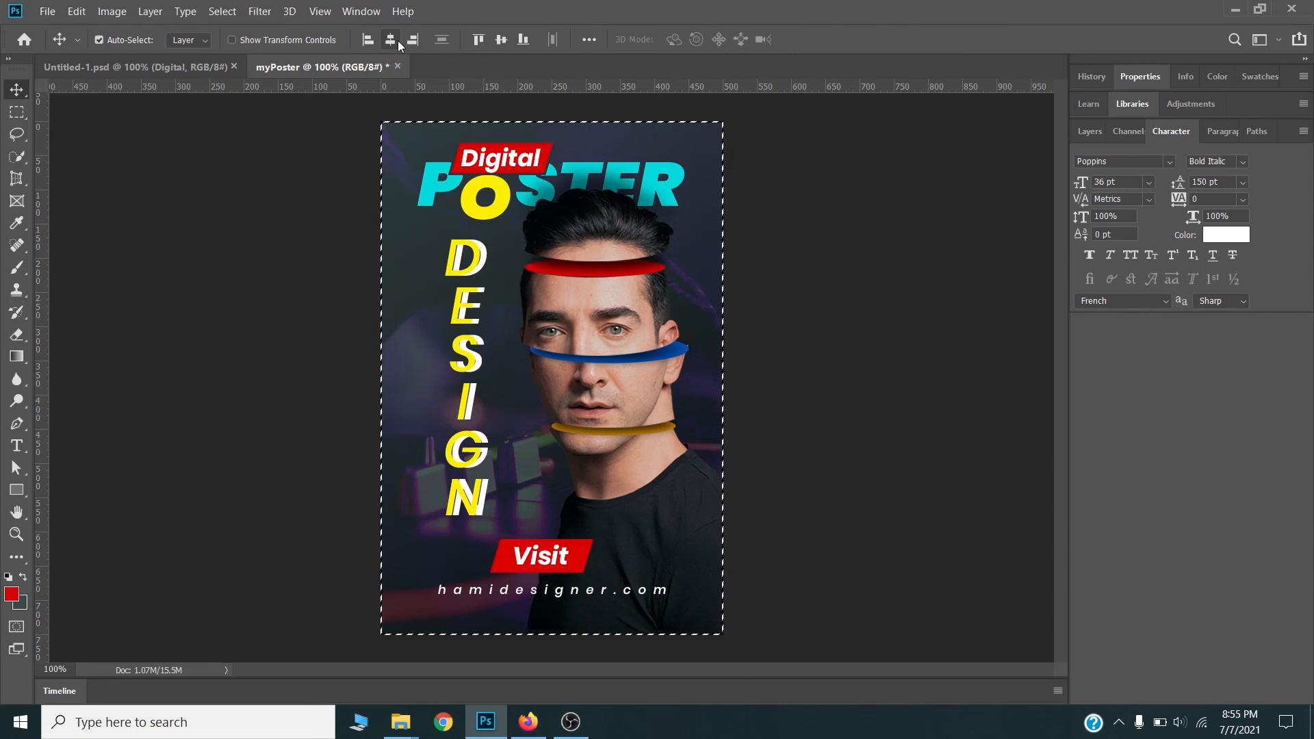
{"action": "key", "text": "ctrl+d"}
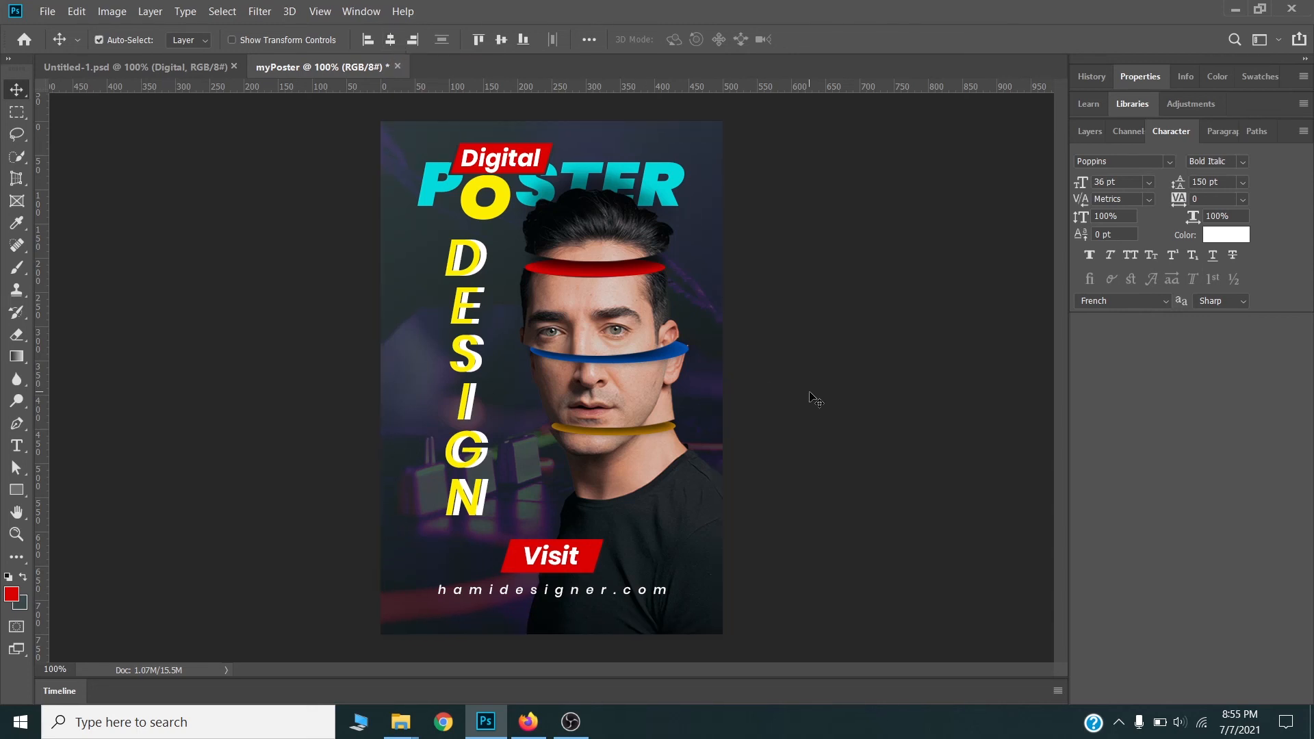
{"action": "key", "text": "ctrl"}
Draw a rectangle about 474 by 711 px just inside the poster's edges and set its layer fill to 0%.
{"action": "left_click", "coordinate": [16, 490]}
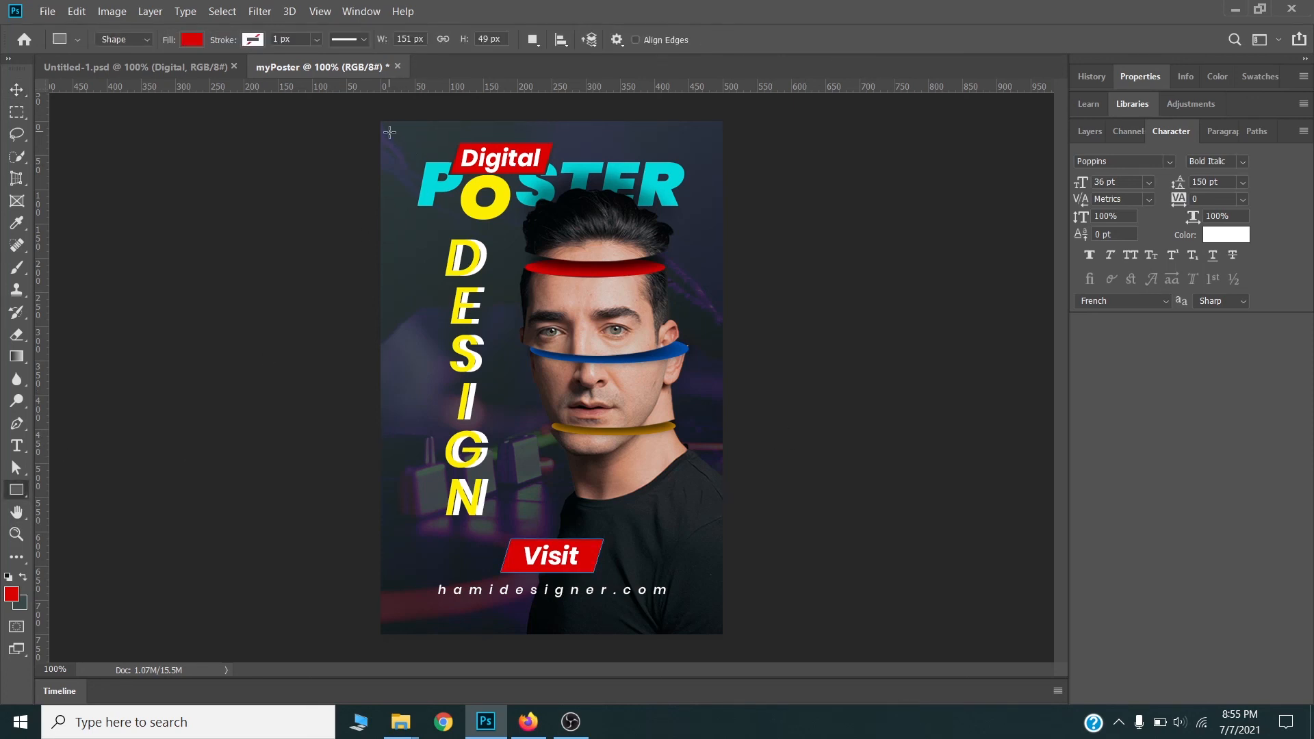
{"action": "left_click_drag", "start_coordinate": [390, 131], "coordinate": [713, 616]}
{"action": "key", "text": "v"}
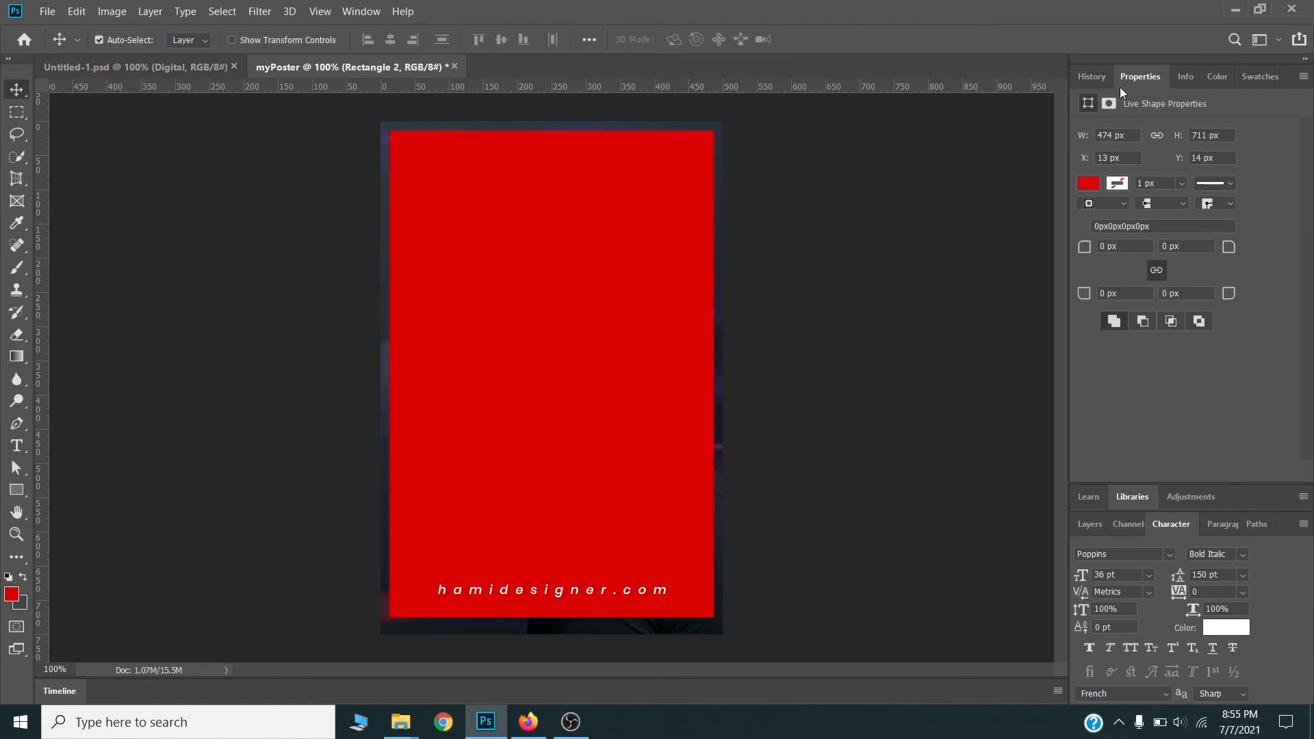
{"action": "left_click", "coordinate": [1088, 523]}
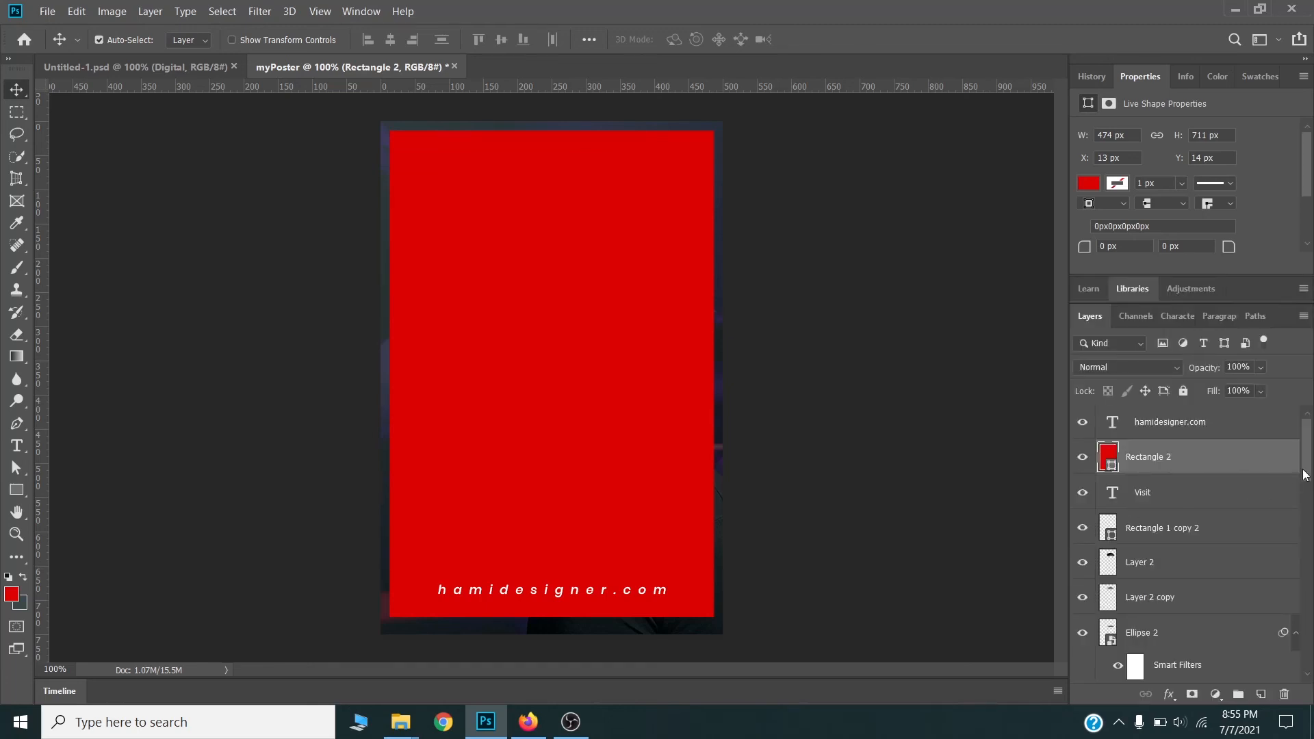
{"action": "left_click_drag", "start_coordinate": [1208, 397], "coordinate": [774, 393]}
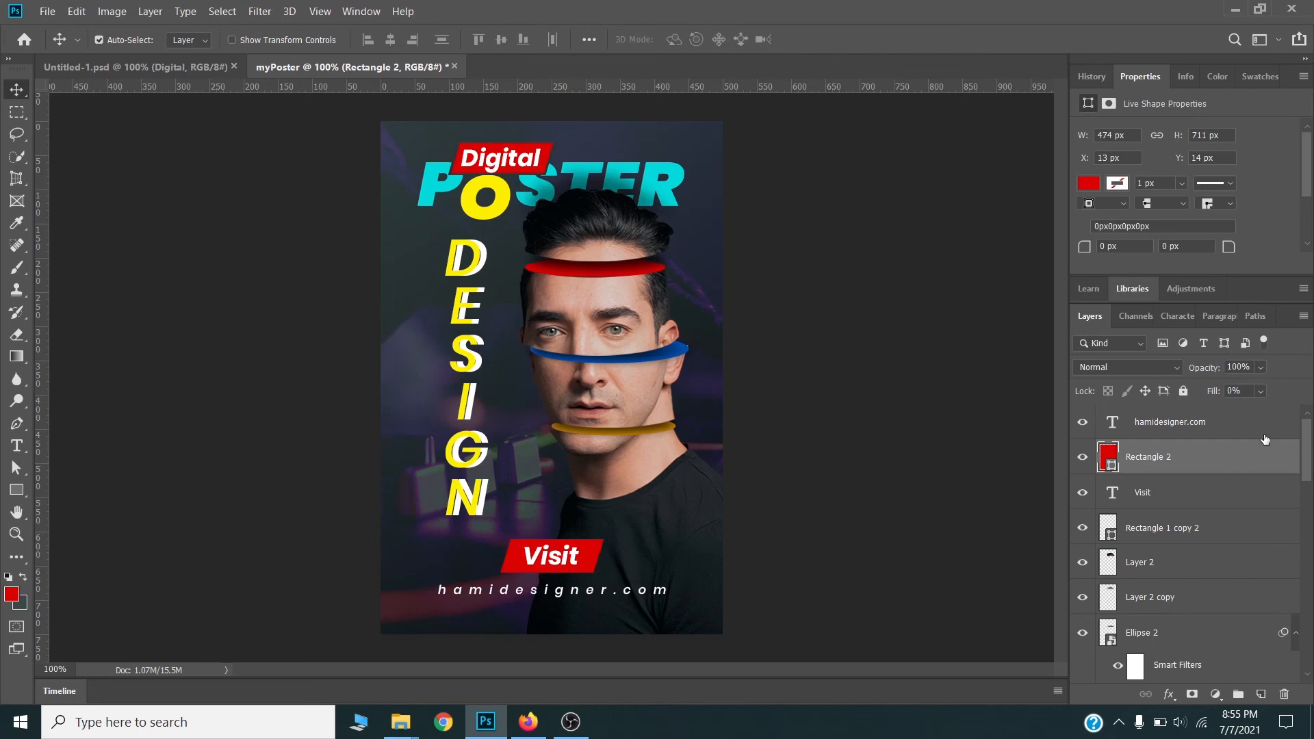
Give the large rectangle a 2 px inside stroke in the Digital label's red (dc0303) and set the layer's opacity to 80%.
{"action": "double_click", "coordinate": [1238, 468]}
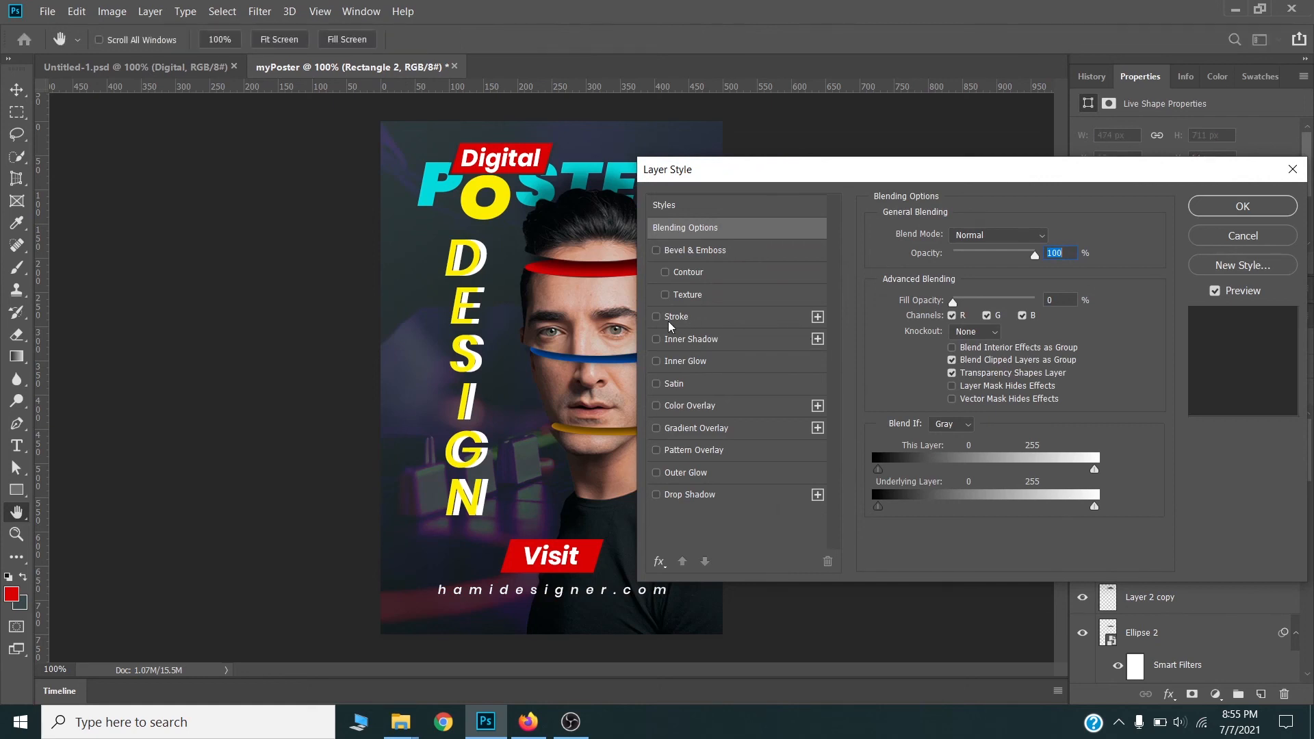
{"action": "left_click", "coordinate": [671, 317]}
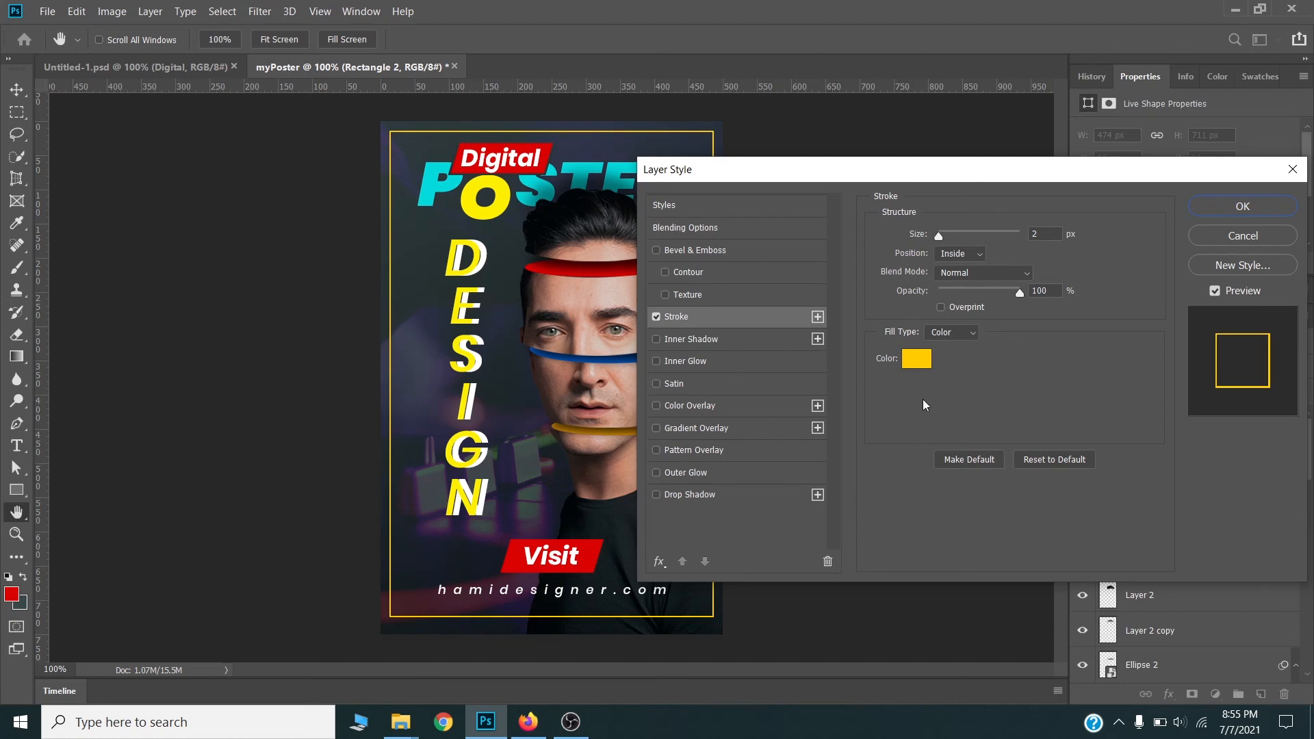
{"action": "left_click", "coordinate": [919, 359]}
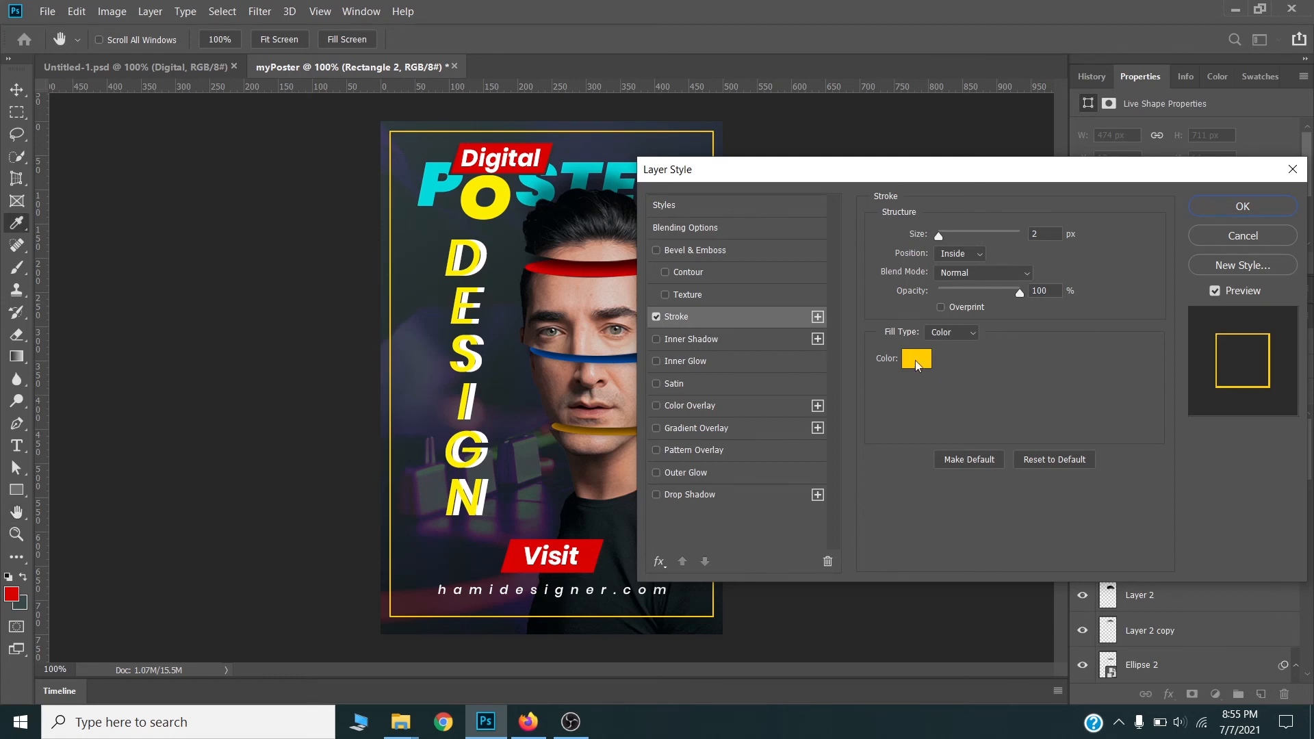
{"action": "left_click", "coordinate": [465, 154]}
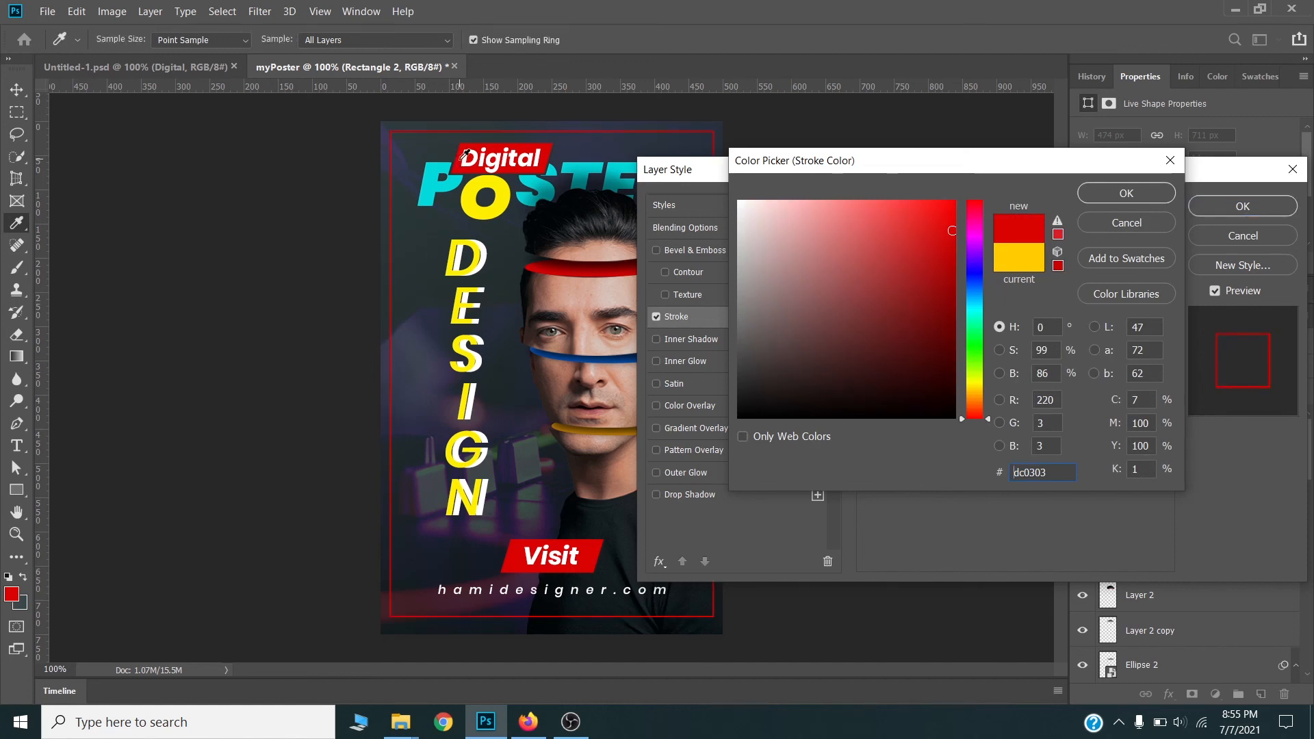
{"action": "left_click", "coordinate": [1090, 195]}
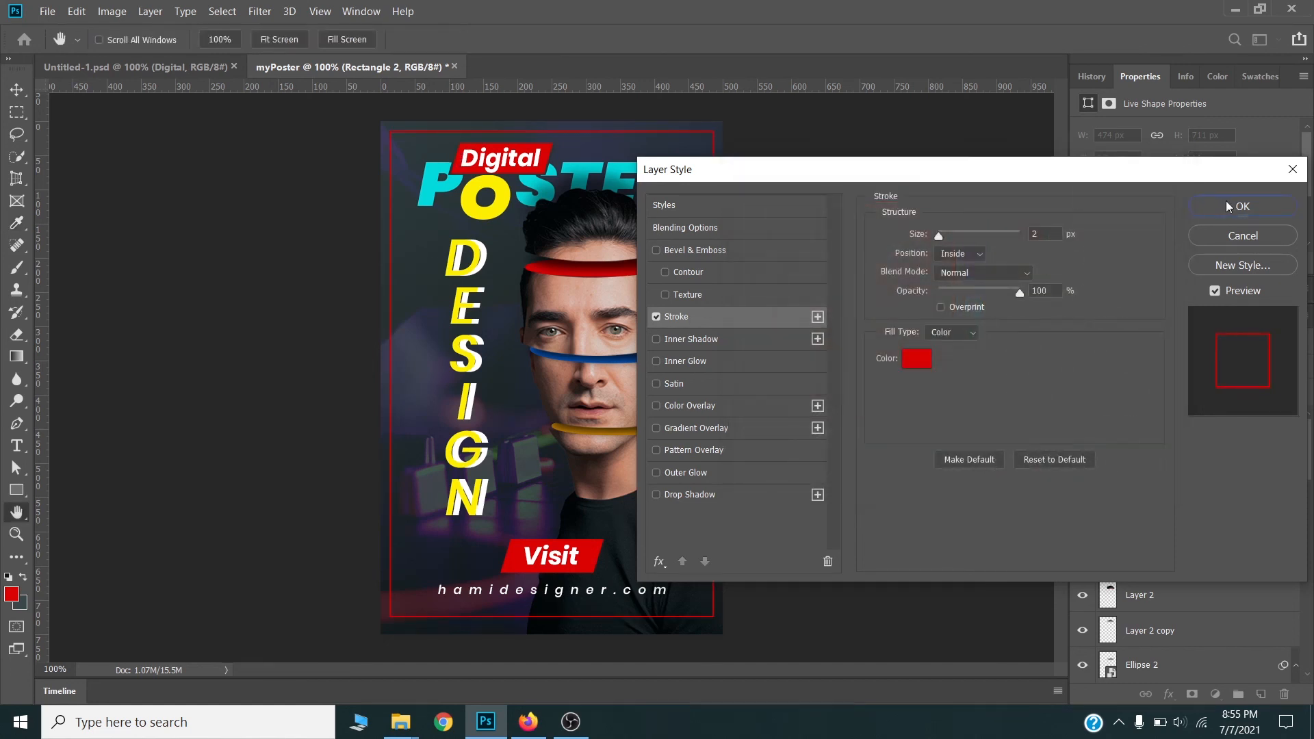
{"action": "key", "text": "Return"}
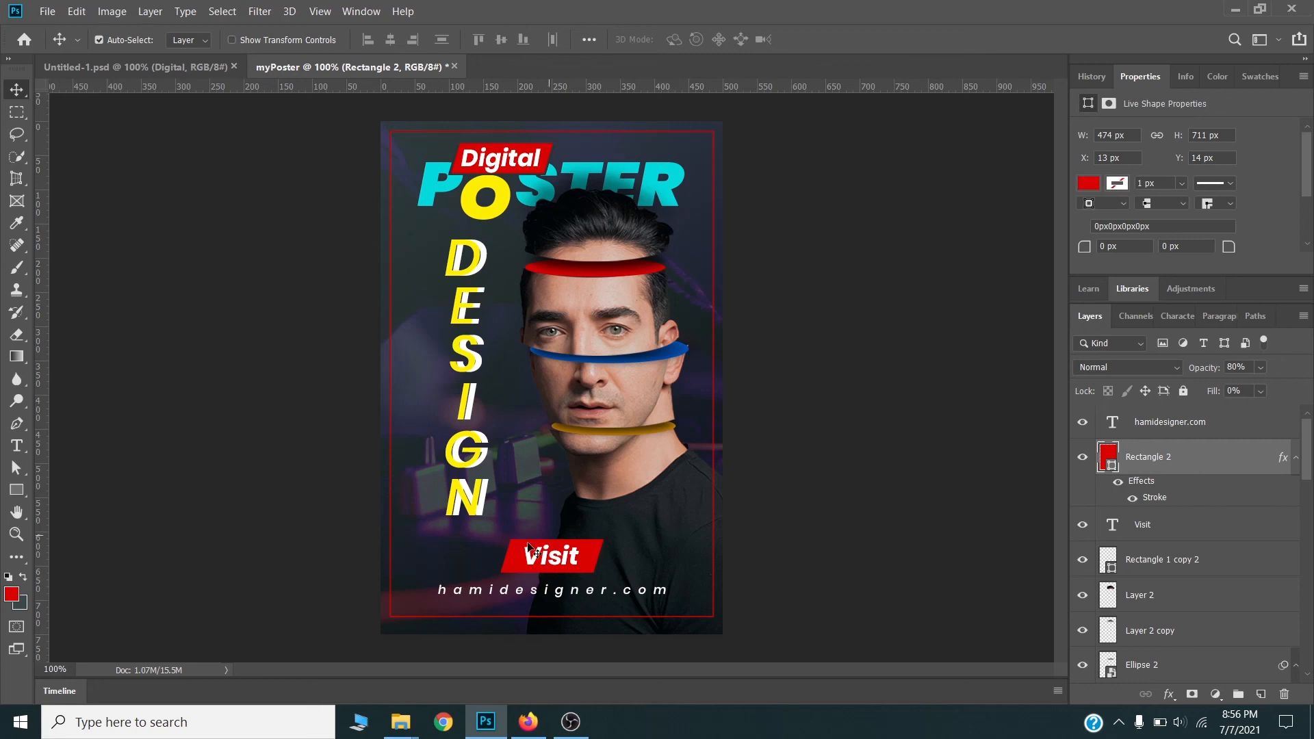
Draw a thin red bar about 81 by 4 px left of the Visit label and place a duplicate on its right side.
{"action": "left_click", "coordinate": [18, 492]}
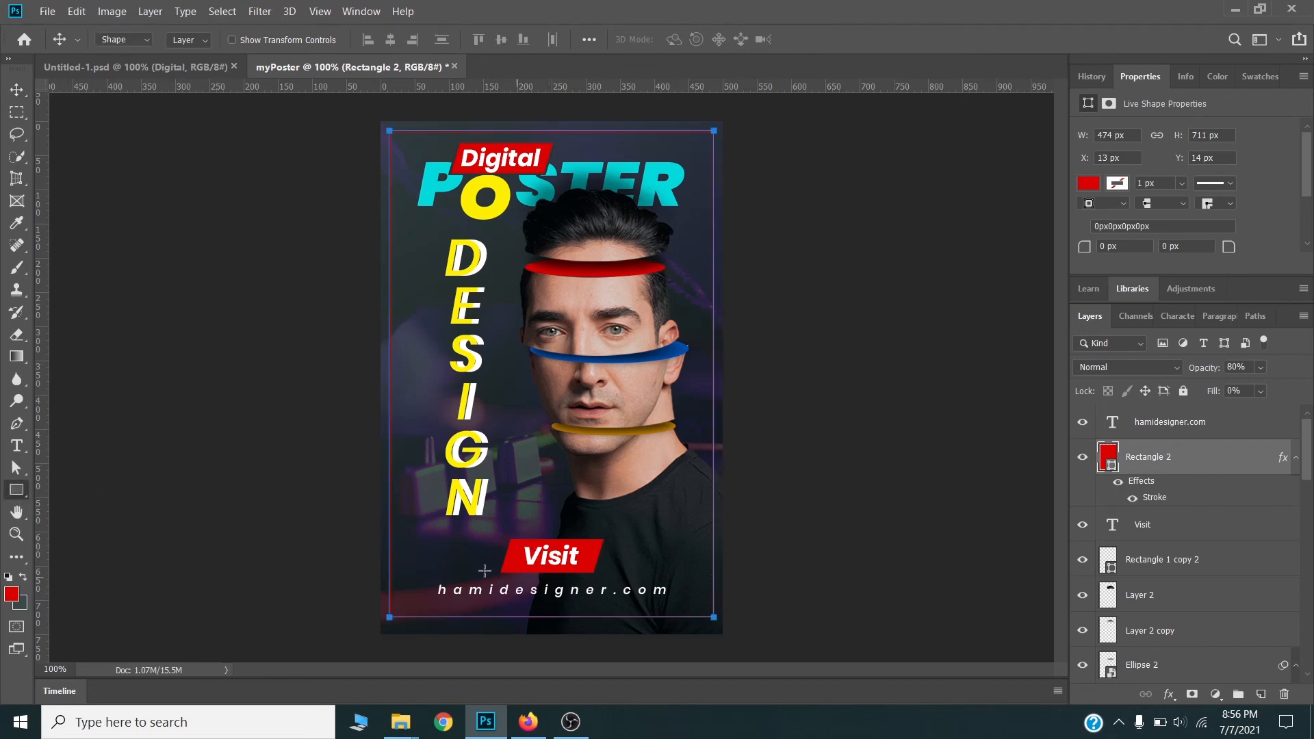
{"action": "left_click_drag", "start_coordinate": [445, 554], "coordinate": [500, 556]}
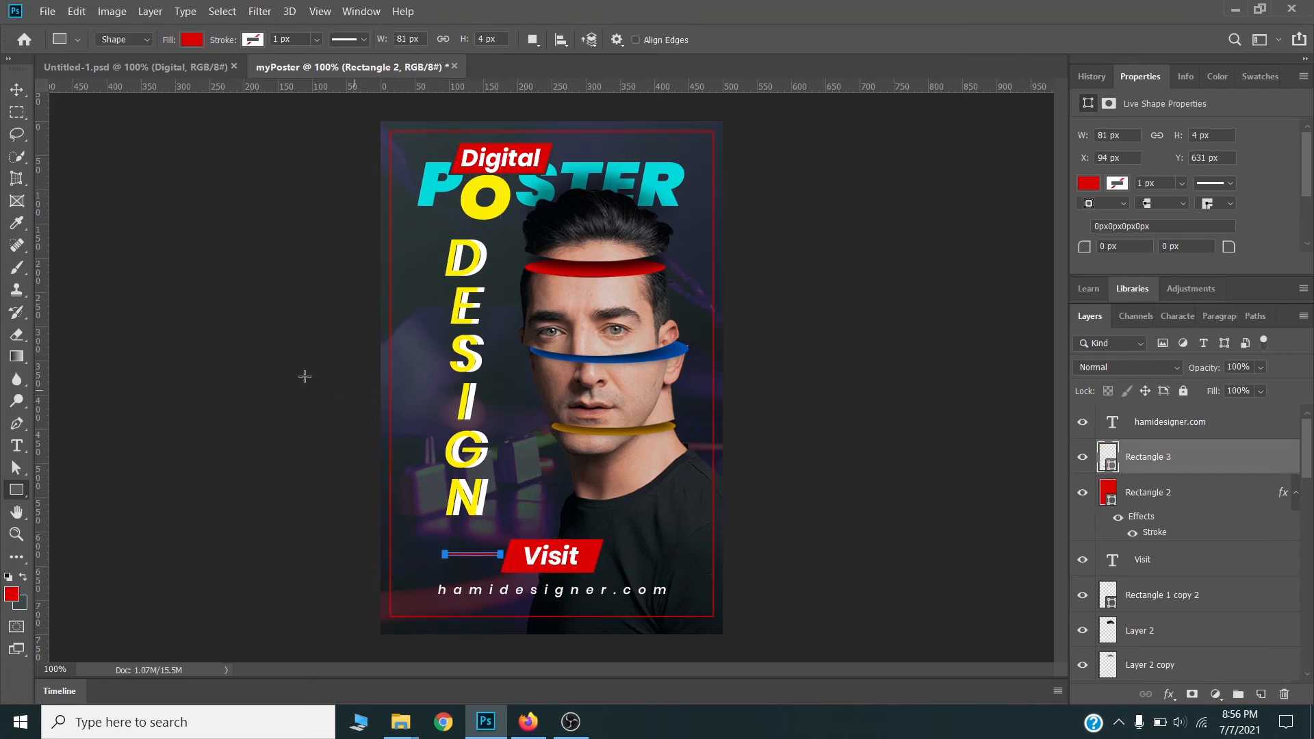
{"action": "left_click", "coordinate": [21, 98]}
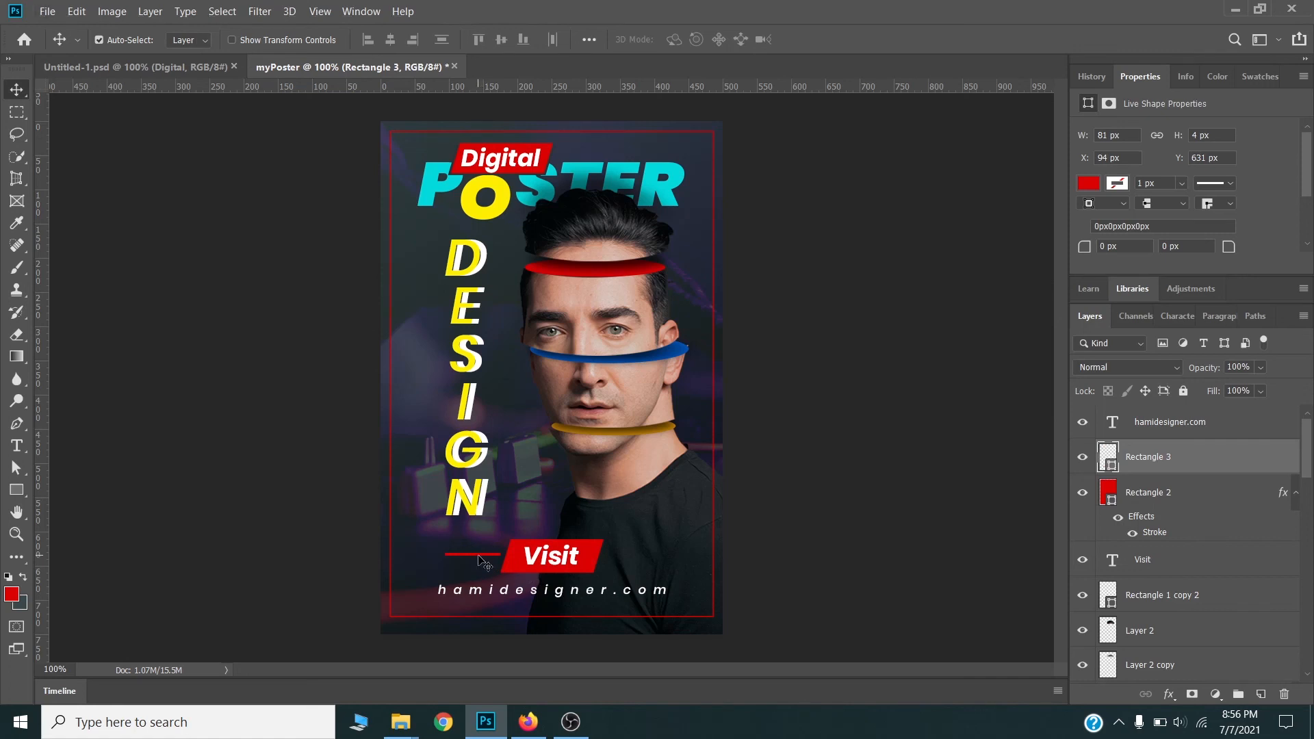
{"action": "left_click_drag", "start_coordinate": [482, 557], "coordinate": [651, 567]}
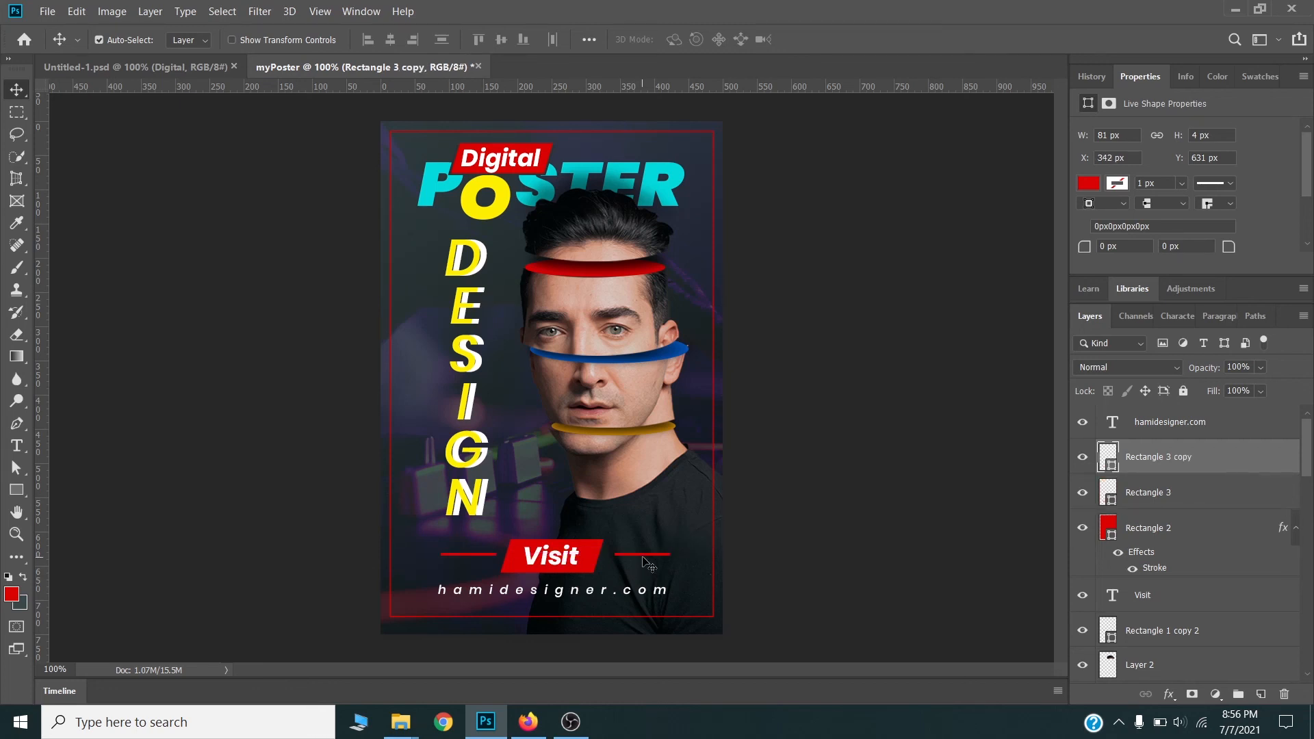
Lock the layer of the large red frame rectangle completely.
{"action": "left_click", "coordinate": [649, 567]}
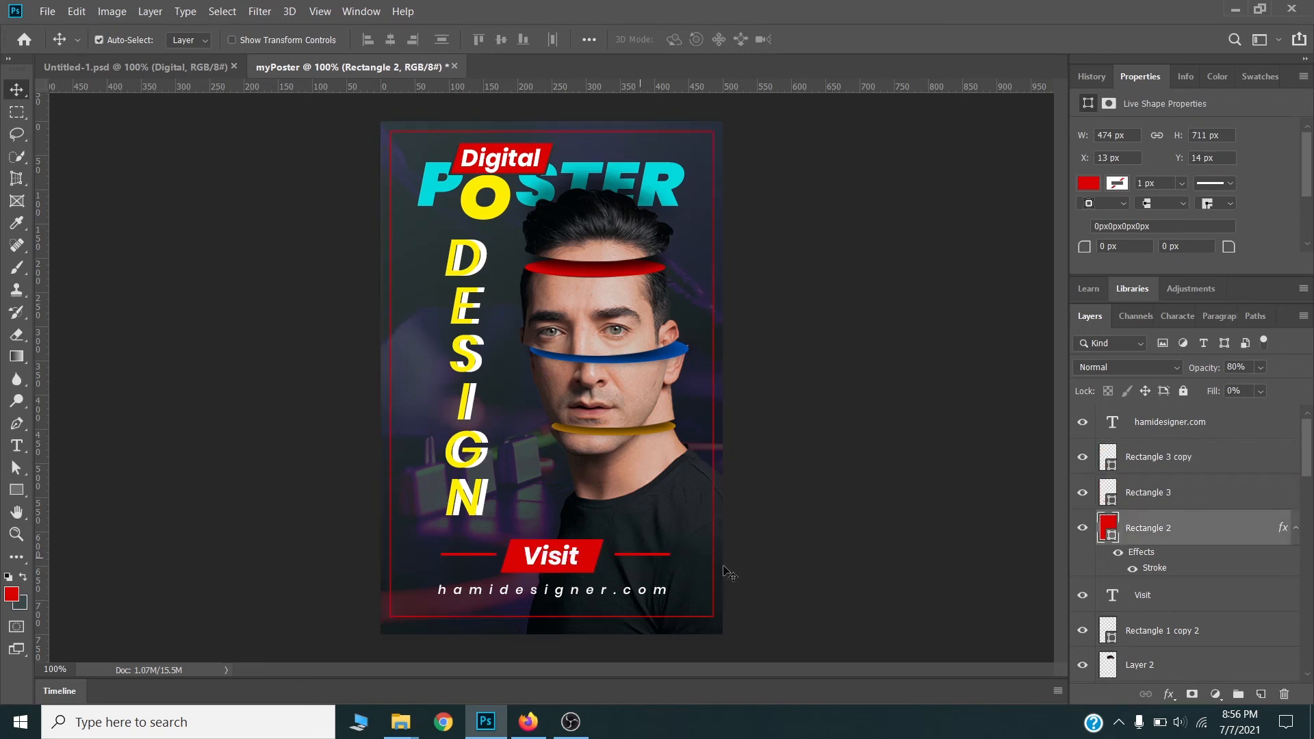
{"action": "left_click", "coordinate": [1183, 391]}
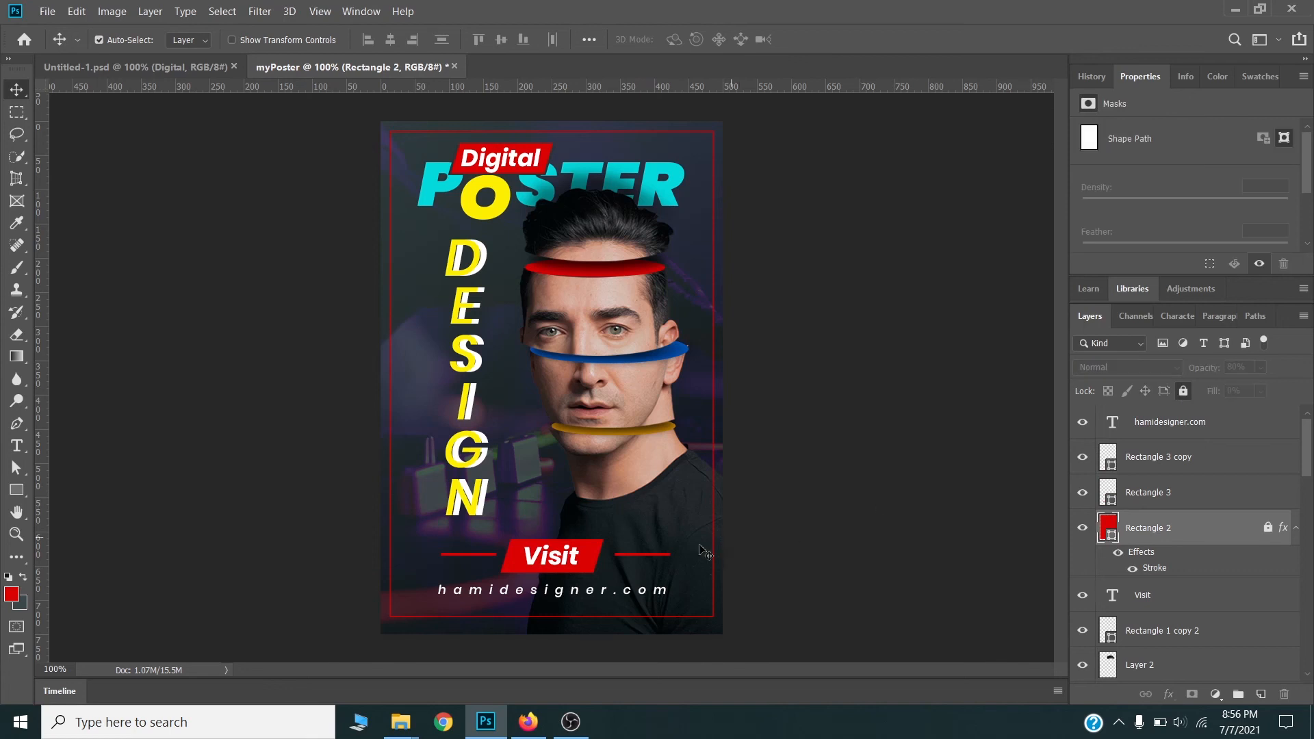
Shift the red bar right of the Visit label about 9 px closer to it and merge both bars into one shape layer.
{"action": "left_click", "coordinate": [645, 559]}
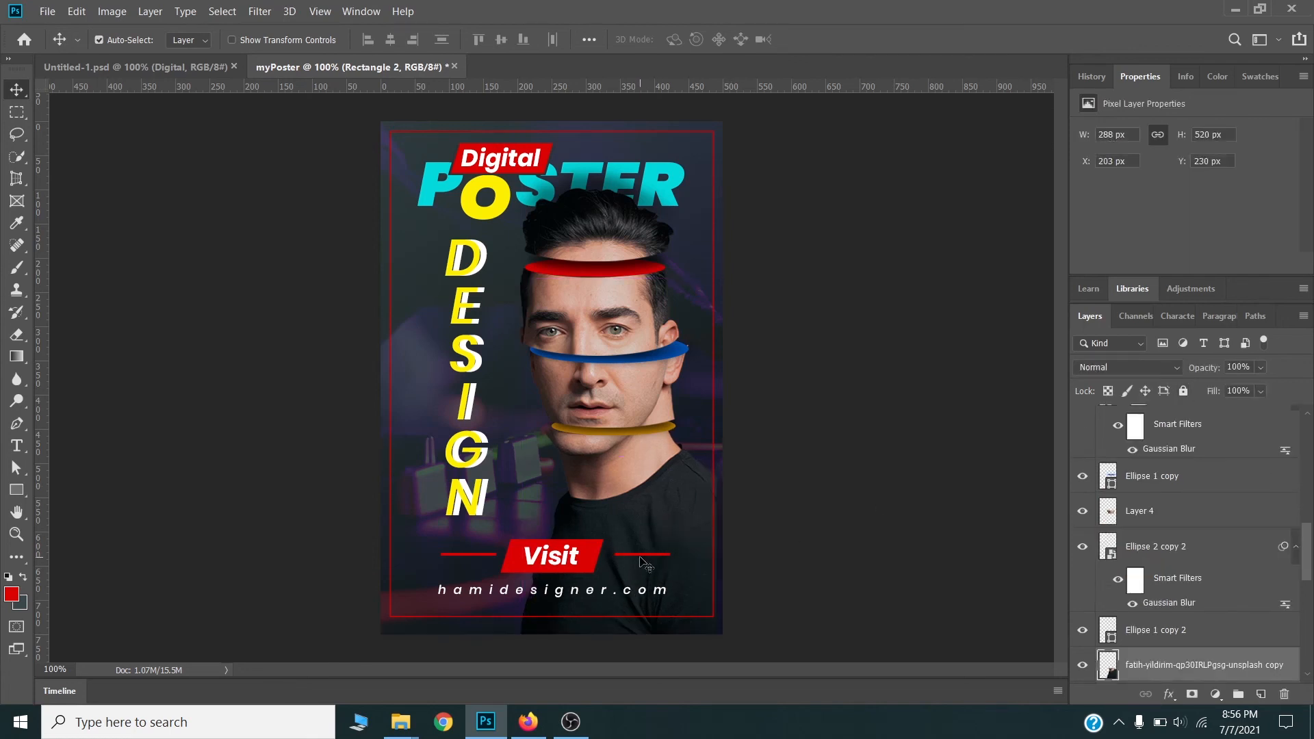
{"action": "left_click", "coordinate": [641, 556]}
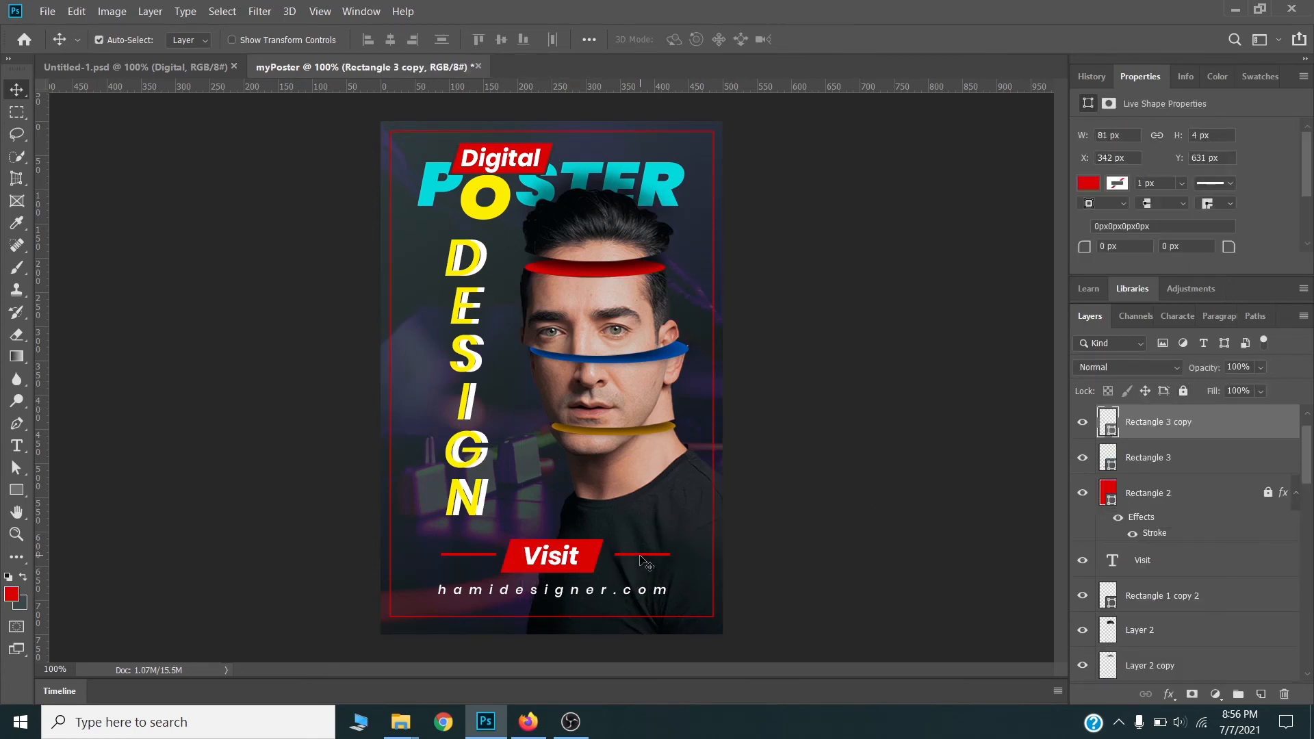
{"action": "left_click_drag", "start_coordinate": [640, 556], "coordinate": [633, 556]}
{"action": "key", "text": "ctrl+e"}
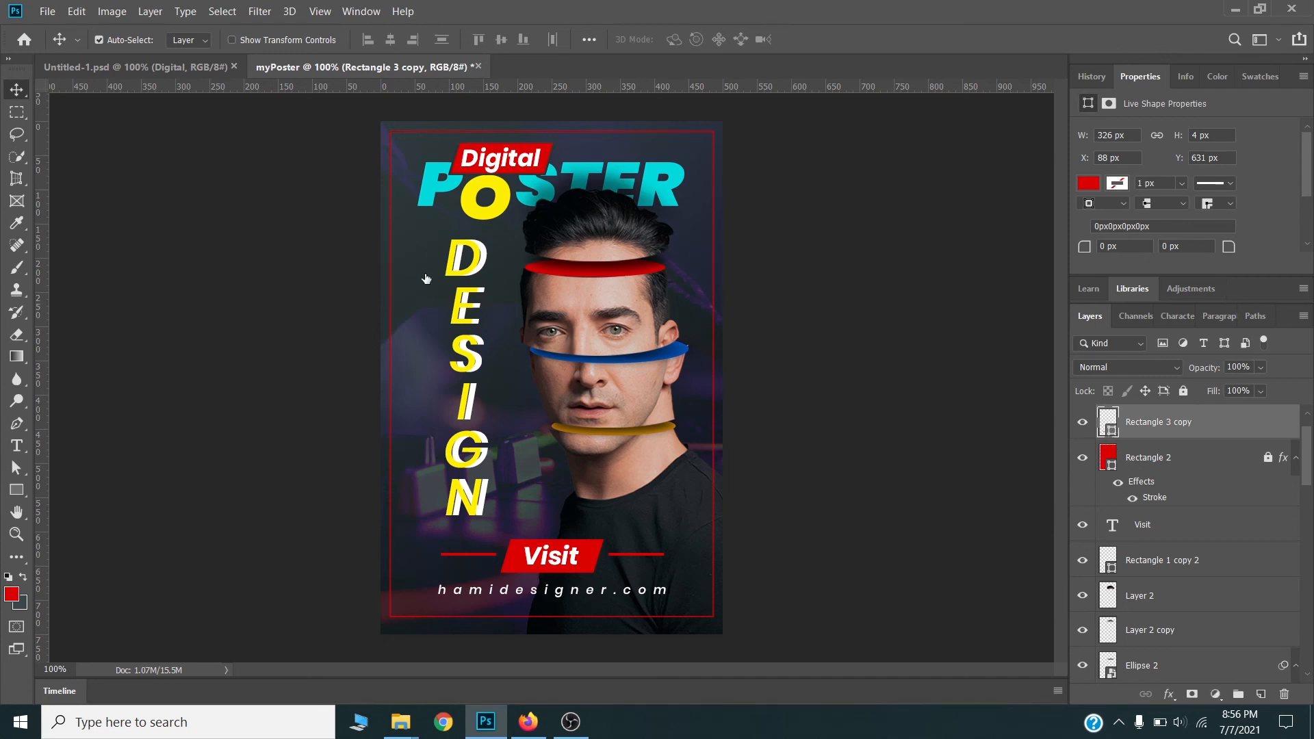
Recolour the merged bars beside the Visit label to white (ffffff) and set their layer opacity to 20%.
{"action": "double_click", "coordinate": [1109, 423]}
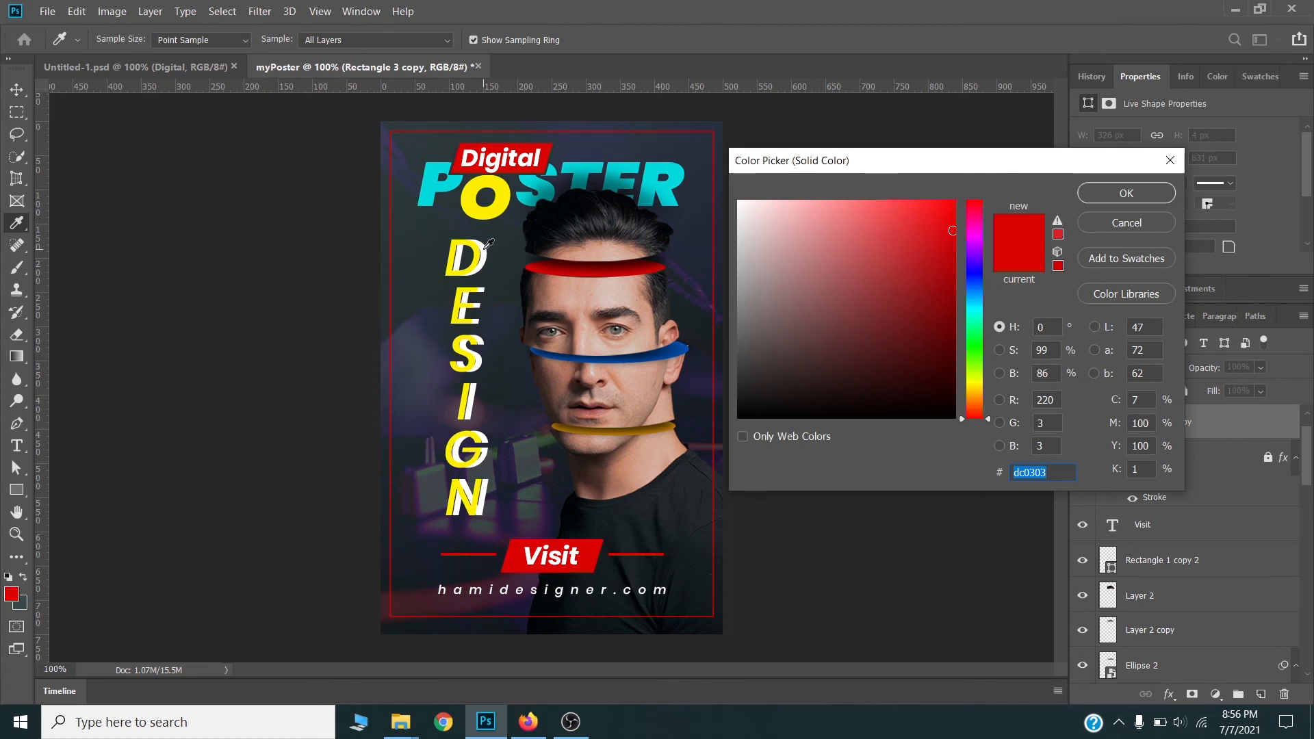
{"action": "type", "text": "ffffff"}
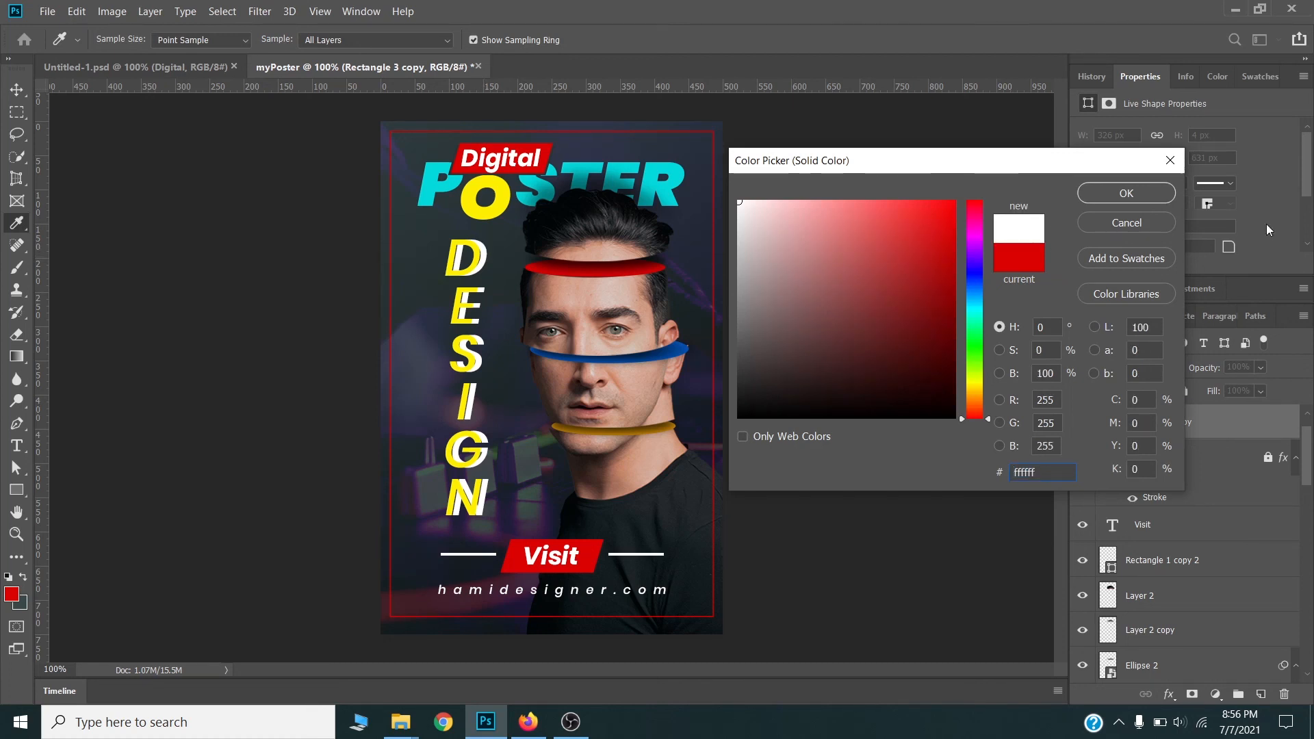
{"action": "left_click", "coordinate": [1150, 192]}
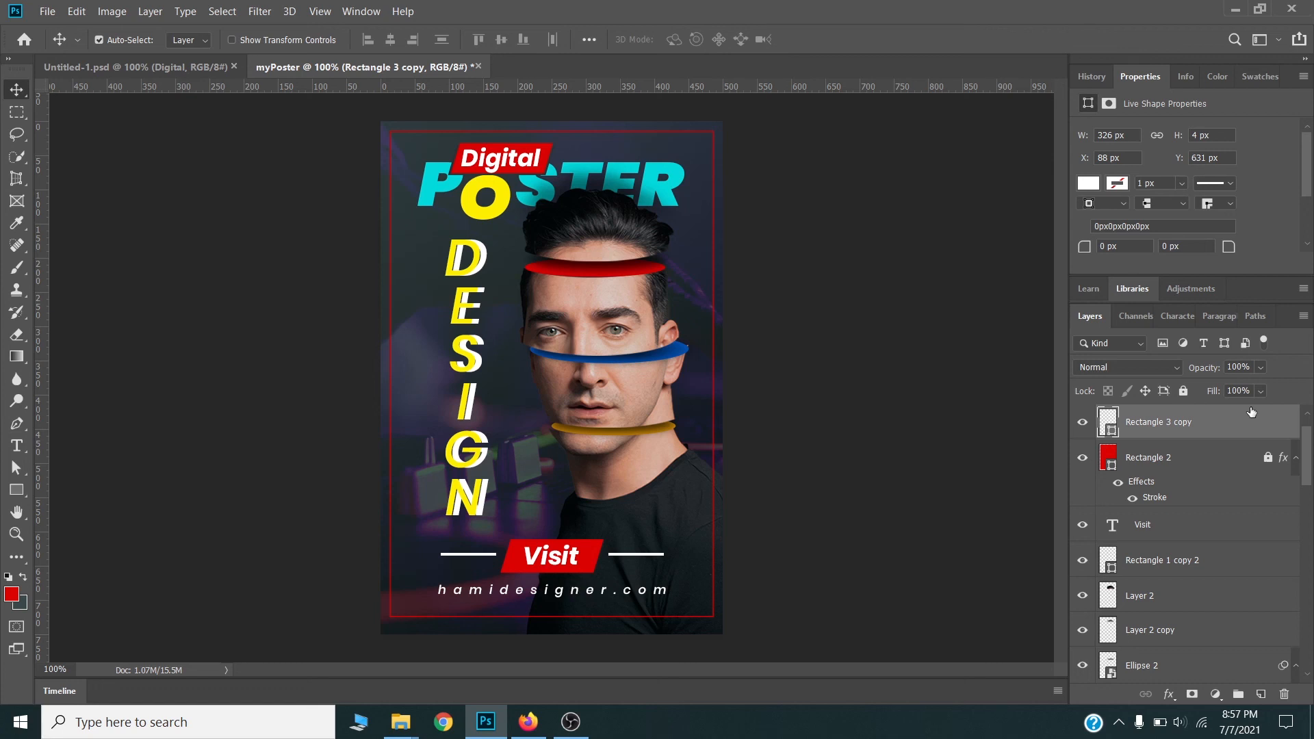
{"action": "key", "text": "2"}
Save the poster as myPoster in Photoshop format in the Poster Design folder, with Maximize Compatibility on.
{"action": "key", "text": "ctrl"}
{"action": "key", "text": "ctrl+s"}
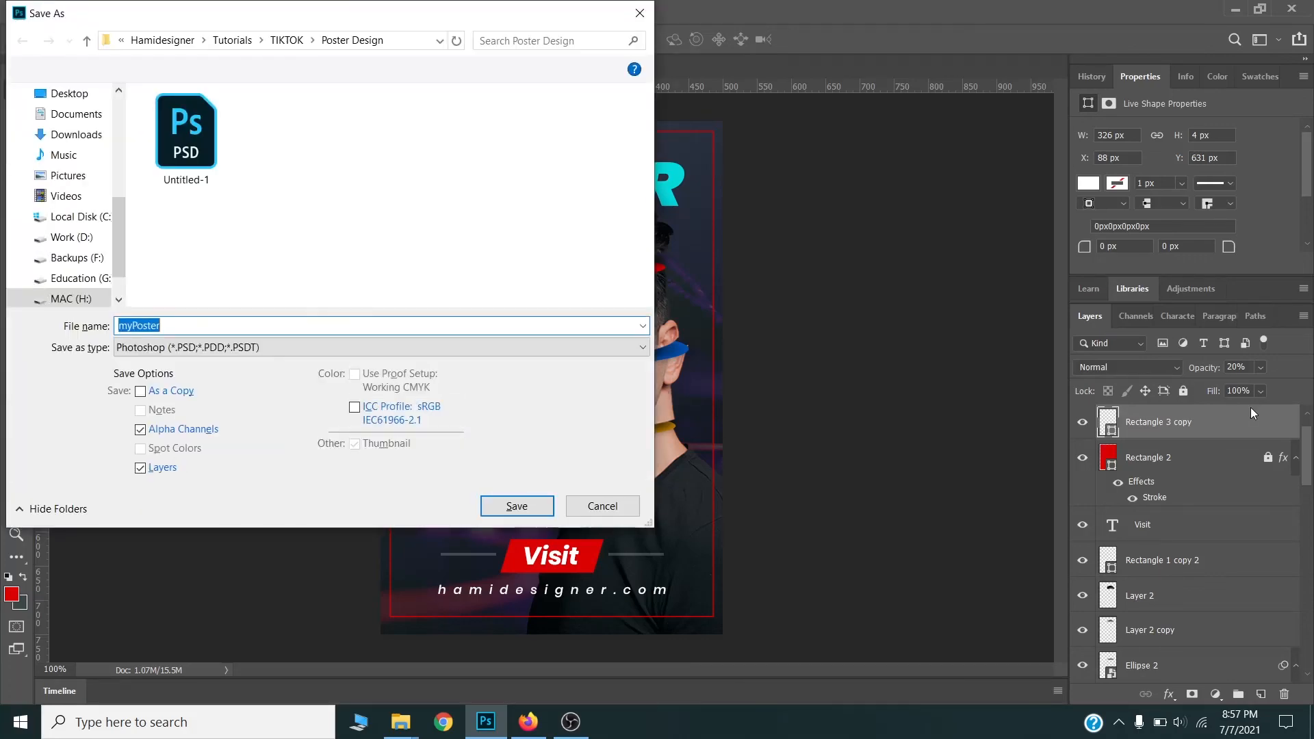
{"action": "left_click", "coordinate": [503, 507]}
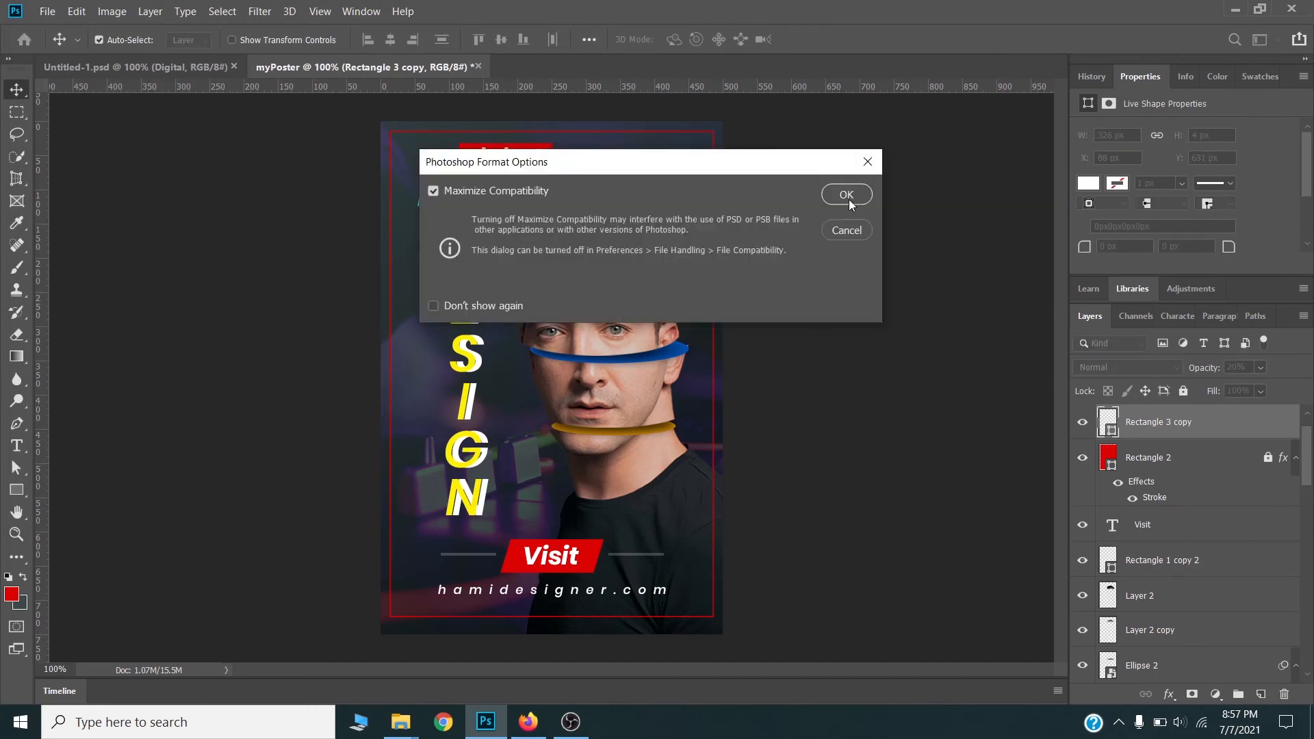
{"action": "left_click", "coordinate": [848, 198]}
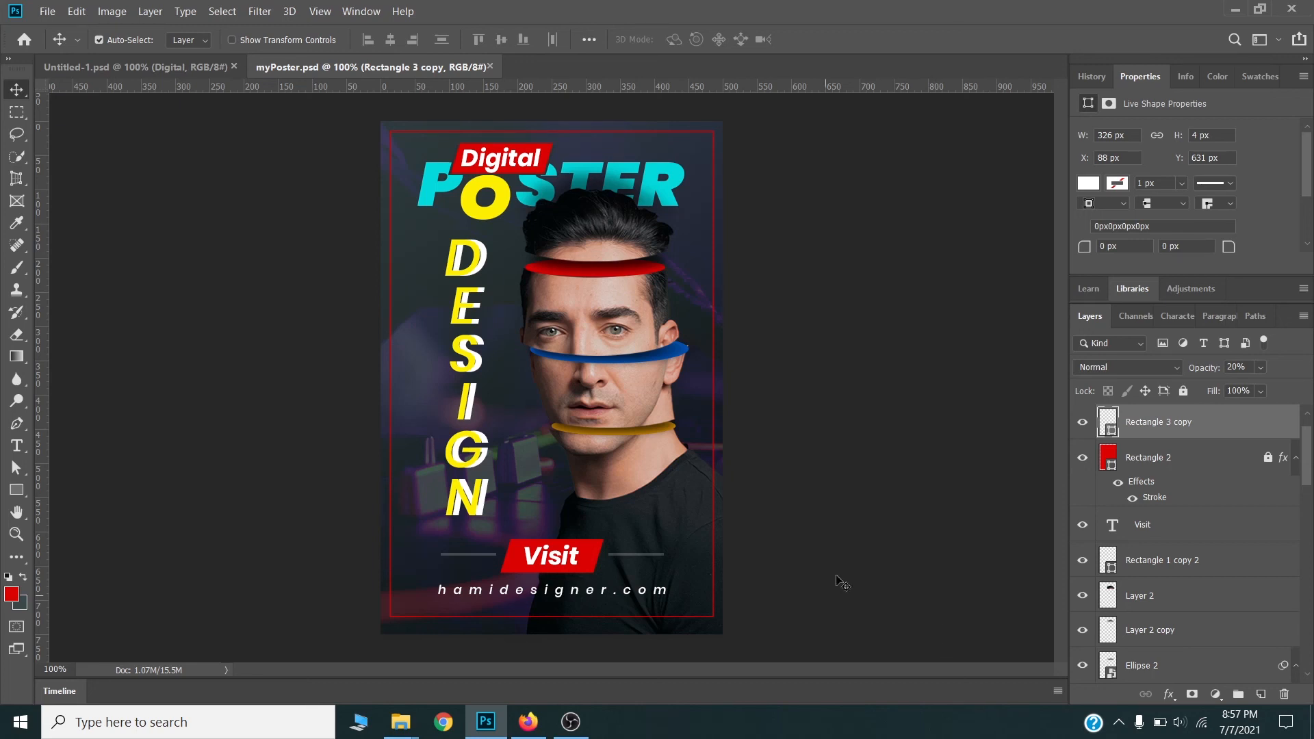
Select the vertical DESIGN title's text layer and bring up its character settings.
{"action": "left_click", "coordinate": [448, 265]}
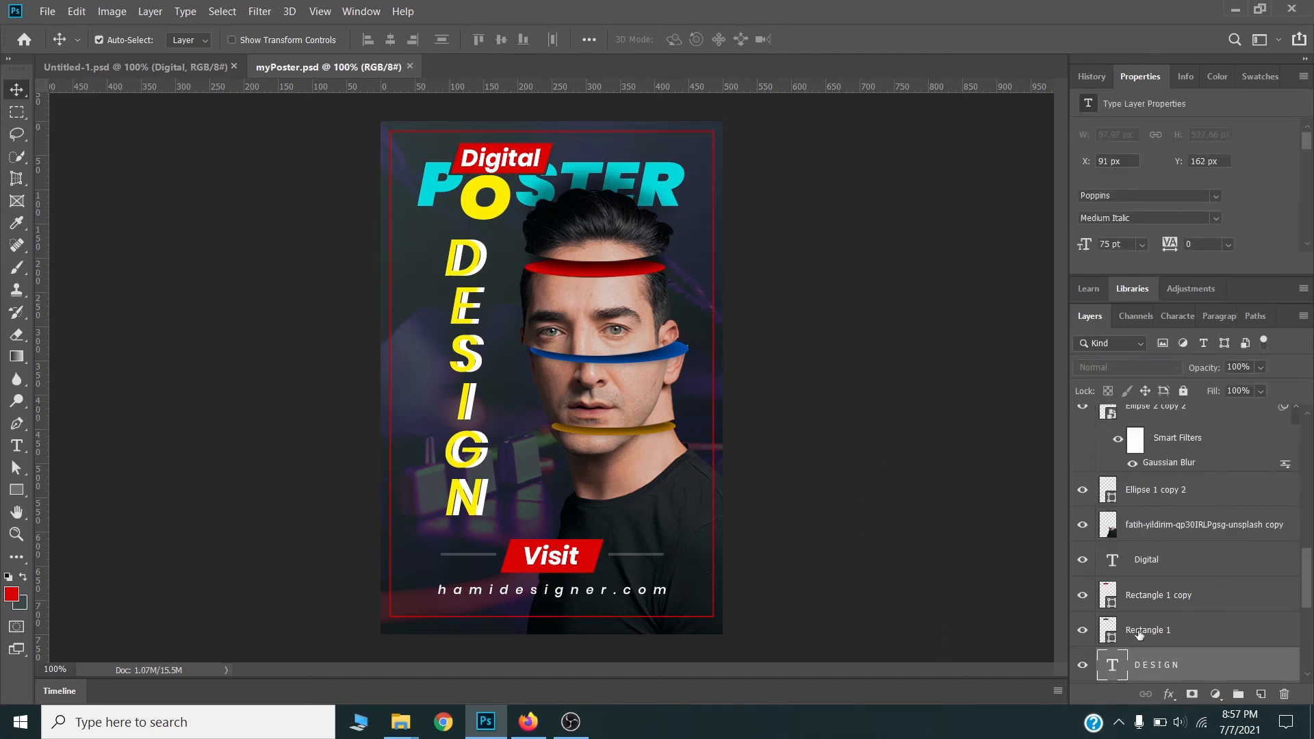
{"action": "left_click", "coordinate": [1147, 319]}
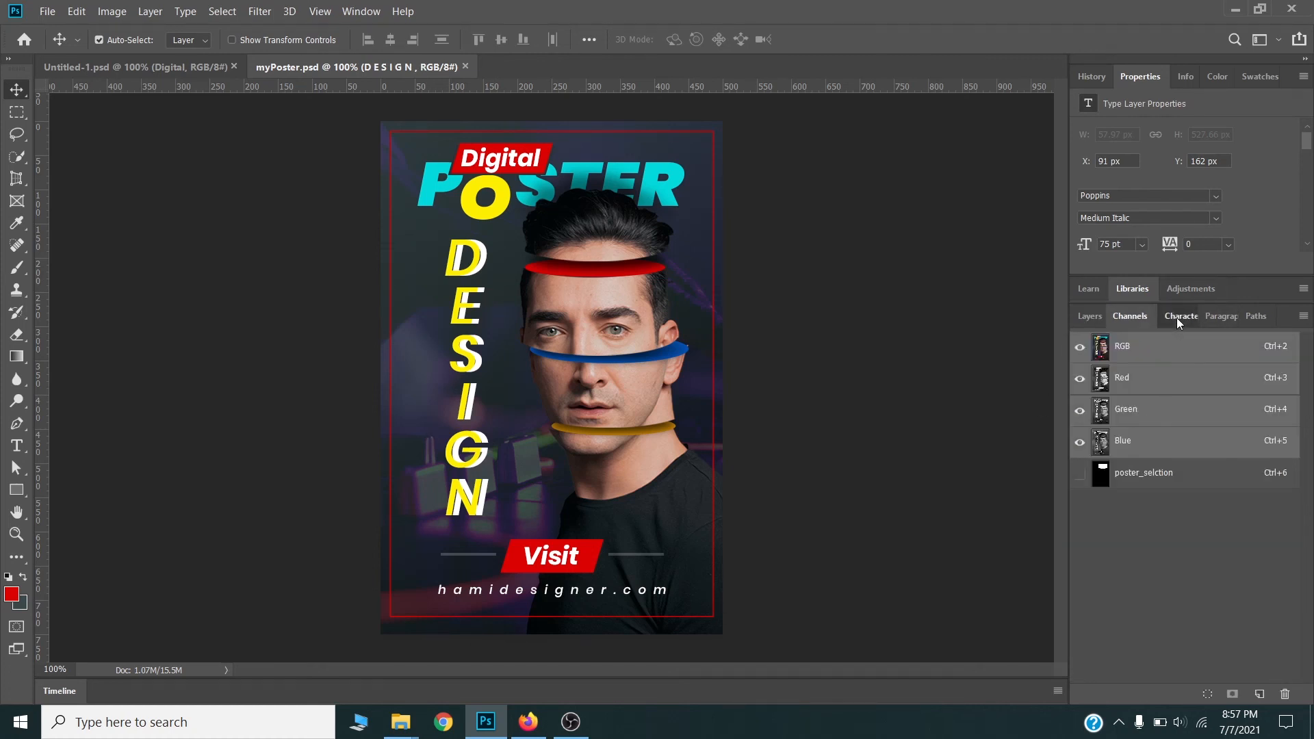